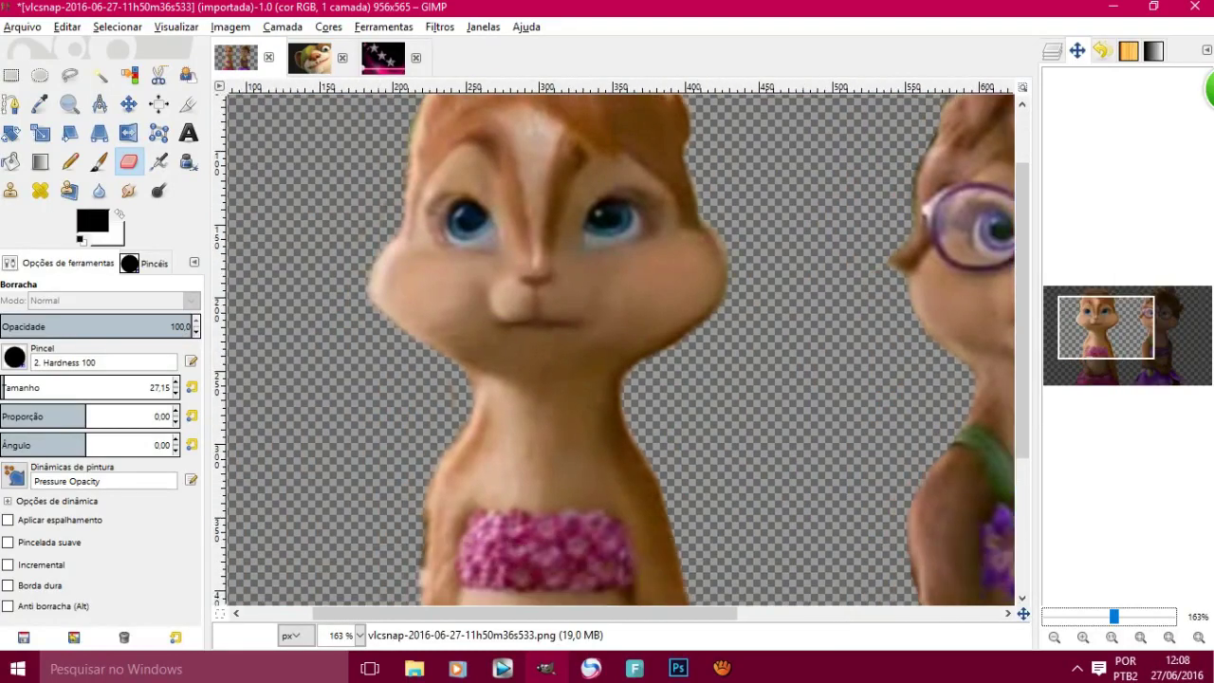
Free-select the left chipmunk's iris and colorize it magenta at hue 310
{"action": "key", "text": "f"}
{"action": "scroll", "coordinate": [607, 328], "scroll_direction": "up", "scroll_amount": 3}
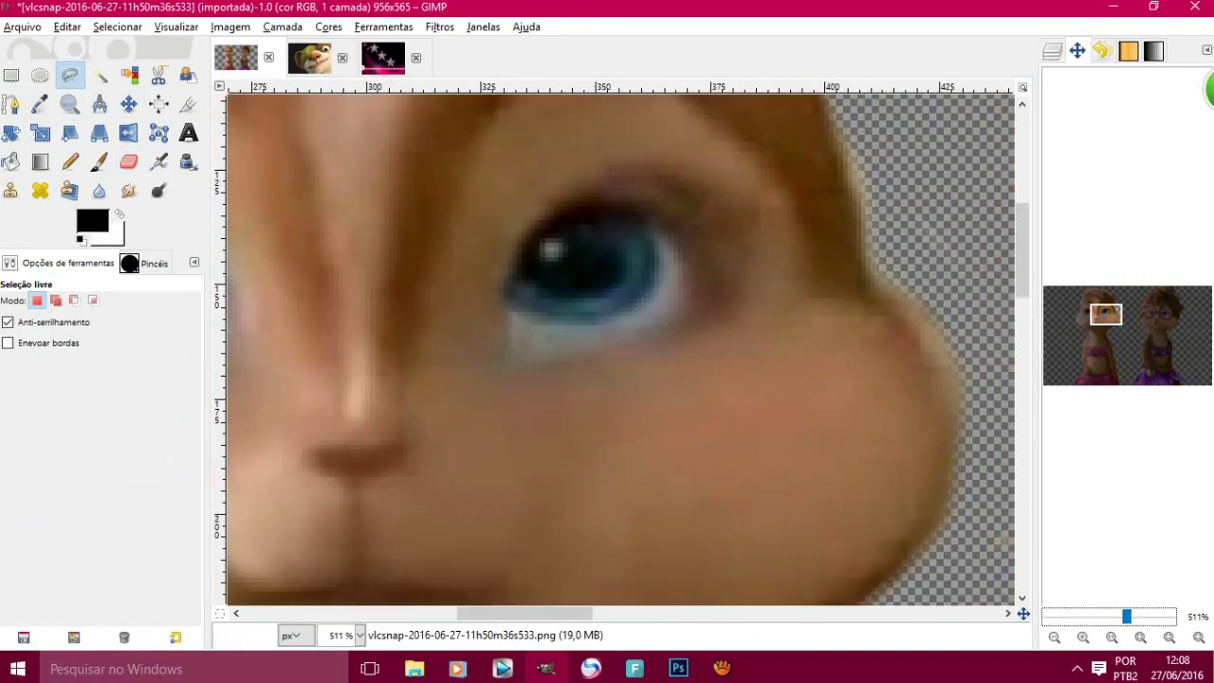
{"action": "scroll", "coordinate": [570, 370], "scroll_direction": "up", "scroll_amount": 1}
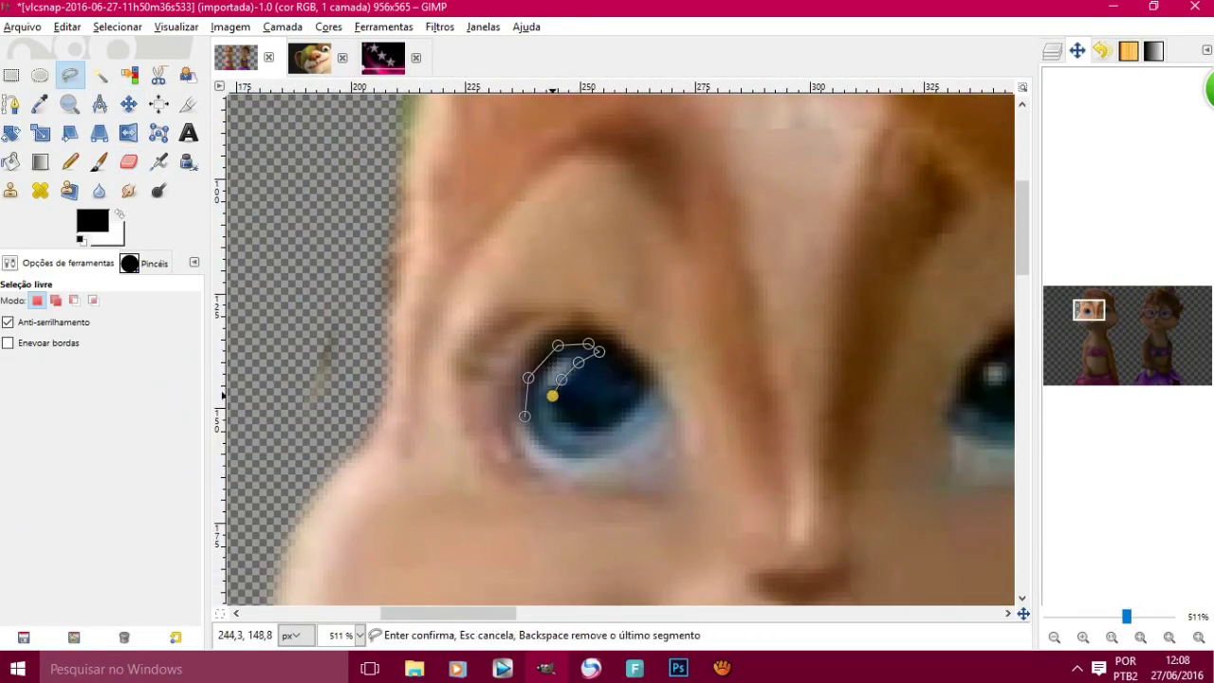
{"action": "double_click", "coordinate": [544, 446]}
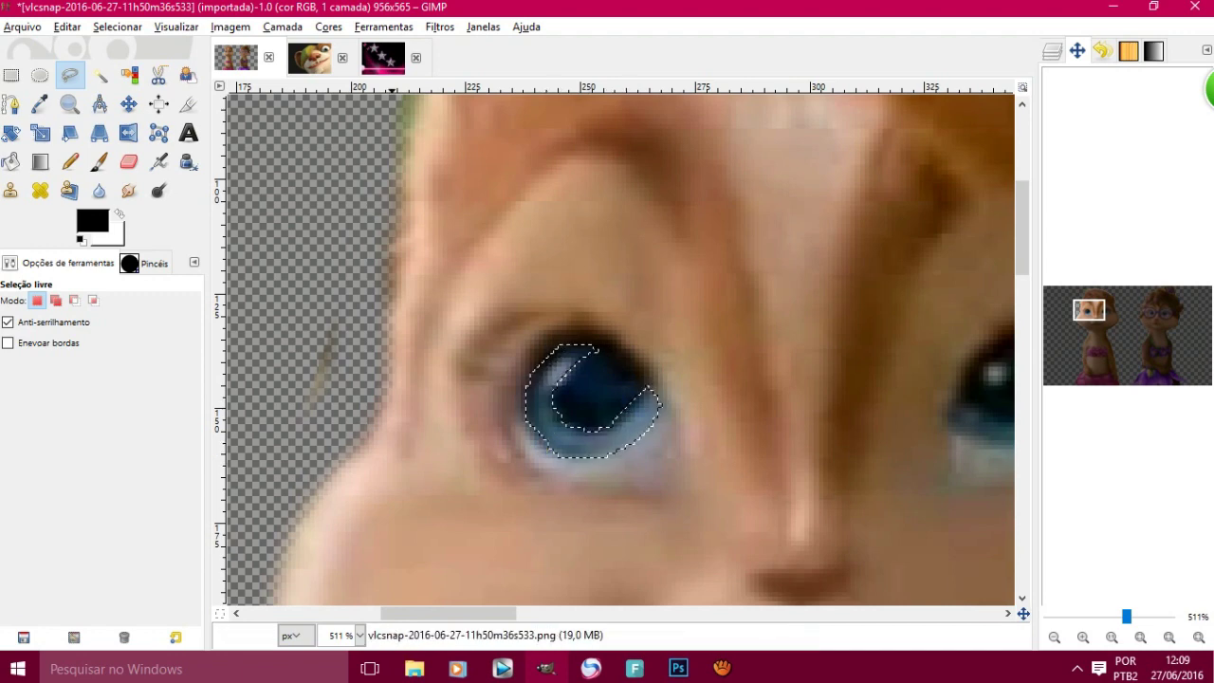
{"action": "left_click", "coordinate": [329, 27]}
{"action": "left_click", "coordinate": [370, 90]}
{"action": "left_click_drag", "start_coordinate": [326, 234], "coordinate": [390, 233]}
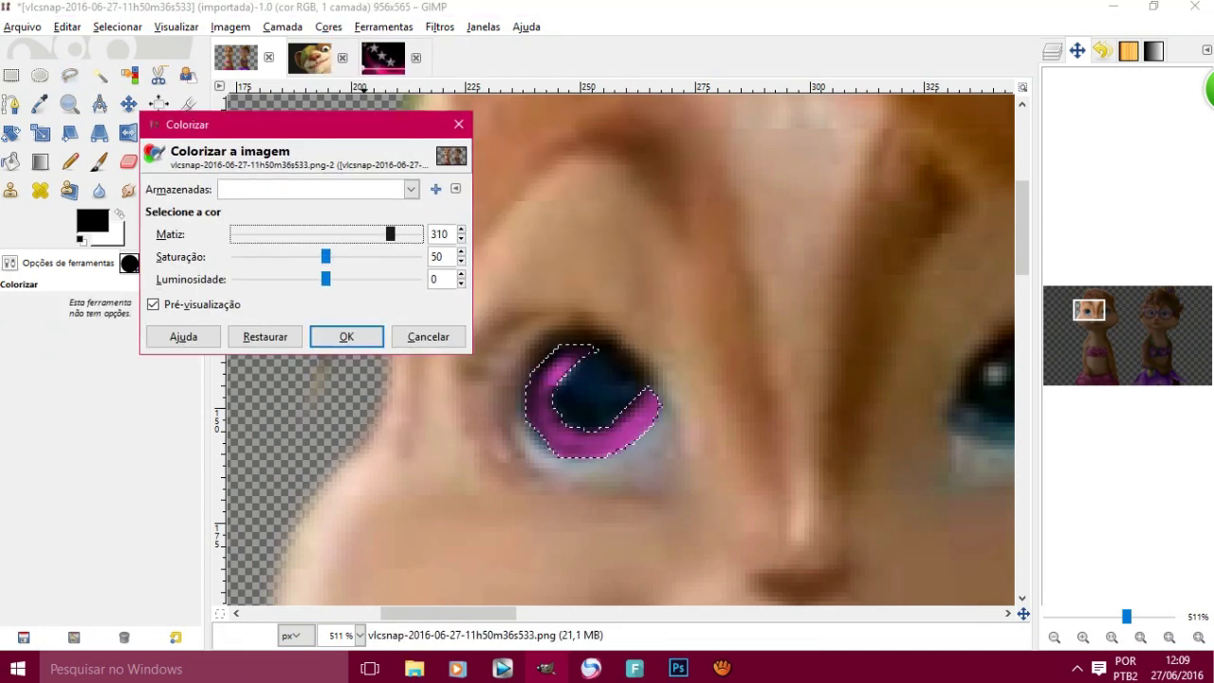
{"action": "left_click_drag", "start_coordinate": [326, 278], "coordinate": [342, 279]}
{"action": "left_click", "coordinate": [346, 336]}
{"action": "key", "text": "ctrl+shift+a"}
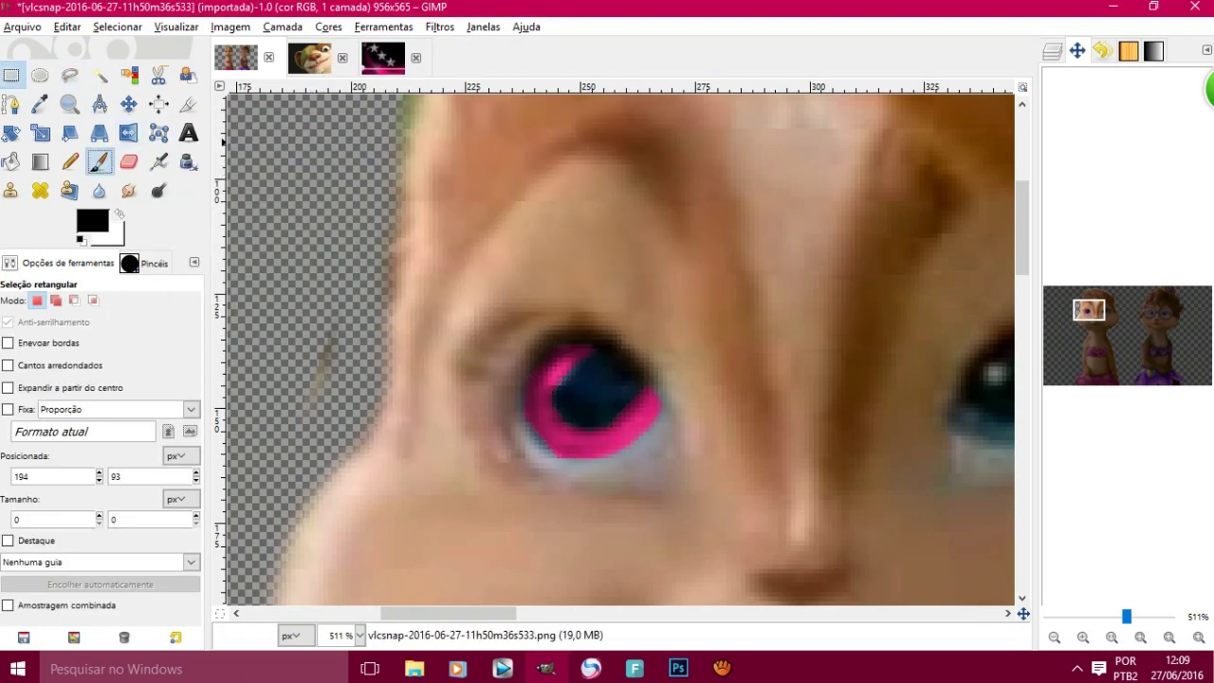
Paint an enlarged black pupil with a soft round Paintbrush
{"action": "left_click", "coordinate": [99, 161]}
{"action": "left_click", "coordinate": [14, 357]}
{"action": "left_click", "coordinate": [37, 410]}
{"action": "left_click_drag", "start_coordinate": [608, 399], "coordinate": [548, 394]}
Pick a softer round brush for the highlight and begin free-selecting the other eye
{"action": "left_click", "coordinate": [14, 357]}
{"action": "left_click", "coordinate": [61, 410]}
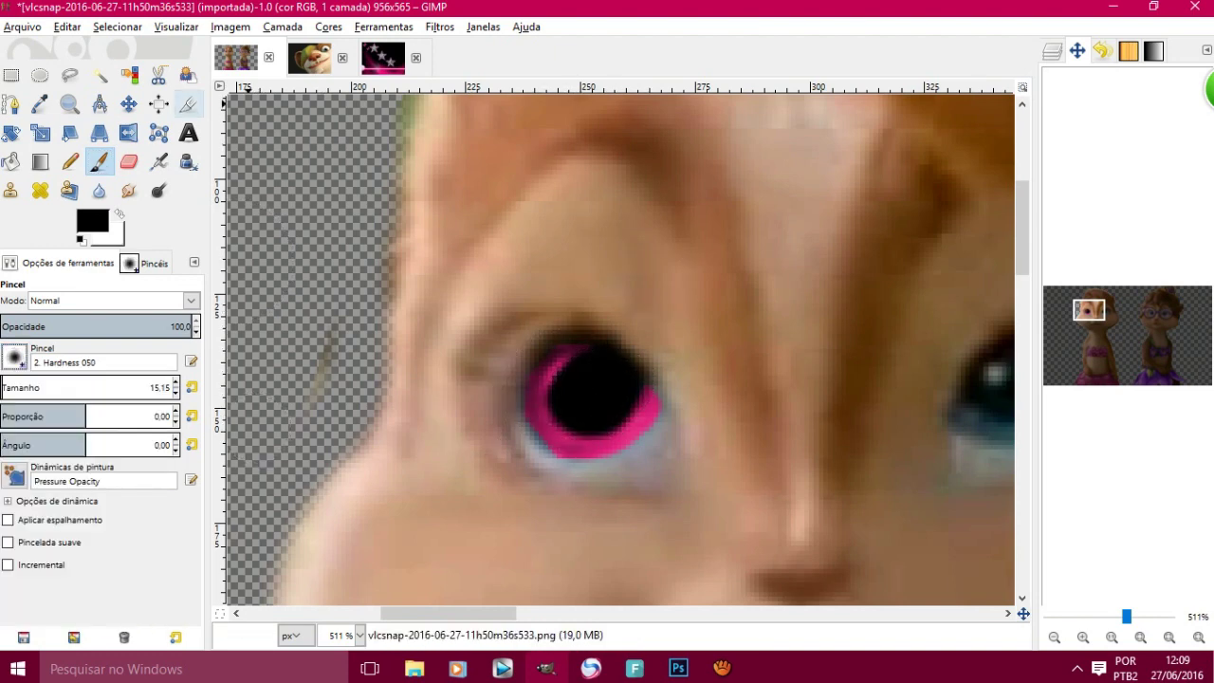
{"action": "left_click", "coordinate": [14, 356]}
{"action": "left_click", "coordinate": [61, 410]}
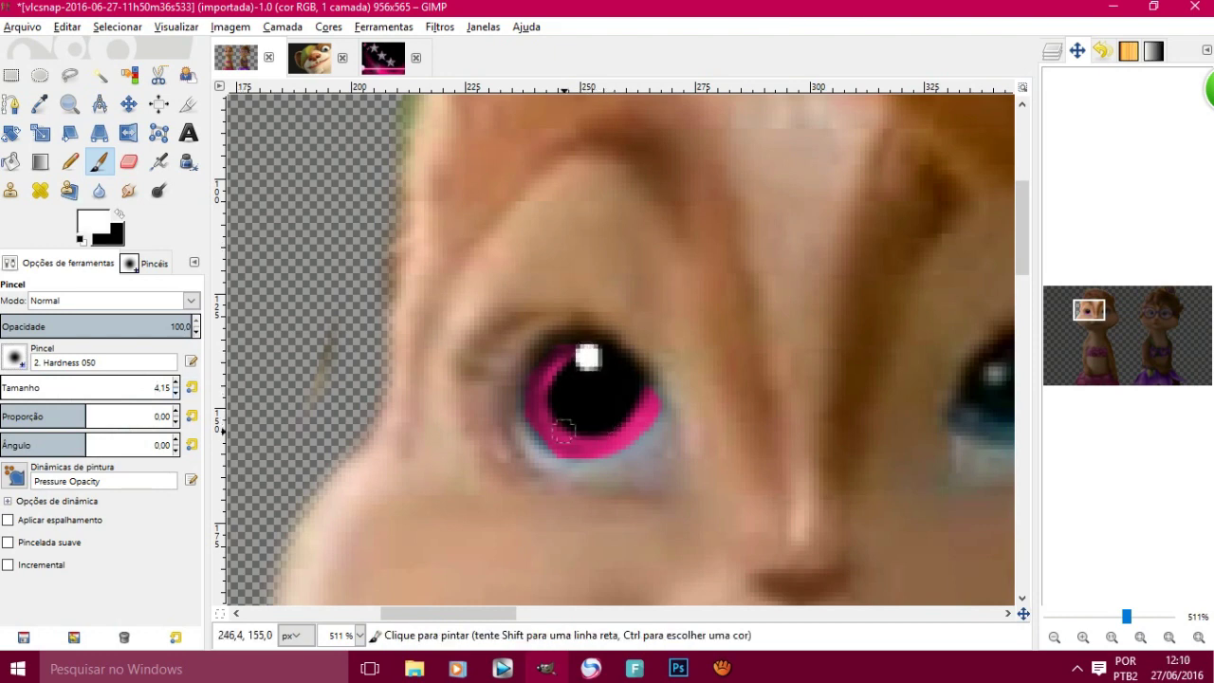
{"action": "scroll", "coordinate": [569, 398], "scroll_direction": "right", "scroll_amount": 5}
{"action": "key", "text": "f"}
{"action": "left_click_drag", "start_coordinate": [493, 384], "coordinate": [496, 391]}
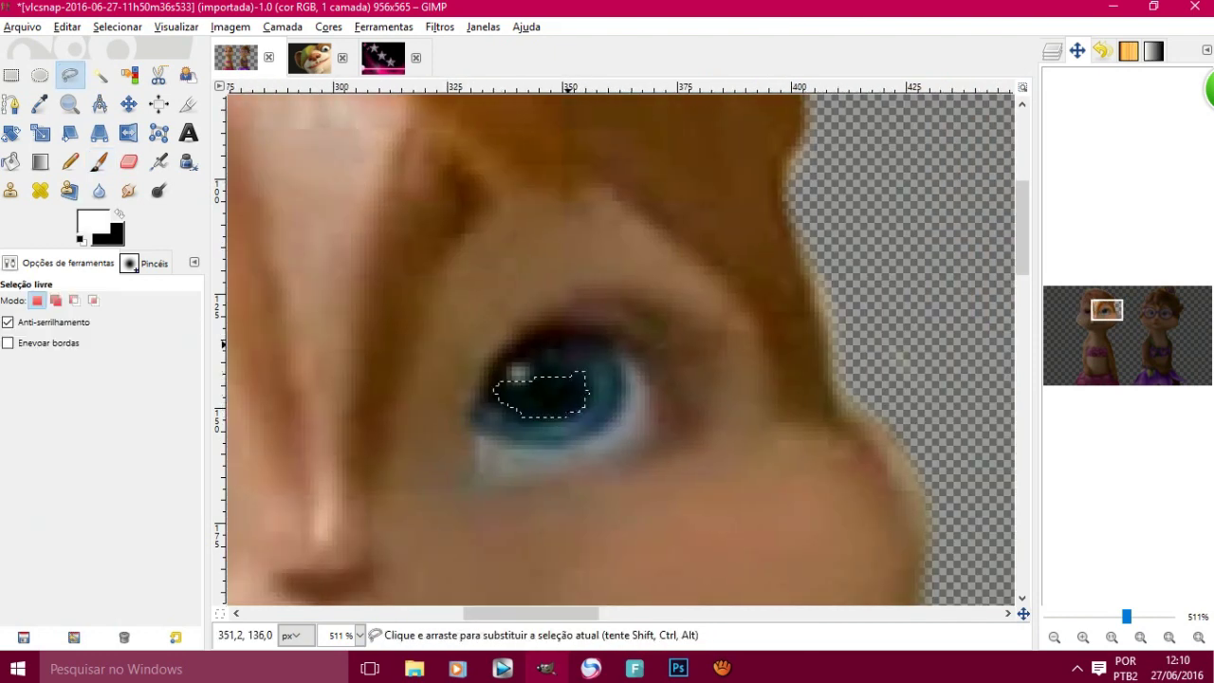
Outline the second iris and colorize it deep blue at hue 226
{"action": "left_click", "coordinate": [490, 451]}
{"action": "left_click_drag", "start_coordinate": [490, 383], "coordinate": [491, 385]}
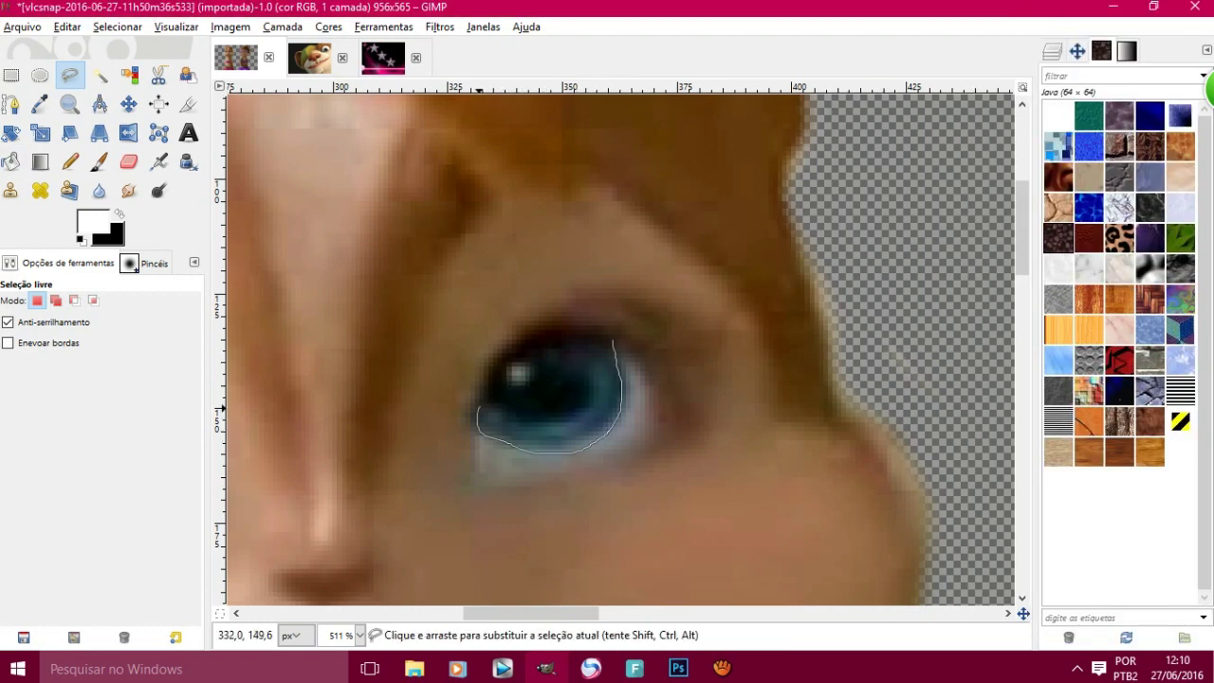
{"action": "left_click_drag", "start_coordinate": [614, 342], "coordinate": [480, 408]}
{"action": "left_click_drag", "start_coordinate": [353, 234], "coordinate": [349, 233]}
{"action": "mouse_move", "coordinate": [309, 279]}
{"action": "left_mouse_down"}
{"action": "mouse_move", "coordinate": [324, 278]}
{"action": "mouse_move", "coordinate": [334, 256]}
{"action": "left_mouse_up"}
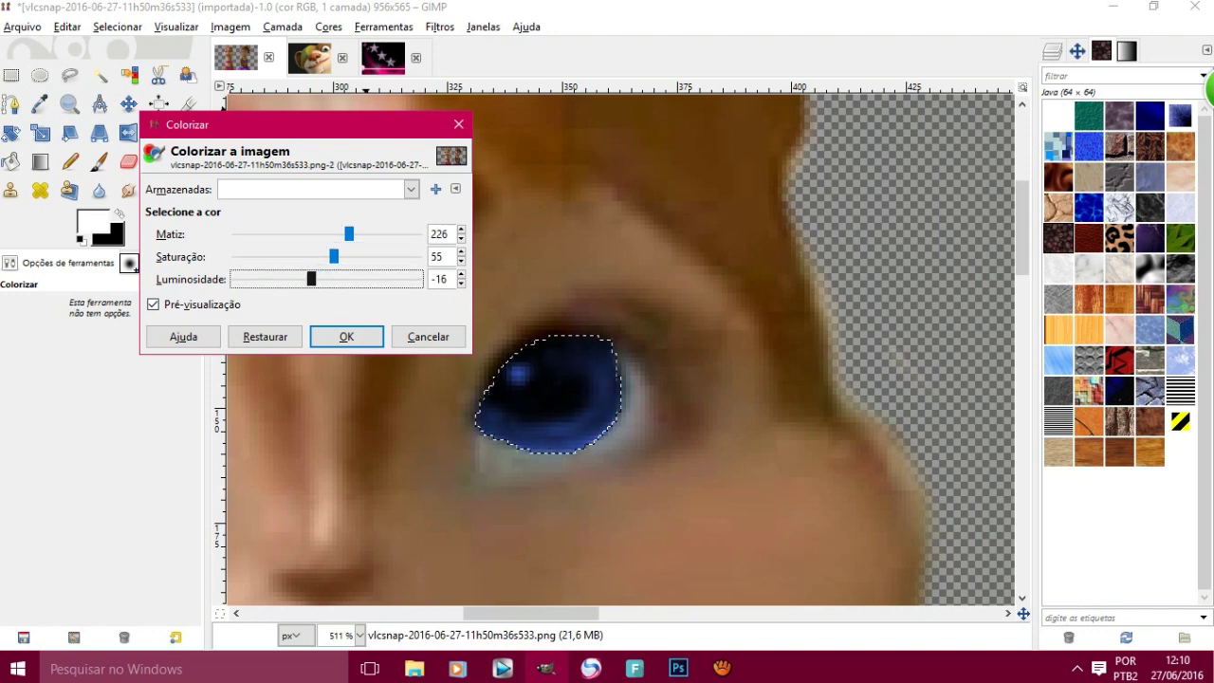
{"action": "left_click", "coordinate": [346, 337]}
Paint the blue eye's pupil larger in black, then clear the selection
{"action": "left_click", "coordinate": [98, 161]}
{"action": "left_click", "coordinate": [118, 213]}
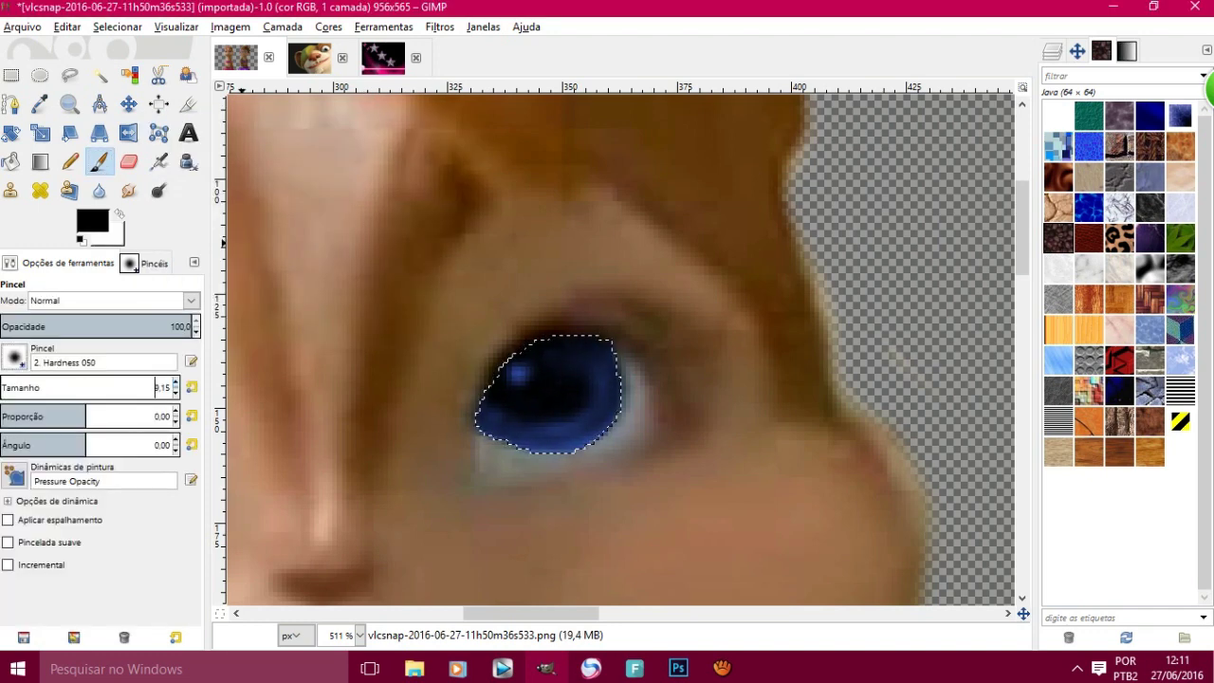
{"action": "left_click_drag", "start_coordinate": [559, 384], "coordinate": [564, 401]}
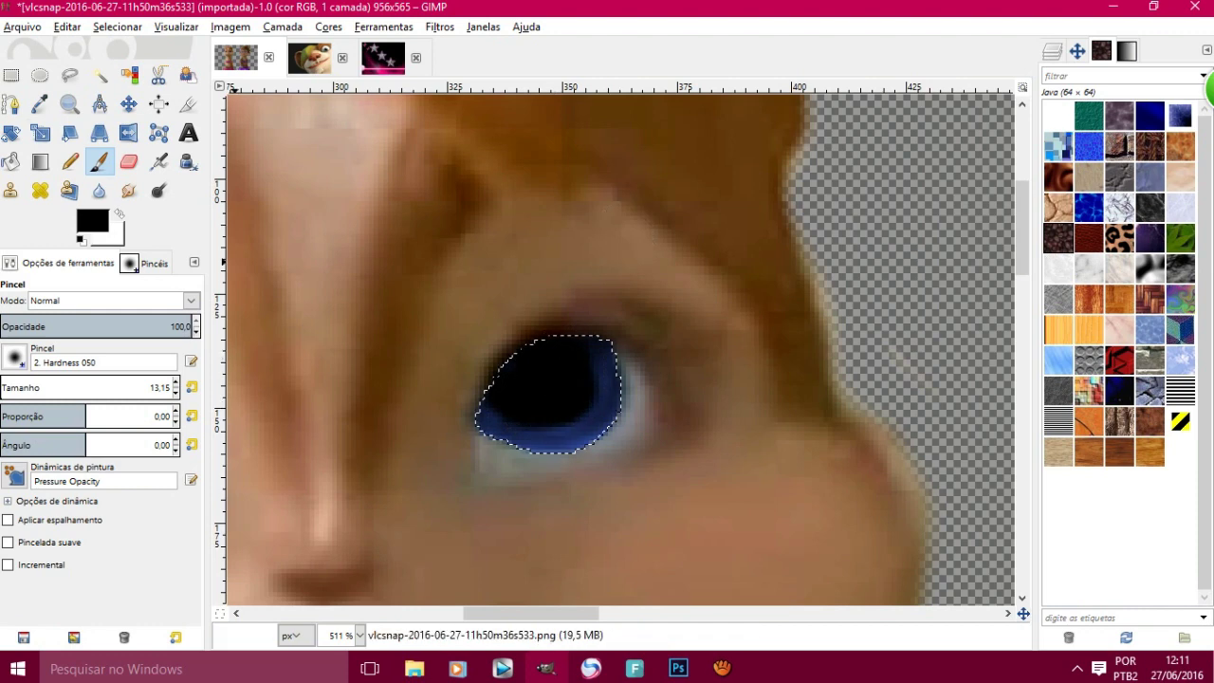
{"action": "key", "text": "r"}
{"action": "left_click", "coordinate": [460, 418]}
Dab white highlights on the blue pupil with a small, soft round brush
{"action": "key", "text": "p"}
{"action": "left_click", "coordinate": [14, 357]}
{"action": "left_click", "coordinate": [29, 352]}
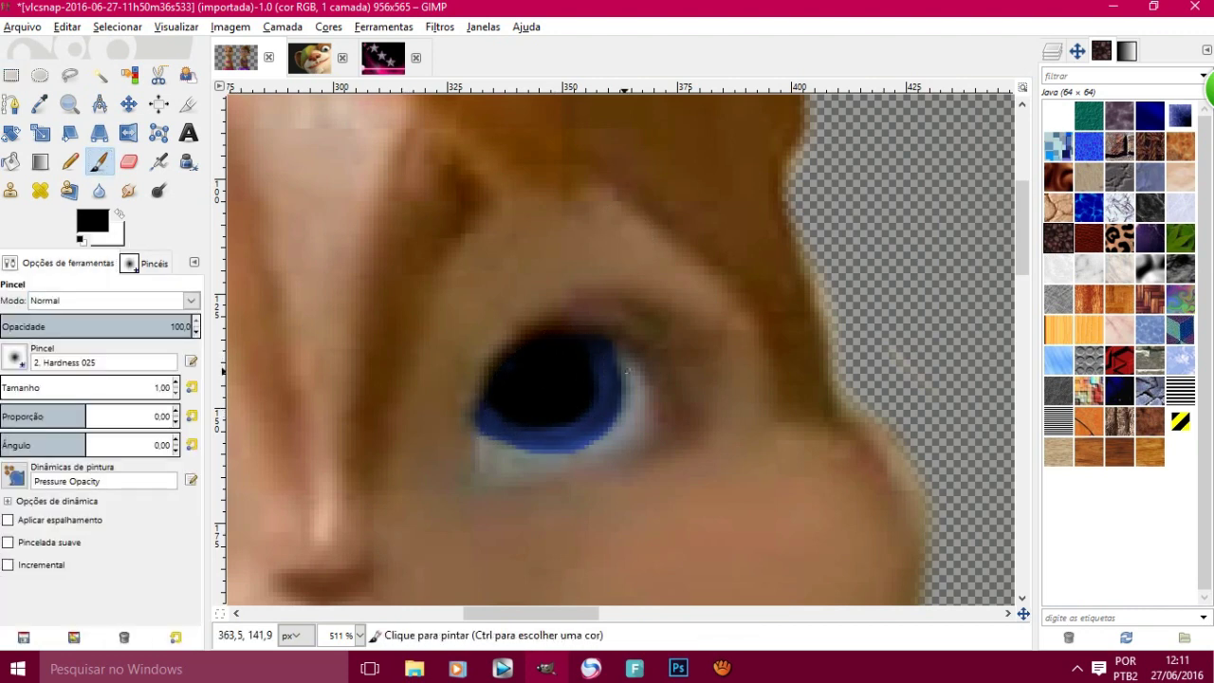
{"action": "left_click", "coordinate": [1077, 50]}
{"action": "left_click_drag", "start_coordinate": [1110, 313], "coordinate": [1096, 313]}
{"action": "left_click", "coordinate": [856, 249]}
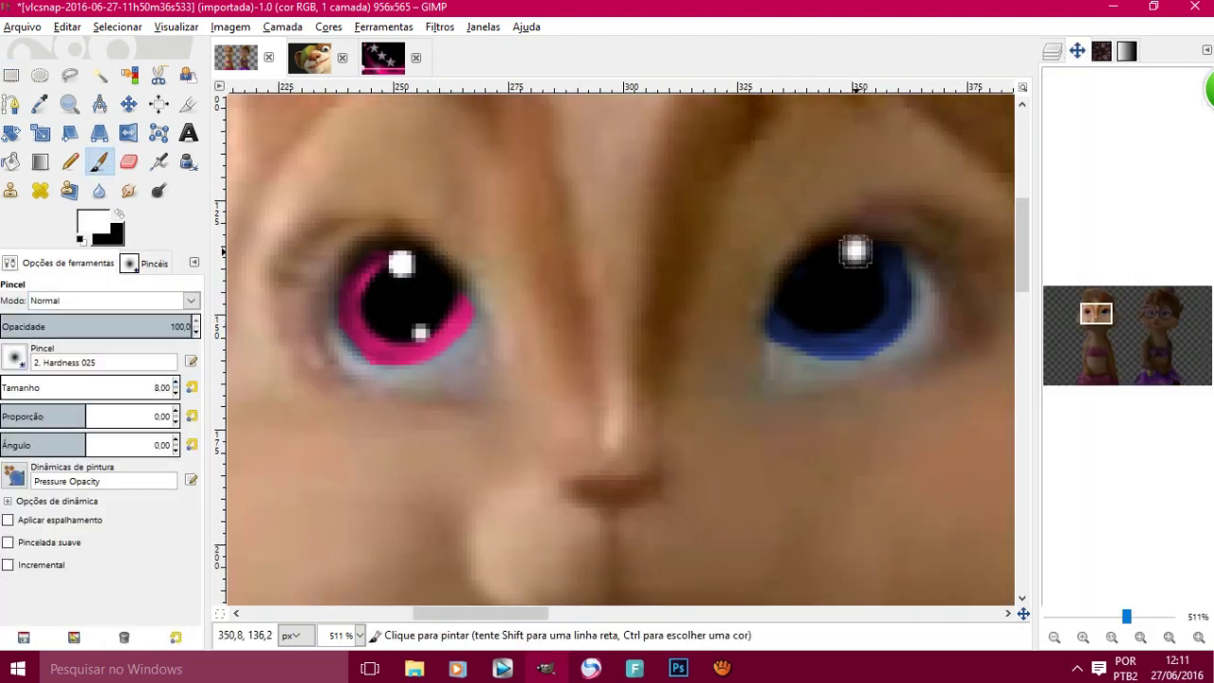
{"action": "key", "text": "bracketleft"}
{"action": "key", "text": "bracketleft"}
{"action": "key", "text": "bracketleft"}
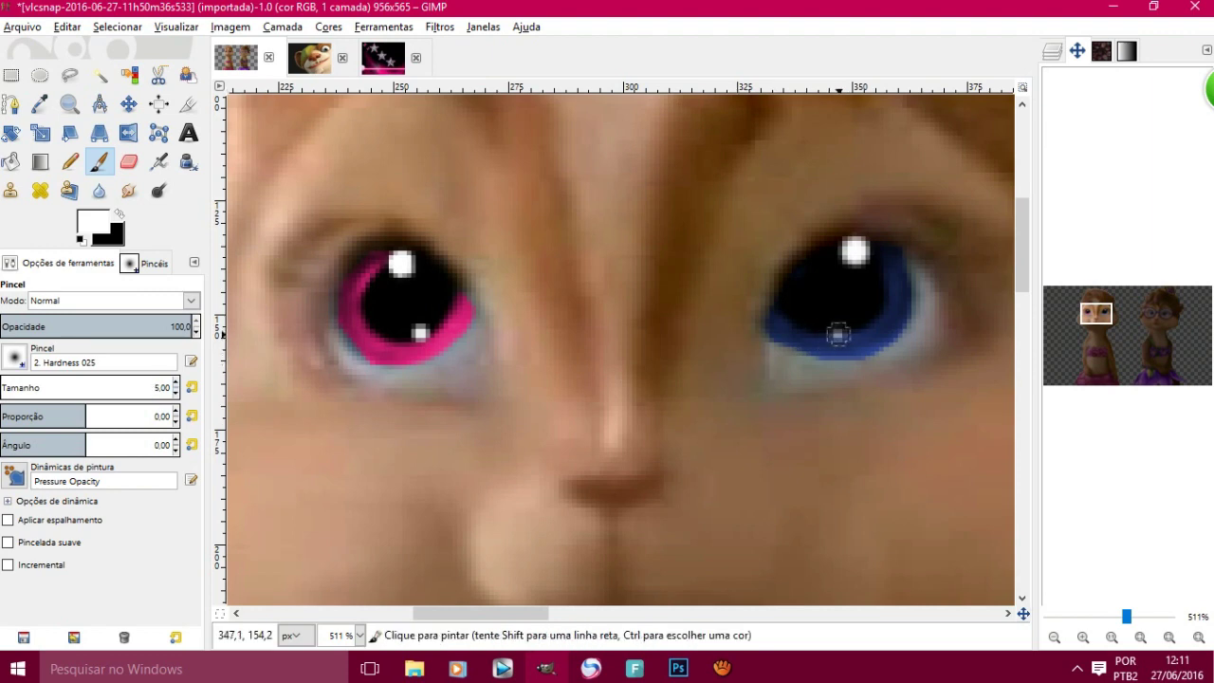
Add the Undo History panel and zoom out to the chipmunk's face
{"action": "left_click", "coordinate": [1206, 50]}
{"action": "left_click", "coordinate": [892, 265]}
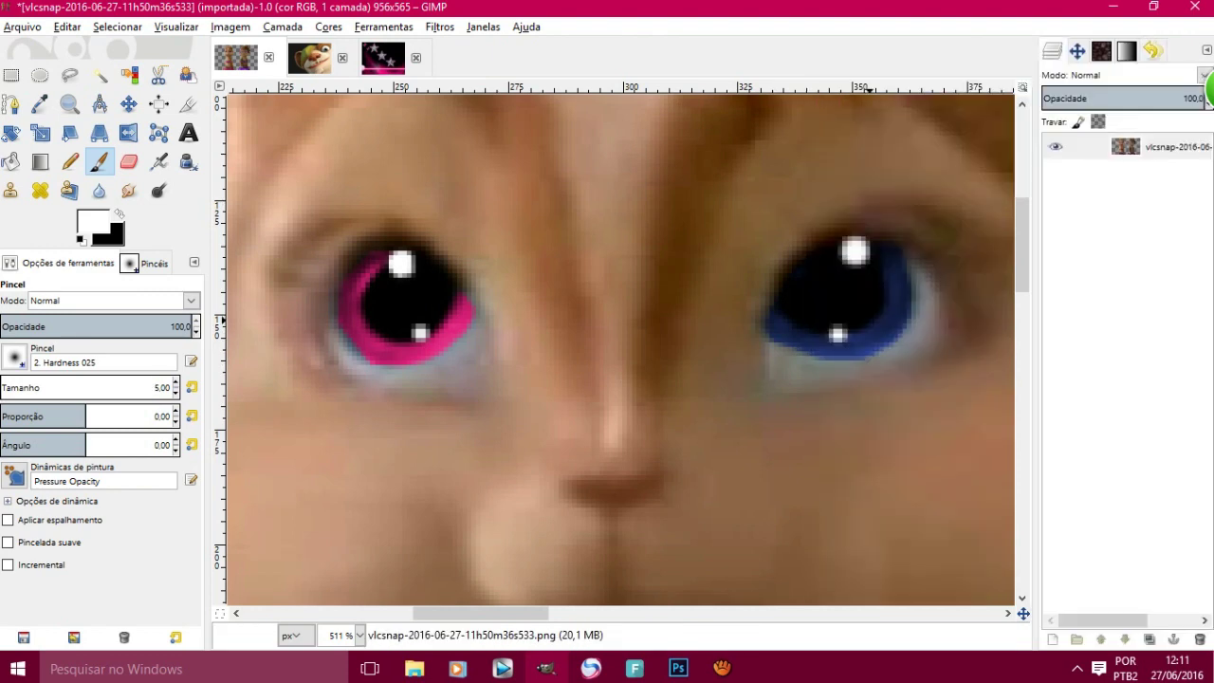
{"action": "left_click_drag", "start_coordinate": [1111, 616], "coordinate": [1124, 616]}
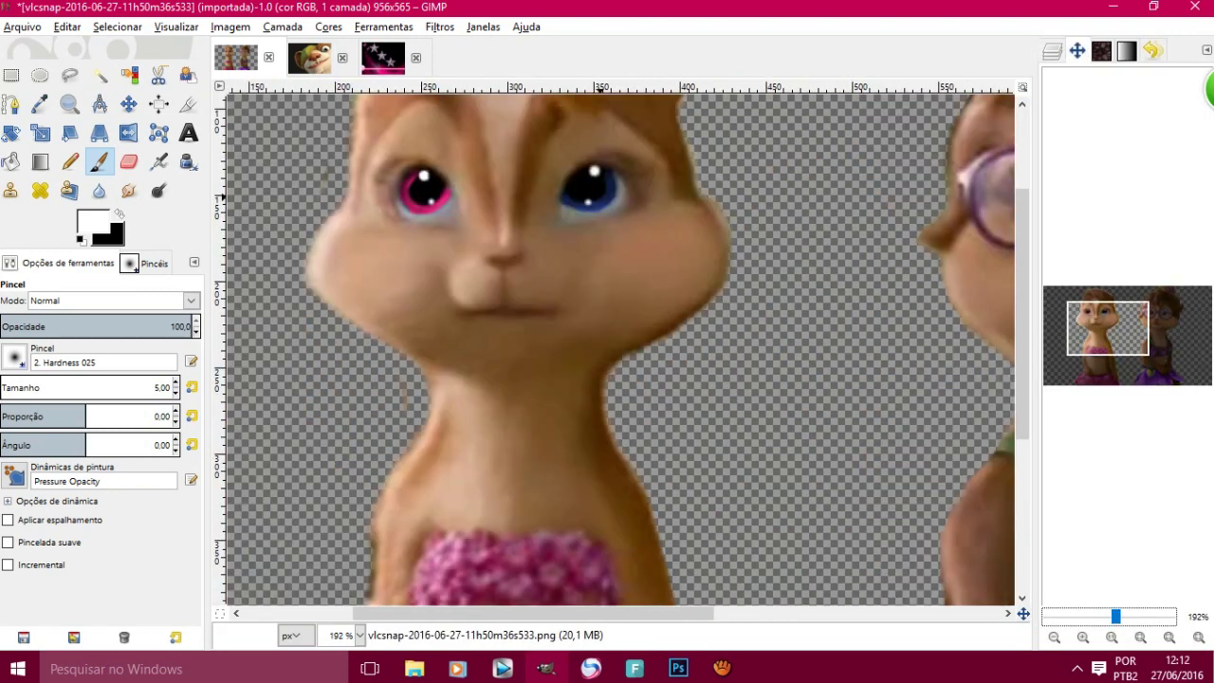
Zoom in on the eyes and add a new transparent layer
{"action": "key", "text": "3"}
{"action": "key", "text": "shift+u"}
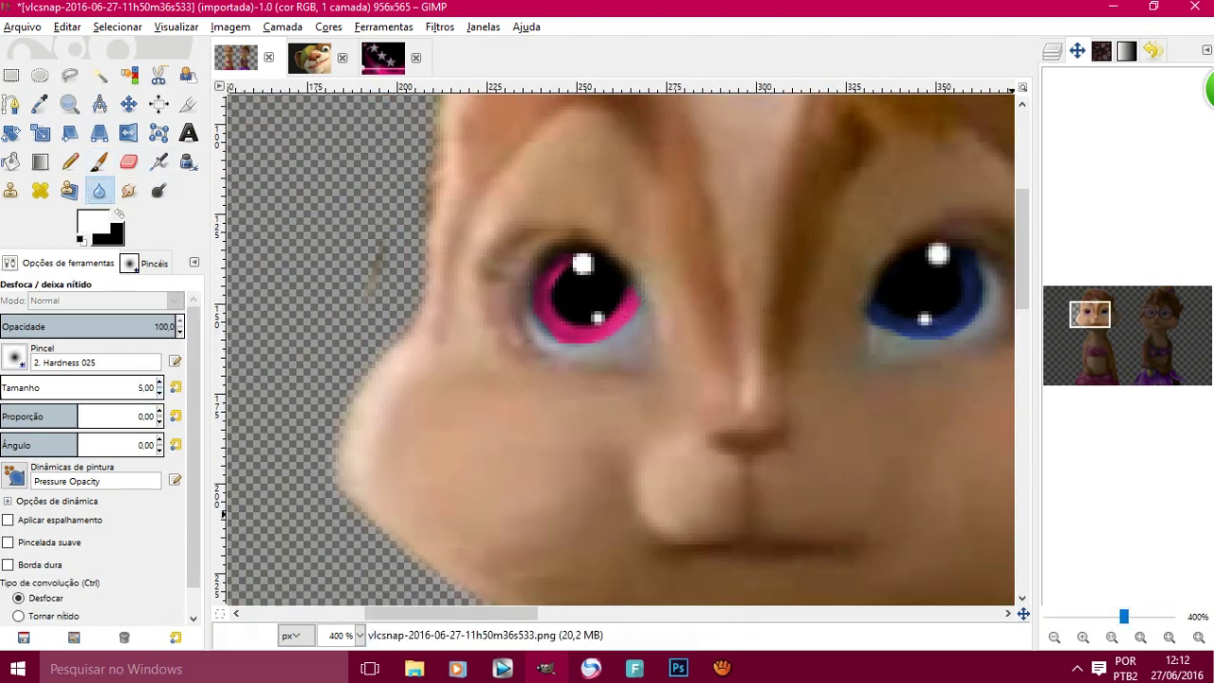
{"action": "key", "text": "shift+e"}
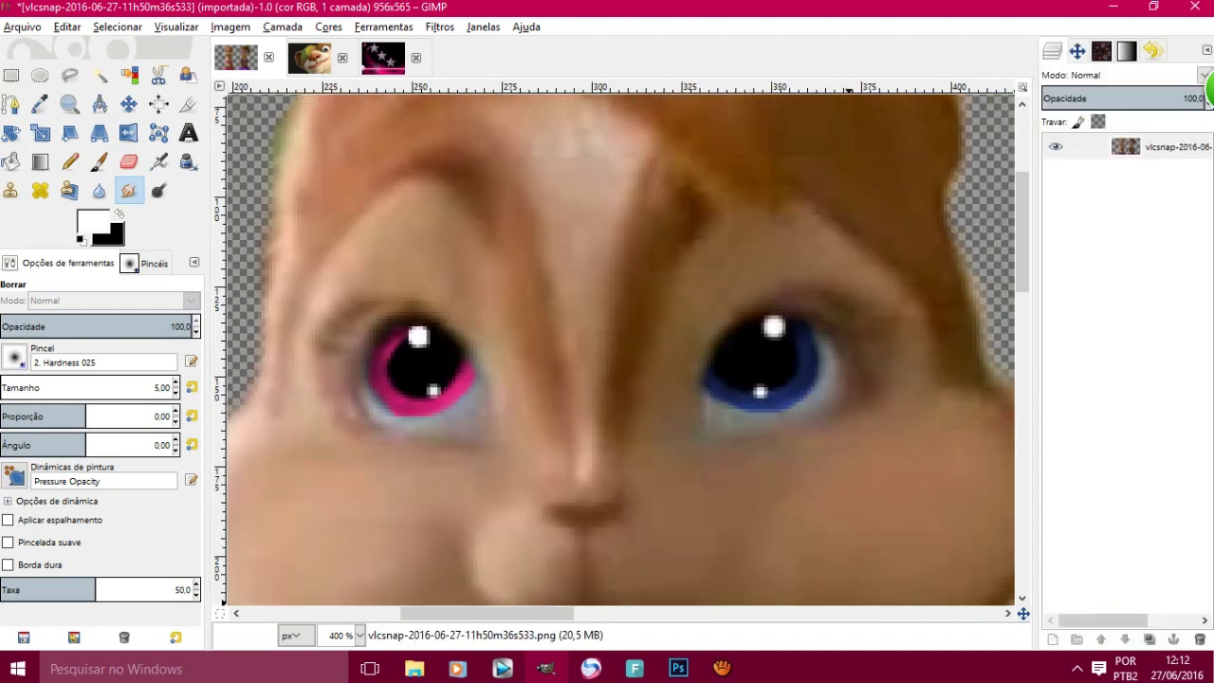
{"action": "right_click", "coordinate": [1072, 485]}
{"action": "left_click", "coordinate": [921, 33]}
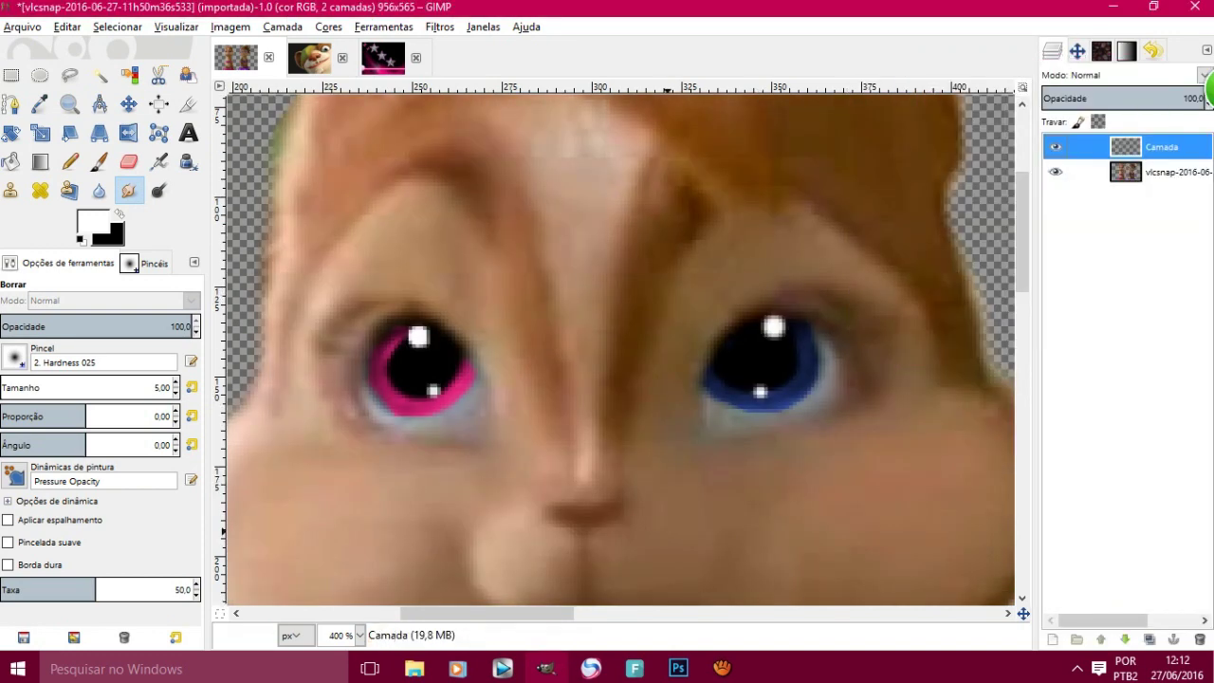
Lasso the area around the blue eye, adding extra slivers below it
{"action": "key", "text": "f"}
{"action": "left_click_drag", "start_coordinate": [693, 435], "coordinate": [705, 342]}
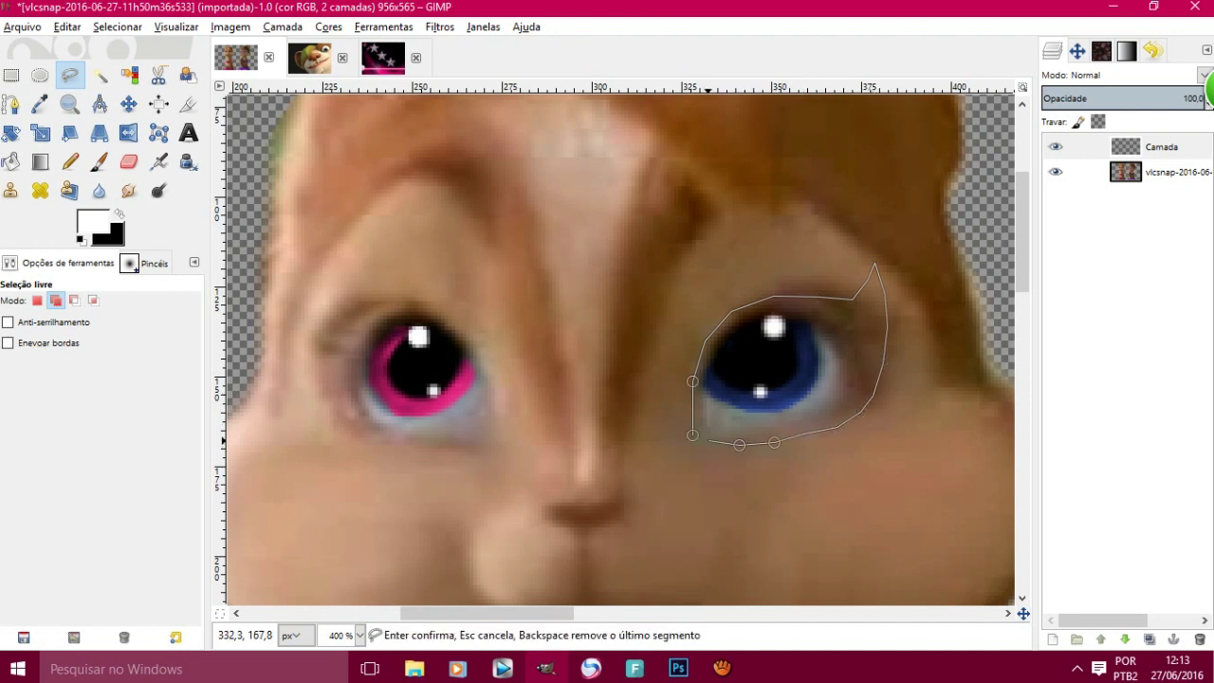
{"action": "key", "text": "Return"}
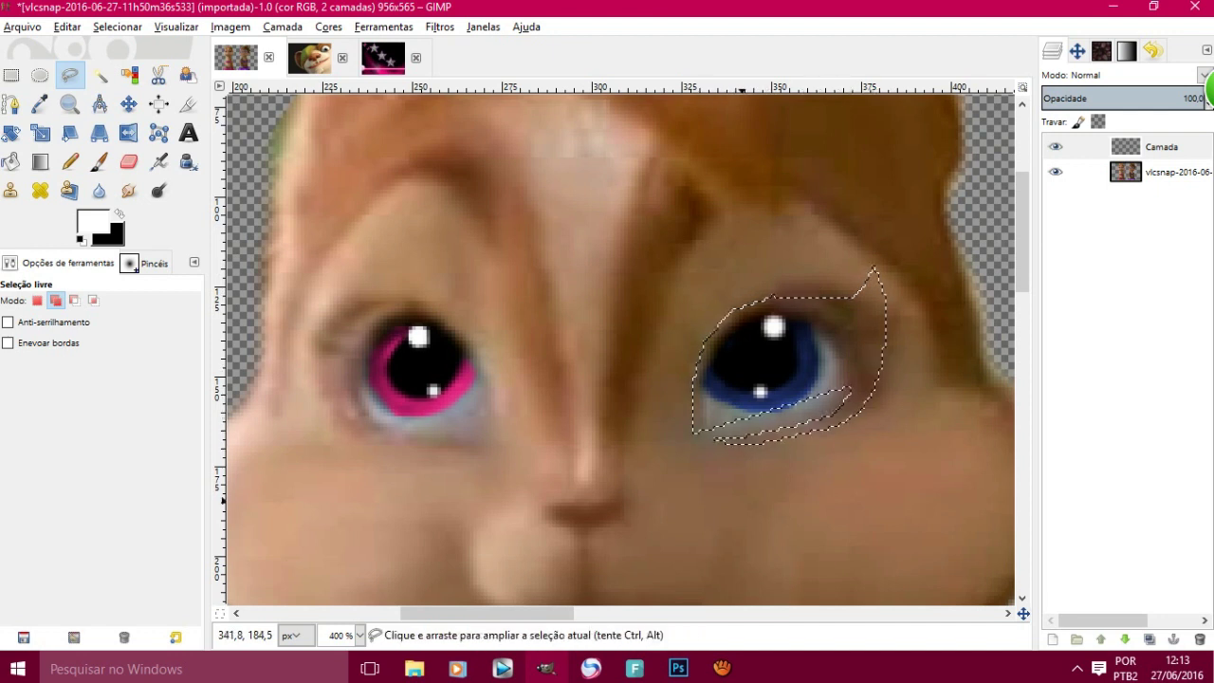
{"action": "left_click_drag", "start_coordinate": [740, 436], "coordinate": [849, 391]}
{"action": "key", "text": "Return"}
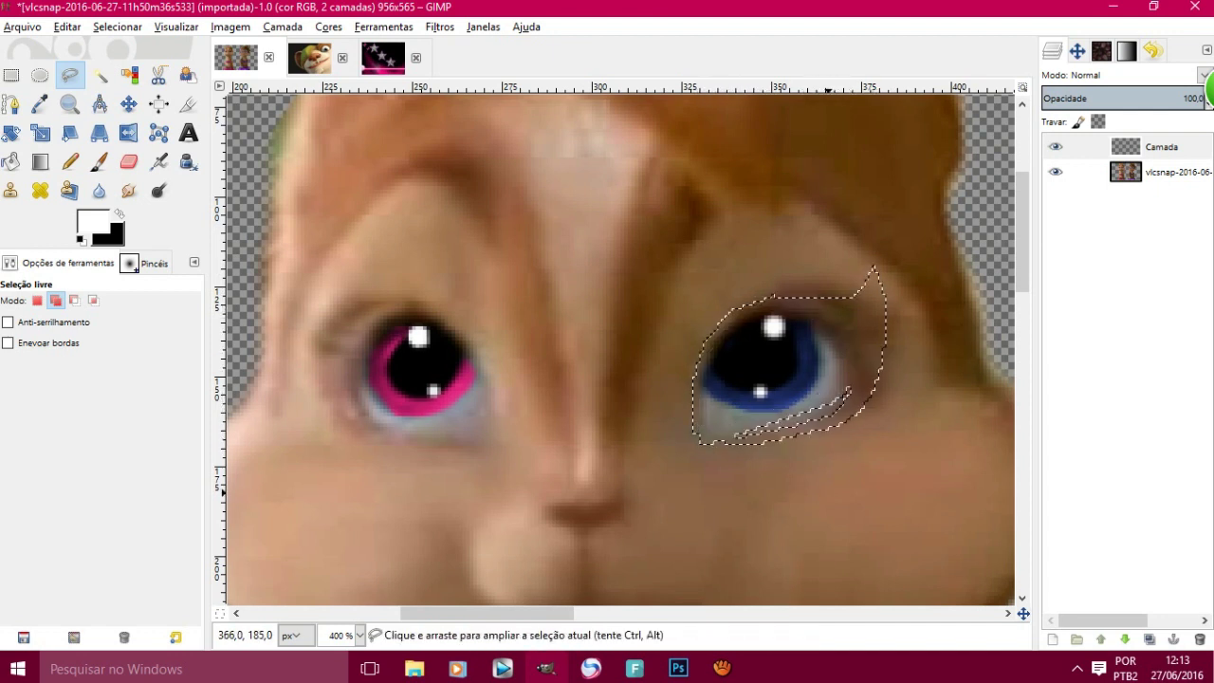
{"action": "left_click_drag", "start_coordinate": [849, 377], "coordinate": [758, 417]}
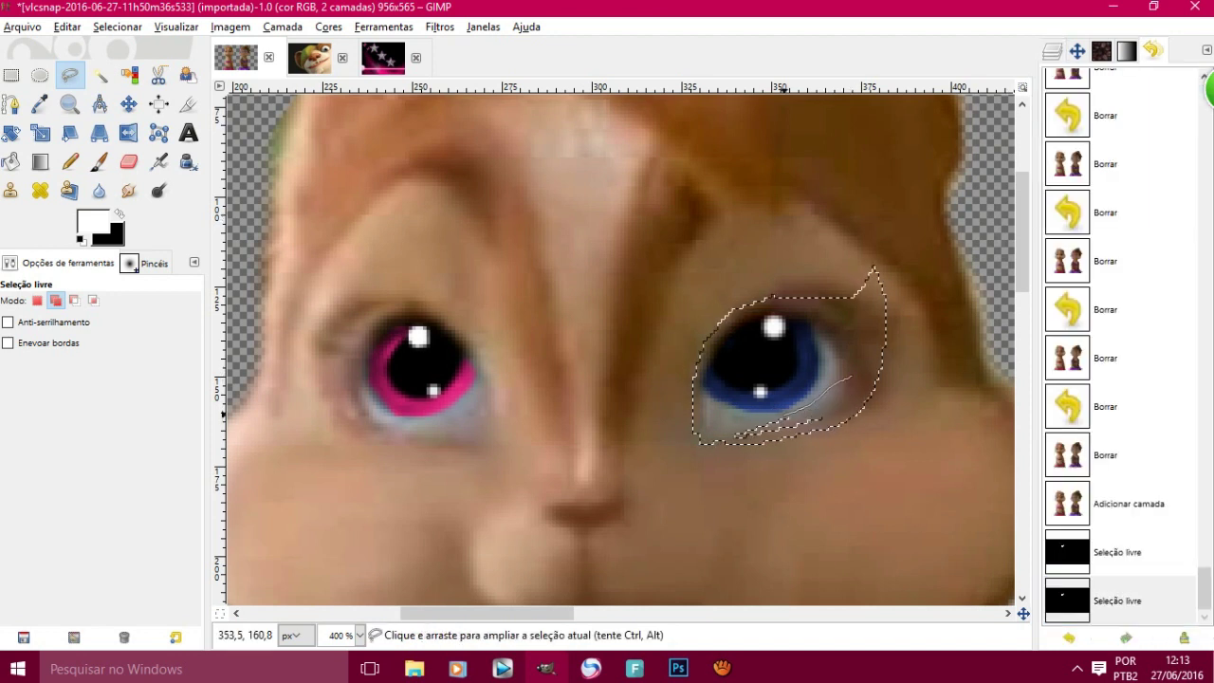
{"action": "key", "text": "Return"}
Paint thick black eyeliner with a flick around the blue eye
{"action": "key", "text": "p"}
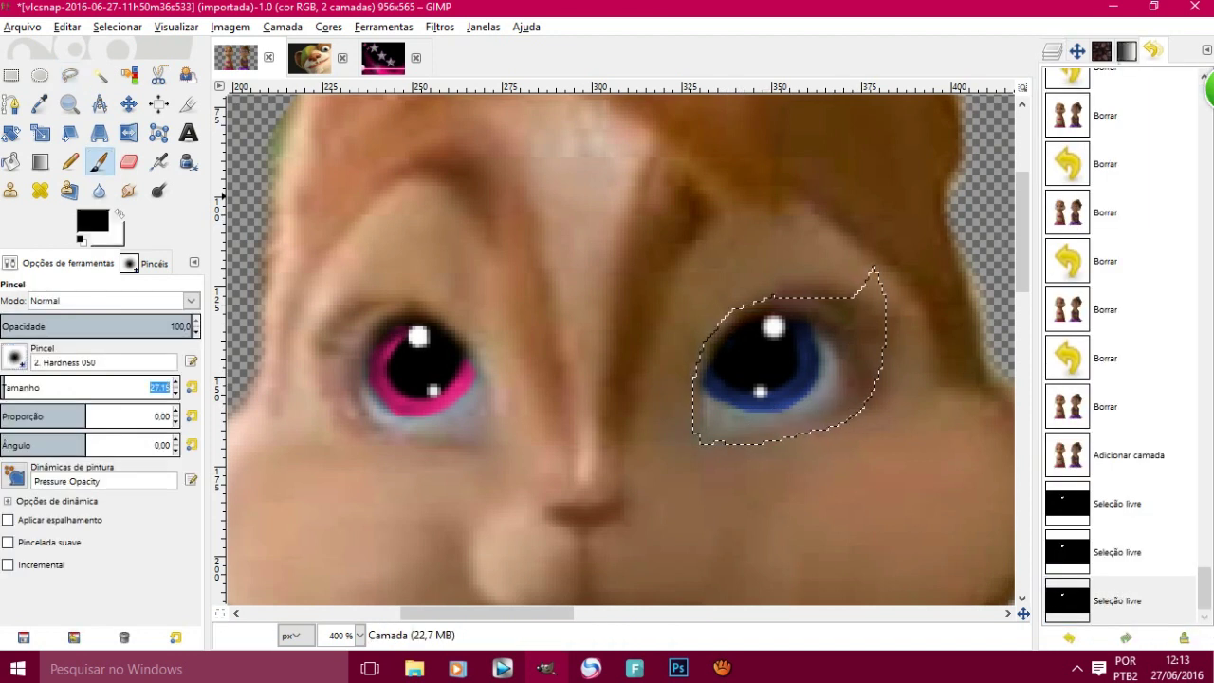
{"action": "mouse_move", "coordinate": [731, 472]}
{"action": "left_mouse_down"}
{"action": "mouse_move", "coordinate": [845, 345]}
{"action": "mouse_move", "coordinate": [884, 342]}
{"action": "left_mouse_up"}
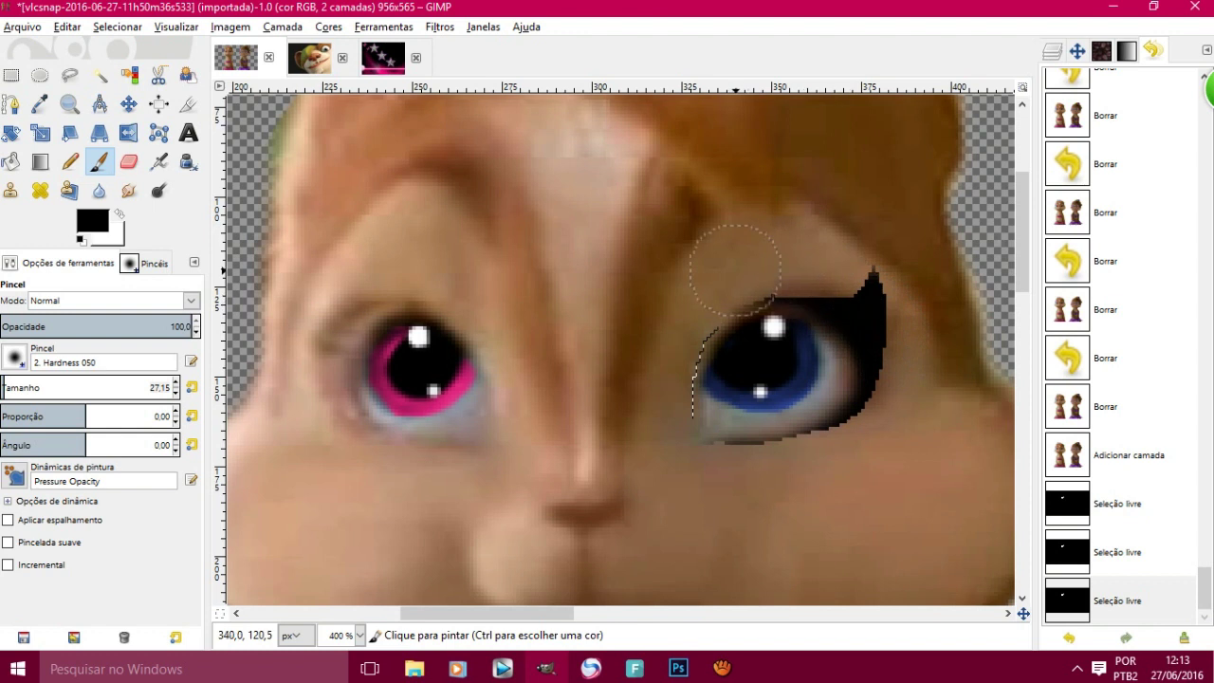
{"action": "left_click_drag", "start_coordinate": [716, 479], "coordinate": [395, 442]}
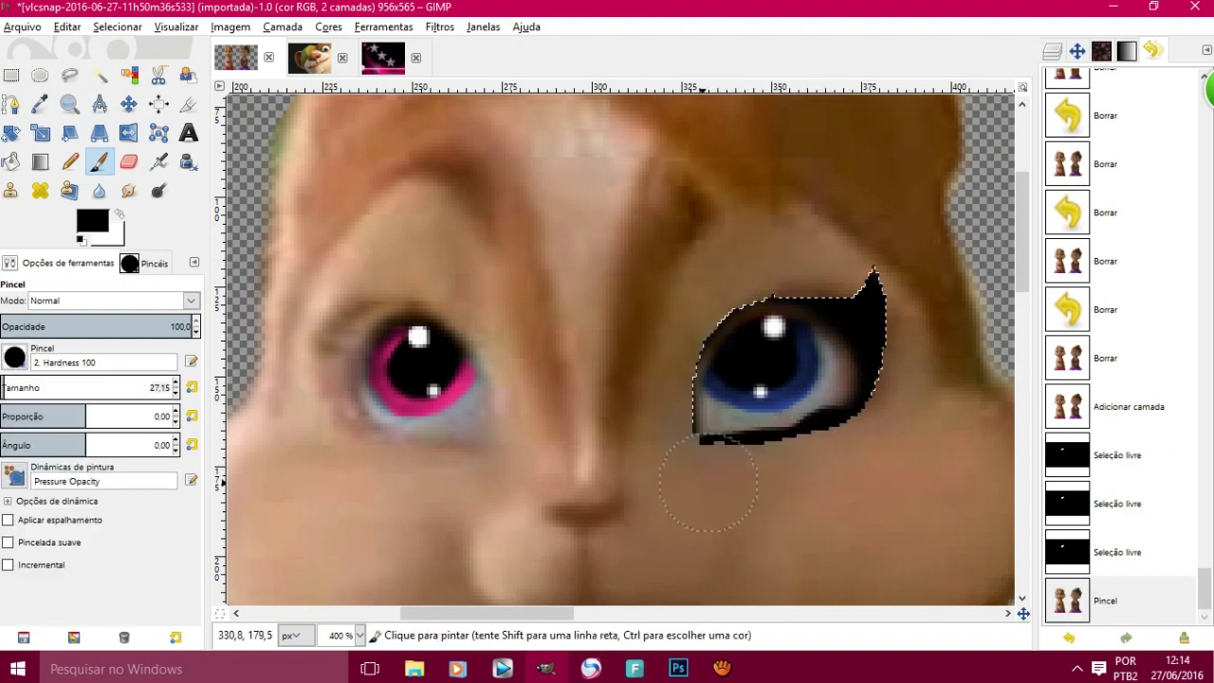
{"action": "left_click", "coordinate": [730, 438]}
{"action": "left_click", "coordinate": [807, 425]}
{"action": "left_click", "coordinate": [846, 410]}
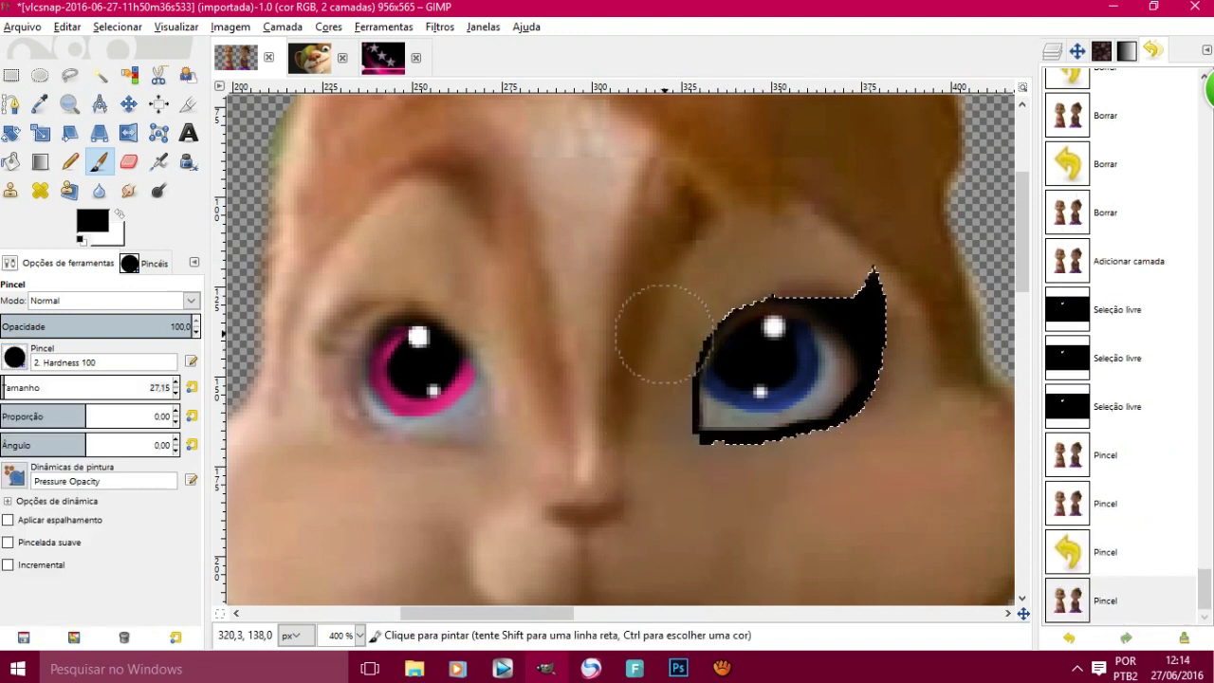
{"action": "left_click_drag", "start_coordinate": [486, 613], "coordinate": [419, 613]}
Lasso around the pink eye and start painting black liner there
{"action": "key", "text": "f"}
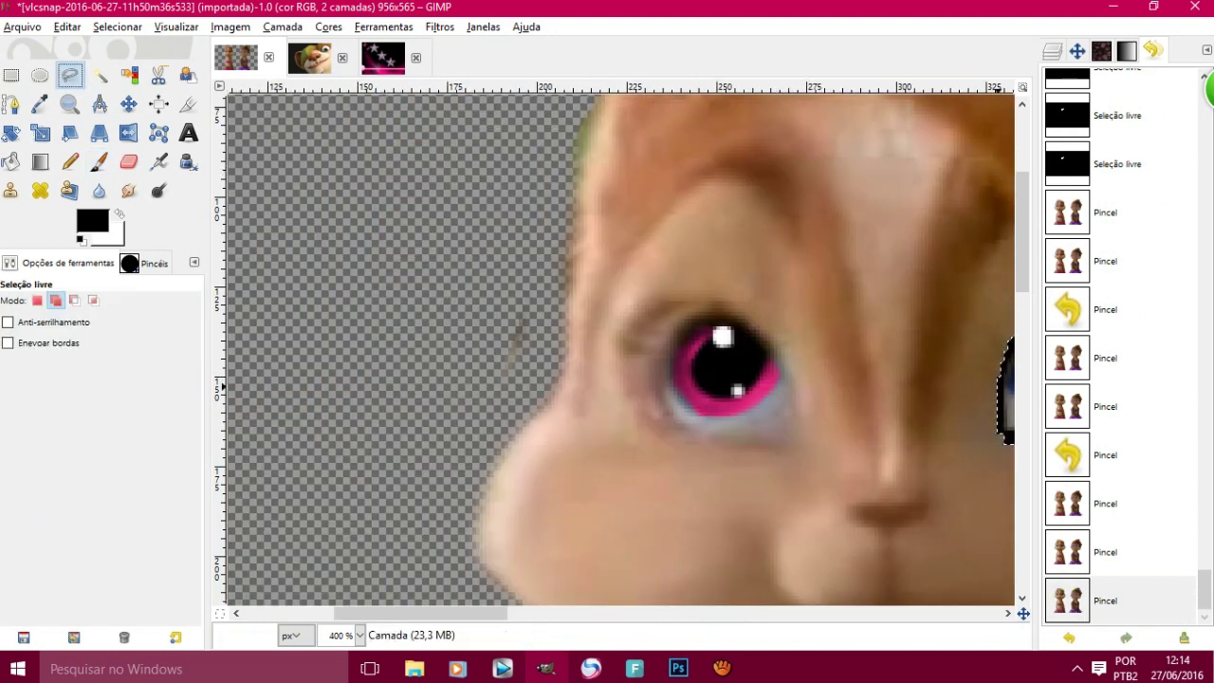
{"action": "key", "text": "ctrl+l"}
{"action": "mouse_move", "coordinate": [691, 441]}
{"action": "left_mouse_down"}
{"action": "mouse_move", "coordinate": [793, 444]}
{"action": "mouse_move", "coordinate": [720, 446]}
{"action": "mouse_move", "coordinate": [654, 398]}
{"action": "mouse_move", "coordinate": [732, 269]}
{"action": "left_mouse_up"}
{"action": "key", "text": "p"}
{"action": "left_click", "coordinate": [1077, 50]}
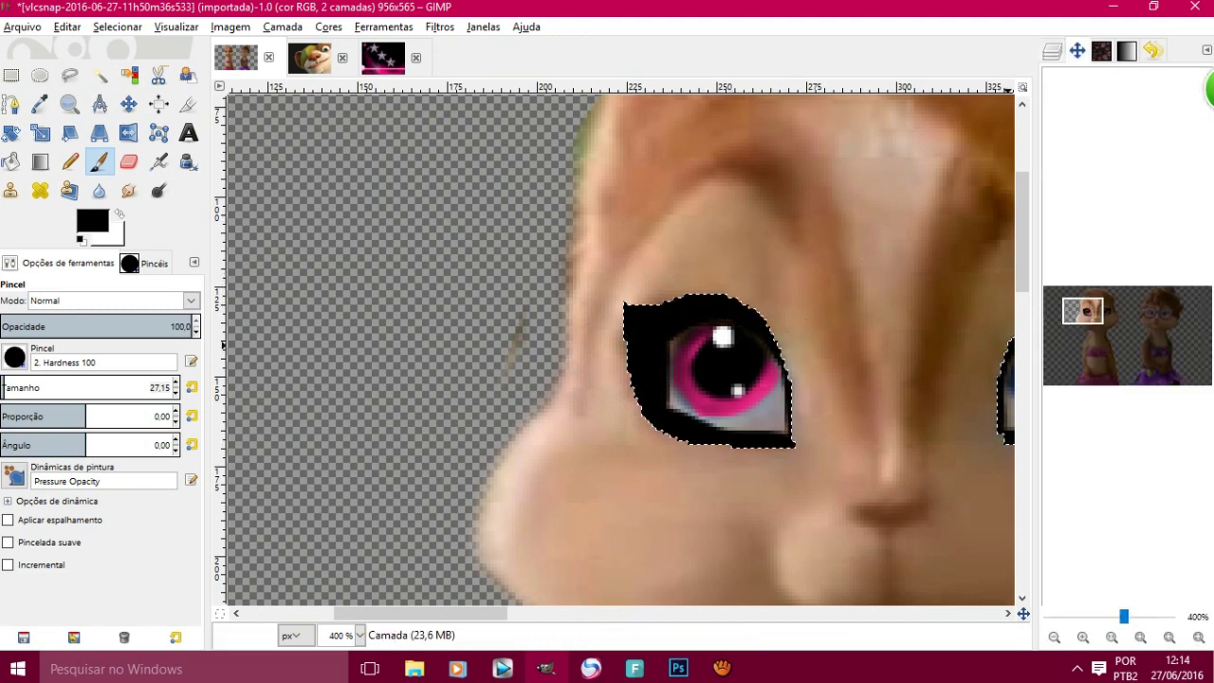
Drop the selection and erase the stray pink at the eye's edge
{"action": "left_click_drag", "start_coordinate": [1083, 313], "coordinate": [1096, 313]}
{"action": "left_click", "coordinate": [439, 26]}
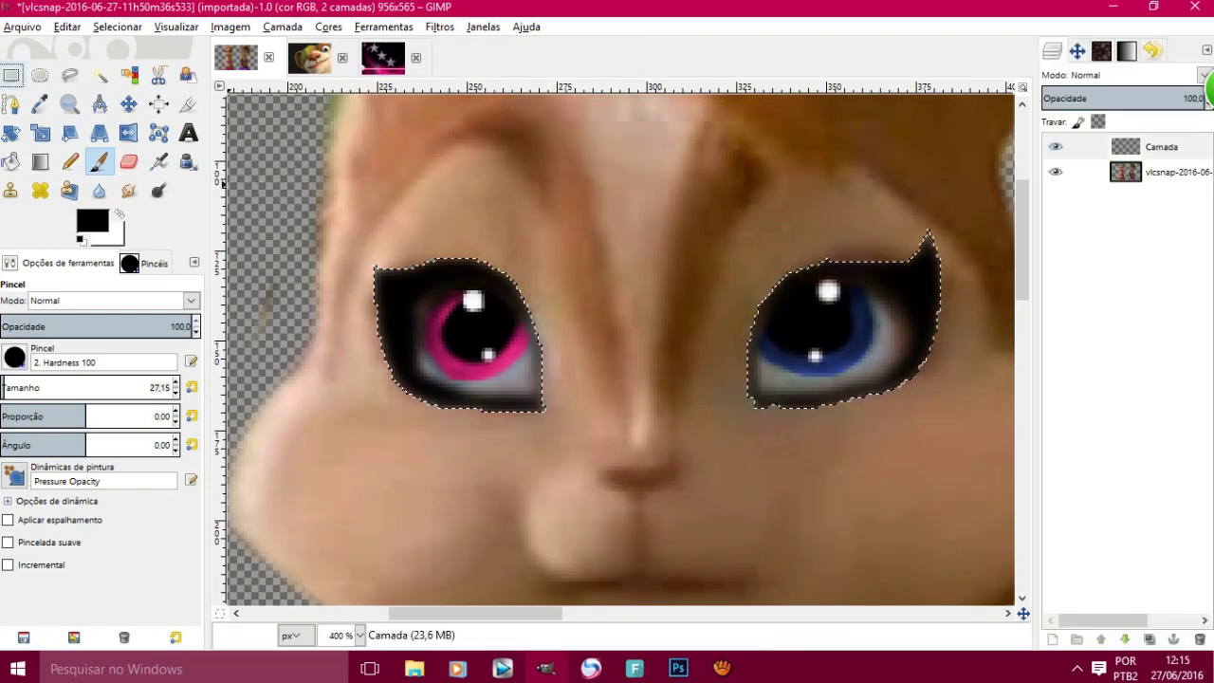
{"action": "key", "text": "r"}
{"action": "key", "text": "ctrl+shift+a"}
{"action": "key", "text": "shift+e"}
{"action": "left_click_drag", "start_coordinate": [436, 351], "coordinate": [413, 327]}
Apply a 5 px Gaussian Blur to the eyeliner layer and zoom out
{"action": "left_click", "coordinate": [440, 27]}
{"action": "key", "text": "Escape"}
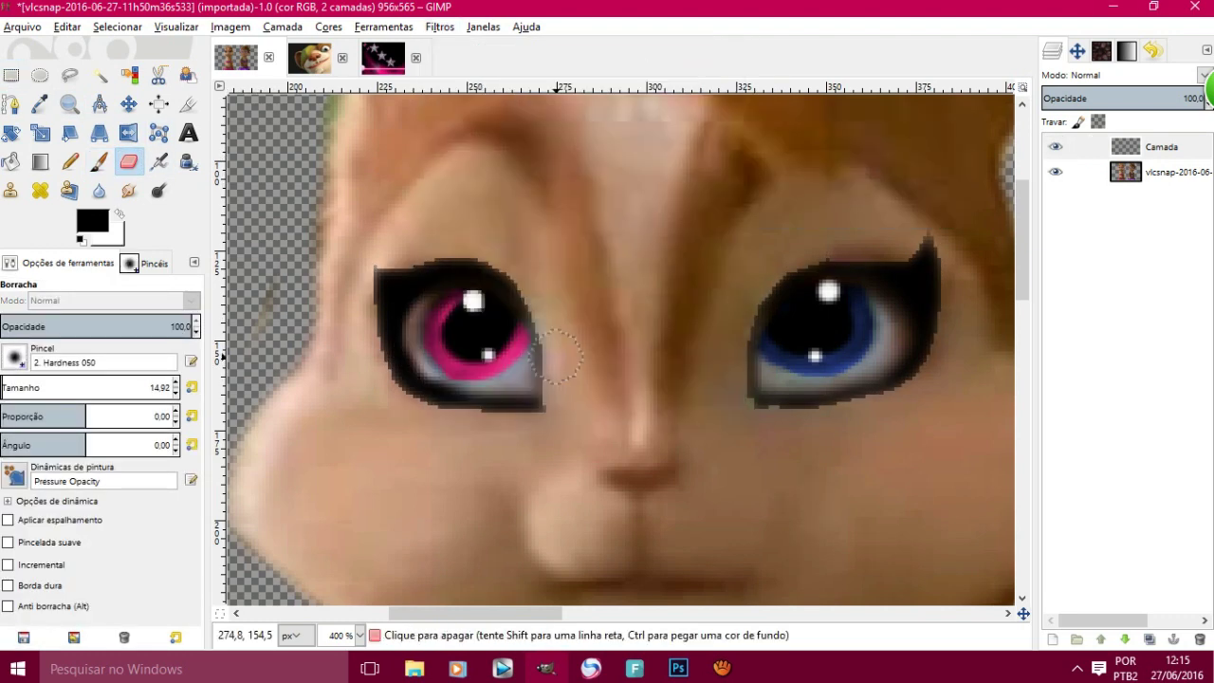
{"action": "key", "text": "shift+ctrl+f"}
{"action": "key", "text": "Return"}
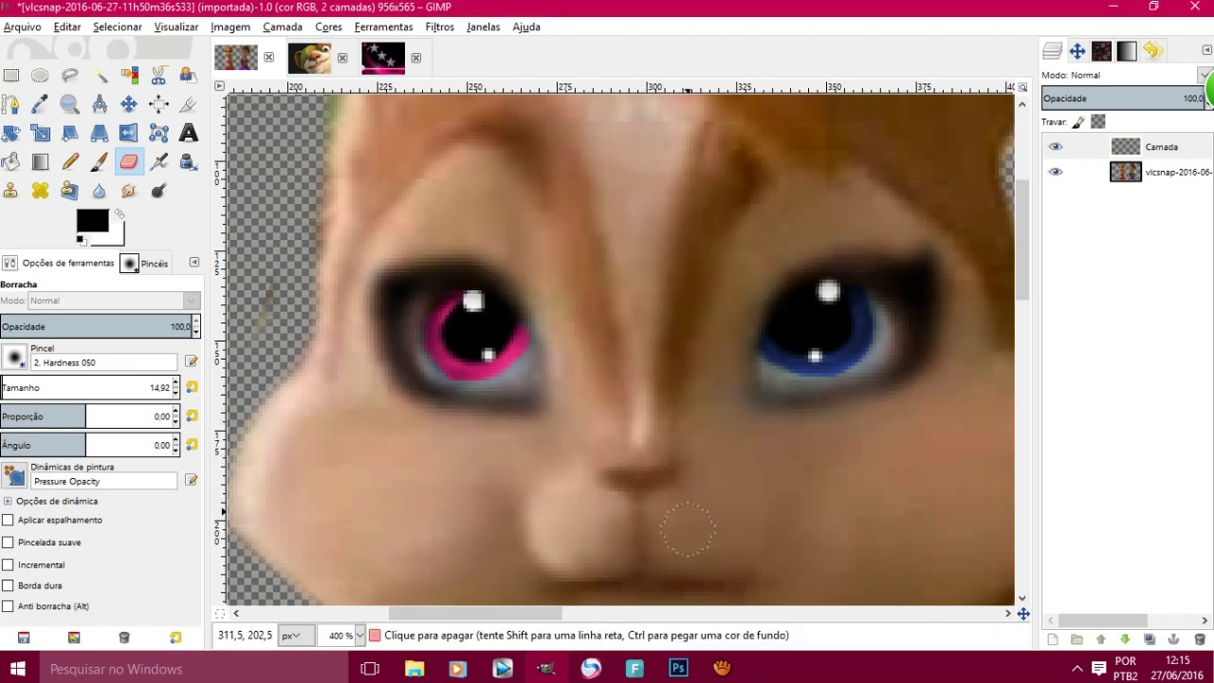
{"action": "scroll", "coordinate": [567, 465], "scroll_direction": "down", "scroll_amount": 3}
{"action": "scroll", "coordinate": [567, 464], "scroll_direction": "up", "scroll_amount": 4}
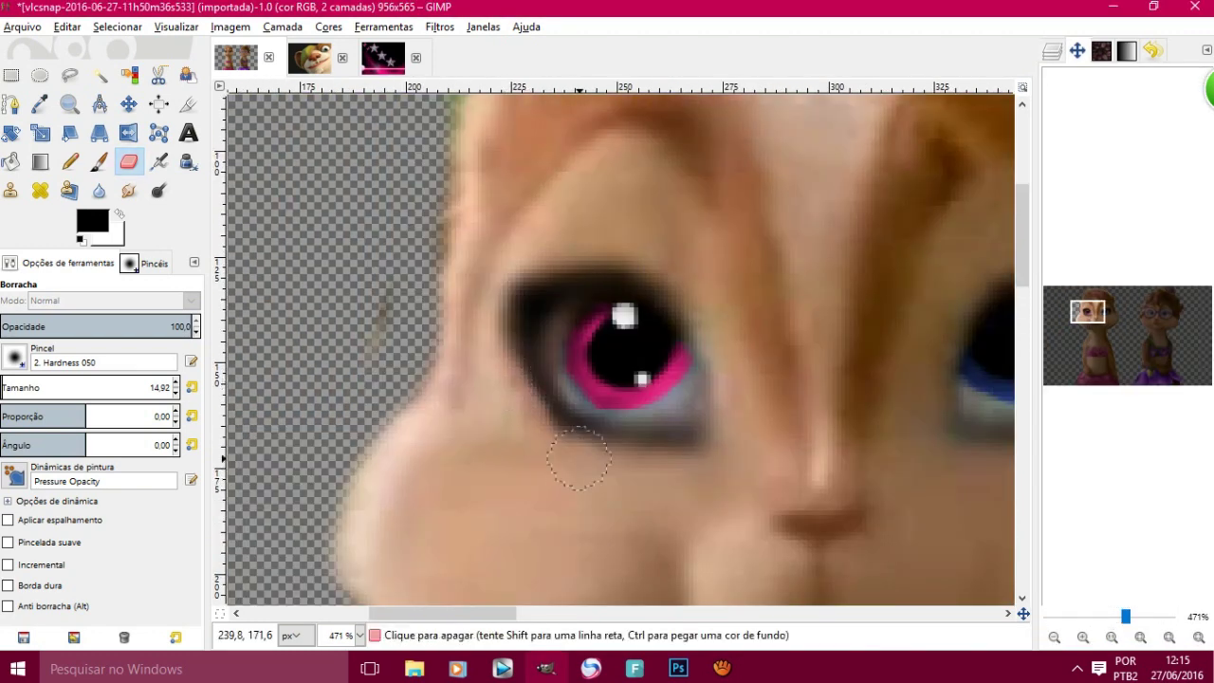
{"action": "key", "text": "s"}
{"action": "left_click_drag", "start_coordinate": [1126, 617], "coordinate": [1111, 616]}
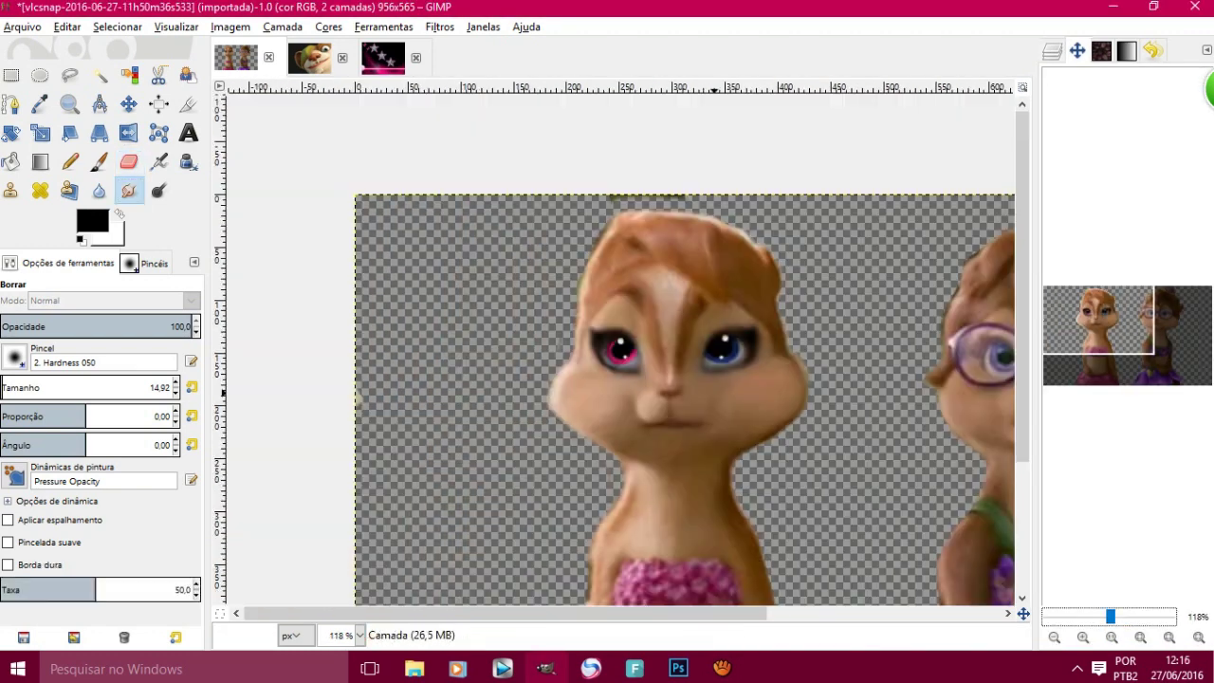
Free-select the pink top and colorize it blue at hue 215
{"action": "scroll", "coordinate": [674, 589], "scroll_direction": "up", "scroll_amount": 3}
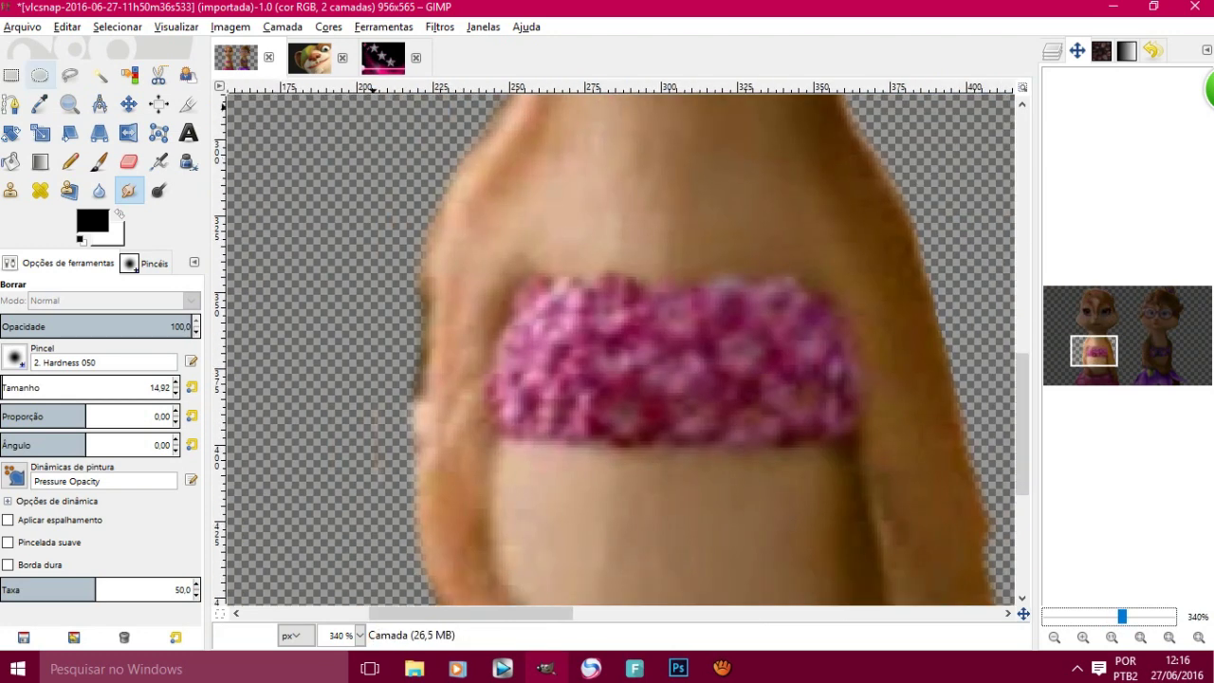
{"action": "key", "text": "f"}
{"action": "left_click", "coordinate": [512, 284]}
{"action": "left_click_drag", "start_coordinate": [845, 446], "coordinate": [840, 308]}
{"action": "key", "text": "Return"}
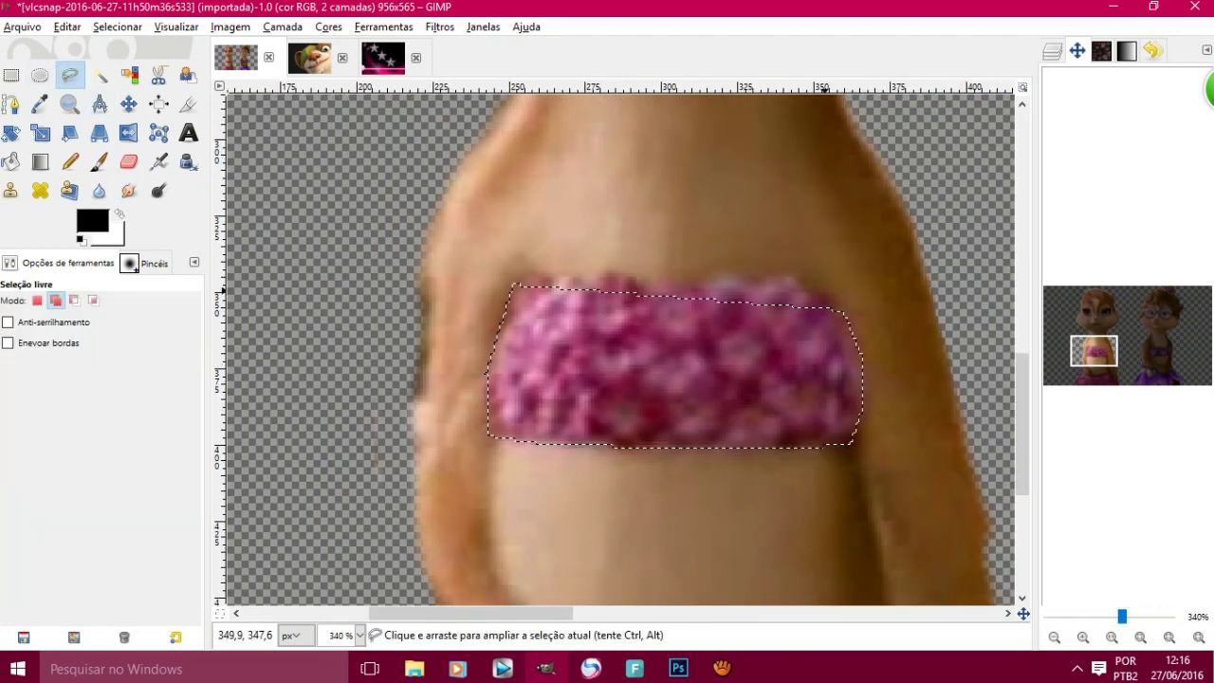
{"action": "left_click", "coordinate": [513, 284]}
{"action": "key", "text": "ctrl+l"}
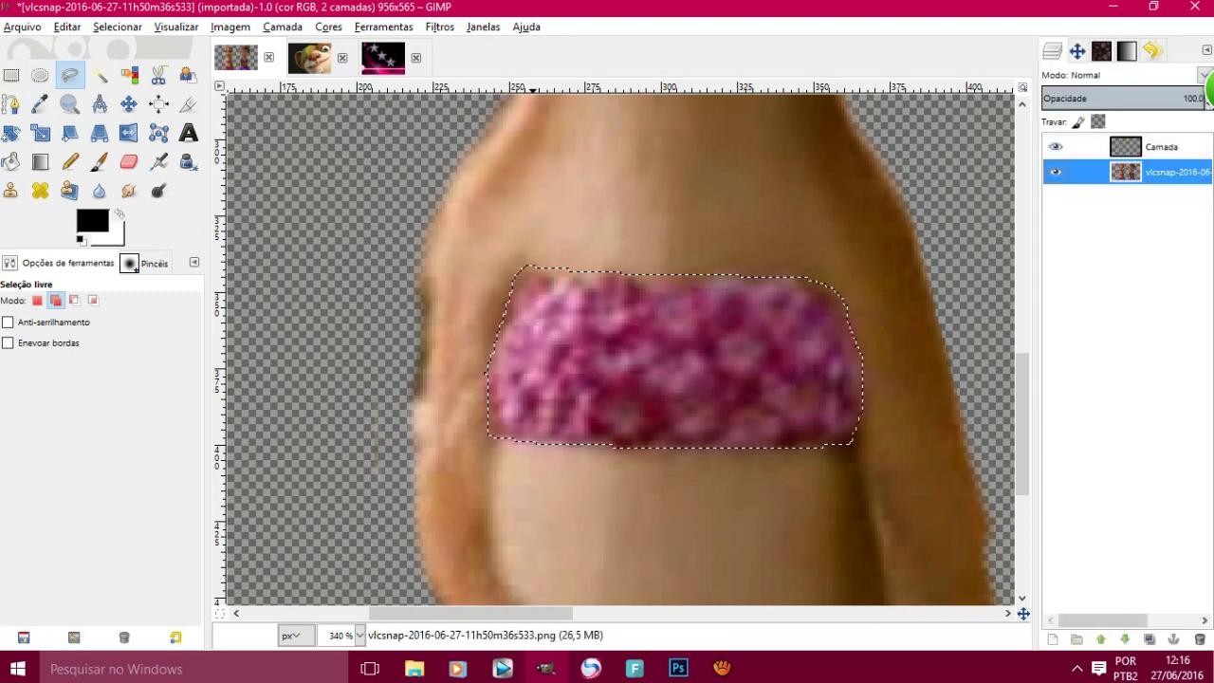
{"action": "left_click_drag", "start_coordinate": [325, 234], "coordinate": [340, 234]}
{"action": "left_click", "coordinate": [346, 337]}
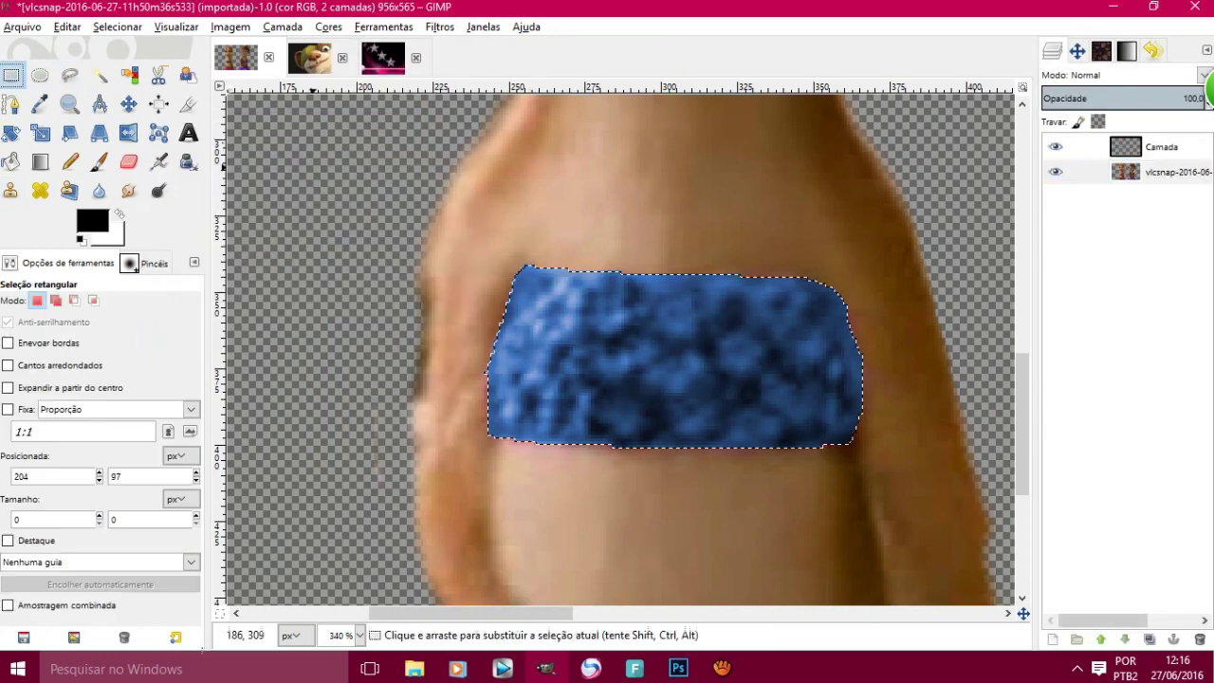
Set the Blur/Sharpen tool's rate to about 81.6 for the top's edges
{"action": "key", "text": "ctrl+shift+a"}
{"action": "key", "text": "shift+u"}
{"action": "left_click", "coordinate": [142, 614]}
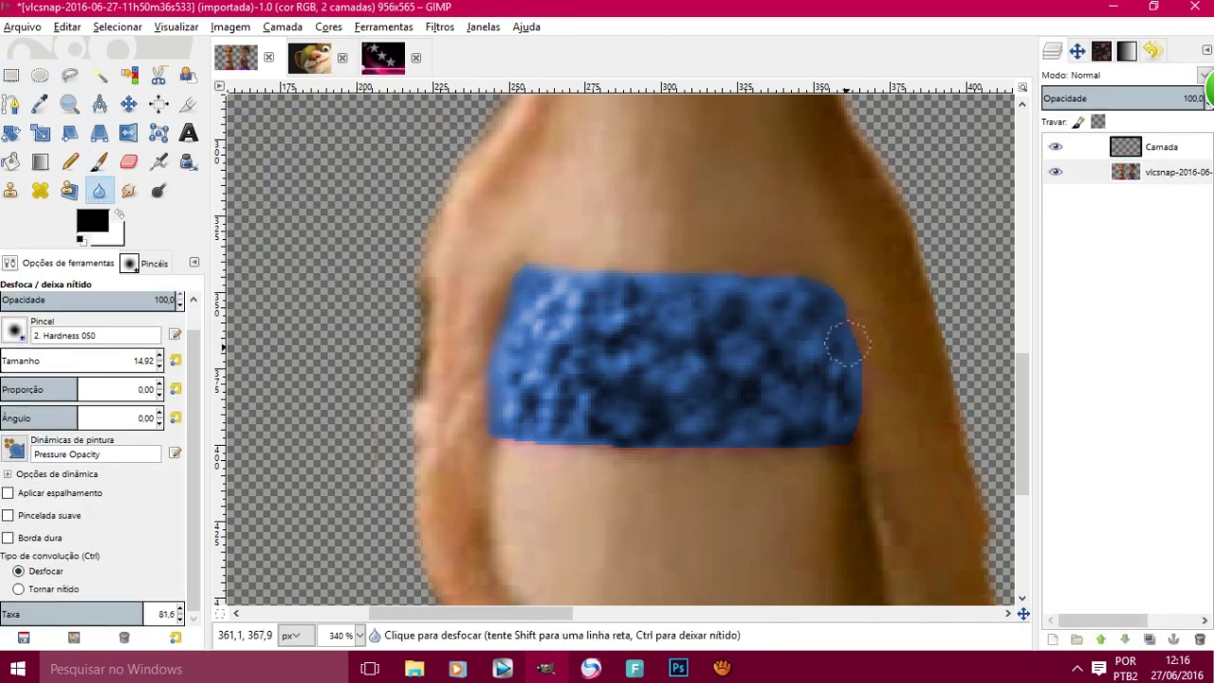
{"action": "scroll", "coordinate": [910, 258], "scroll_direction": "down", "scroll_amount": 5}
Attempt a freehand outline of the pink skirt, undoing the stray selections
{"action": "key", "text": "f"}
{"action": "left_click", "coordinate": [441, 327]}
{"action": "left_click", "coordinate": [252, 536]}
{"action": "left_click", "coordinate": [280, 597]}
{"action": "left_click_drag", "start_coordinate": [962, 593], "coordinate": [1017, 593]}
{"action": "key", "text": "Return"}
{"action": "left_click", "coordinate": [1152, 51]}
{"action": "key", "text": "ctrl+z"}
{"action": "left_click_drag", "start_coordinate": [806, 298], "coordinate": [711, 379]}
{"action": "key", "text": "Return"}
{"action": "key", "text": "ctrl+z"}
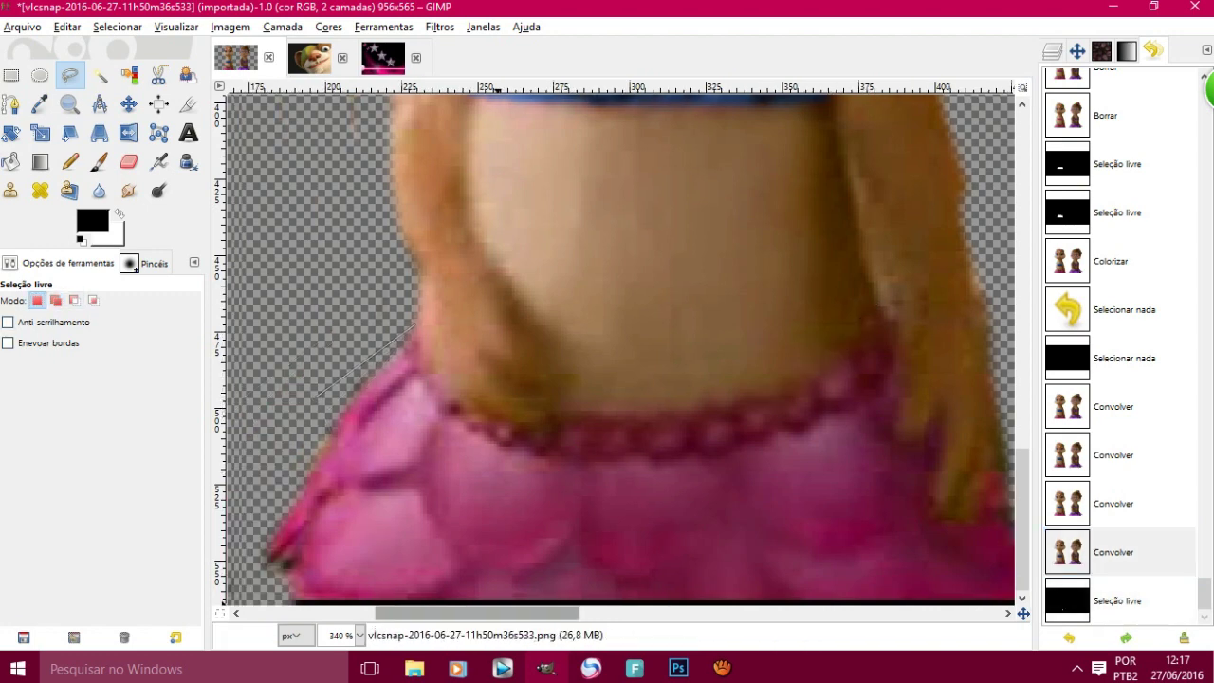
Free-select the skirt with feathered edges of 10
{"action": "left_click_drag", "start_coordinate": [992, 601], "coordinate": [764, 603]}
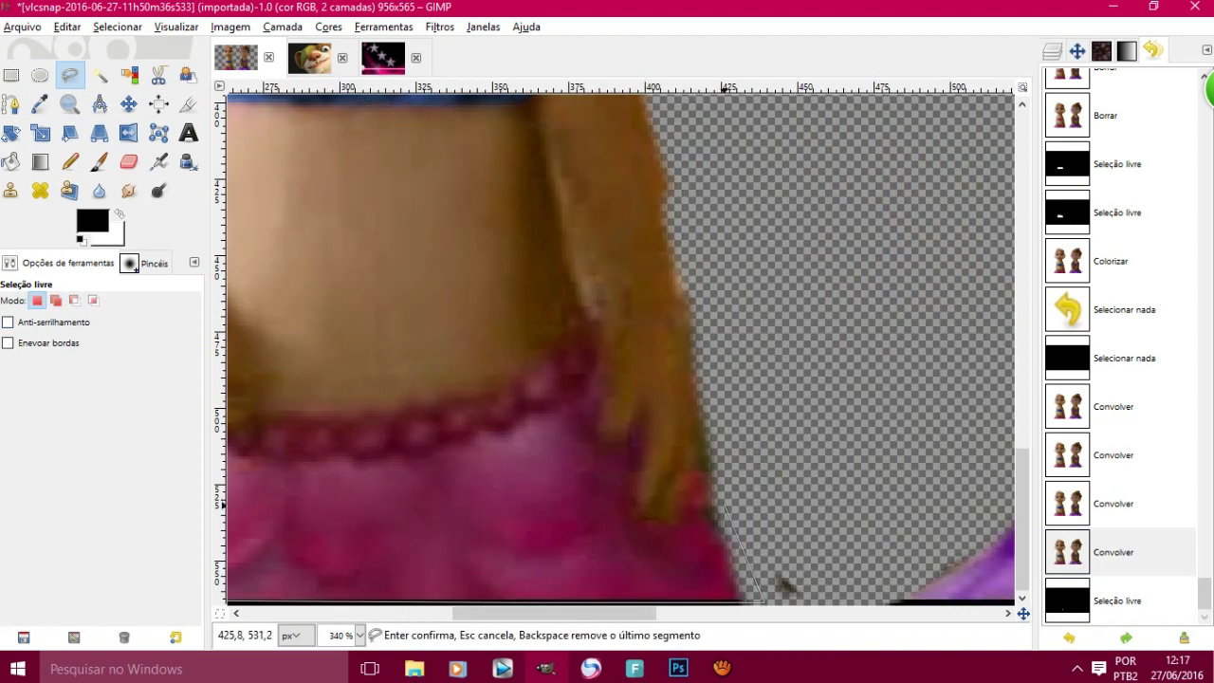
{"action": "key", "text": "Return"}
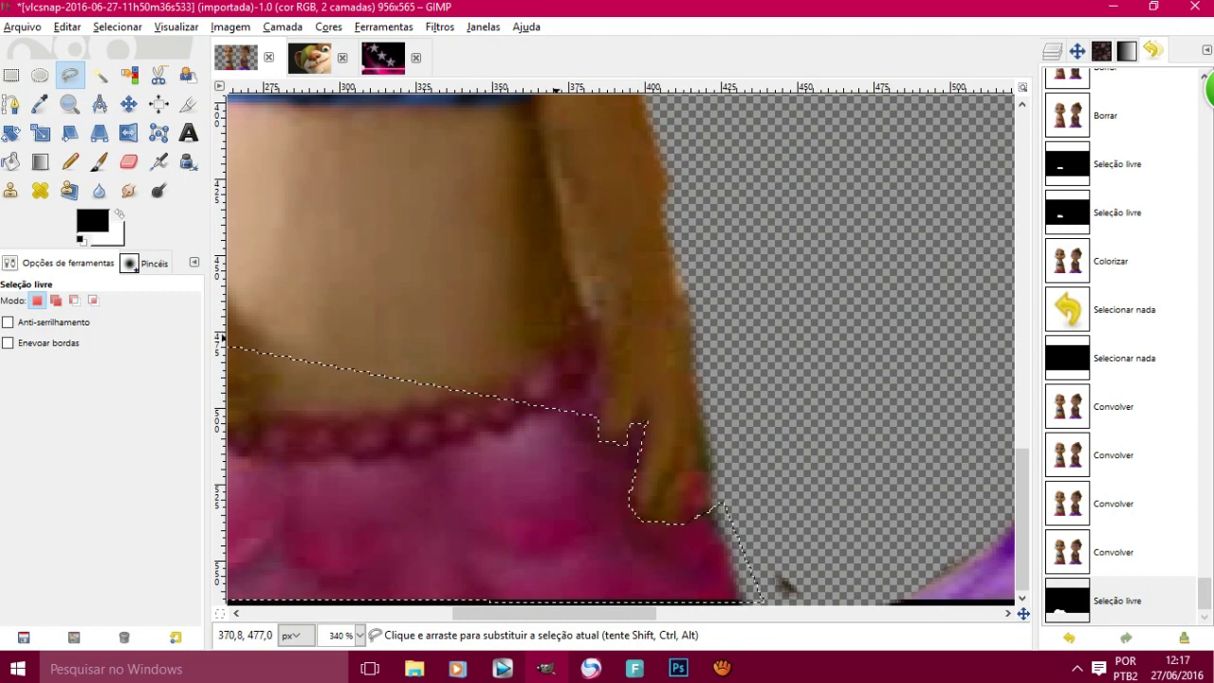
{"action": "left_click", "coordinate": [8, 343]}
{"action": "key", "text": "ctrl+z"}
{"action": "left_click_drag", "start_coordinate": [585, 301], "coordinate": [610, 442]}
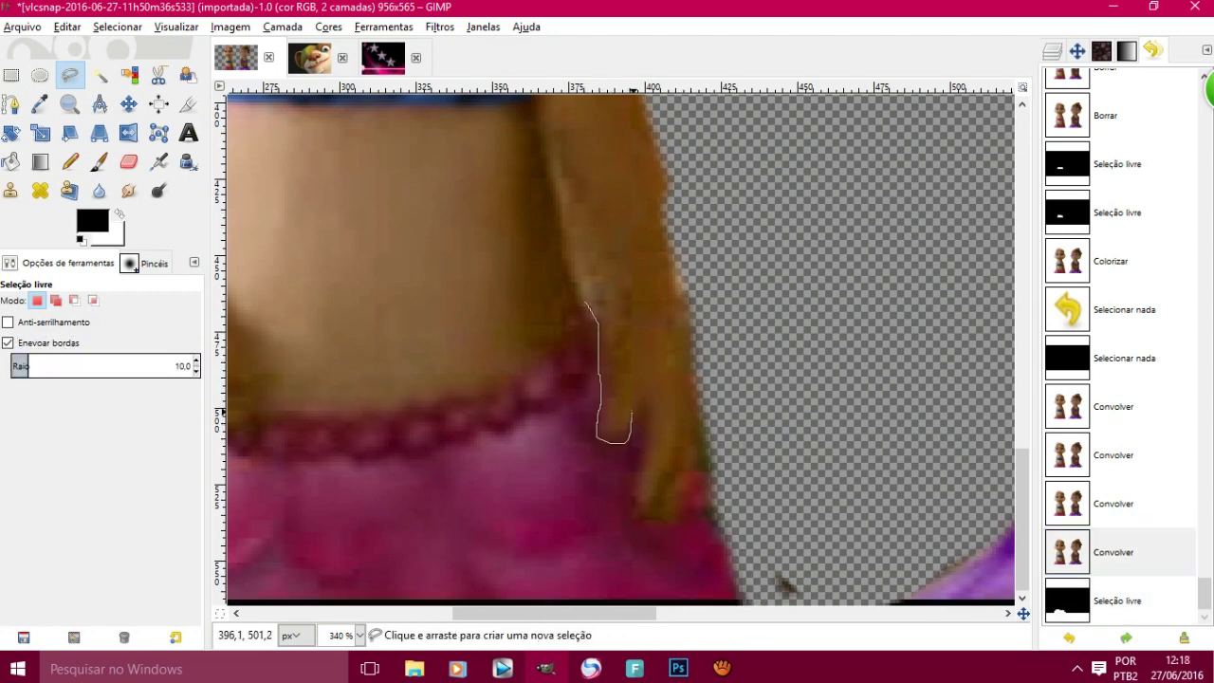
{"action": "left_click_drag", "start_coordinate": [691, 517], "coordinate": [545, 410]}
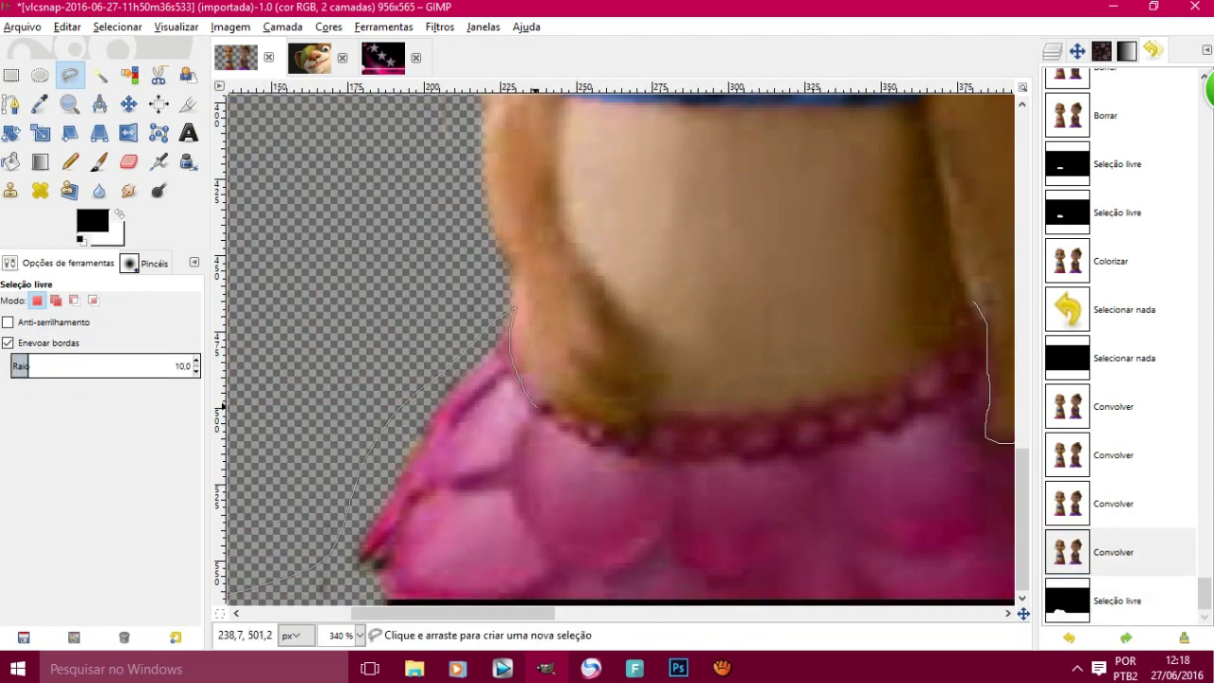
{"action": "key", "text": "Return"}
Colorize the skirt magenta with hue 326, saturation 73 and lightness 12
{"action": "left_click", "coordinate": [329, 27]}
{"action": "left_click", "coordinate": [366, 89]}
{"action": "left_click_drag", "start_coordinate": [366, 233], "coordinate": [399, 234]}
{"action": "mouse_move", "coordinate": [325, 256]}
{"action": "left_mouse_down"}
{"action": "mouse_move", "coordinate": [368, 256]}
{"action": "mouse_move", "coordinate": [340, 279]}
{"action": "left_mouse_up"}
{"action": "left_click", "coordinate": [347, 336]}
{"action": "key", "text": "ctrl+shift+a"}
Blur the skirt's waist and right edges into the body
{"action": "key", "text": "shift+u"}
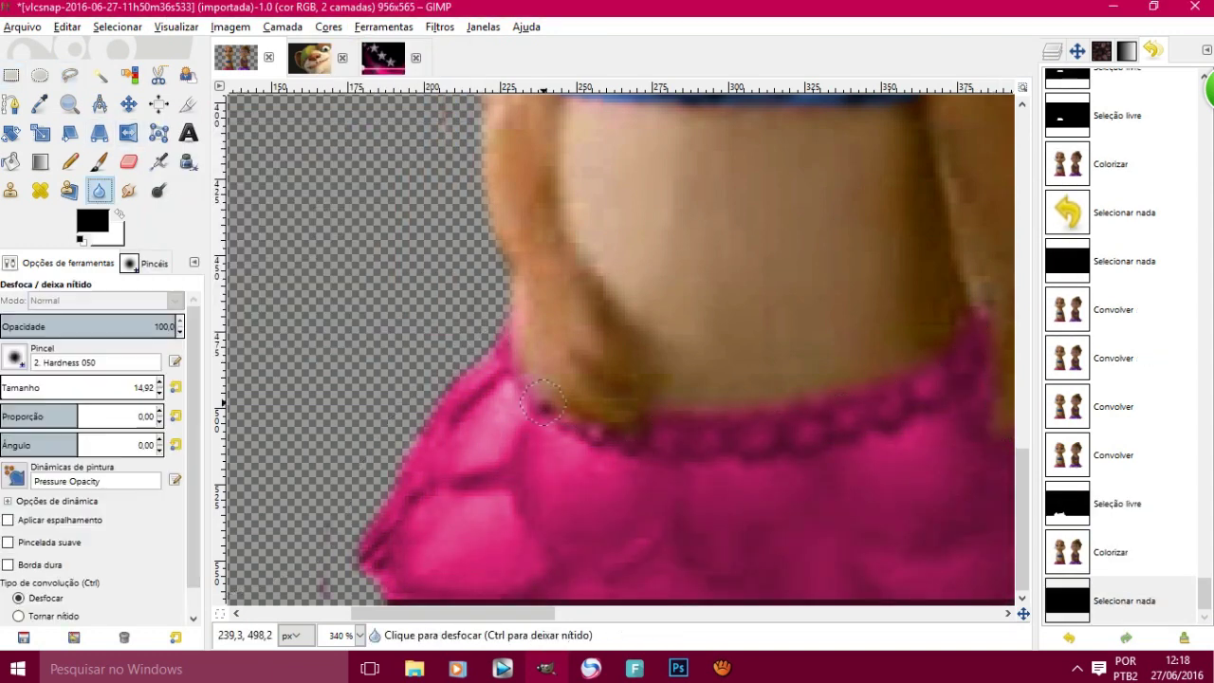
{"action": "left_click", "coordinate": [543, 403]}
{"action": "left_click", "coordinate": [569, 321]}
{"action": "scroll", "coordinate": [651, 401], "scroll_direction": "right", "scroll_amount": 5}
{"action": "left_click", "coordinate": [650, 401]}
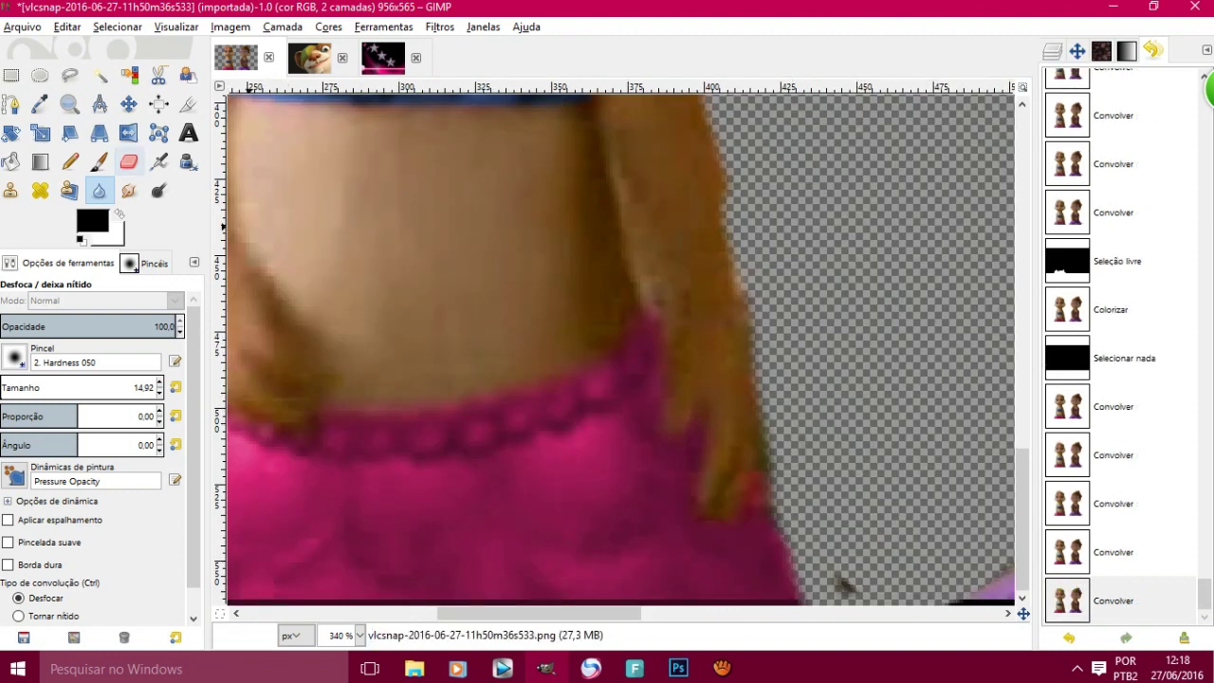
Zoom to fit the whole image and start outlining a hair tuft
{"action": "key", "text": "shift+e"}
{"action": "left_click", "coordinate": [1078, 50]}
{"action": "key", "text": "shift+ctrl+j"}
{"action": "scroll", "coordinate": [311, 500], "scroll_direction": "up", "scroll_amount": 2}
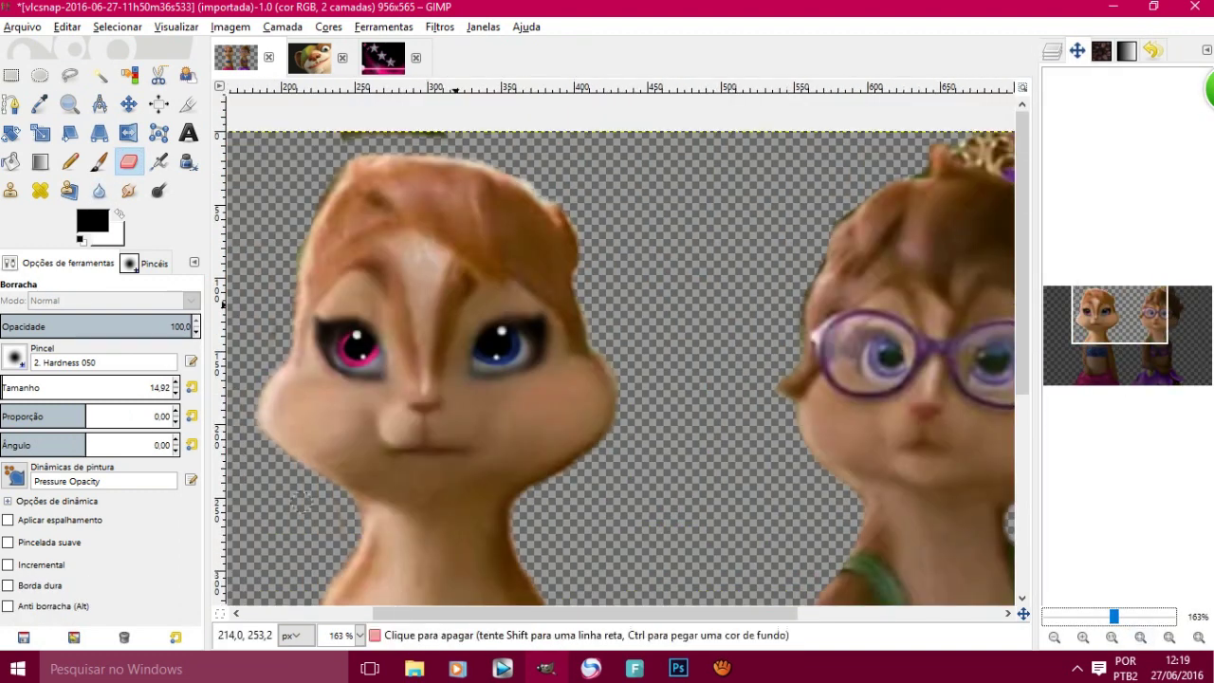
{"action": "key", "text": "f"}
{"action": "key", "text": "ctrl+l"}
Outline a patch of the top hair and copy its pixels
{"action": "left_click", "coordinate": [375, 158]}
{"action": "left_click", "coordinate": [489, 169]}
{"action": "left_click", "coordinate": [496, 280]}
{"action": "key", "text": "Return"}
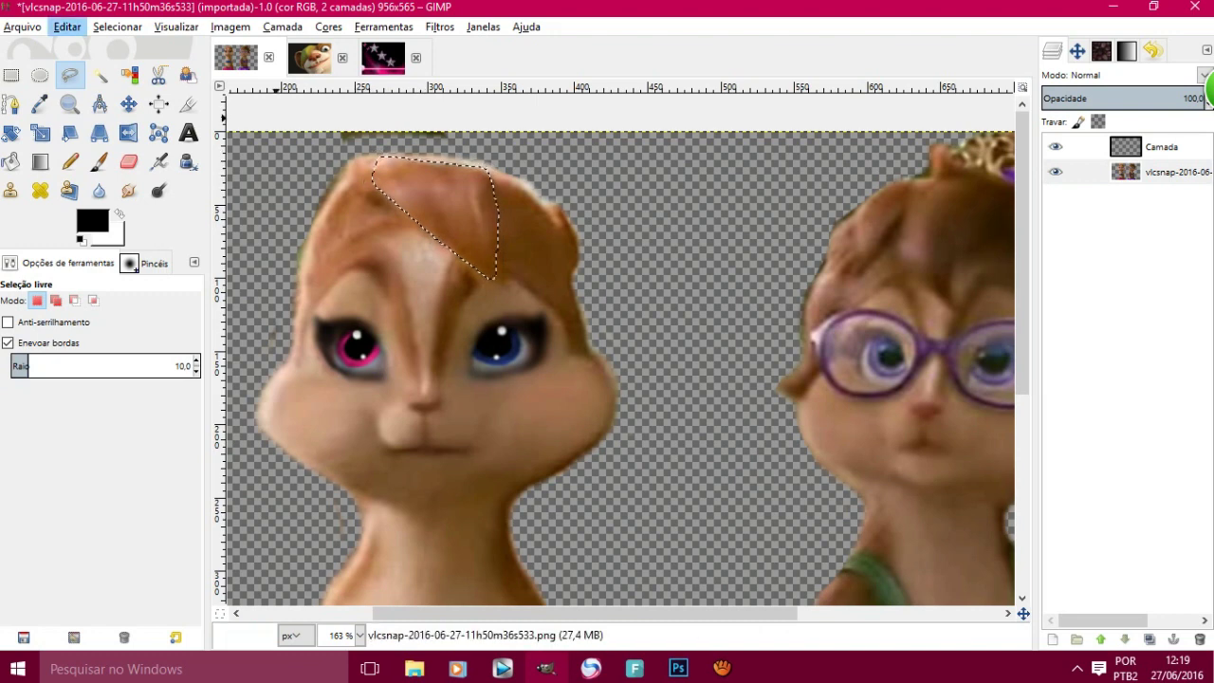
{"action": "left_click", "coordinate": [66, 26]}
{"action": "left_click", "coordinate": [90, 153]}
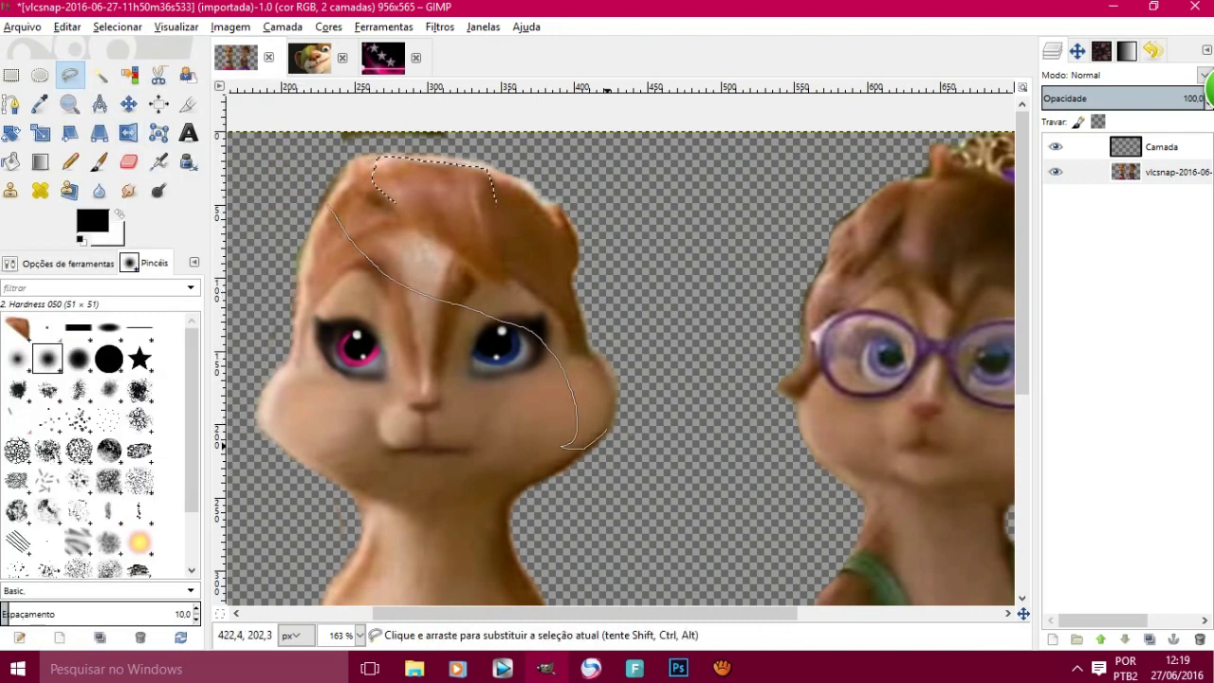
Deselect and paint hair texture over the top of the head
{"action": "key", "text": "shift+ctrl+a"}
{"action": "key", "text": "p"}
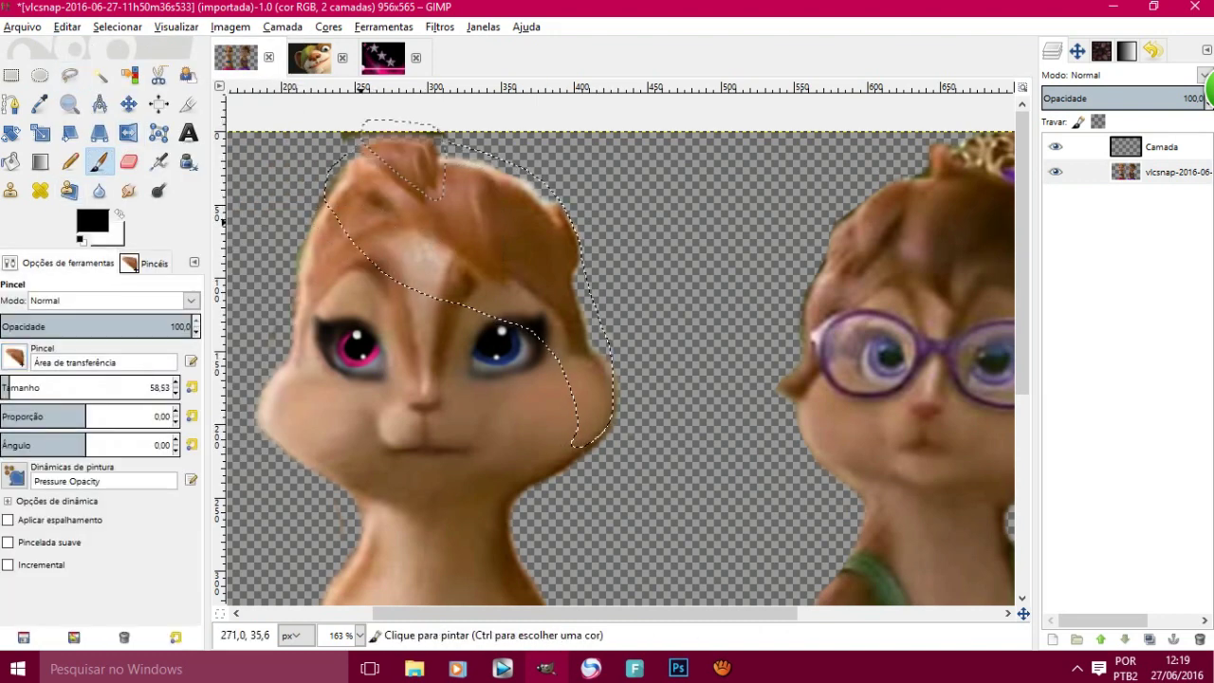
{"action": "left_click_drag", "start_coordinate": [393, 123], "coordinate": [607, 469]}
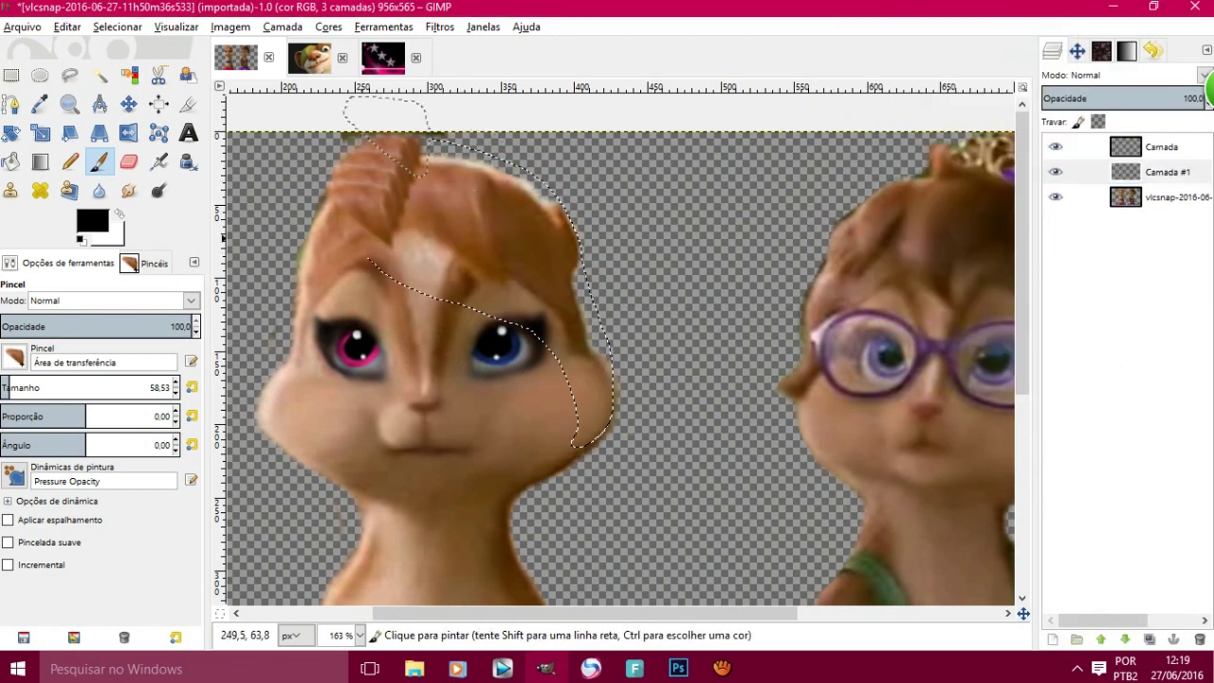
{"action": "left_click_drag", "start_coordinate": [362, 230], "coordinate": [607, 446]}
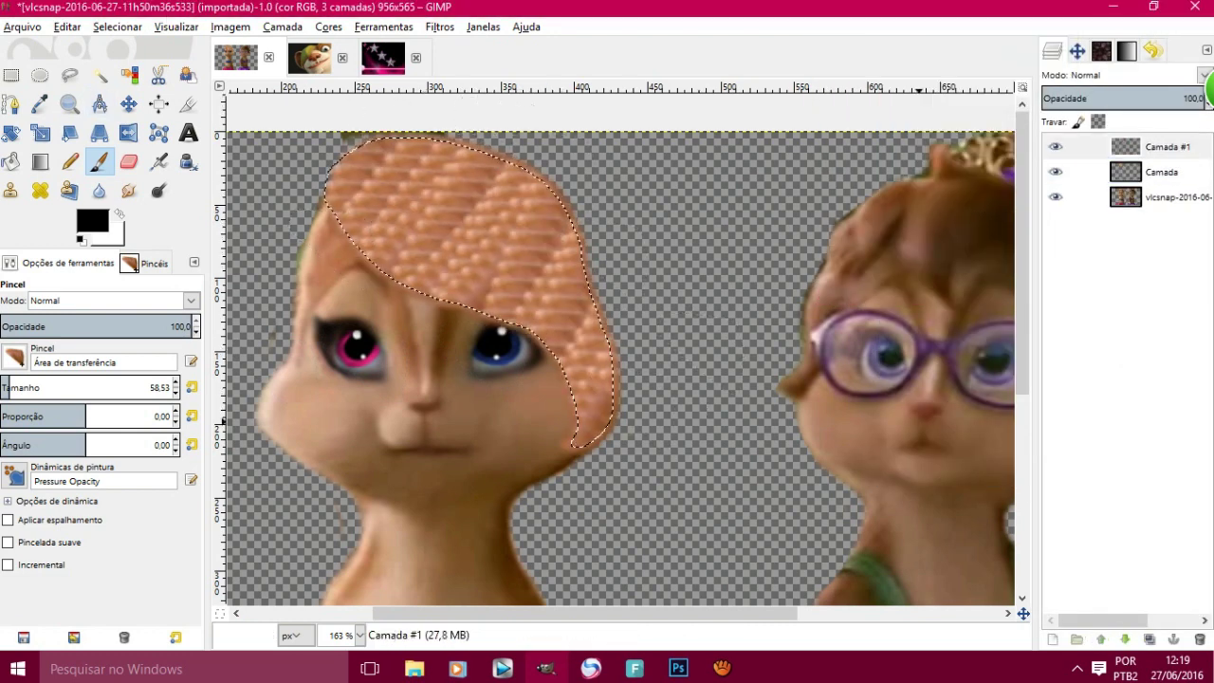
Free-select the wavy hair strand running down the side of the body
{"action": "key", "text": "f"}
{"action": "scroll", "coordinate": [598, 379], "scroll_direction": "down", "scroll_amount": 3}
{"action": "left_click", "coordinate": [584, 321], "text": "shift"}
{"action": "left_click", "coordinate": [588, 367]}
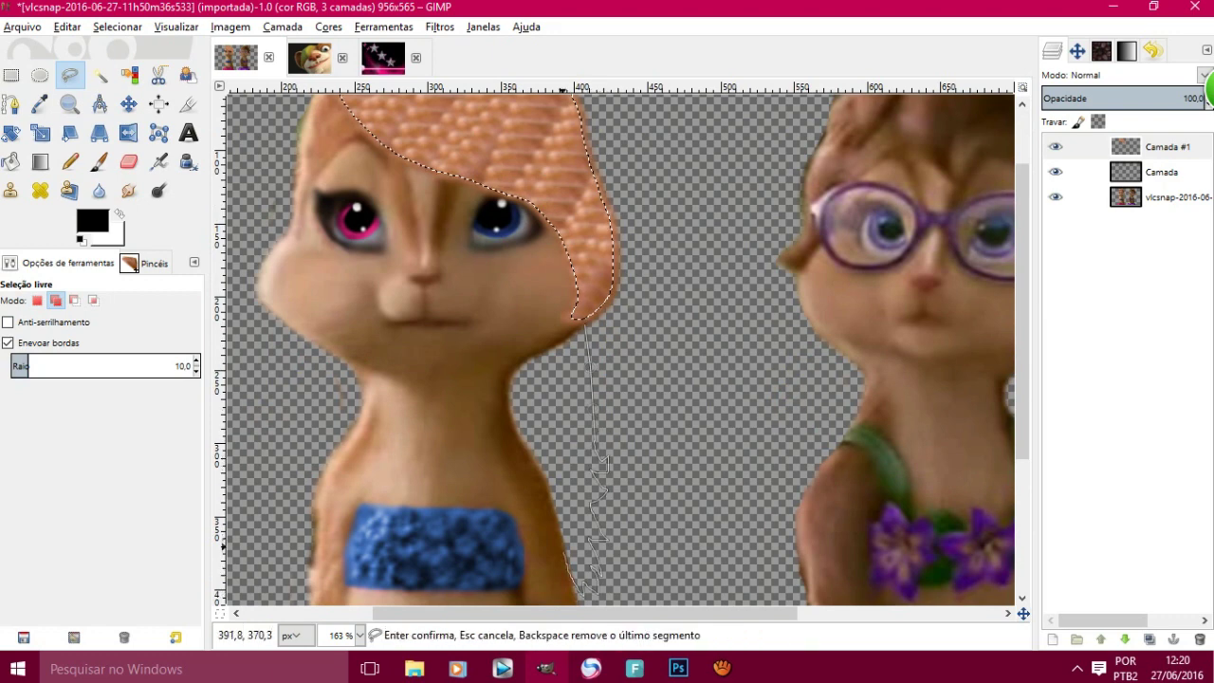
{"action": "scroll", "coordinate": [584, 325], "scroll_direction": "down", "scroll_amount": 3}
{"action": "left_click", "coordinate": [1152, 51]}
{"action": "left_click", "coordinate": [584, 205]}
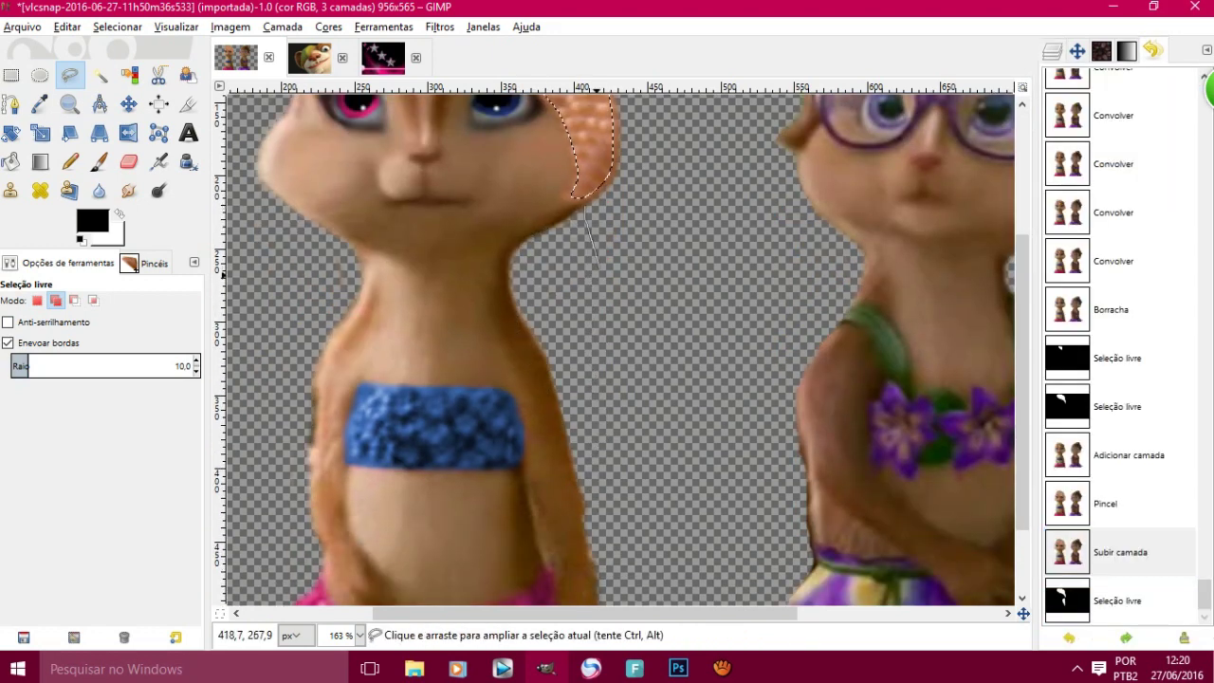
{"action": "left_click_drag", "start_coordinate": [535, 357], "coordinate": [584, 205]}
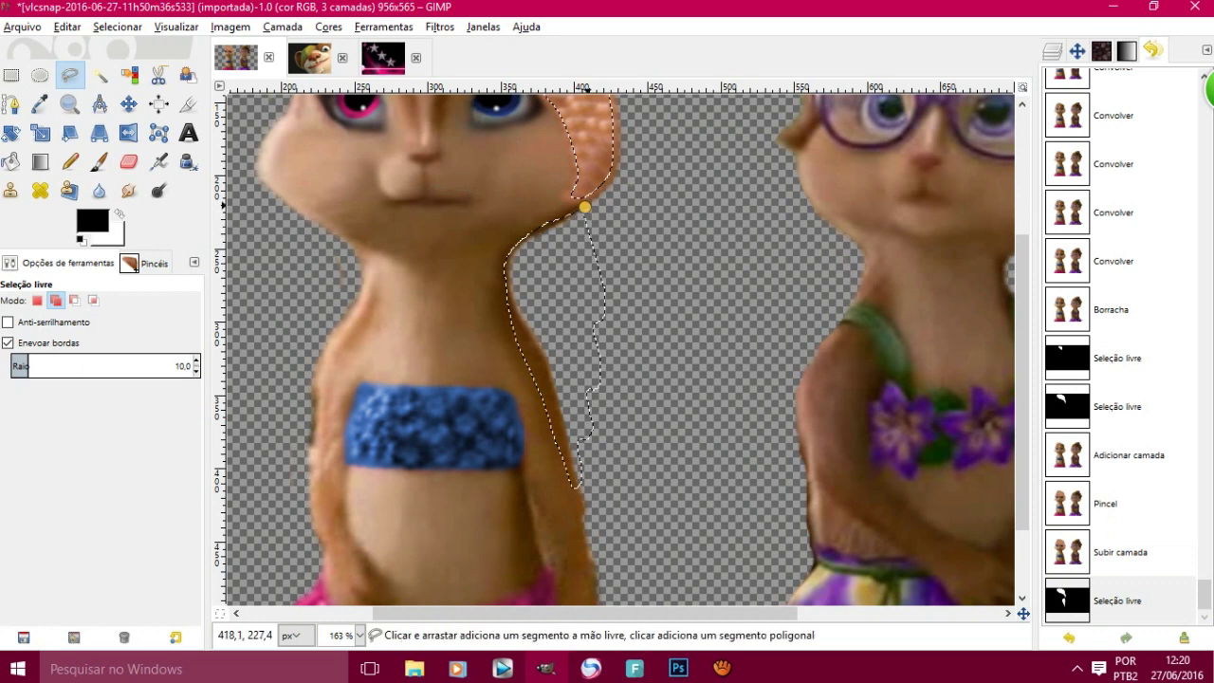
{"action": "left_click_drag", "start_coordinate": [608, 313], "coordinate": [604, 346]}
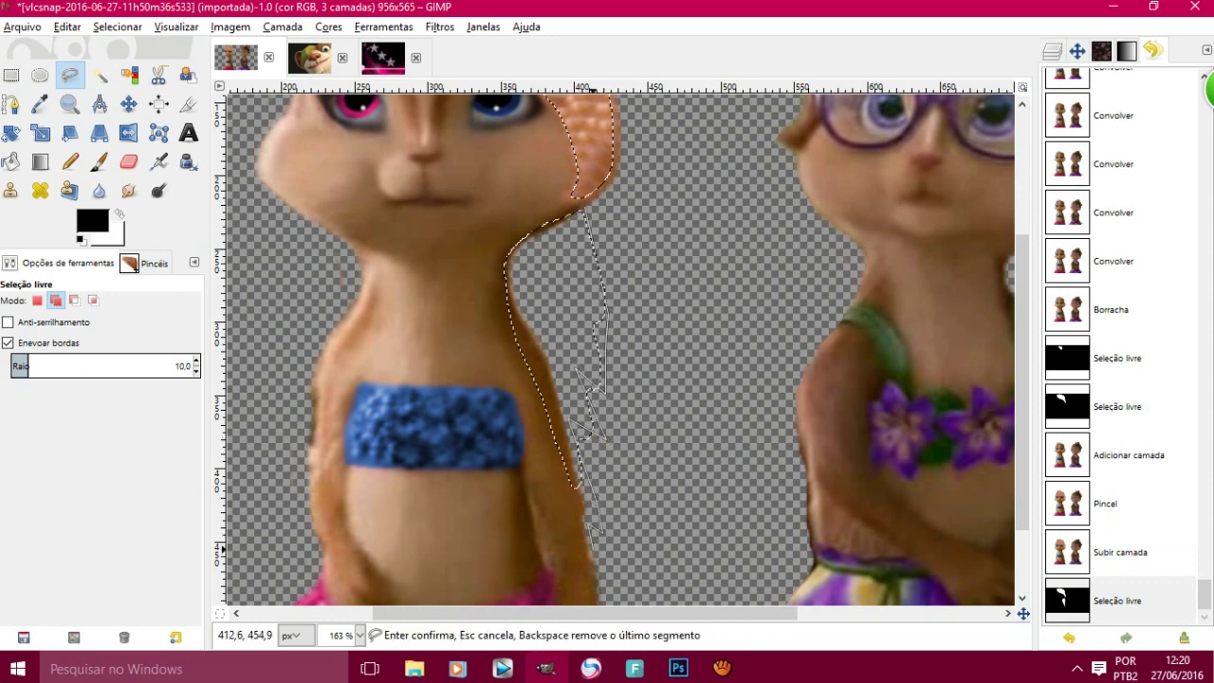
{"action": "left_click_drag", "start_coordinate": [531, 389], "coordinate": [527, 228]}
Paint hair texture into both side strands of hair
{"action": "scroll", "coordinate": [531, 209], "scroll_direction": "left", "scroll_amount": 5}
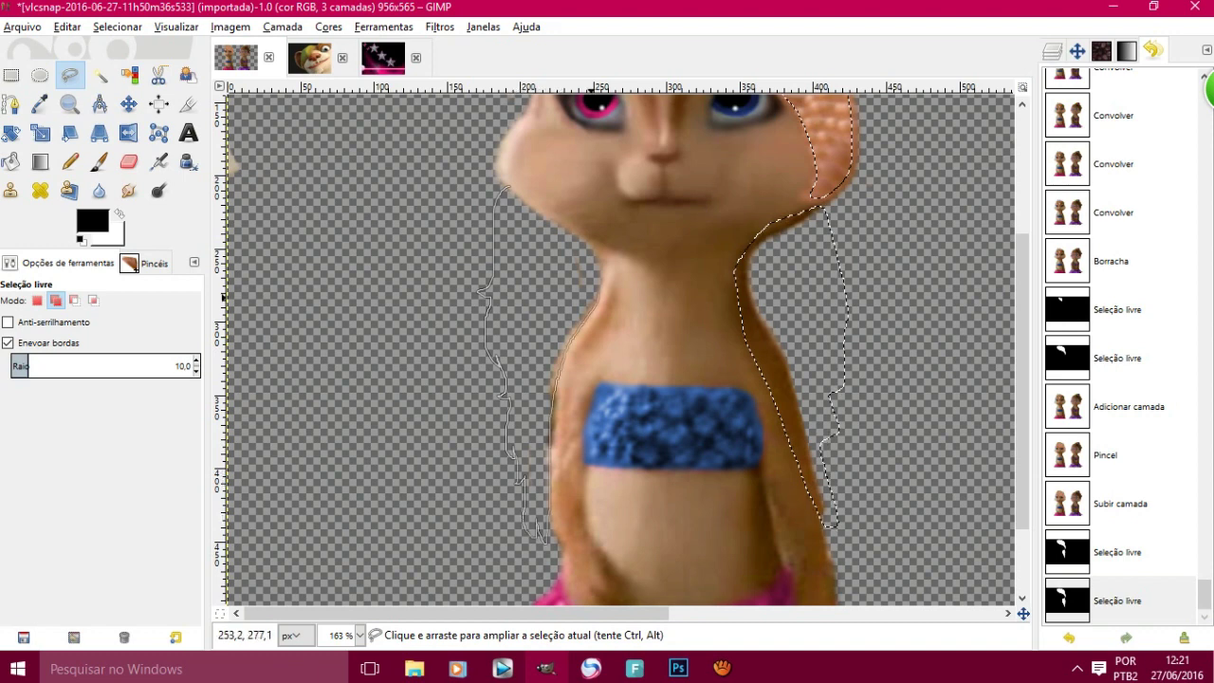
{"action": "key", "text": "Return"}
{"action": "key", "text": "p"}
{"action": "mouse_move", "coordinate": [512, 218]}
{"action": "left_mouse_down"}
{"action": "mouse_move", "coordinate": [750, 285]}
{"action": "mouse_move", "coordinate": [826, 512]}
{"action": "left_mouse_up"}
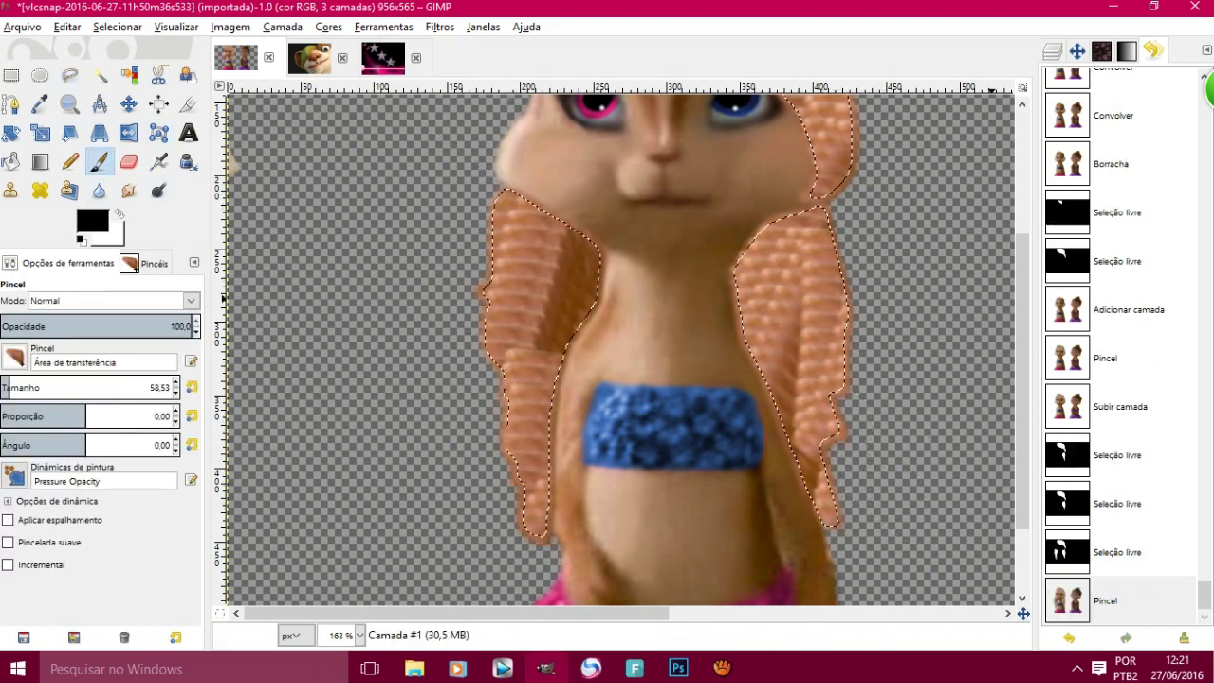
{"action": "scroll", "coordinate": [573, 150], "scroll_direction": "up", "scroll_amount": 5}
Free-select the whole hair and paint in the thin left strand
{"action": "key", "text": "f"}
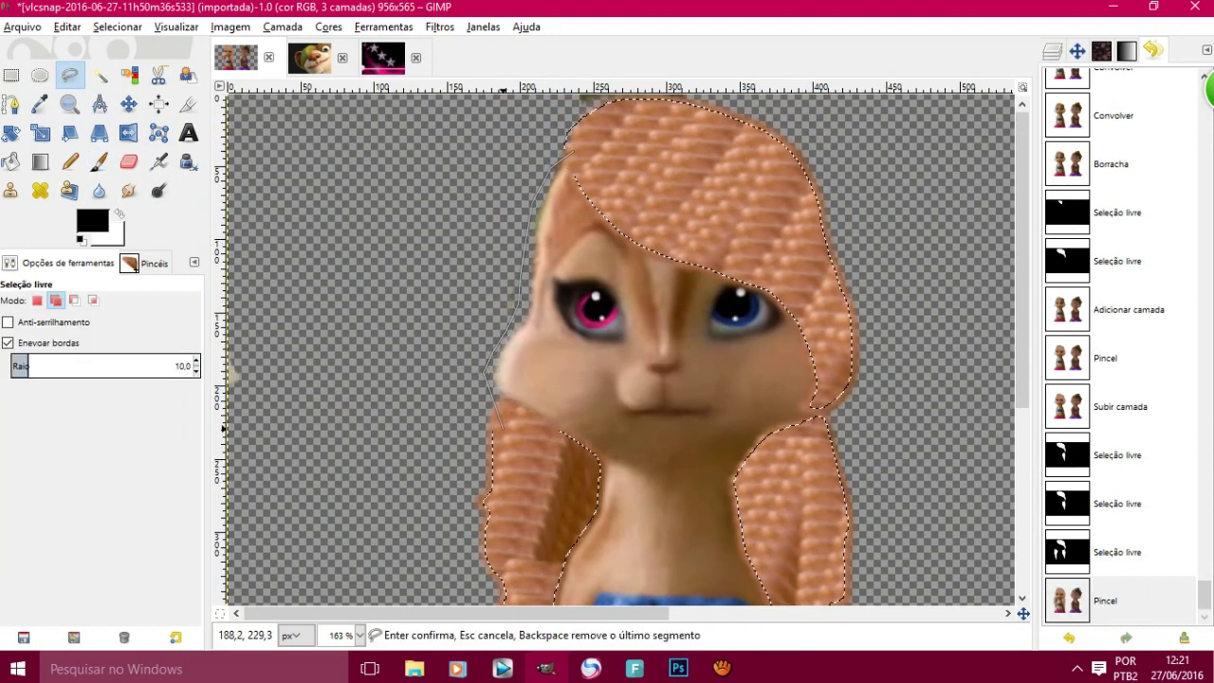
{"action": "key", "text": "Return"}
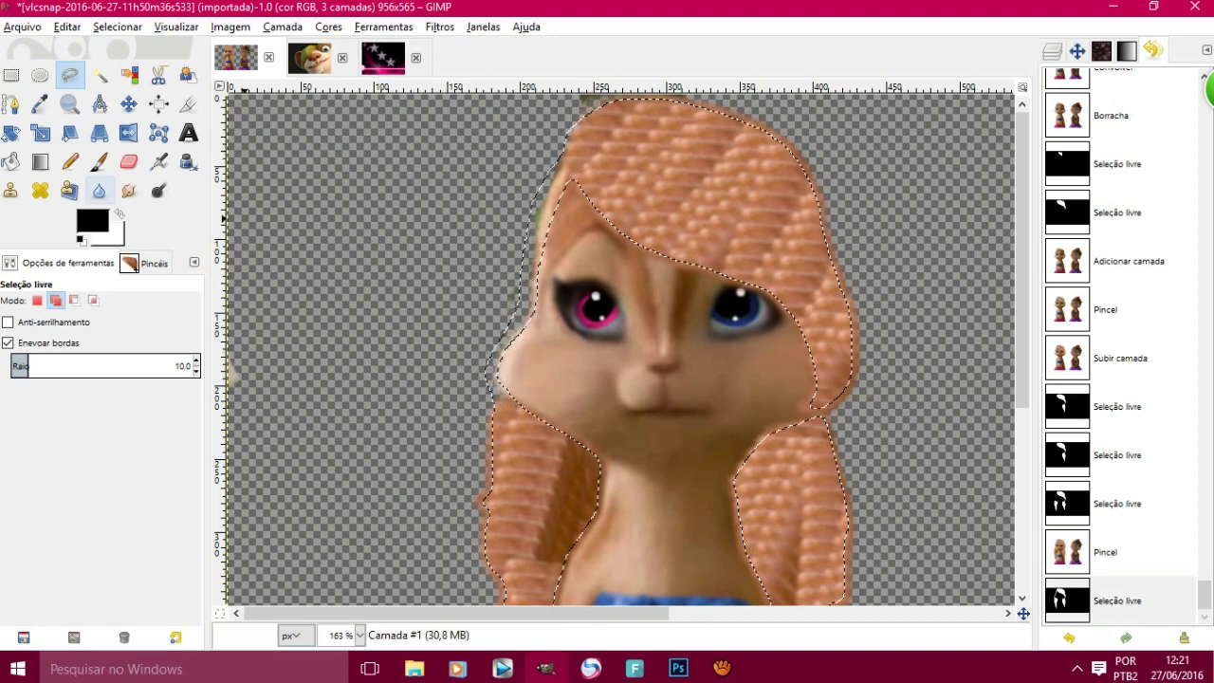
{"action": "key", "text": "p"}
{"action": "left_click_drag", "start_coordinate": [569, 151], "coordinate": [512, 513]}
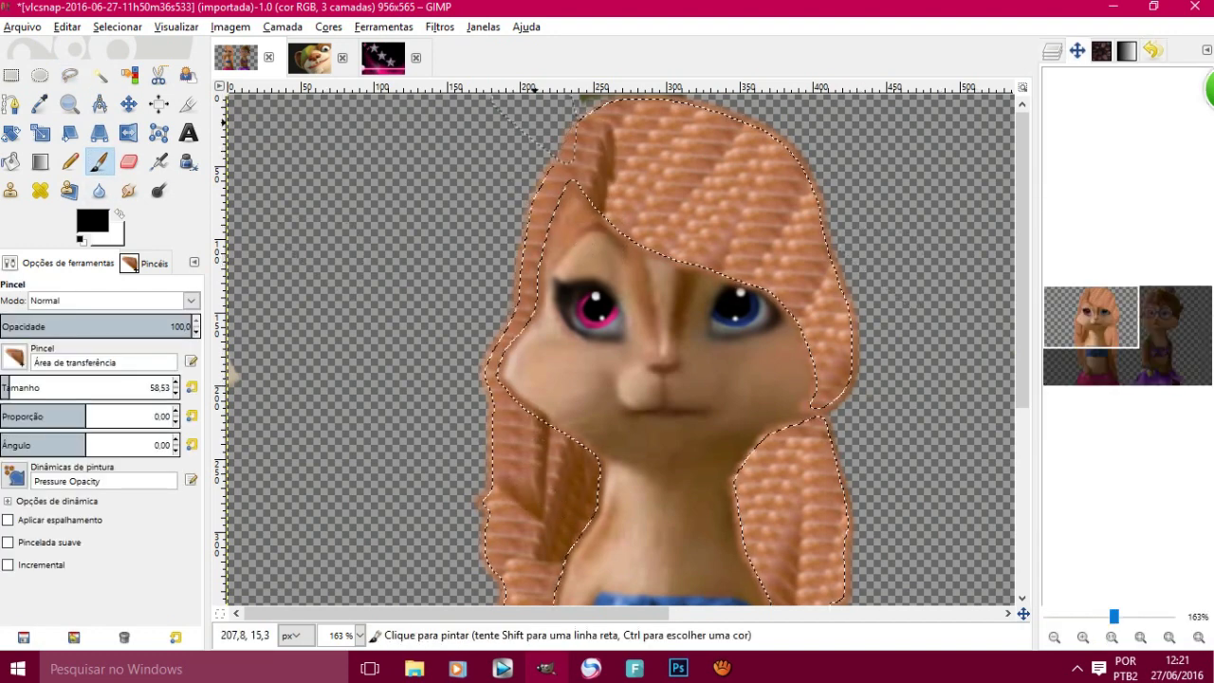
{"action": "left_click", "coordinate": [328, 26]}
{"action": "left_click", "coordinate": [360, 89]}
Colorize the selected hair black (lightness -98), then add HSV Noise grain
{"action": "left_click_drag", "start_coordinate": [325, 279], "coordinate": [238, 279]}
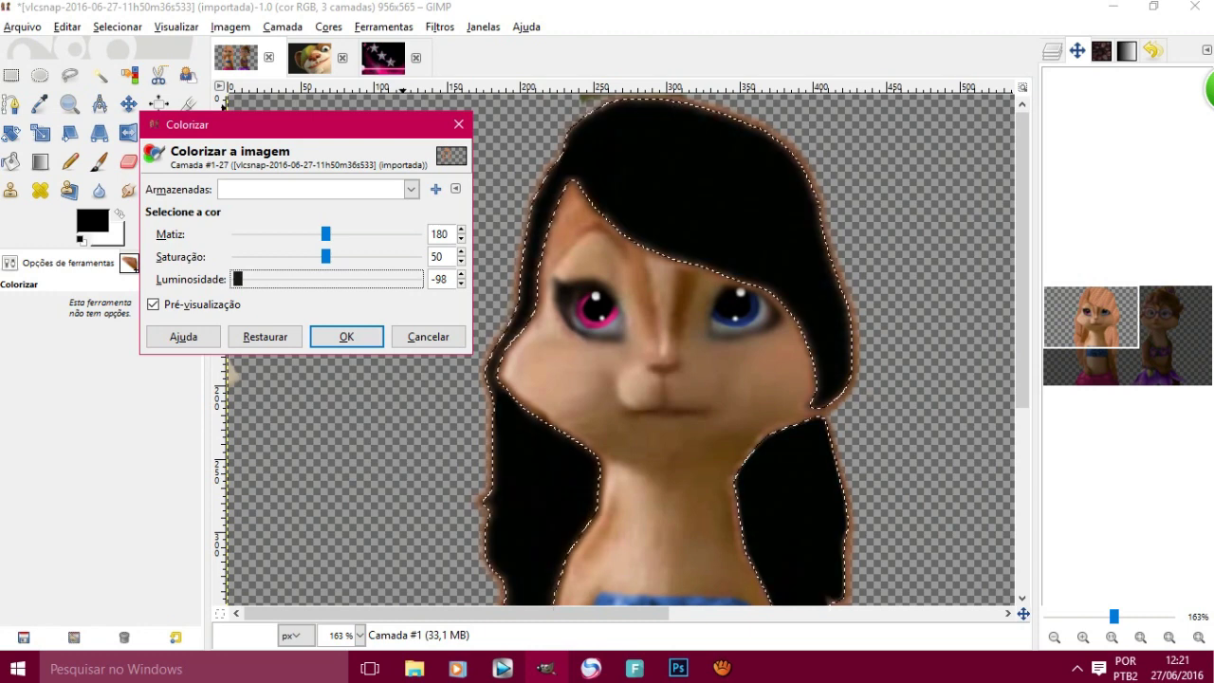
{"action": "left_click", "coordinate": [347, 336]}
{"action": "left_click", "coordinate": [328, 27]}
{"action": "left_click", "coordinate": [479, 279]}
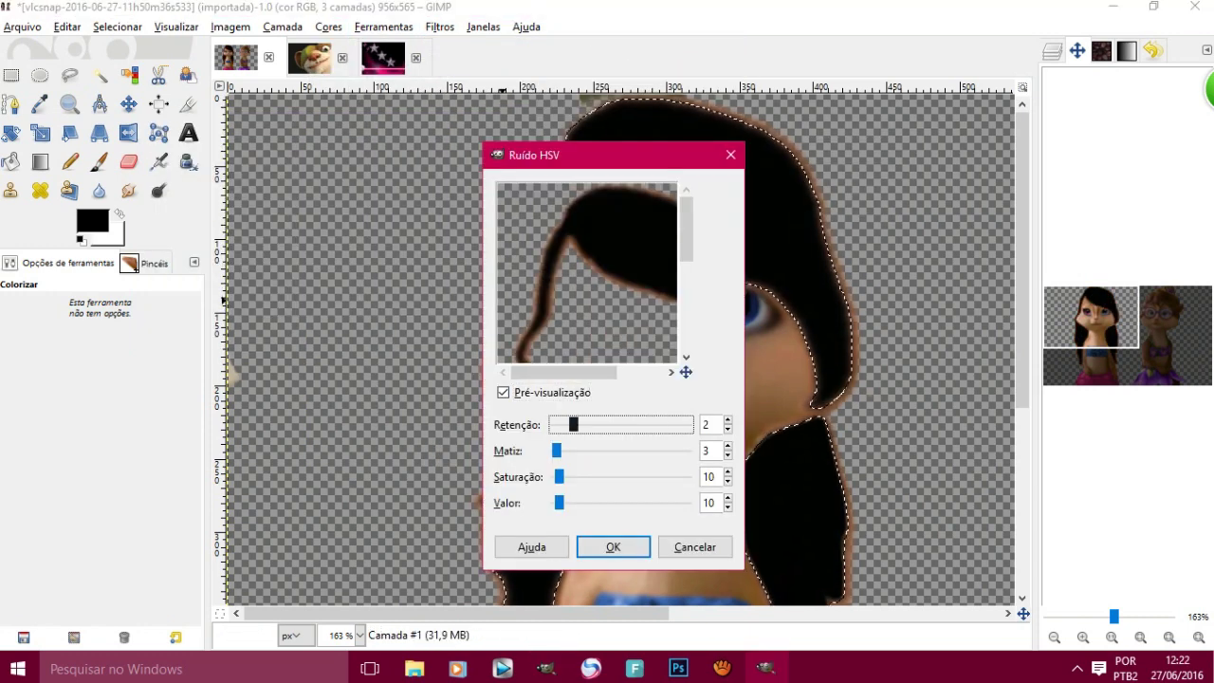
{"action": "mouse_move", "coordinate": [557, 451]}
{"action": "left_mouse_down"}
{"action": "mouse_move", "coordinate": [675, 451]}
{"action": "mouse_move", "coordinate": [630, 424]}
{"action": "left_mouse_up"}
{"action": "left_click", "coordinate": [613, 547]}
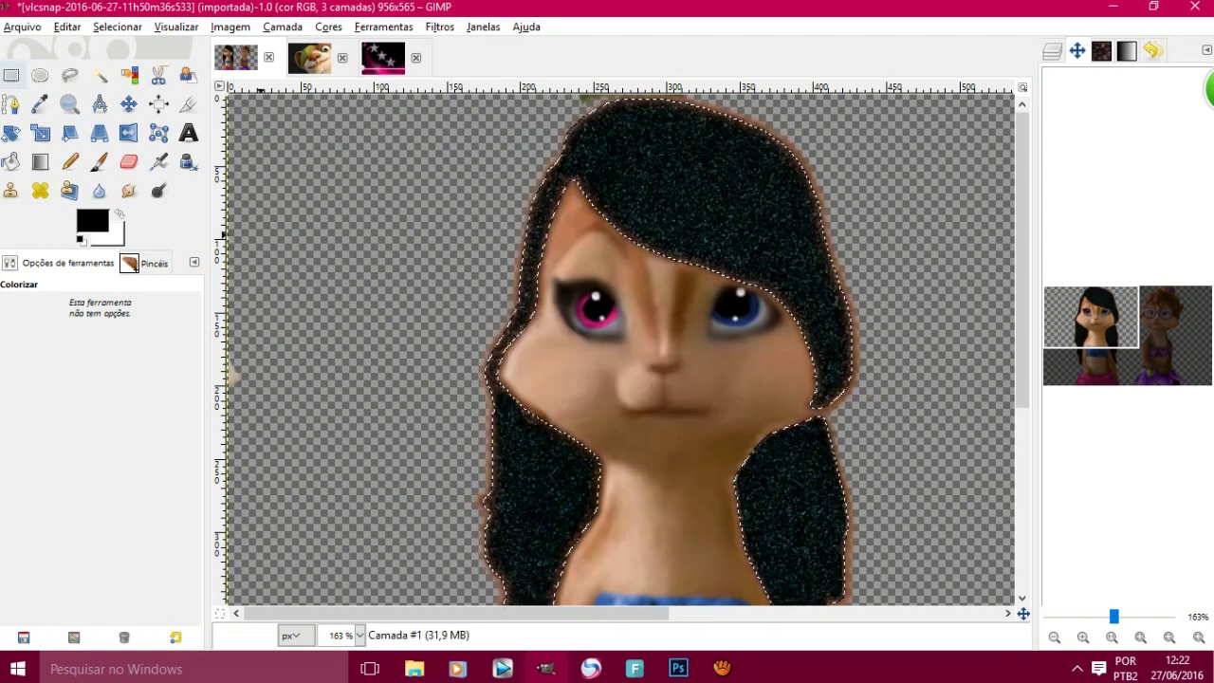
{"action": "left_click", "coordinate": [159, 189]}
{"action": "scroll", "coordinate": [622, 351], "scroll_direction": "down", "scroll_amount": 2}
{"action": "left_click", "coordinate": [92, 221]}
Paint the left and right hair tips magenta, then deselect
{"action": "left_click", "coordinate": [132, 152]}
{"action": "left_click", "coordinate": [230, 358]}
{"action": "left_click", "coordinate": [99, 161]}
{"action": "left_click_drag", "start_coordinate": [569, 104], "coordinate": [826, 322]}
{"action": "scroll", "coordinate": [883, 285], "scroll_direction": "down", "scroll_amount": 3}
{"action": "left_click_drag", "start_coordinate": [508, 287], "coordinate": [536, 475]}
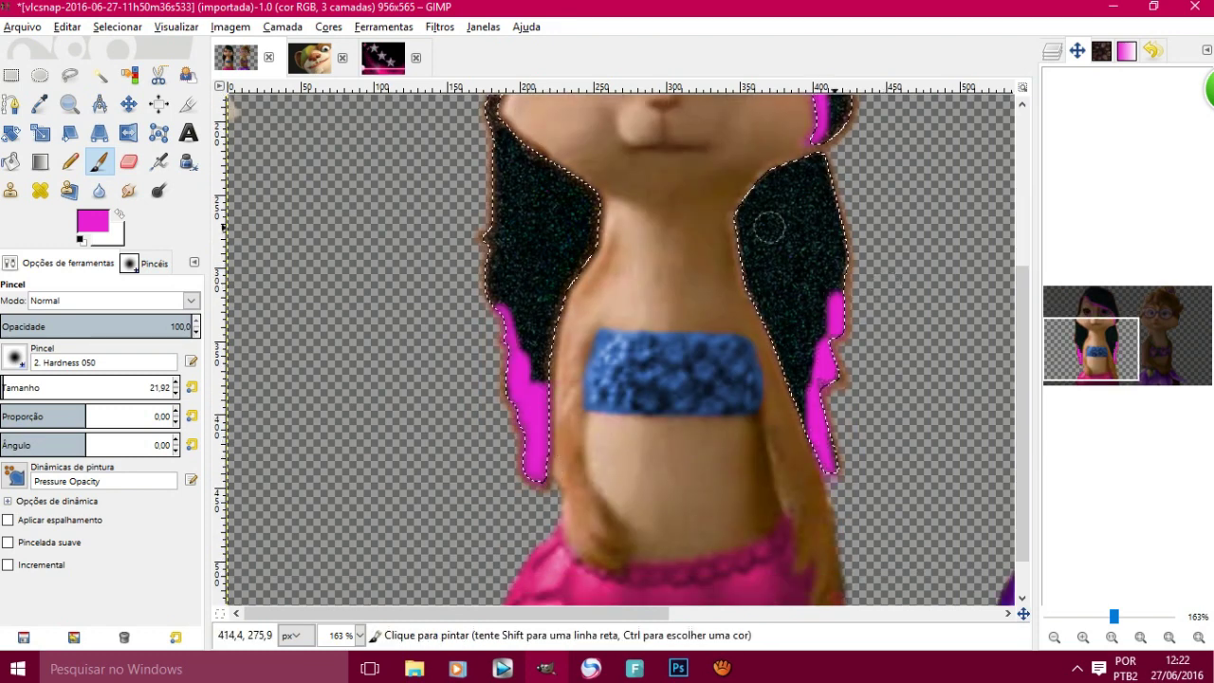
{"action": "mouse_move", "coordinate": [545, 389]}
{"action": "left_mouse_down"}
{"action": "mouse_move", "coordinate": [508, 313]}
{"action": "mouse_move", "coordinate": [555, 399]}
{"action": "left_mouse_up"}
{"action": "left_click_drag", "start_coordinate": [816, 298], "coordinate": [802, 407]}
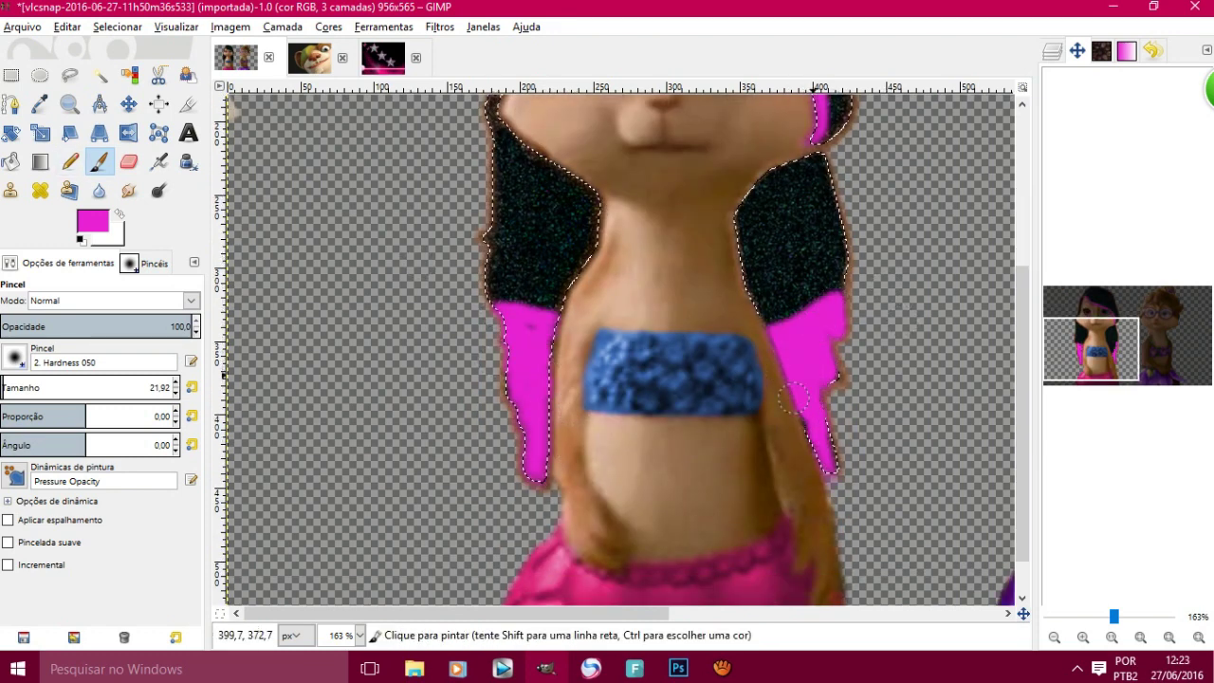
{"action": "key", "text": "ctrl+shift+a"}
{"action": "key", "text": "r"}
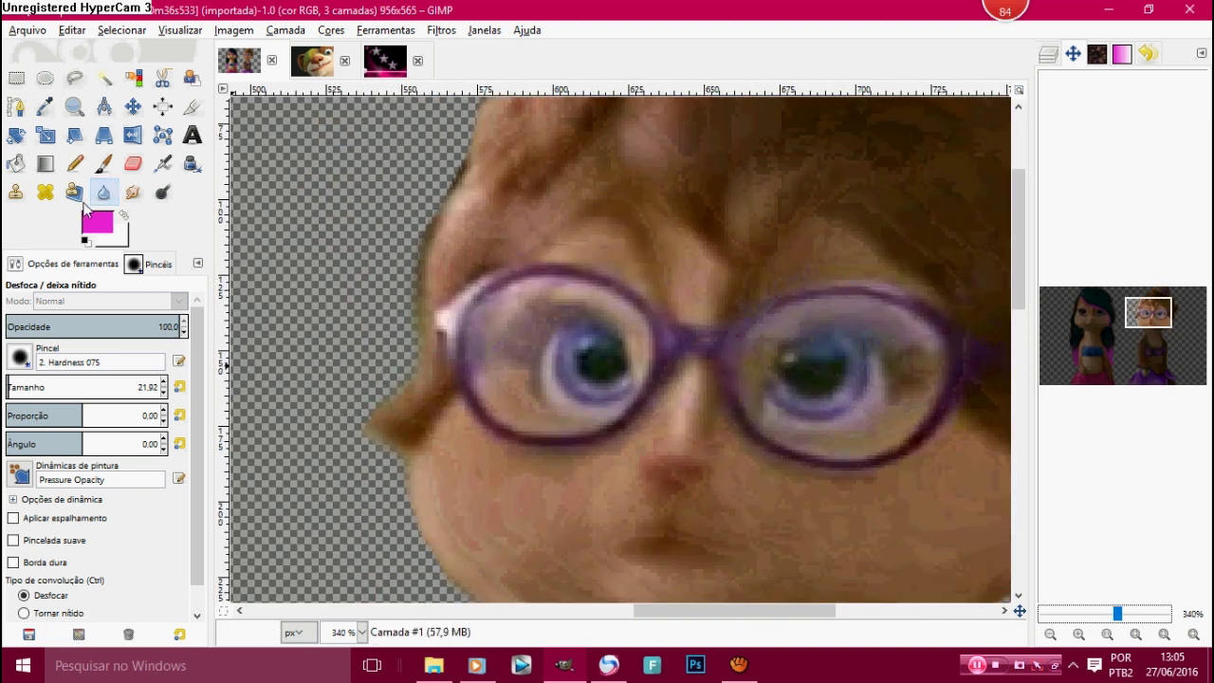
Heal over the glasses rim near the eye using nearby face skin
{"action": "left_click", "coordinate": [44, 193]}
{"action": "left_click", "coordinate": [480, 422]}
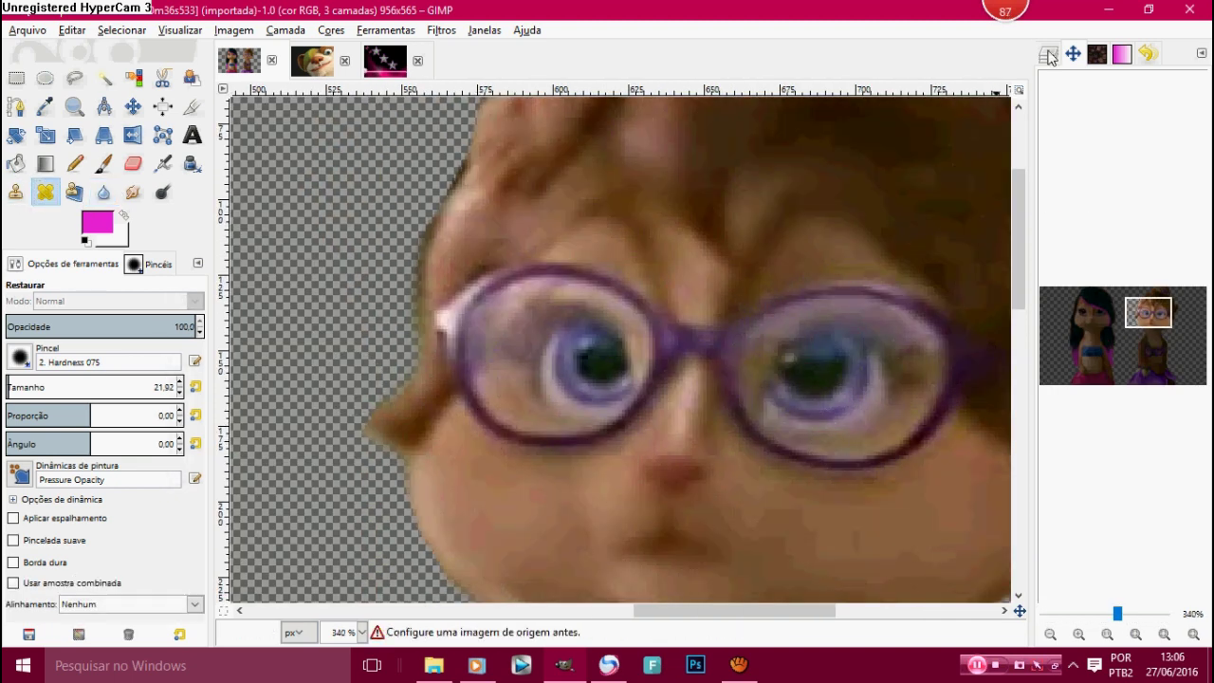
{"action": "key", "text": "ctrl+l"}
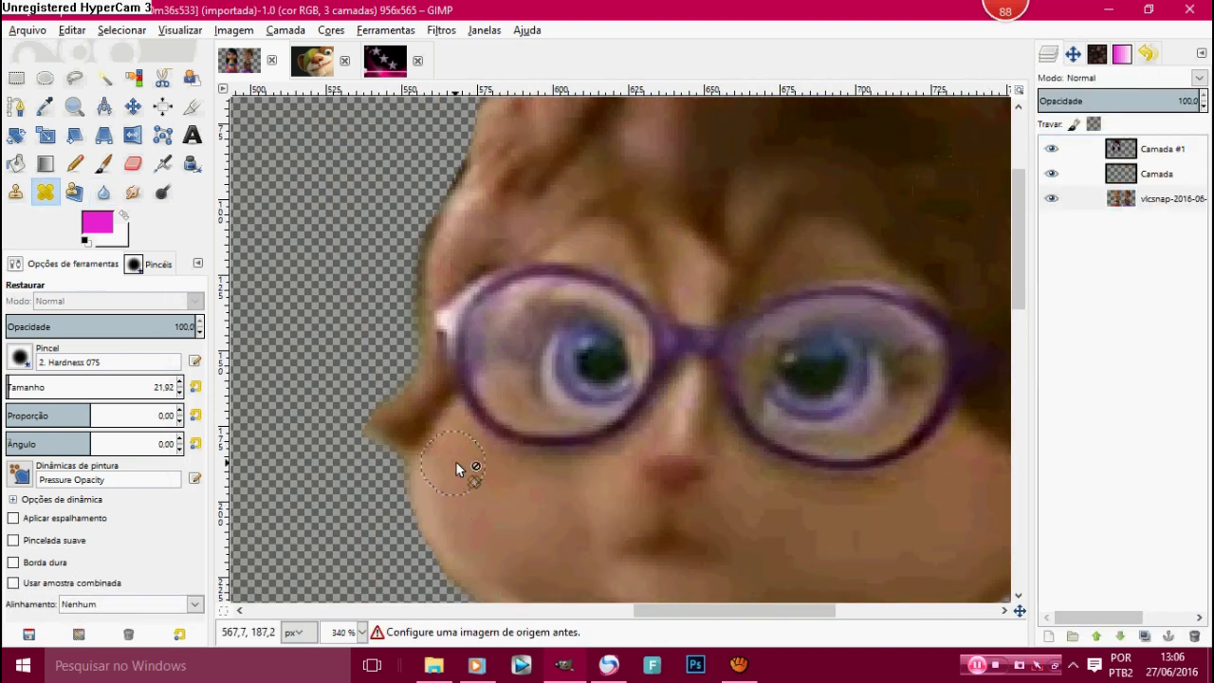
{"action": "left_click", "coordinate": [501, 432], "text": "ctrl"}
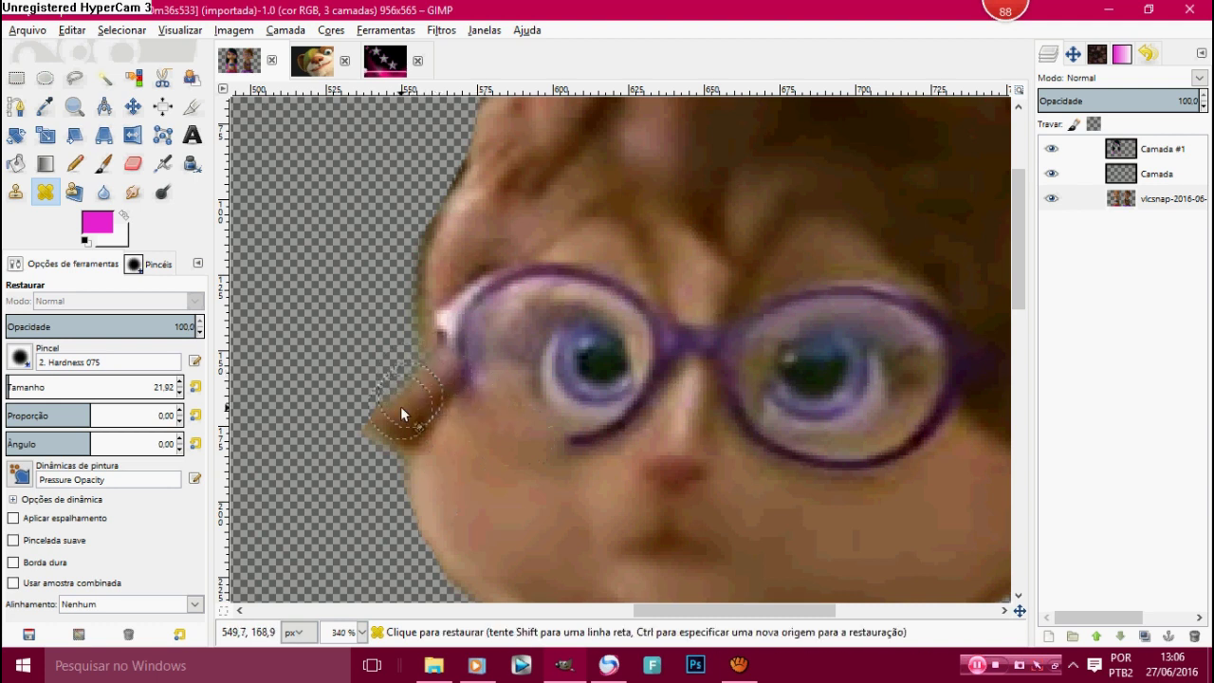
{"action": "left_click_drag", "start_coordinate": [437, 364], "coordinate": [443, 311]}
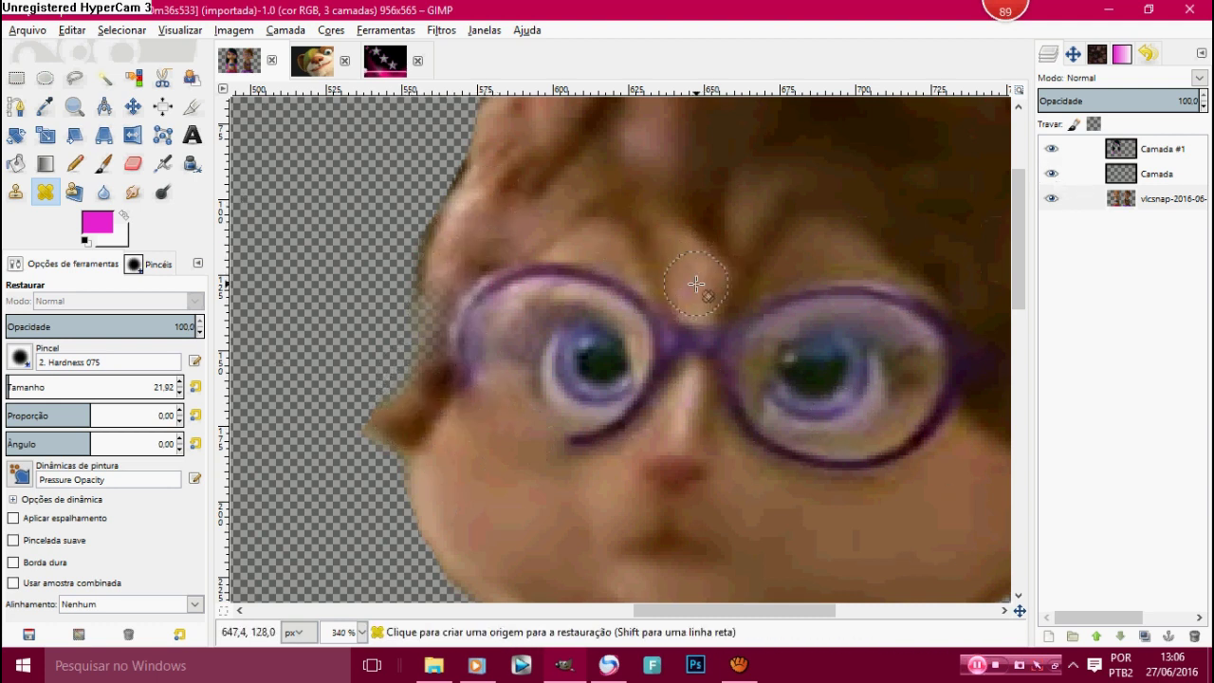
Clone skin over the glasses bridge with a 14.92 brush
{"action": "left_click", "coordinate": [1148, 54]}
{"action": "key", "text": "c"}
{"action": "left_click", "coordinate": [683, 400], "text": "ctrl"}
{"action": "left_click", "coordinate": [695, 326]}
{"action": "left_click", "coordinate": [696, 323]}
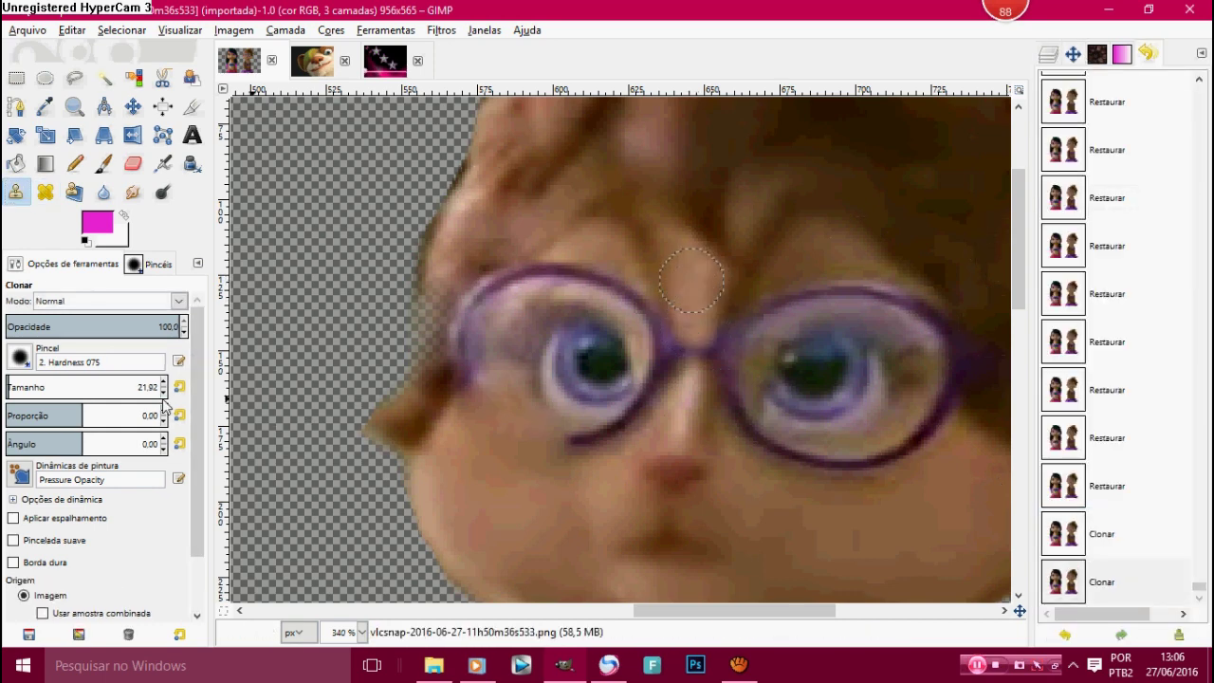
{"action": "left_click_drag", "start_coordinate": [694, 326], "coordinate": [697, 311]}
Heal and clone forehead skin over the glasses bridge
{"action": "key", "text": "shift+u"}
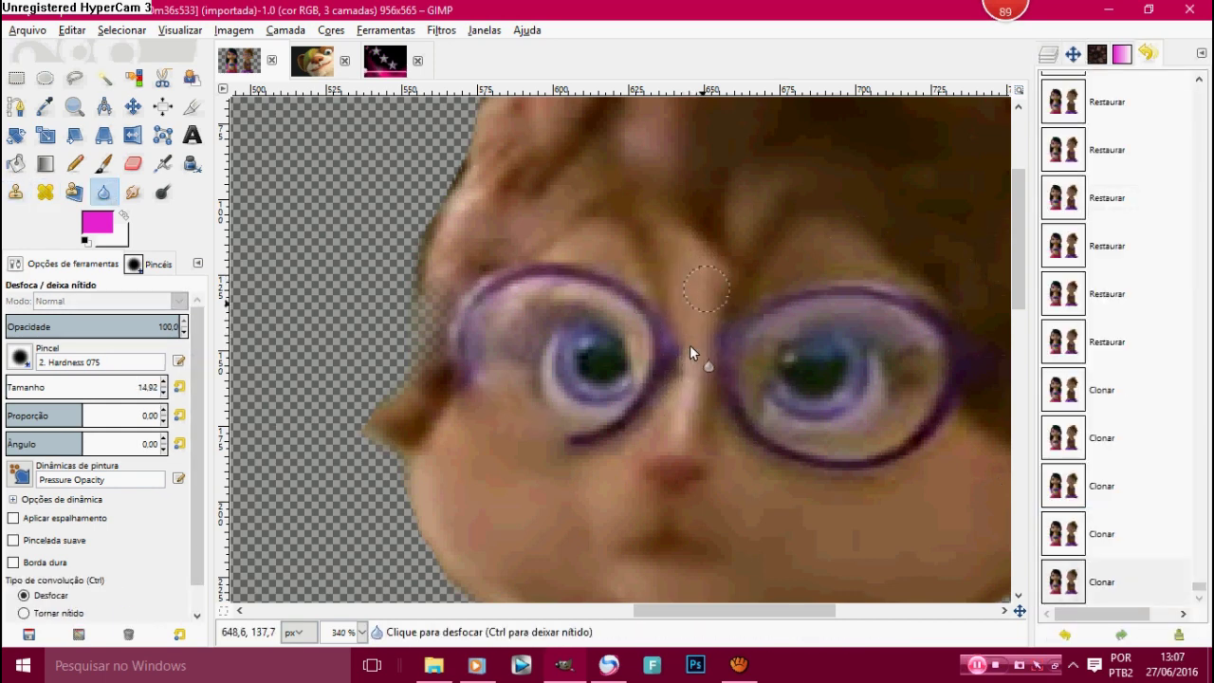
{"action": "scroll", "coordinate": [811, 477], "scroll_direction": "left", "scroll_amount": 5}
{"action": "key", "text": "ctrl+l"}
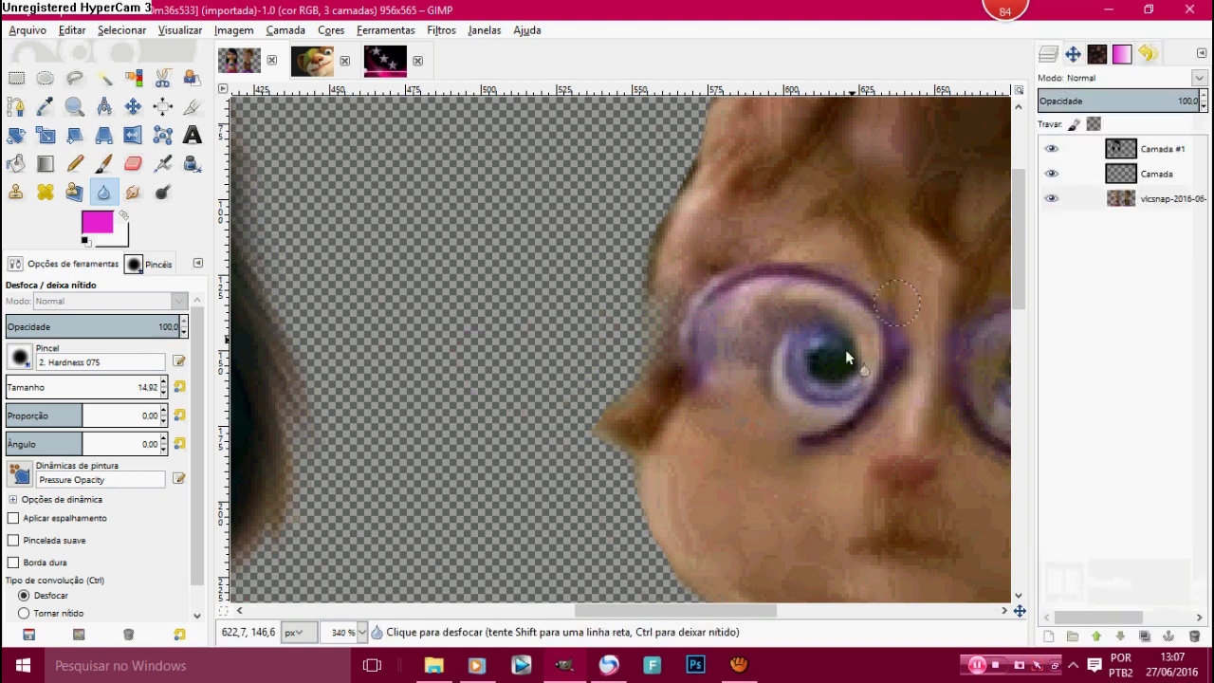
{"action": "key", "text": "c"}
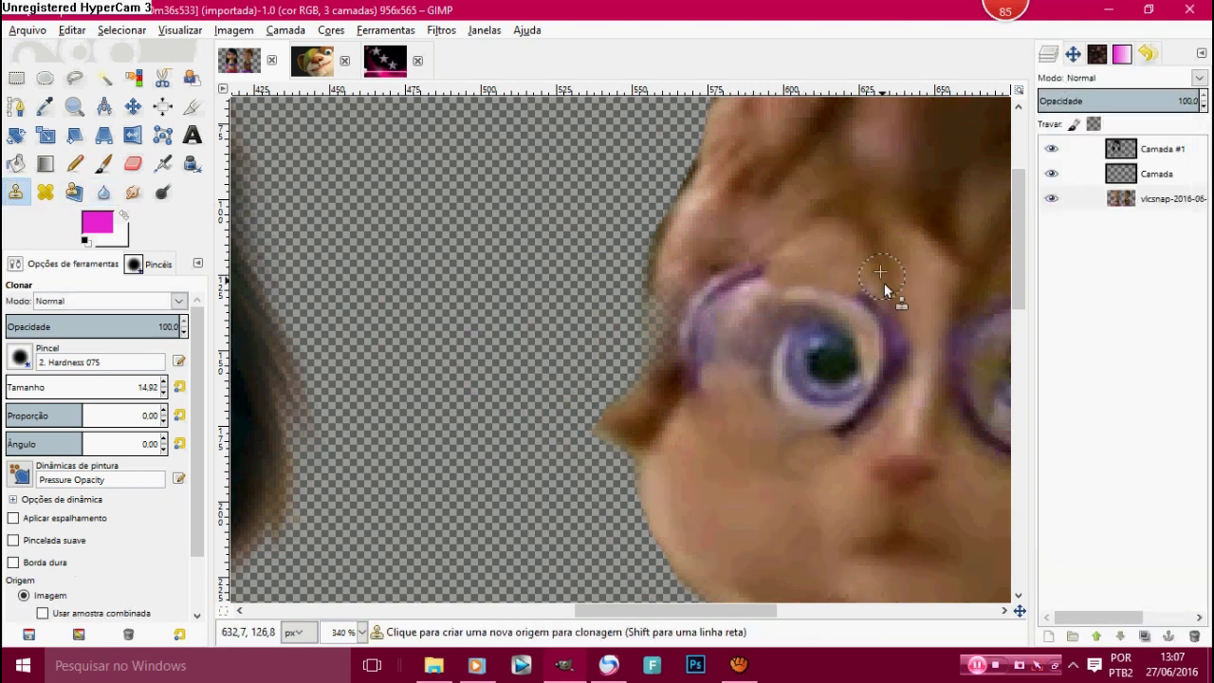
{"action": "scroll", "coordinate": [584, 403], "scroll_direction": "right", "scroll_amount": 6}
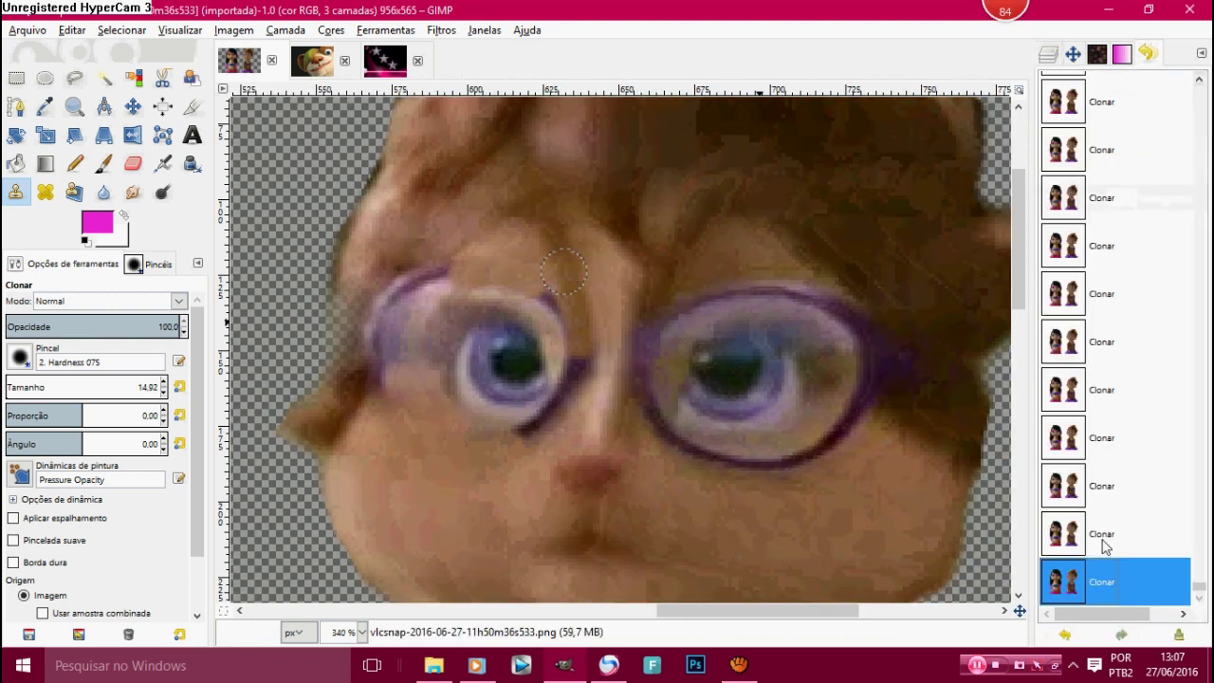
{"action": "key", "text": "h"}
{"action": "left_click", "coordinate": [552, 262], "text": "ctrl"}
{"action": "left_click", "coordinate": [581, 332]}
{"action": "left_click", "coordinate": [598, 346]}
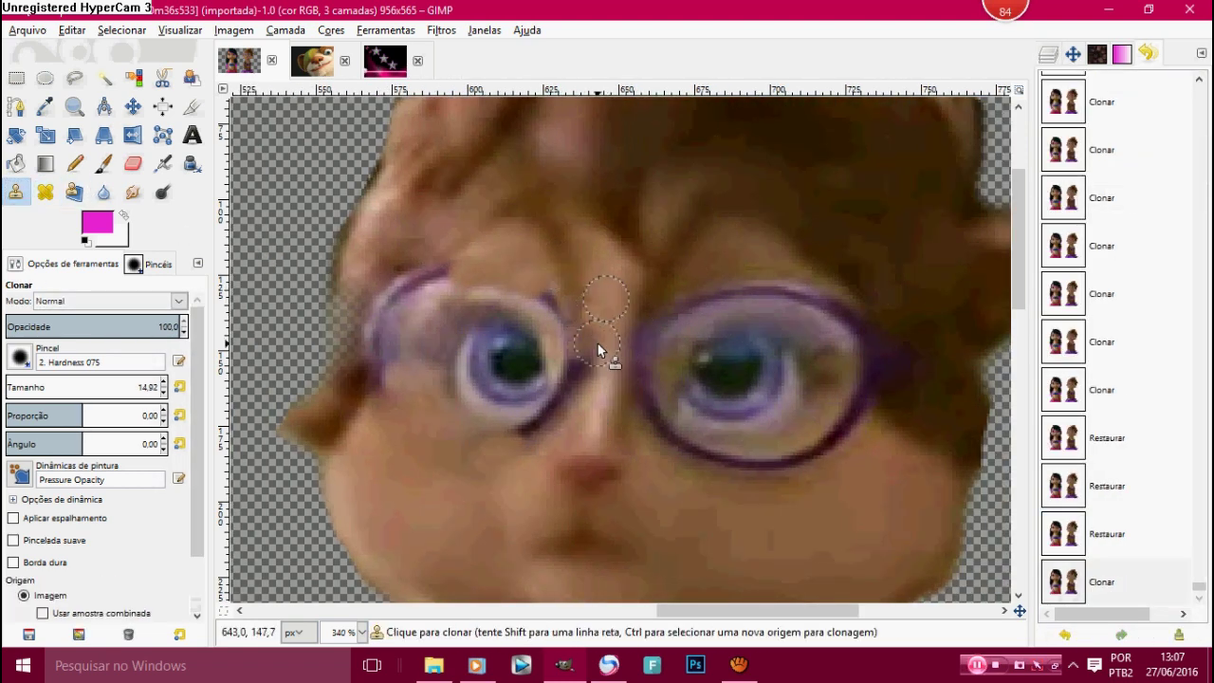
Clone and smudge the lower glasses rim into the surrounding skin
{"action": "key", "text": "shift+u"}
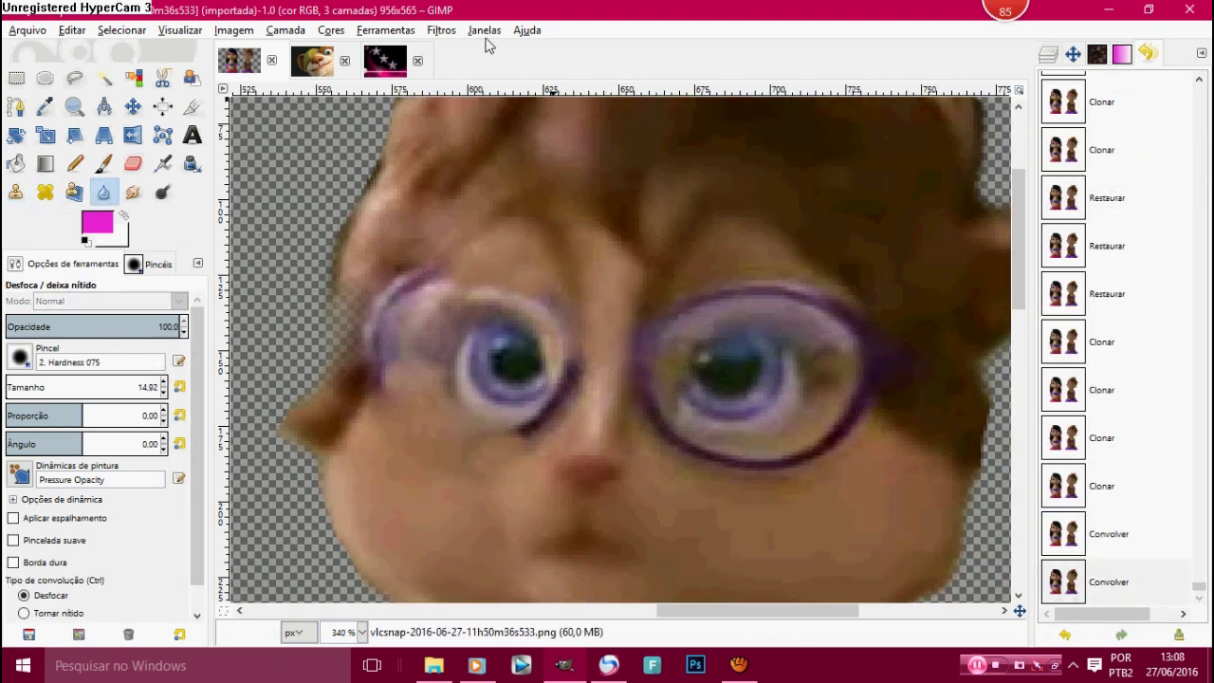
{"action": "key", "text": "c"}
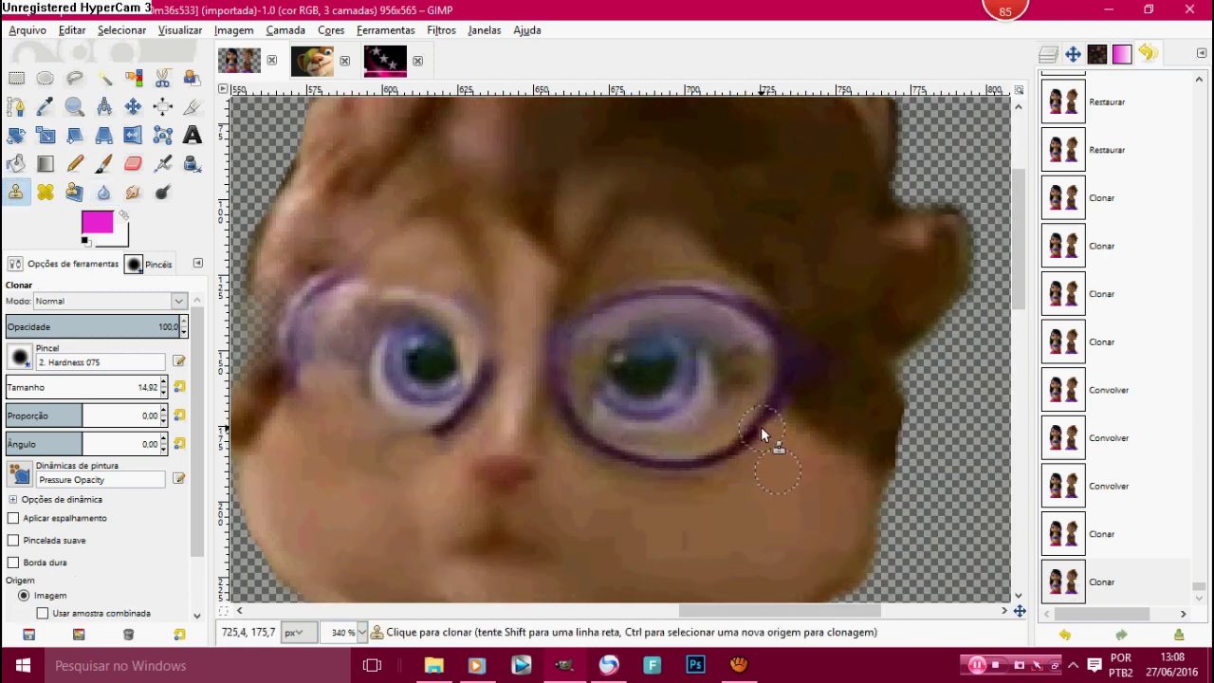
{"action": "left_click", "coordinate": [700, 475]}
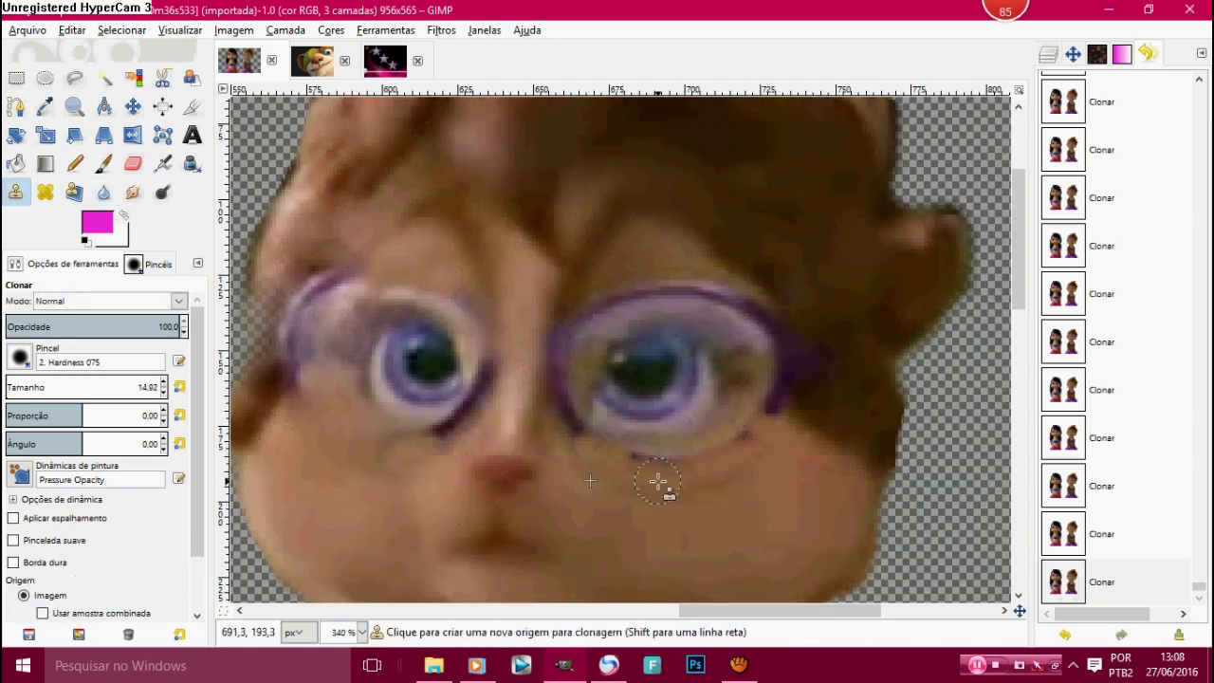
{"action": "key", "text": "shift+u"}
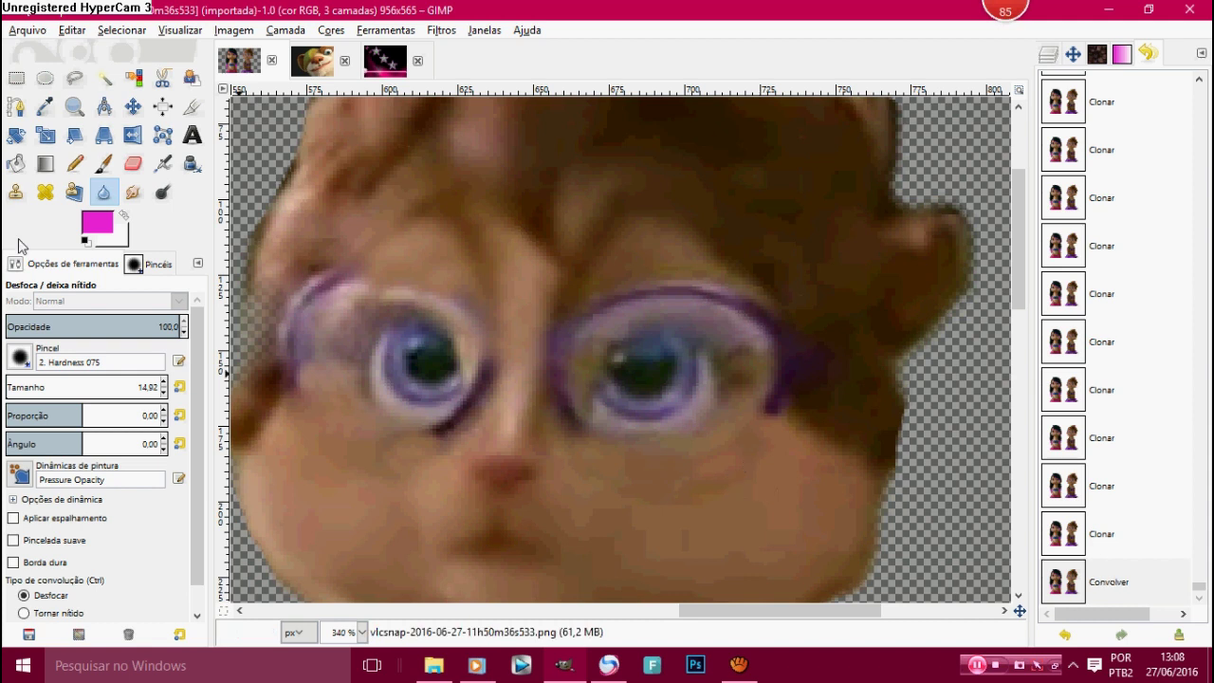
{"action": "key", "text": "s"}
{"action": "left_click", "coordinate": [698, 464]}
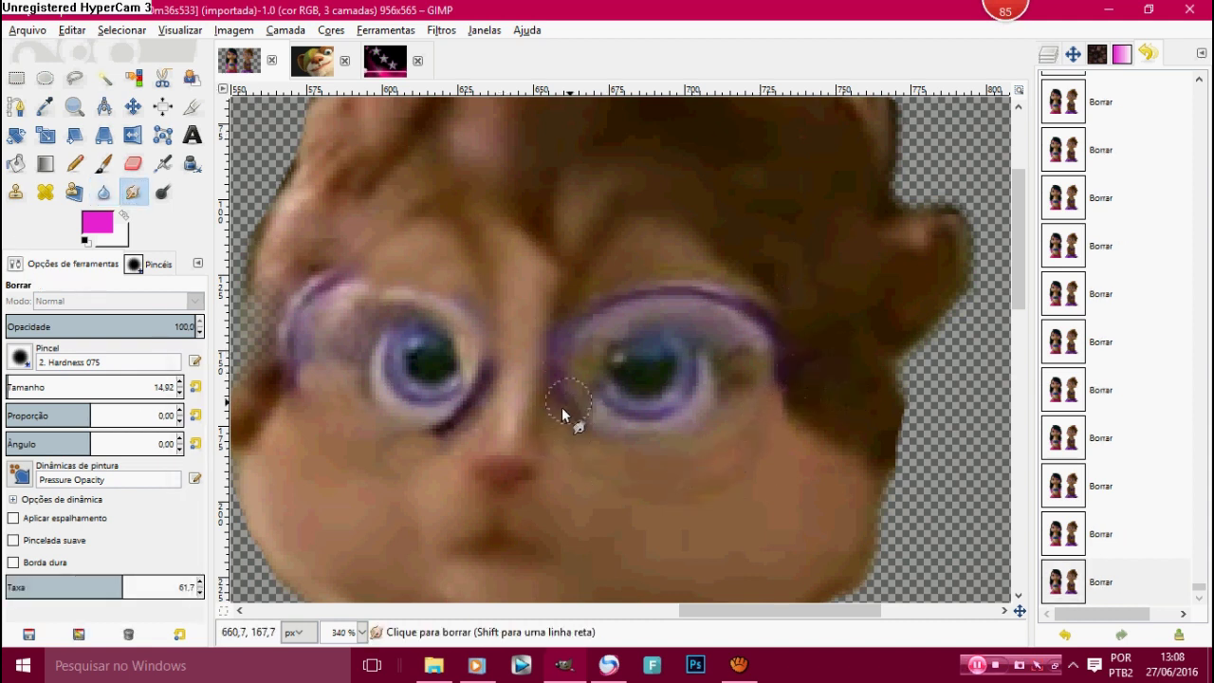
Smudge away the glasses bridge between the eyes and blur the retouched skin
{"action": "key", "text": "c"}
{"action": "left_click", "coordinate": [563, 448]}
{"action": "key", "text": "s"}
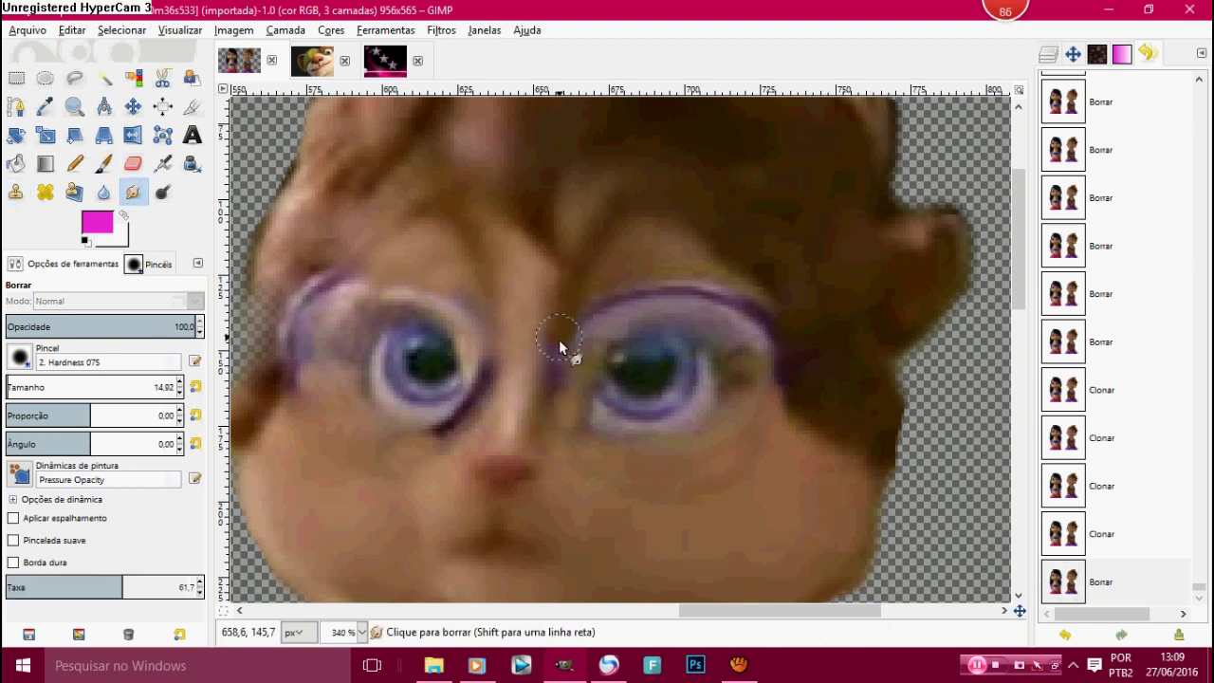
{"action": "left_click_drag", "start_coordinate": [566, 330], "coordinate": [566, 357]}
{"action": "key", "text": "shift+u"}
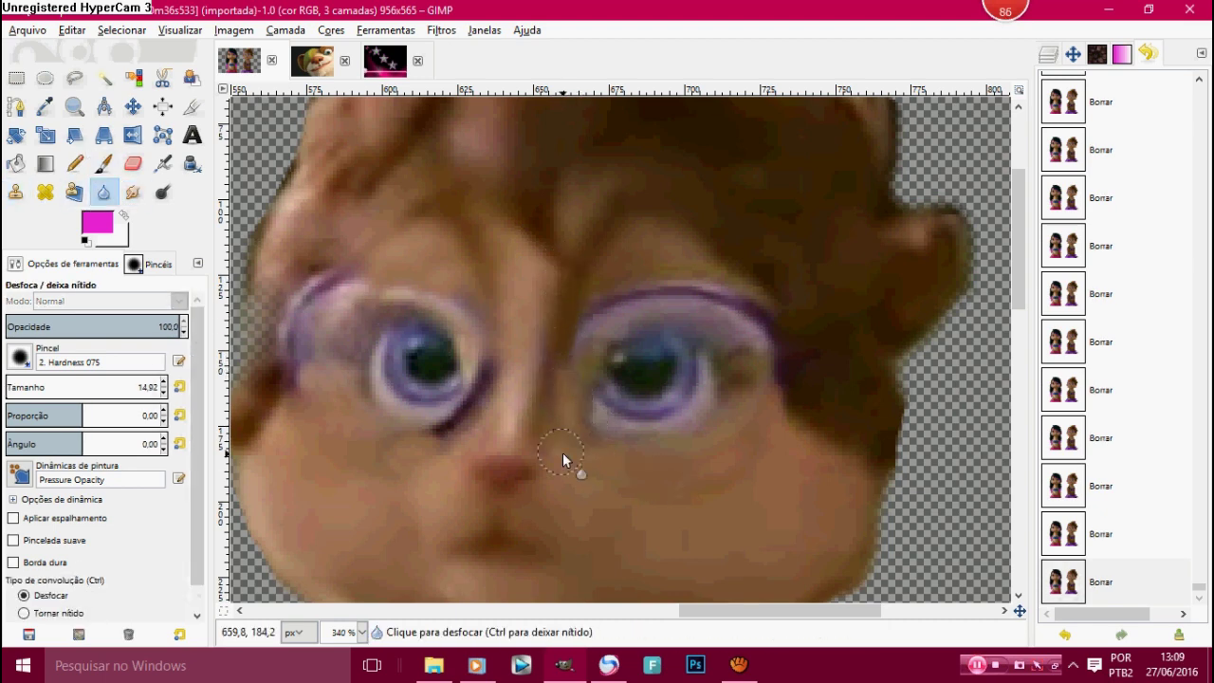
{"action": "left_click", "coordinate": [558, 391]}
{"action": "scroll", "coordinate": [725, 442], "scroll_direction": "left", "scroll_amount": 5}
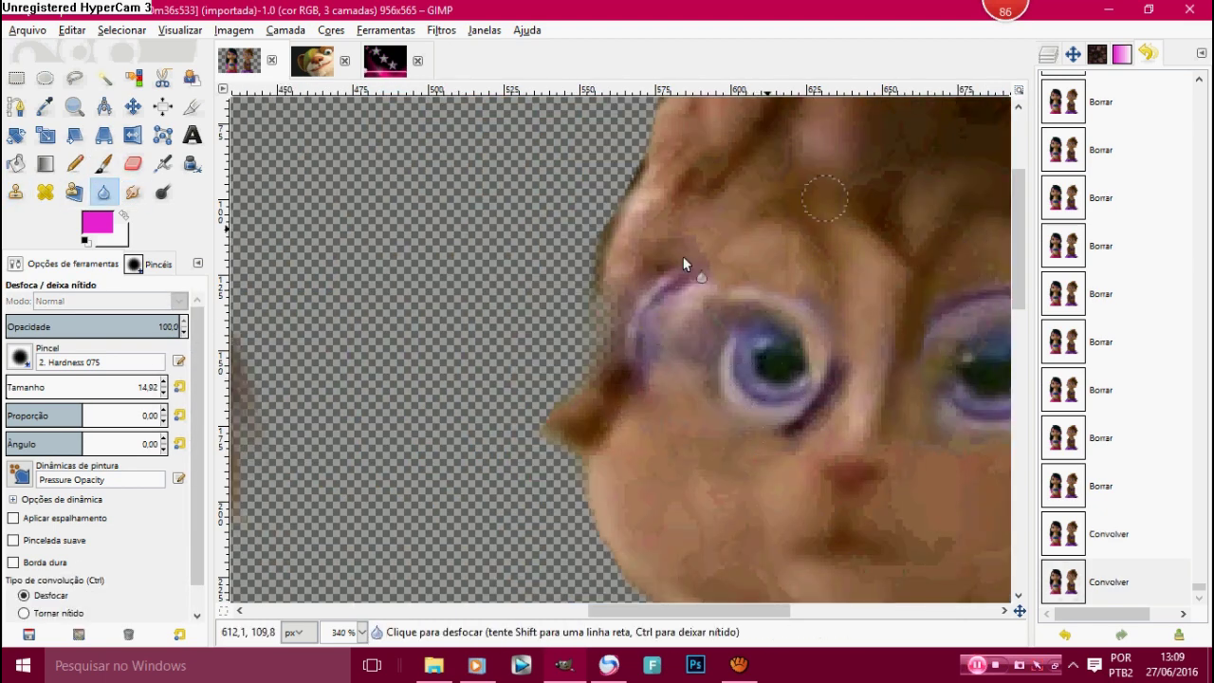
Clone skin over the left eye's rim and blur the area above the eye
{"action": "key", "text": "c"}
{"action": "left_click_drag", "start_coordinate": [642, 319], "coordinate": [637, 347]}
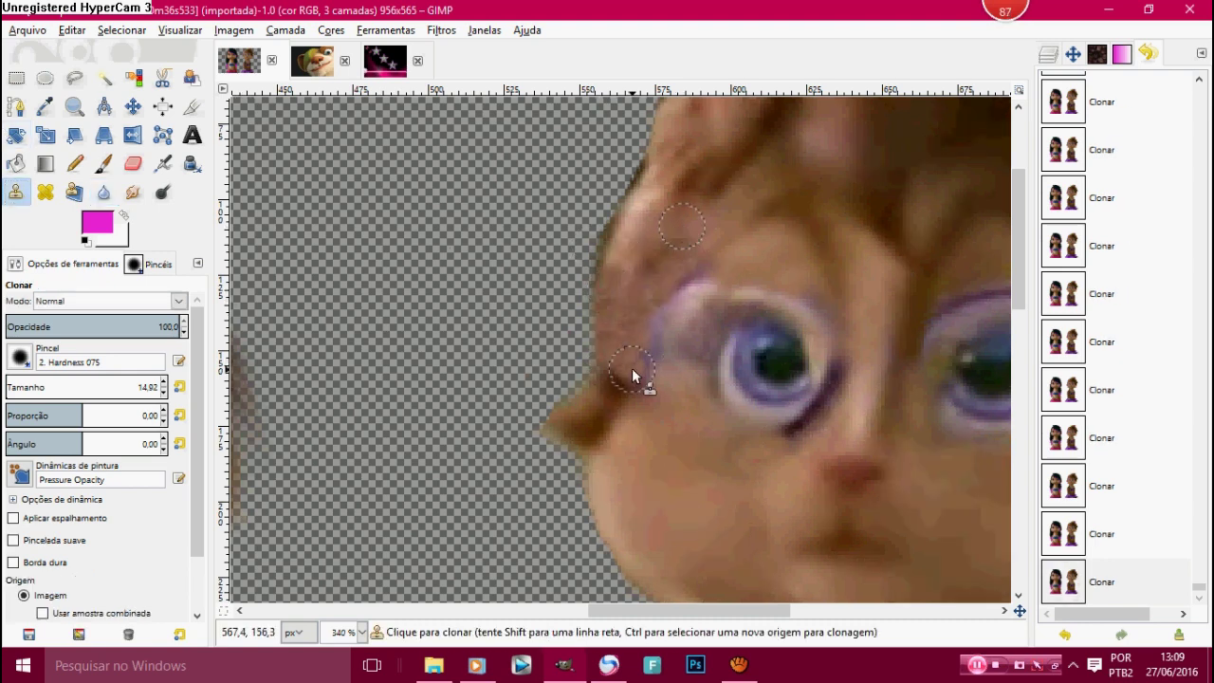
{"action": "key", "text": "shift+u"}
{"action": "key", "text": "c"}
{"action": "left_click", "coordinate": [638, 271], "text": "ctrl"}
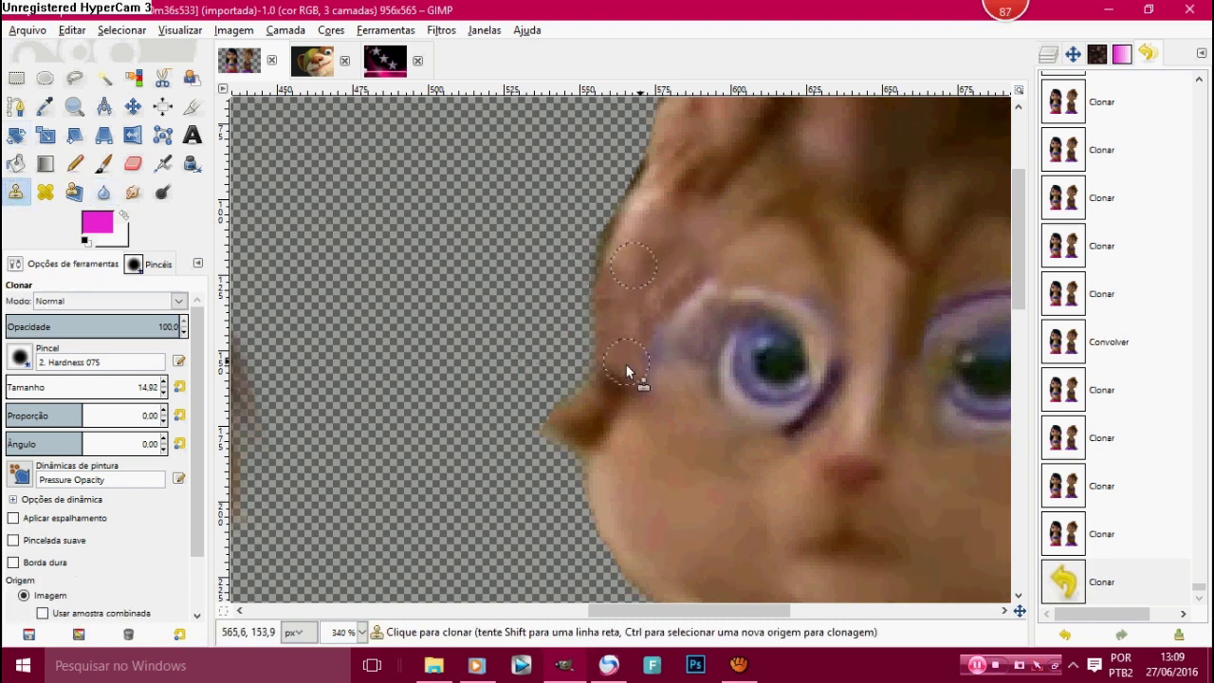
{"action": "key", "text": "shift+u"}
{"action": "left_click", "coordinate": [516, 368]}
{"action": "scroll", "coordinate": [516, 368], "scroll_direction": "right", "scroll_amount": 3}
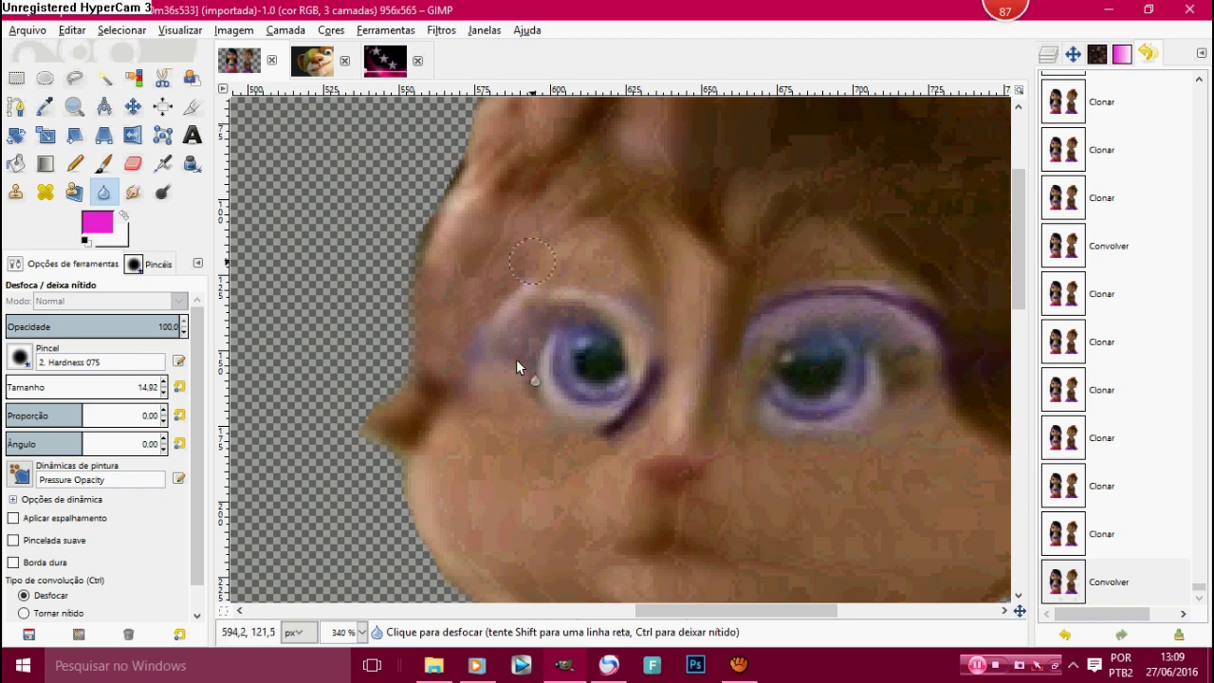
Free-select both of the chipmunk's eyes
{"action": "key", "text": "f"}
{"action": "left_click_drag", "start_coordinate": [578, 410], "coordinate": [584, 323]}
{"action": "left_click_drag", "start_coordinate": [794, 337], "coordinate": [781, 409]}
{"action": "left_click_drag", "start_coordinate": [865, 339], "coordinate": [794, 336]}
Colorize the irises reddish brown (hue 18, saturation 71, lightness -47)
{"action": "left_click", "coordinate": [330, 29]}
{"action": "left_click", "coordinate": [351, 96]}
{"action": "left_click_drag", "start_coordinate": [300, 279], "coordinate": [334, 279]}
{"action": "left_click_drag", "start_coordinate": [329, 238], "coordinate": [253, 239]}
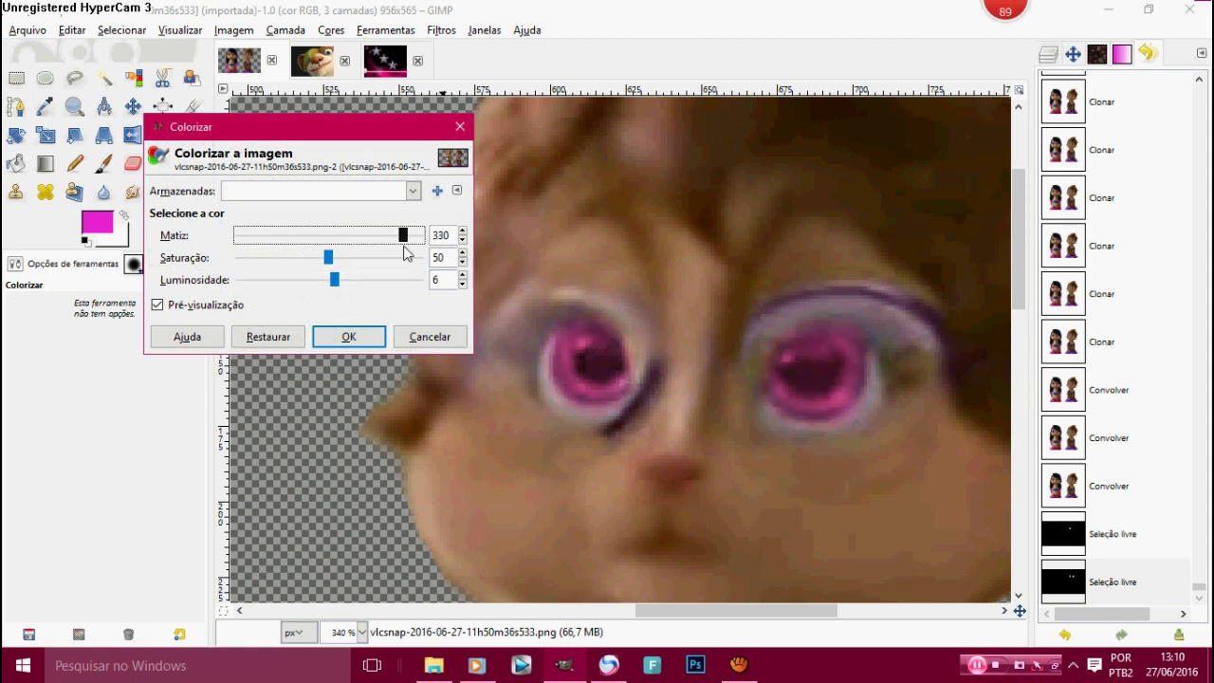
{"action": "mouse_move", "coordinate": [328, 257]}
{"action": "left_mouse_down"}
{"action": "mouse_move", "coordinate": [293, 258]}
{"action": "mouse_move", "coordinate": [352, 258]}
{"action": "mouse_move", "coordinate": [314, 280]}
{"action": "left_mouse_up"}
{"action": "mouse_move", "coordinate": [254, 239]}
{"action": "left_mouse_down"}
{"action": "mouse_move", "coordinate": [290, 246]}
{"action": "mouse_move", "coordinate": [253, 239]}
{"action": "left_mouse_up"}
{"action": "left_click_drag", "start_coordinate": [314, 280], "coordinate": [287, 282]}
{"action": "left_click_drag", "start_coordinate": [352, 257], "coordinate": [350, 256]}
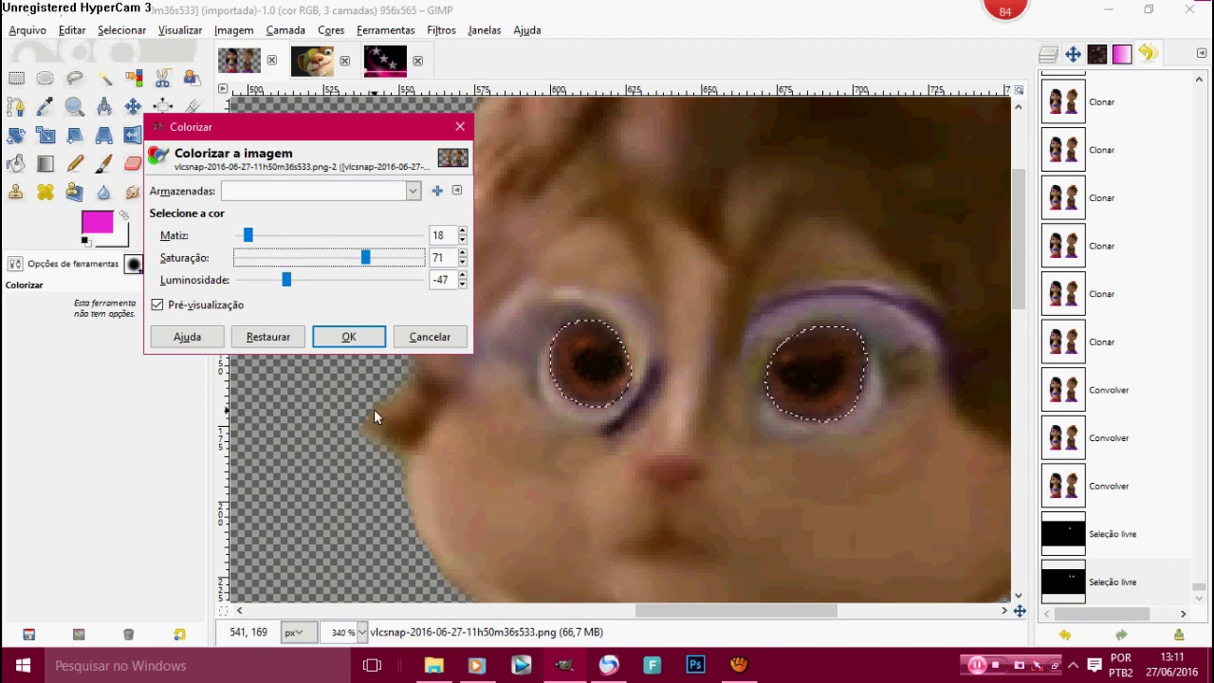
{"action": "left_click", "coordinate": [349, 337]}
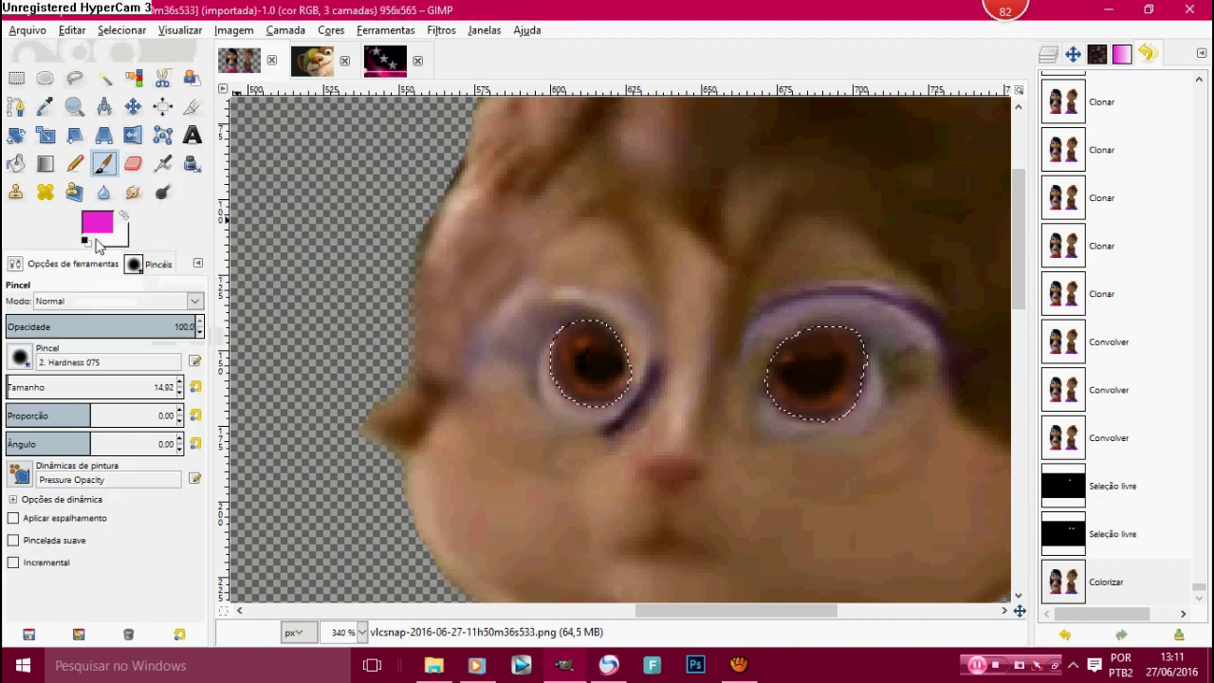
Paint solid black pupils in both eyes and deselect
{"action": "left_click", "coordinate": [600, 360]}
{"action": "left_click", "coordinate": [588, 363]}
{"action": "left_click", "coordinate": [828, 370]}
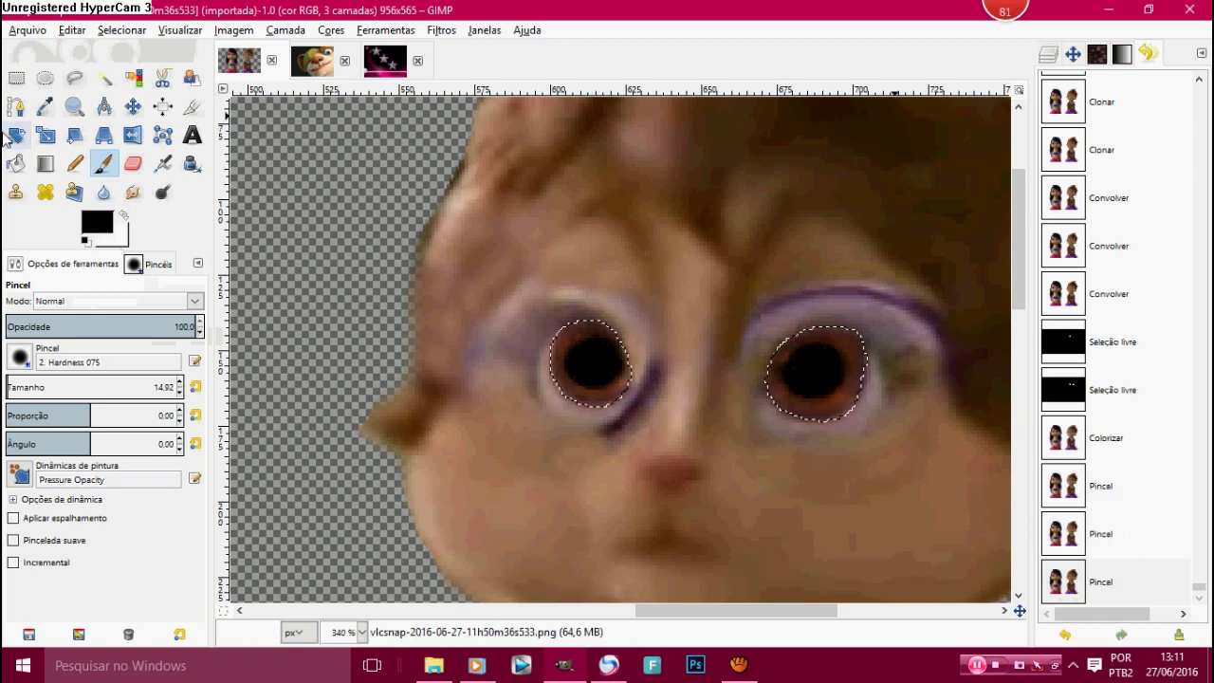
{"action": "key", "text": "r"}
{"action": "key", "text": "ctrl+shift+a"}
Add small white highlight dots to both pupils
{"action": "left_click", "coordinate": [103, 163]}
{"action": "left_click", "coordinate": [123, 216]}
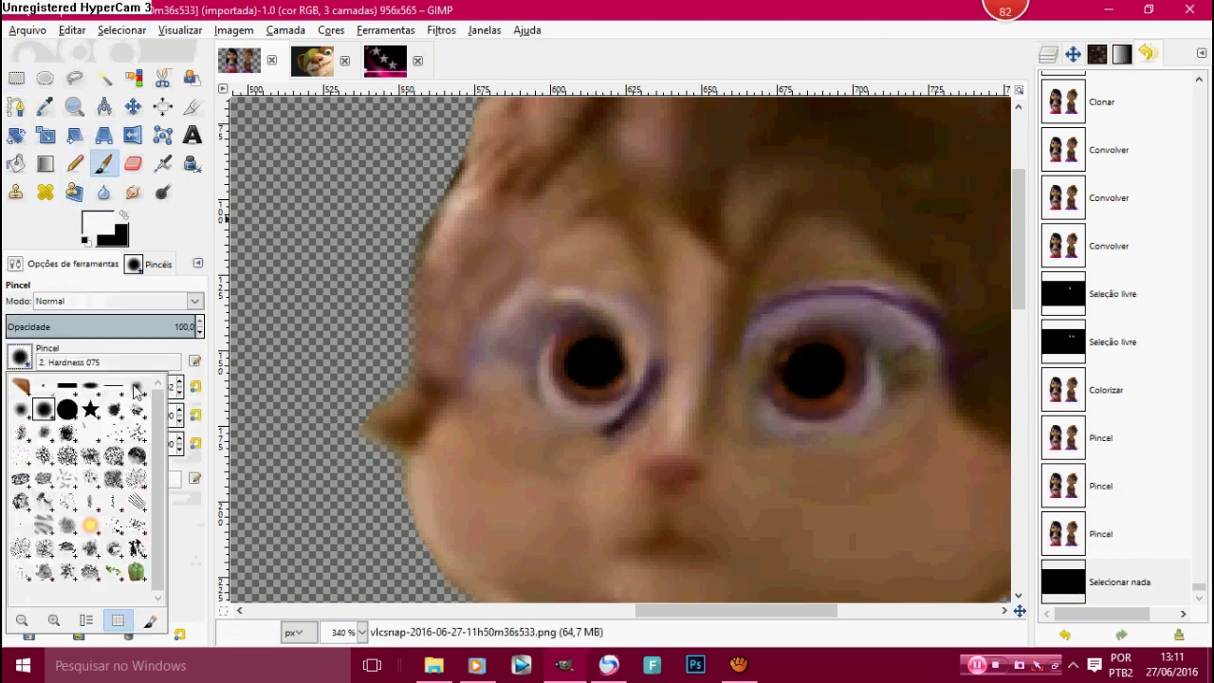
{"action": "left_click", "coordinate": [601, 341]}
{"action": "left_click", "coordinate": [809, 353]}
{"action": "scroll", "coordinate": [105, 387], "scroll_direction": "down", "scroll_amount": 4}
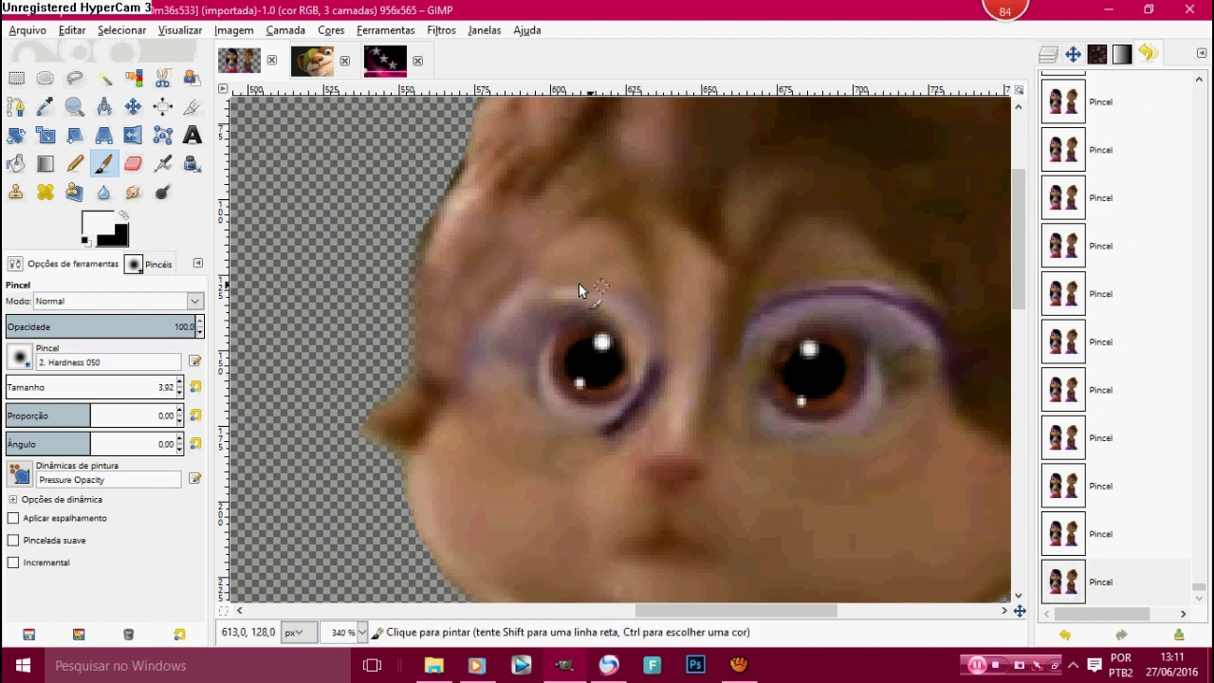
{"action": "key", "text": "f"}
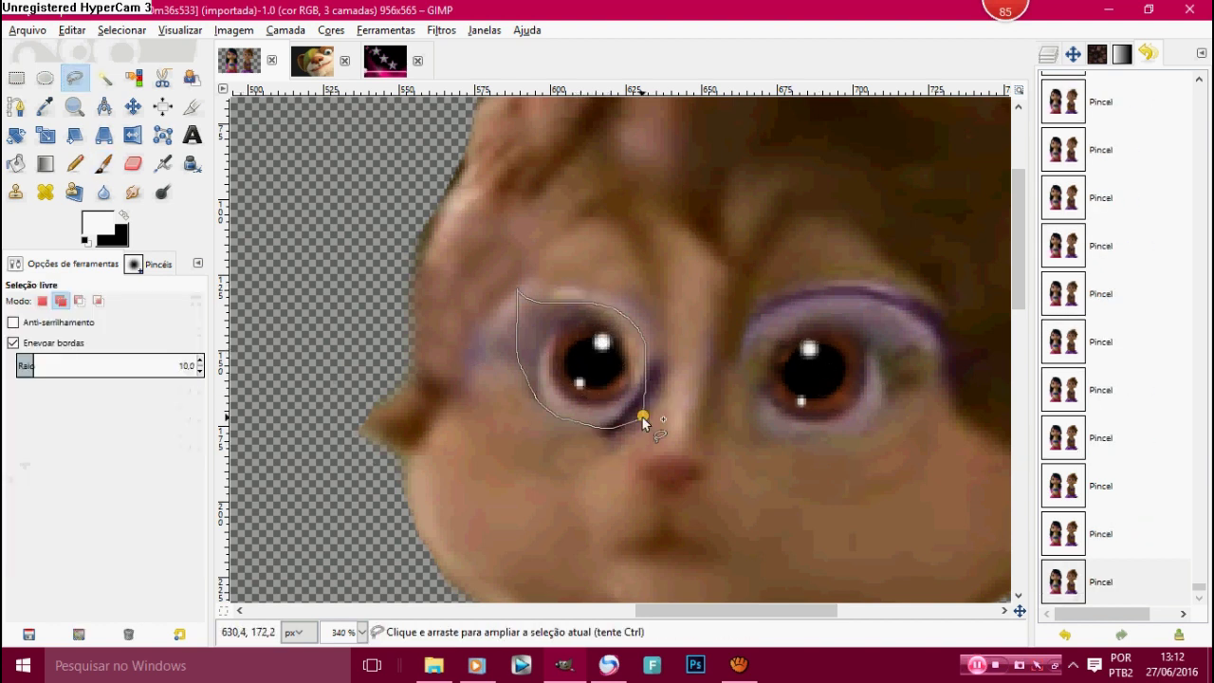
Select a ring around the left eye and paint it black
{"action": "left_click", "coordinate": [633, 417]}
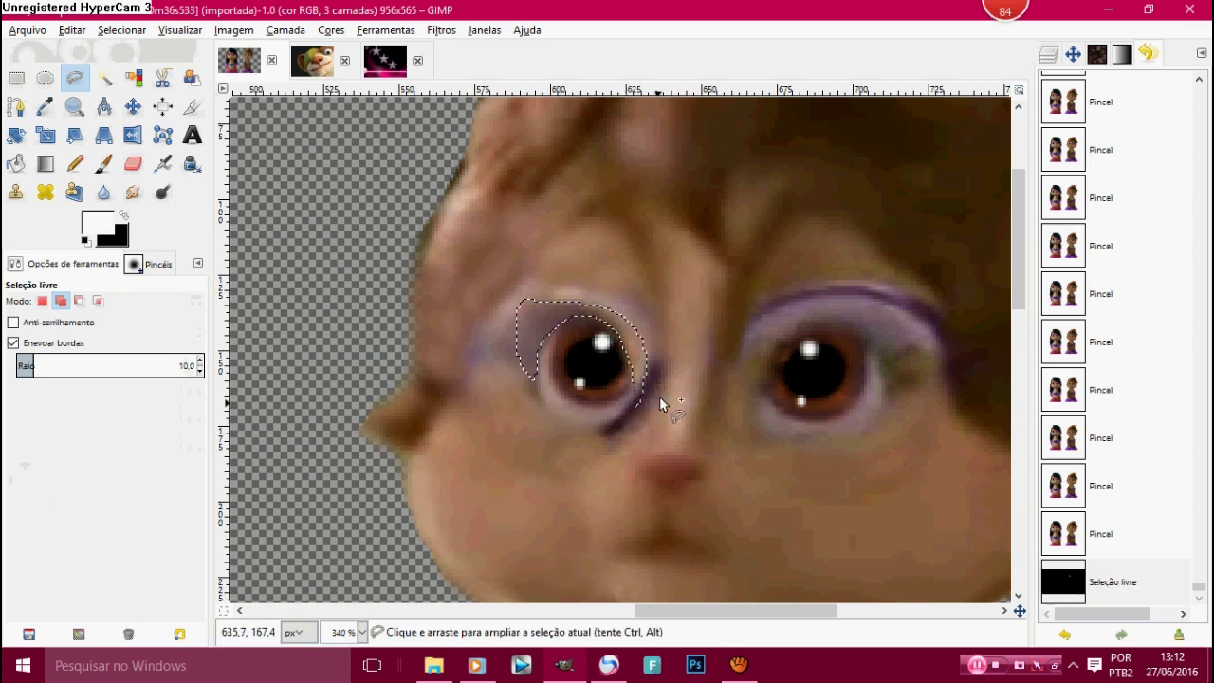
{"action": "left_click", "coordinate": [529, 369]}
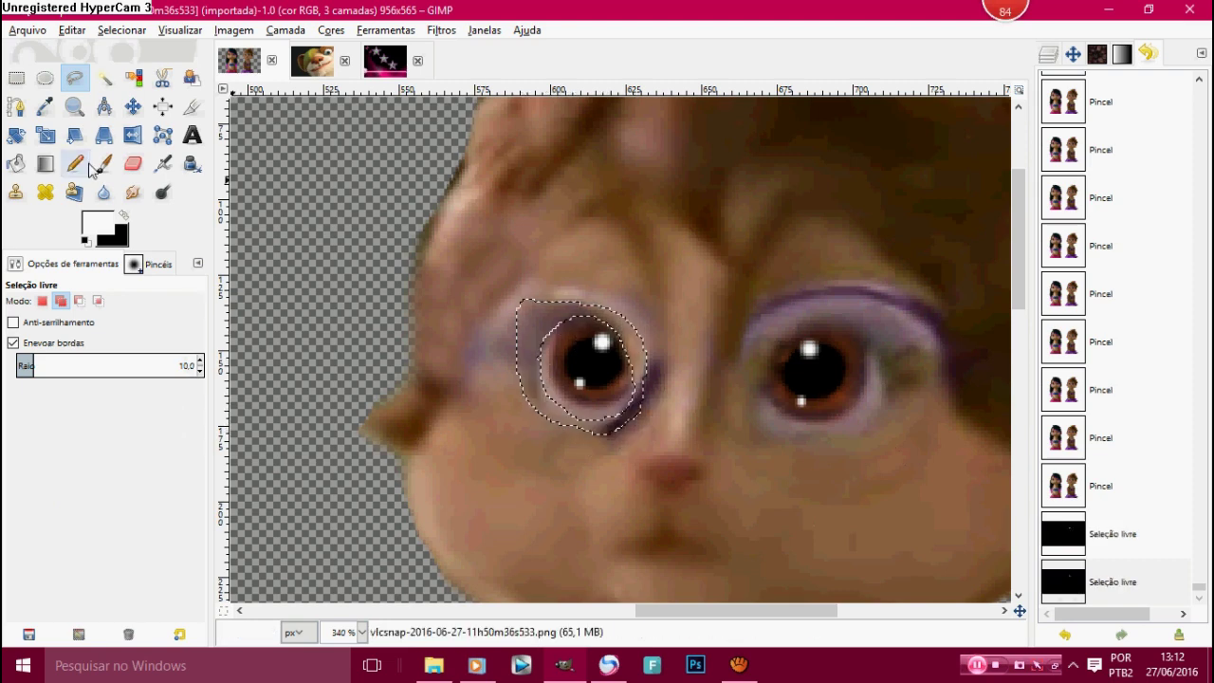
{"action": "key", "text": "p"}
{"action": "key", "text": "x"}
{"action": "left_click_drag", "start_coordinate": [526, 318], "coordinate": [616, 427]}
Deselect the left eye and revisit an earlier undo-history state
{"action": "left_click", "coordinate": [1048, 54]}
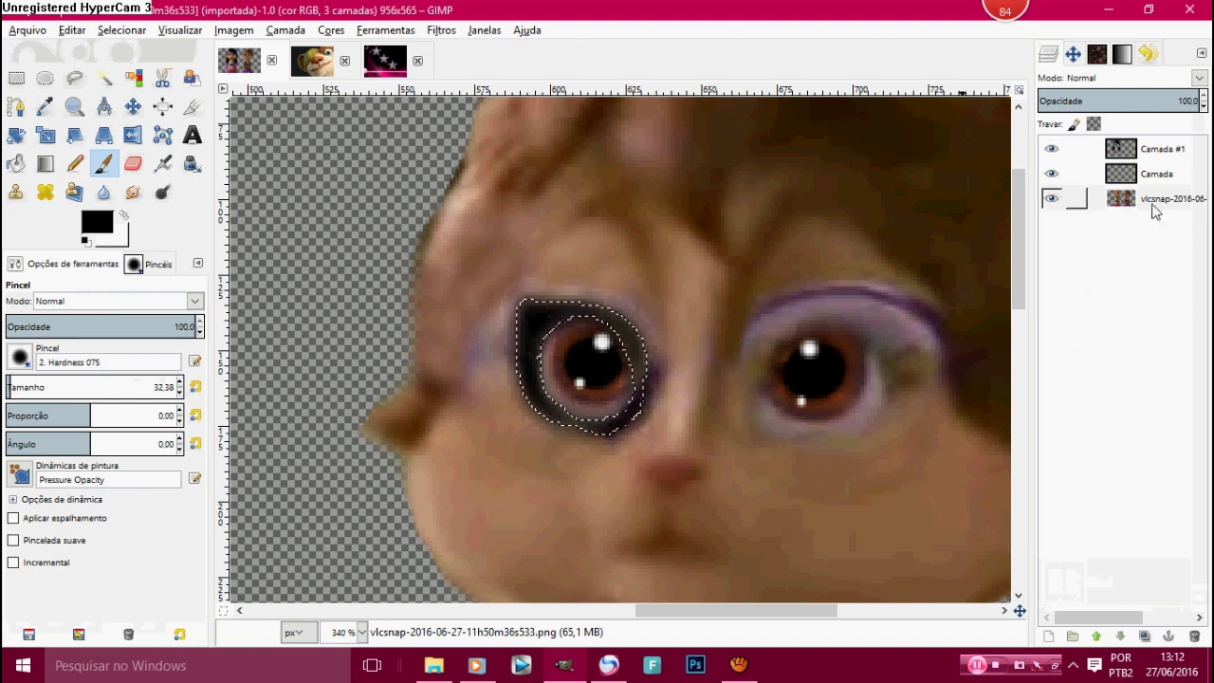
{"action": "left_click", "coordinate": [1148, 53]}
{"action": "left_click", "coordinate": [1101, 534]}
{"action": "left_click", "coordinate": [1048, 54]}
{"action": "left_click", "coordinate": [1157, 174]}
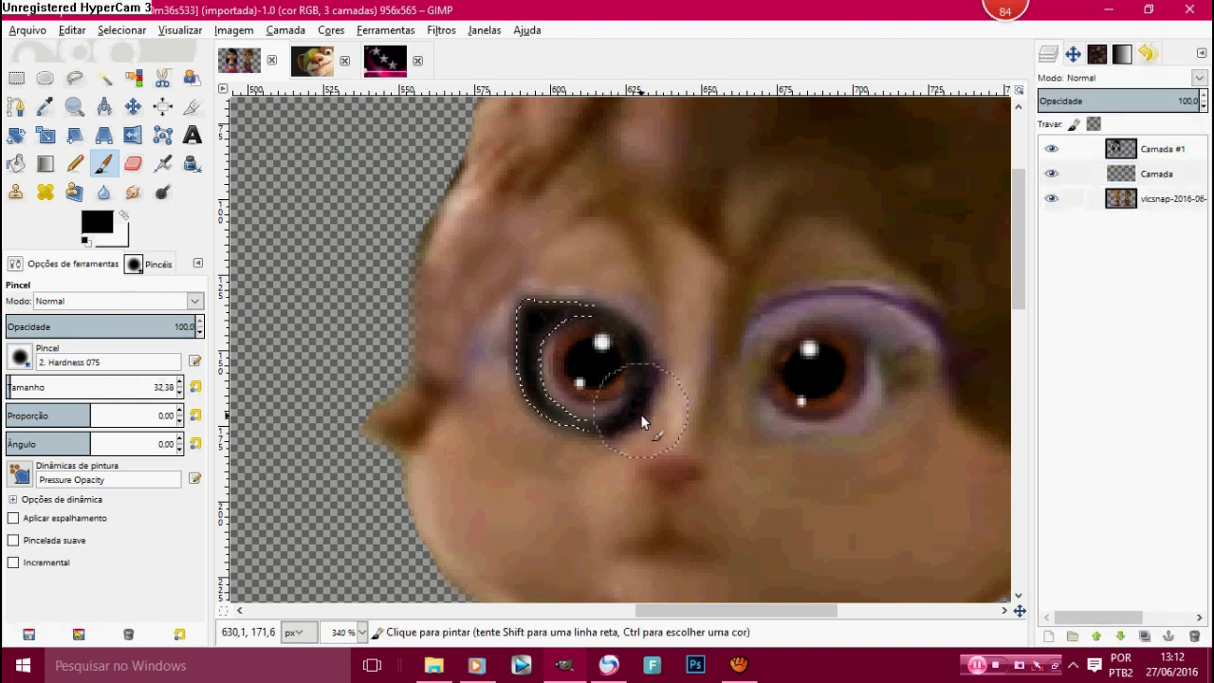
{"action": "key", "text": "r"}
{"action": "key", "text": "ctrl+shift+a"}
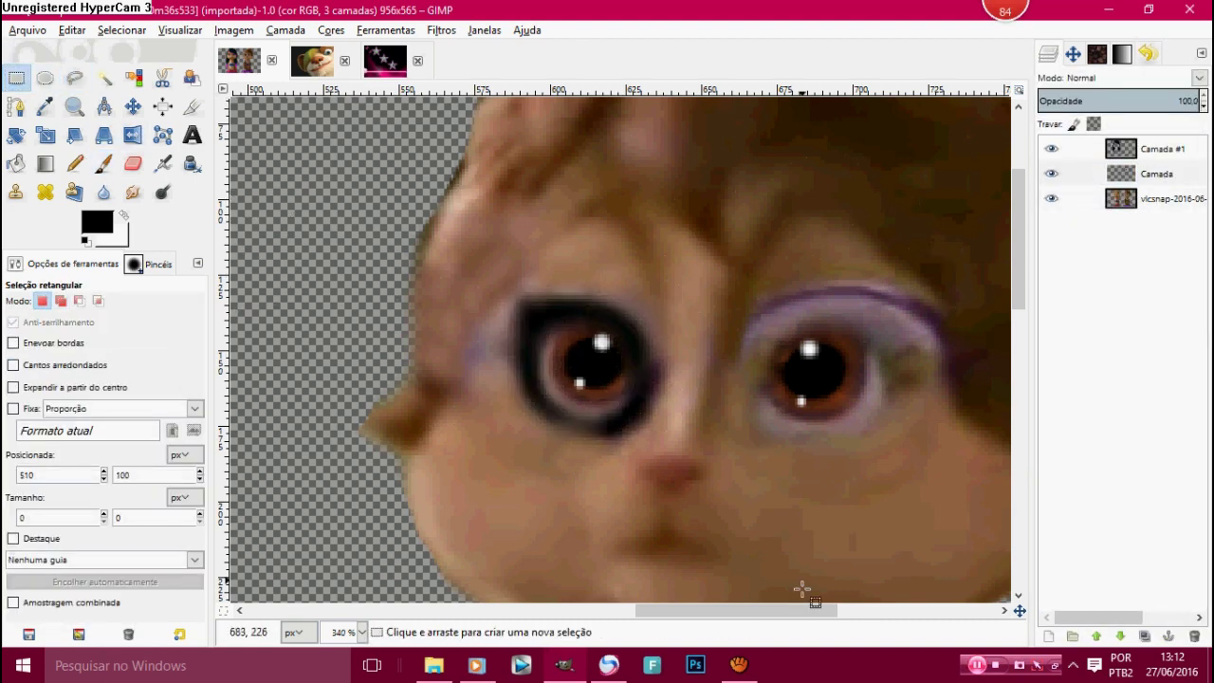
{"action": "left_click", "coordinate": [1147, 53]}
{"action": "left_click", "coordinate": [1101, 486]}
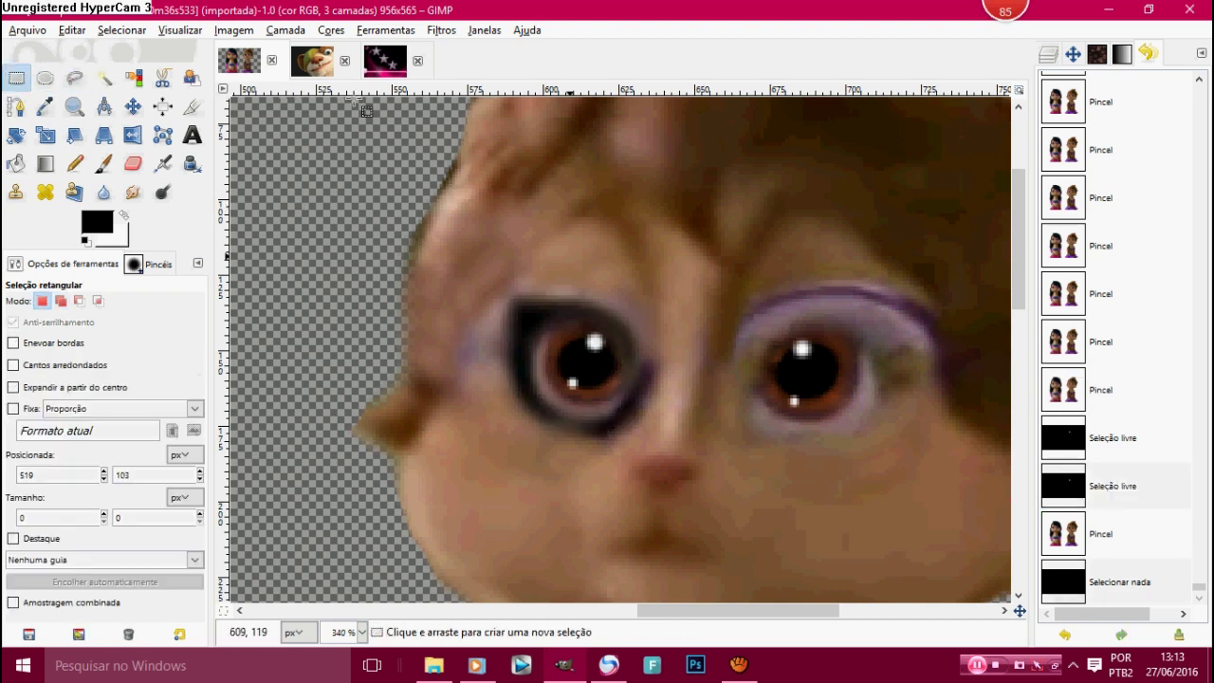
Outline the right eye freehand and paint a dark ring around it
{"action": "left_click", "coordinate": [75, 77]}
{"action": "left_click_drag", "start_coordinate": [739, 417], "coordinate": [795, 444]}
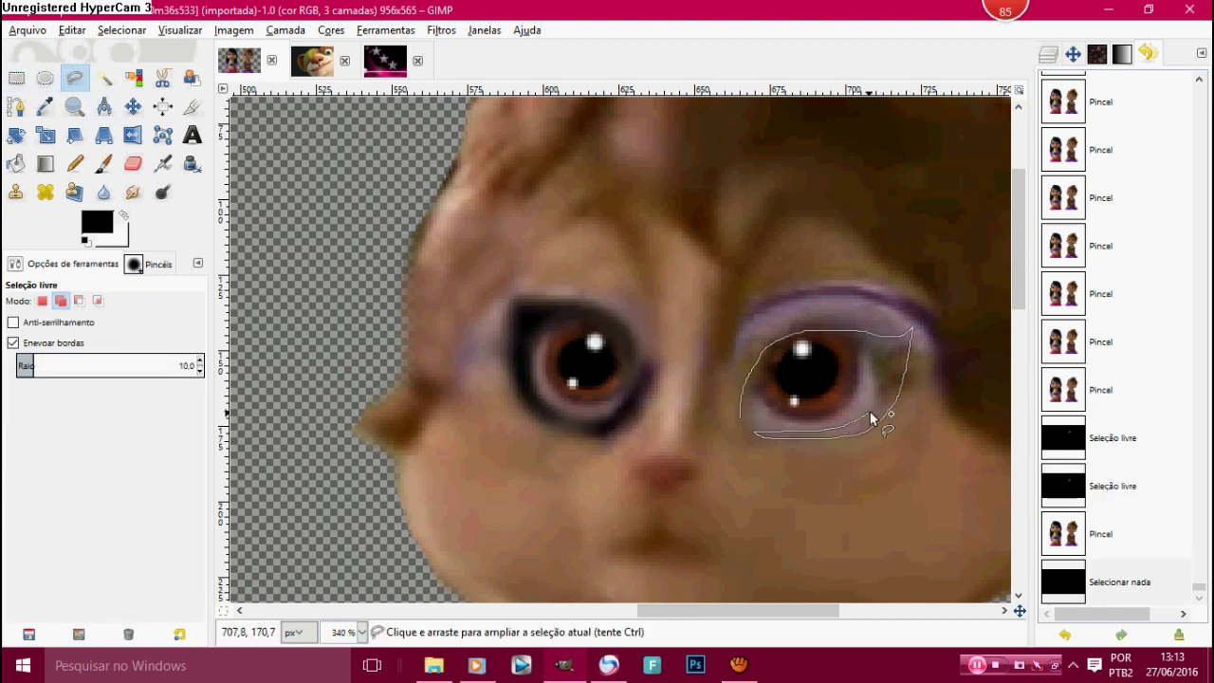
{"action": "left_click_drag", "start_coordinate": [730, 413], "coordinate": [747, 427]}
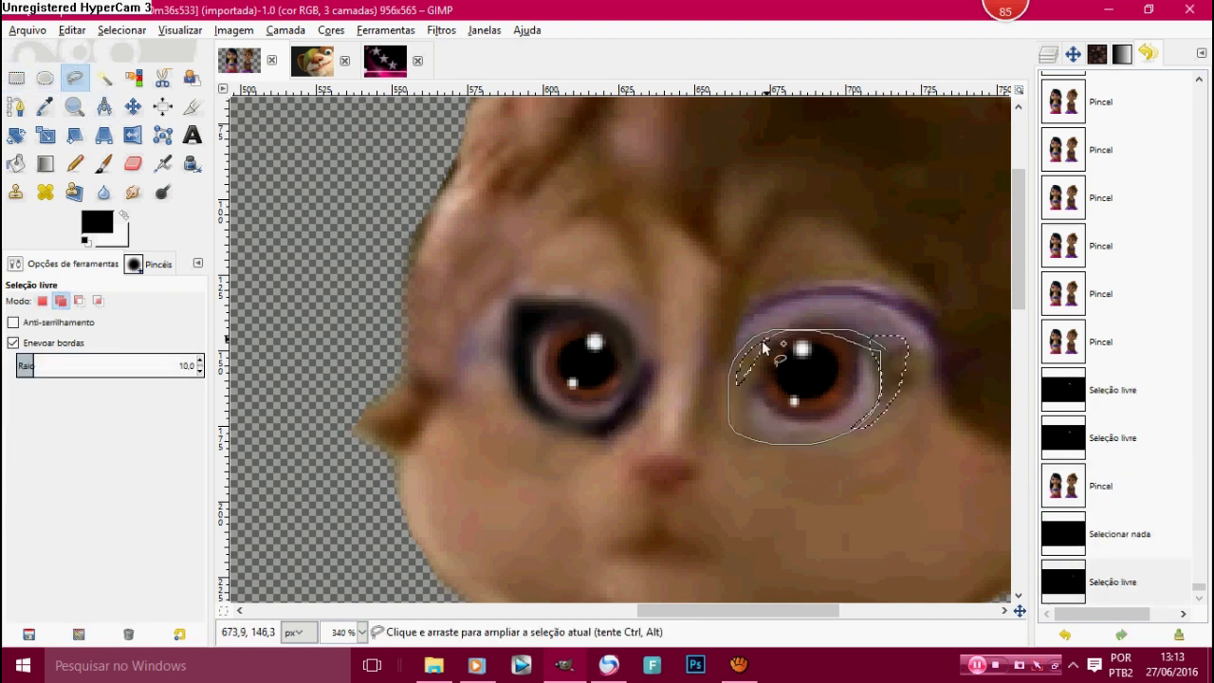
{"action": "key", "text": "p"}
{"action": "left_click_drag", "start_coordinate": [740, 379], "coordinate": [883, 351]}
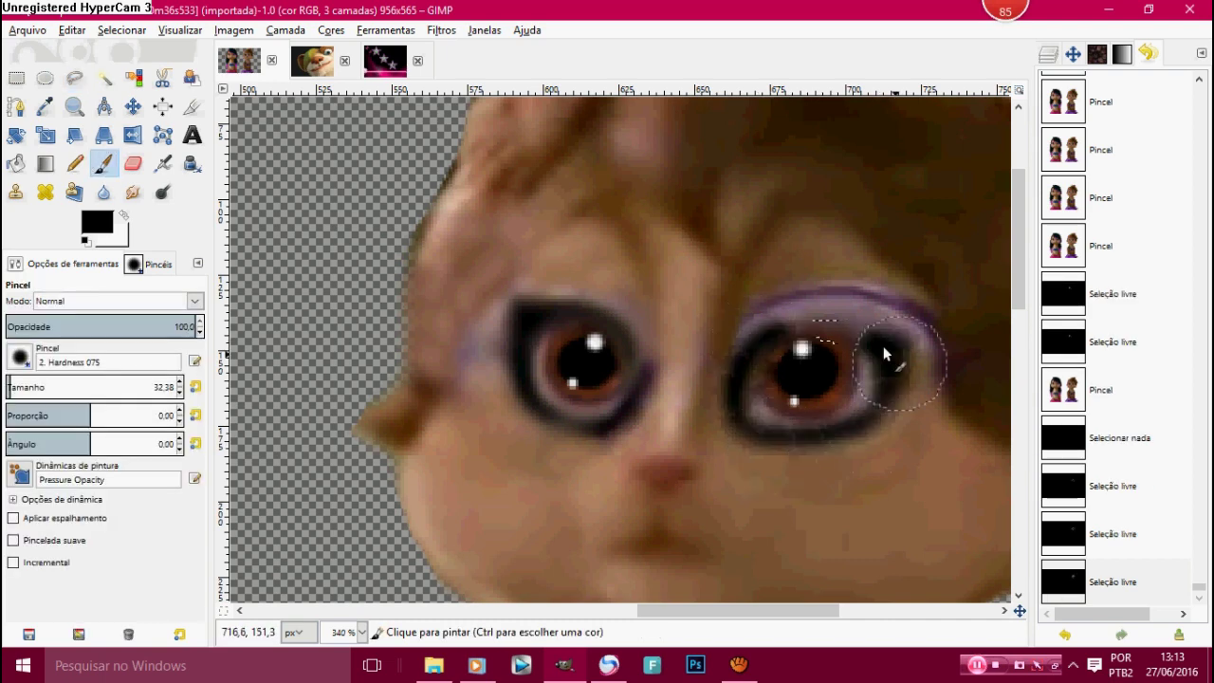
{"action": "key", "text": "ctrl+shift+a"}
{"action": "key", "text": "r"}
Step back in history, reselect around the right eye, then switch to the squirrel image
{"action": "left_click", "coordinate": [1073, 54]}
{"action": "left_click_drag", "start_coordinate": [1125, 614], "coordinate": [1112, 614]}
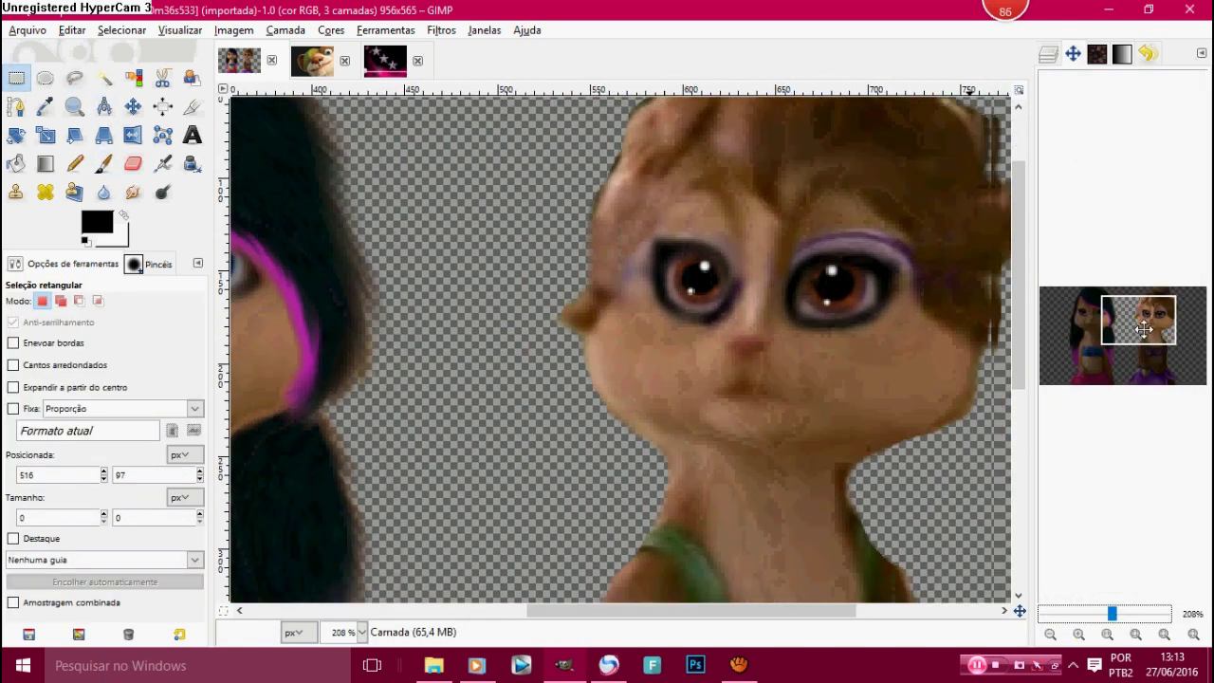
{"action": "left_click", "coordinate": [1146, 54]}
{"action": "left_click", "coordinate": [1114, 486]}
{"action": "left_click", "coordinate": [1114, 390]}
{"action": "left_click", "coordinate": [1119, 342]}
{"action": "key", "text": "f"}
{"action": "left_click", "coordinate": [756, 327]}
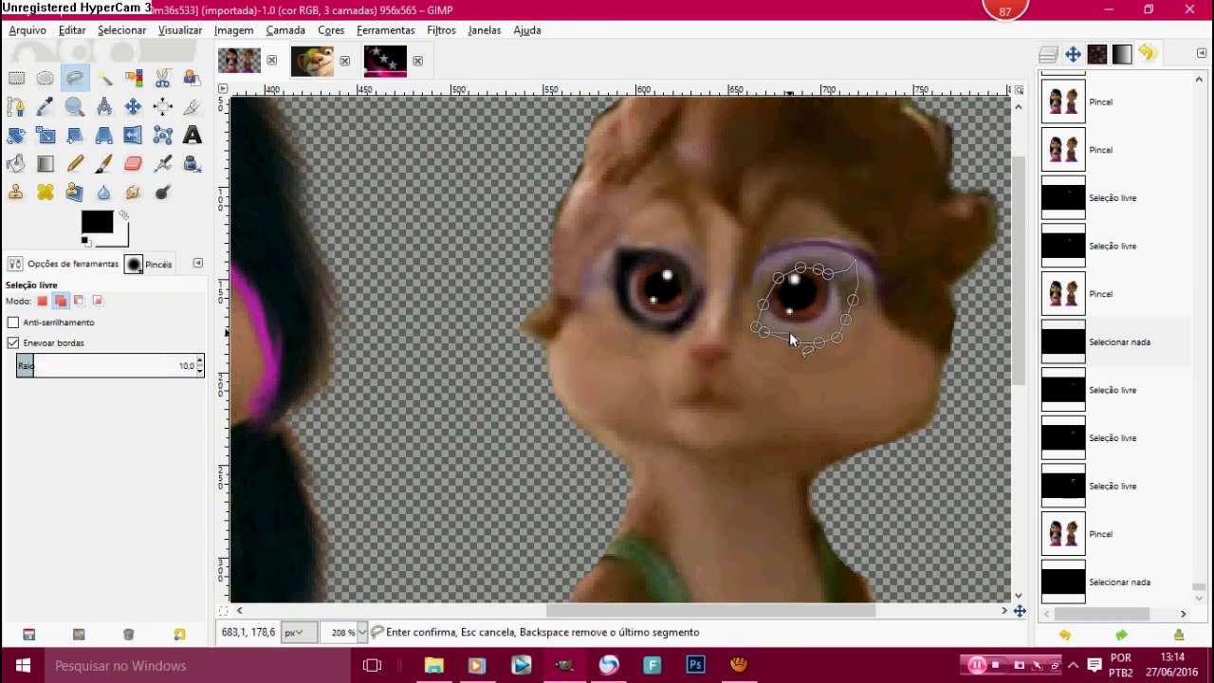
{"action": "key", "text": "Return"}
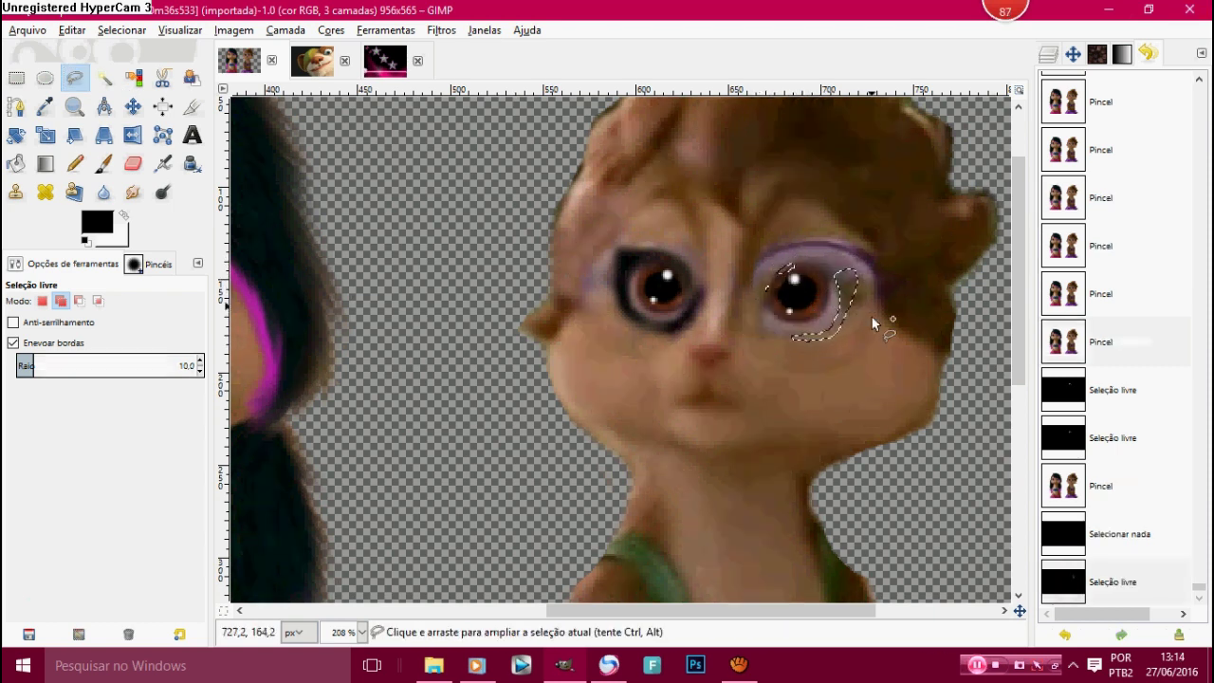
{"action": "key", "text": "alt+2"}
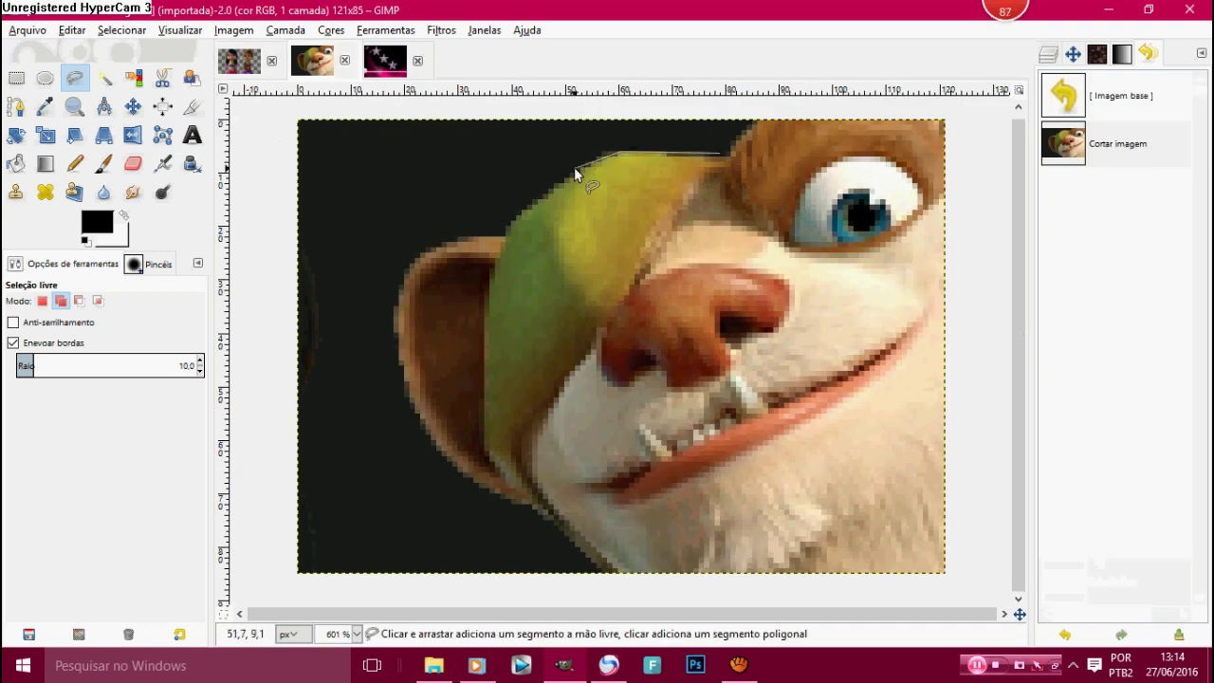
Select and copy the squirrel's green cap, then paste it into the chipmunk picture
{"action": "left_click", "coordinate": [624, 292]}
{"action": "left_click", "coordinate": [717, 154]}
{"action": "left_click", "coordinate": [71, 30]}
{"action": "left_click", "coordinate": [95, 154]}
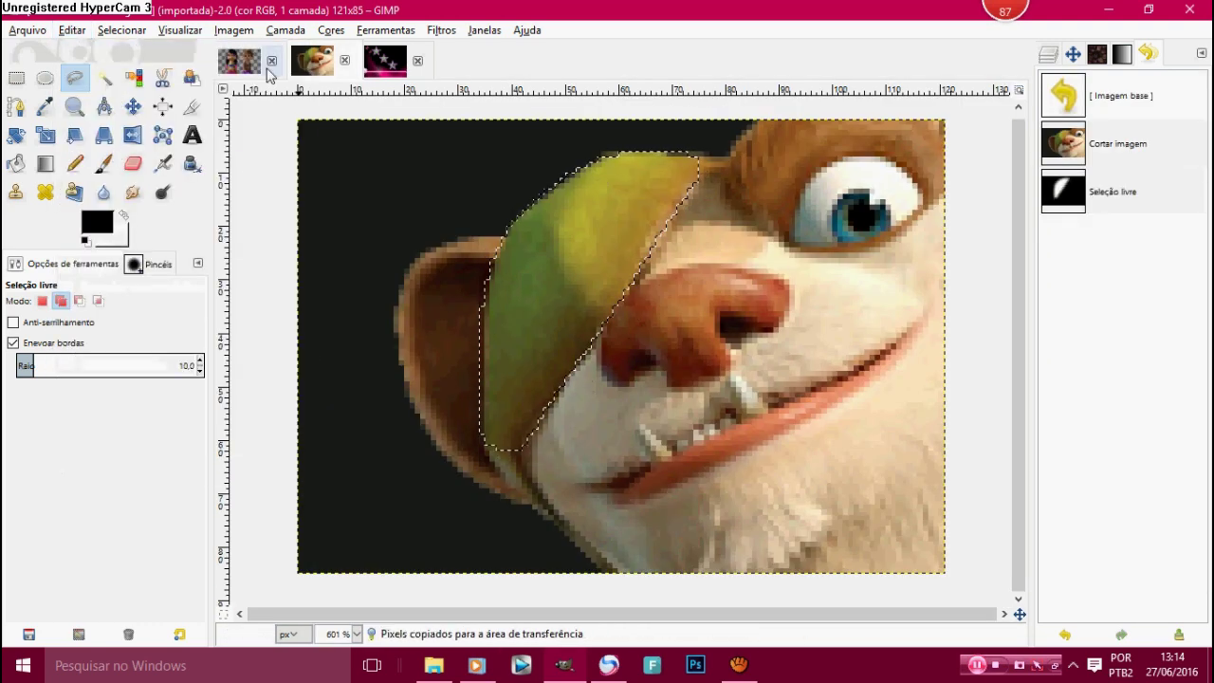
{"action": "left_click", "coordinate": [239, 60]}
{"action": "left_click", "coordinate": [71, 30]}
{"action": "left_click", "coordinate": [92, 190]}
Enlarge the pasted cap and move it onto the right chipmunk's head
{"action": "left_click", "coordinate": [1048, 53]}
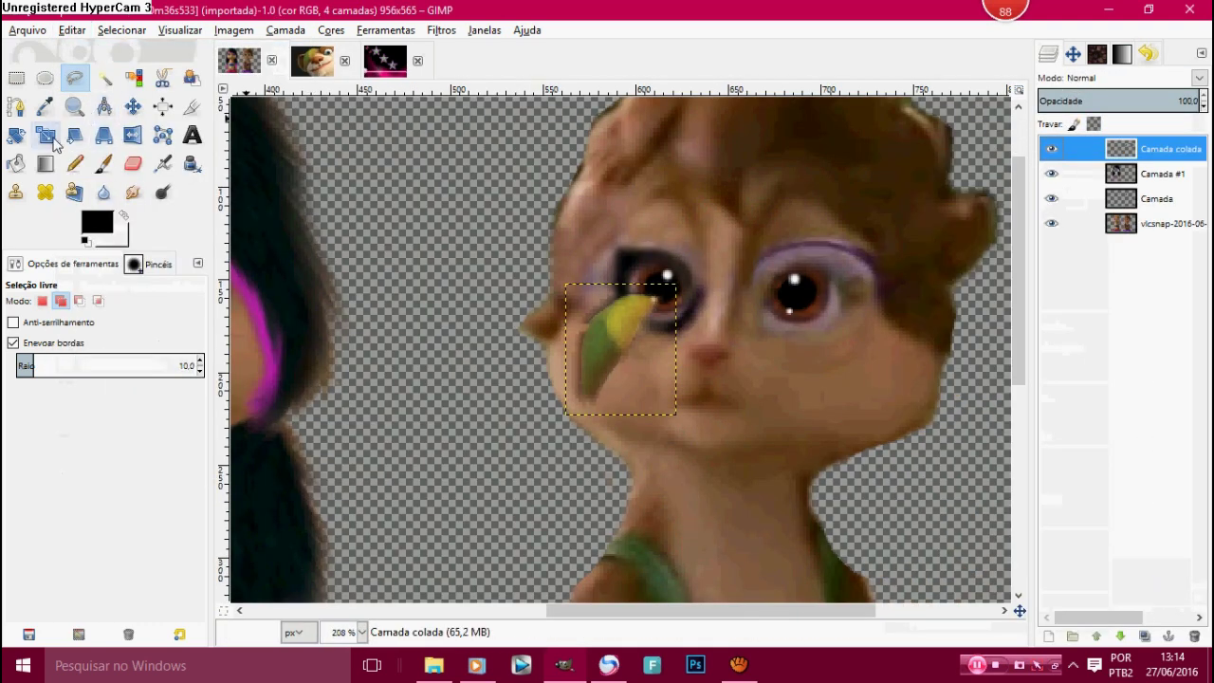
{"action": "key", "text": "shift+f"}
{"action": "key", "text": "1"}
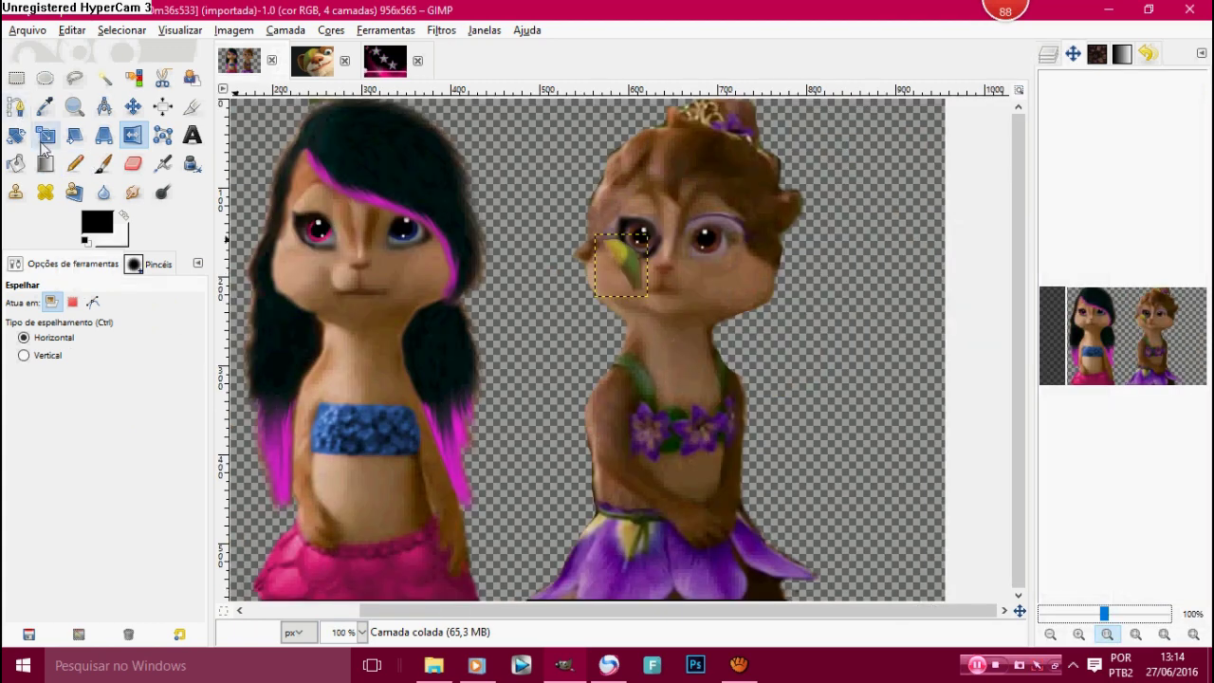
{"action": "left_click", "coordinate": [44, 135]}
{"action": "left_click_drag", "start_coordinate": [595, 233], "coordinate": [495, 163]}
{"action": "key", "text": "Return"}
{"action": "key", "text": "m"}
{"action": "mouse_move", "coordinate": [562, 228]}
{"action": "left_mouse_down"}
{"action": "mouse_move", "coordinate": [699, 209]}
{"action": "mouse_move", "coordinate": [721, 228]}
{"action": "left_mouse_up"}
Nudge the cap into place and enlarge it from its top-left corner
{"action": "key", "text": "shift+t"}
{"action": "key", "text": "Return"}
{"action": "key", "text": "m"}
{"action": "left_click_drag", "start_coordinate": [671, 365], "coordinate": [690, 389]}
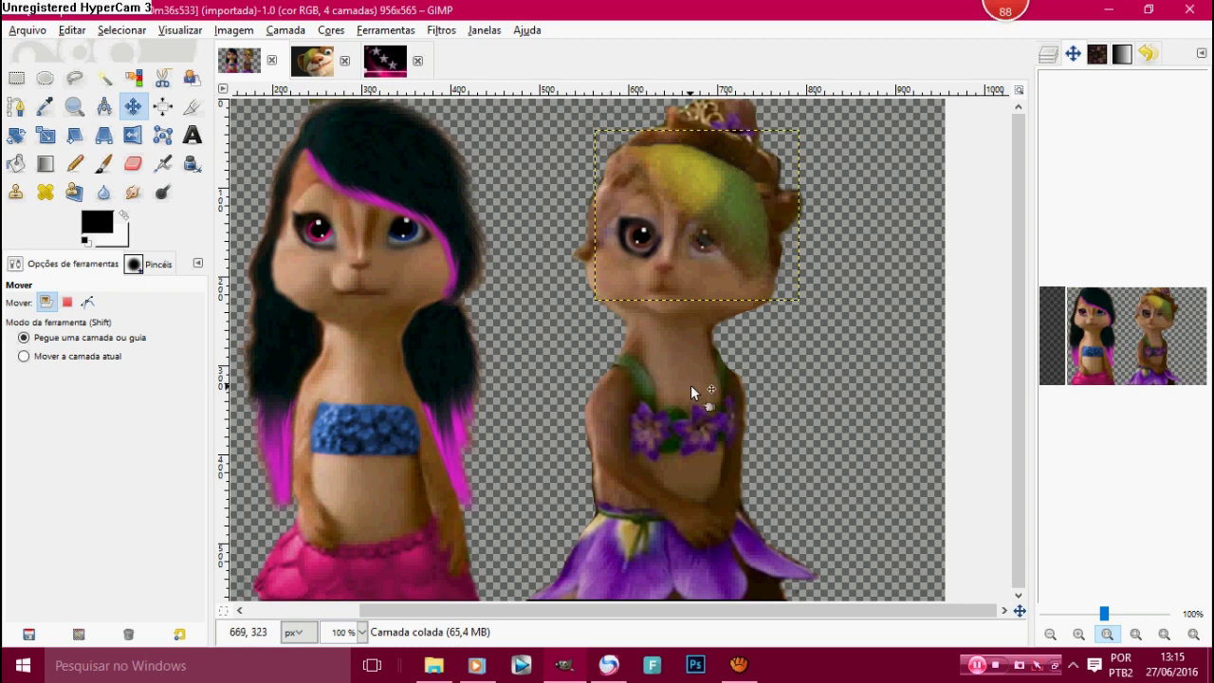
{"action": "key", "text": "shift+t"}
{"action": "left_click_drag", "start_coordinate": [596, 130], "coordinate": [574, 140]}
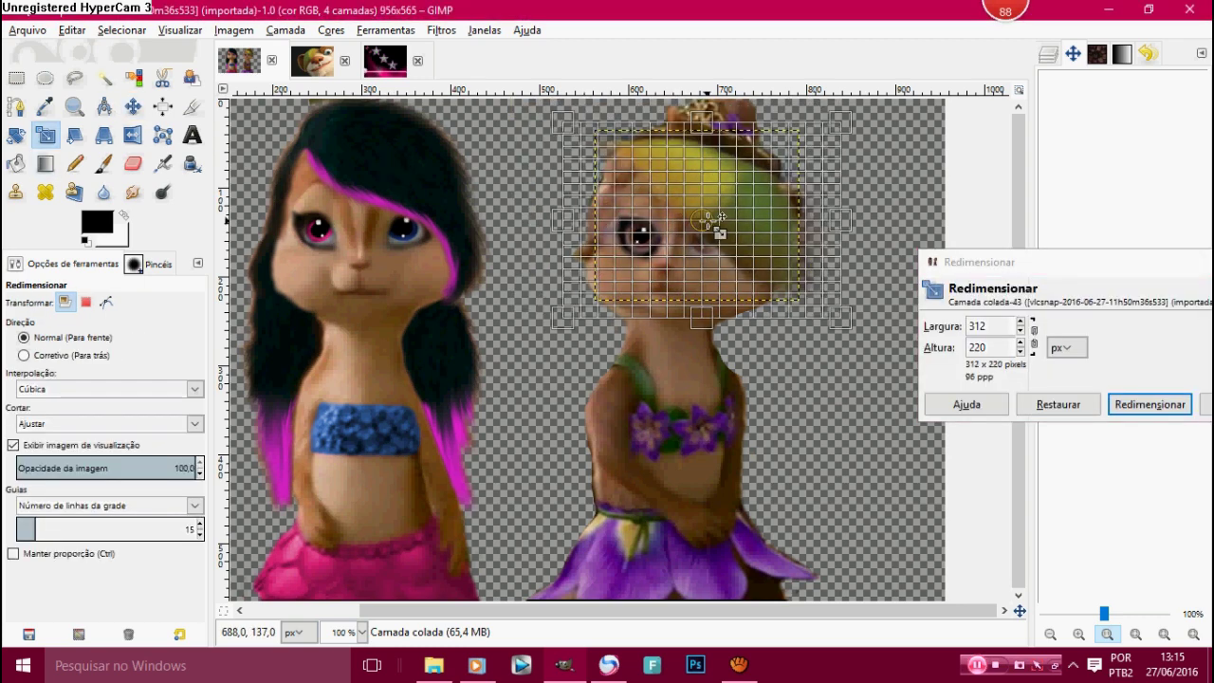
{"action": "key", "text": "Return"}
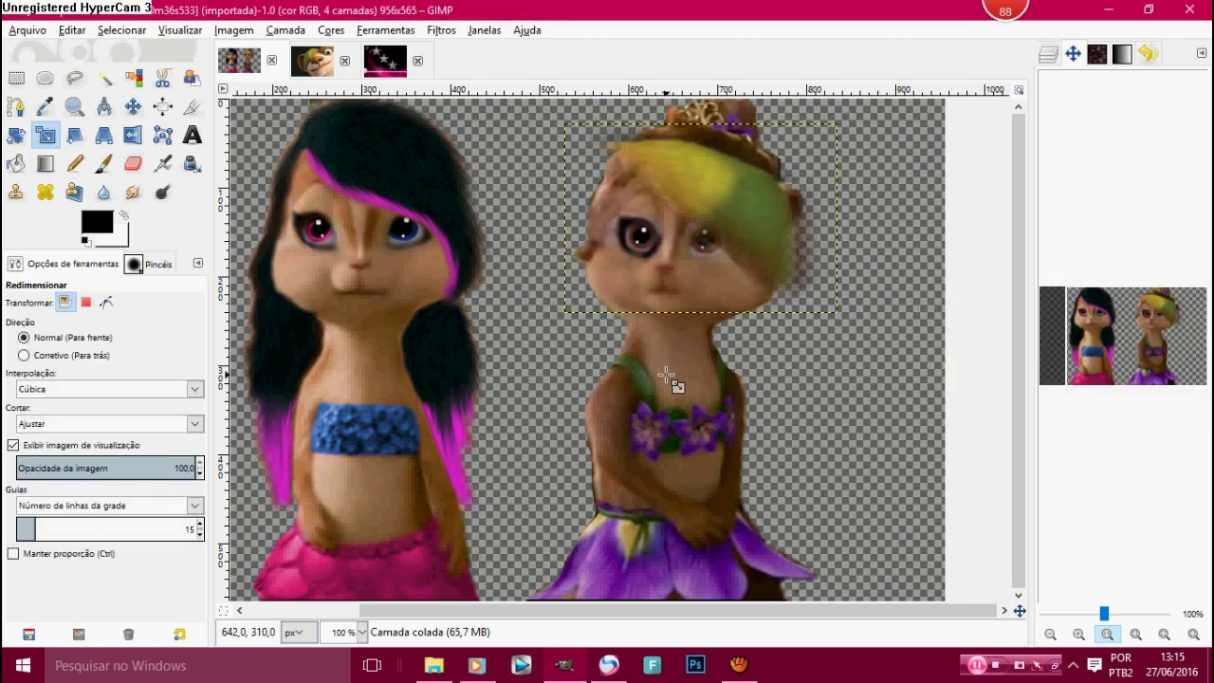
Tilt the cap about 7 degrees, resize it slightly, and shear it slightly wider
{"action": "left_click", "coordinate": [28, 139]}
{"action": "left_click_drag", "start_coordinate": [579, 142], "coordinate": [596, 123]}
{"action": "key", "text": "Return"}
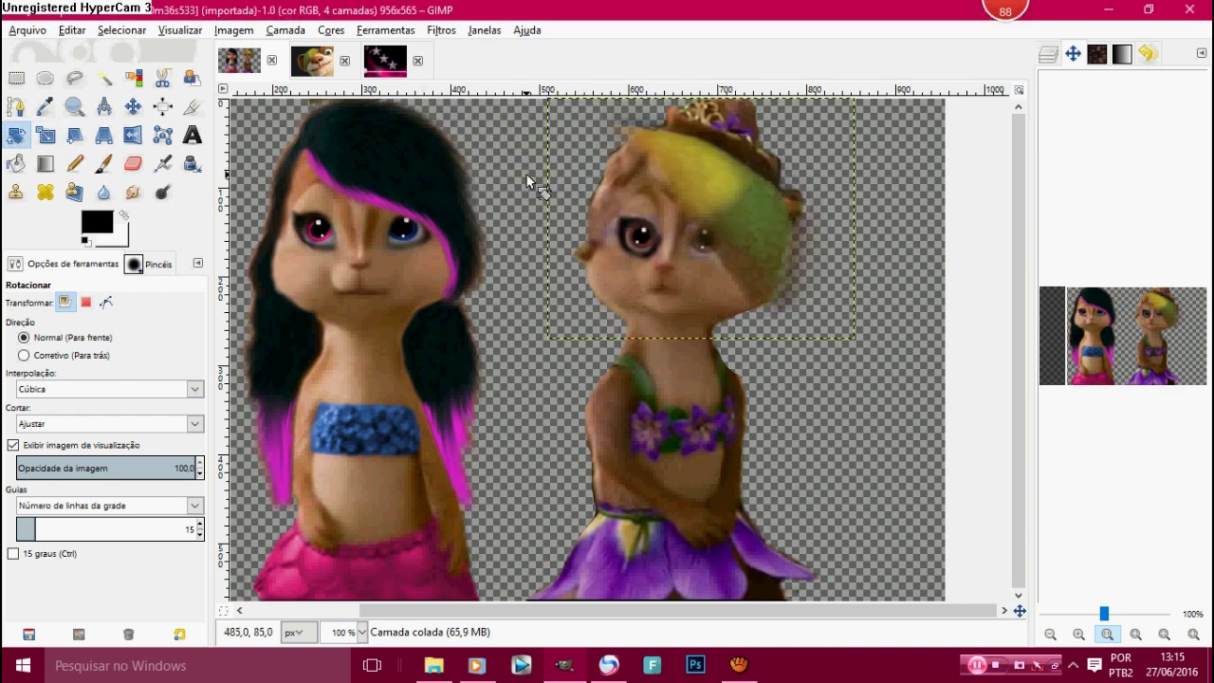
{"action": "key", "text": "shift+e"}
{"action": "key", "text": "shift+t"}
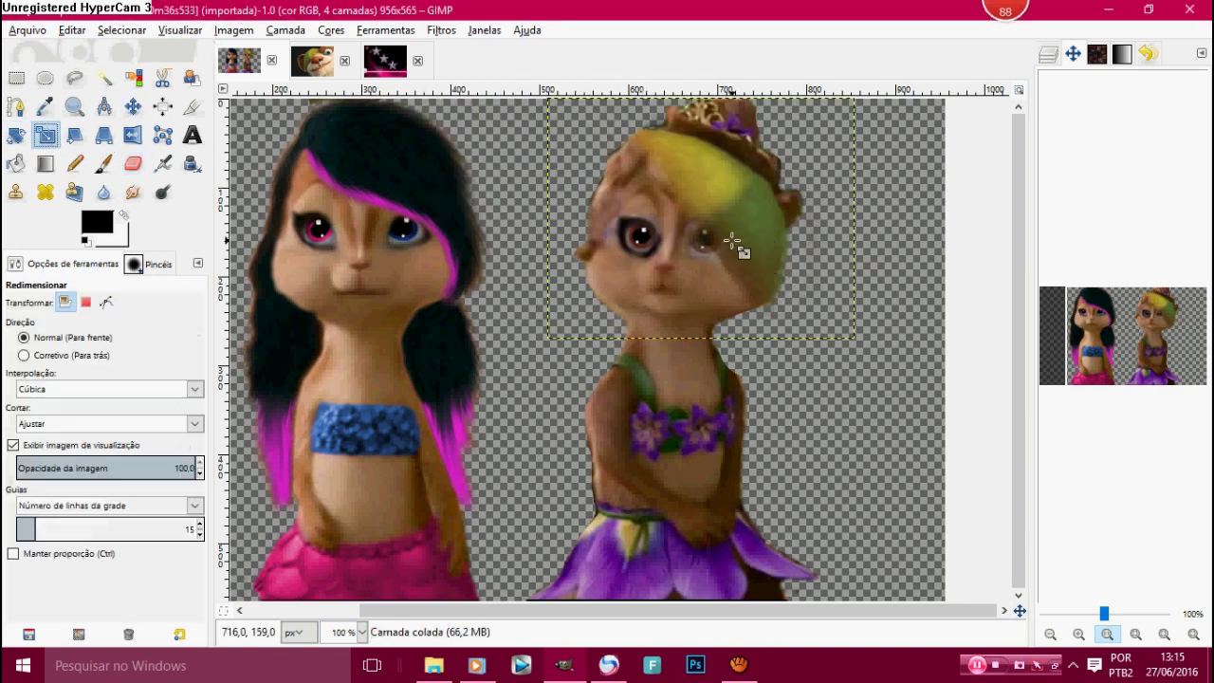
{"action": "left_click_drag", "start_coordinate": [737, 244], "coordinate": [745, 248]}
{"action": "left_click", "coordinate": [1152, 400]}
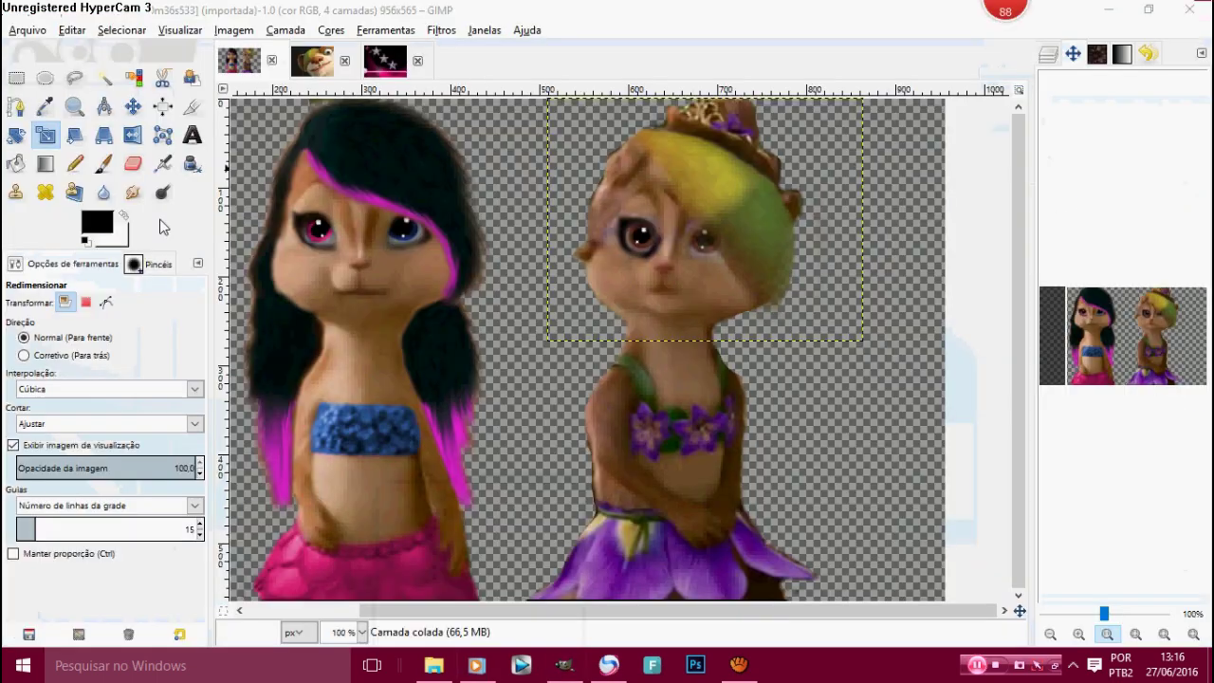
{"action": "left_click", "coordinate": [75, 135]}
{"action": "left_click_drag", "start_coordinate": [664, 237], "coordinate": [679, 237]}
{"action": "left_click", "coordinate": [645, 387]}
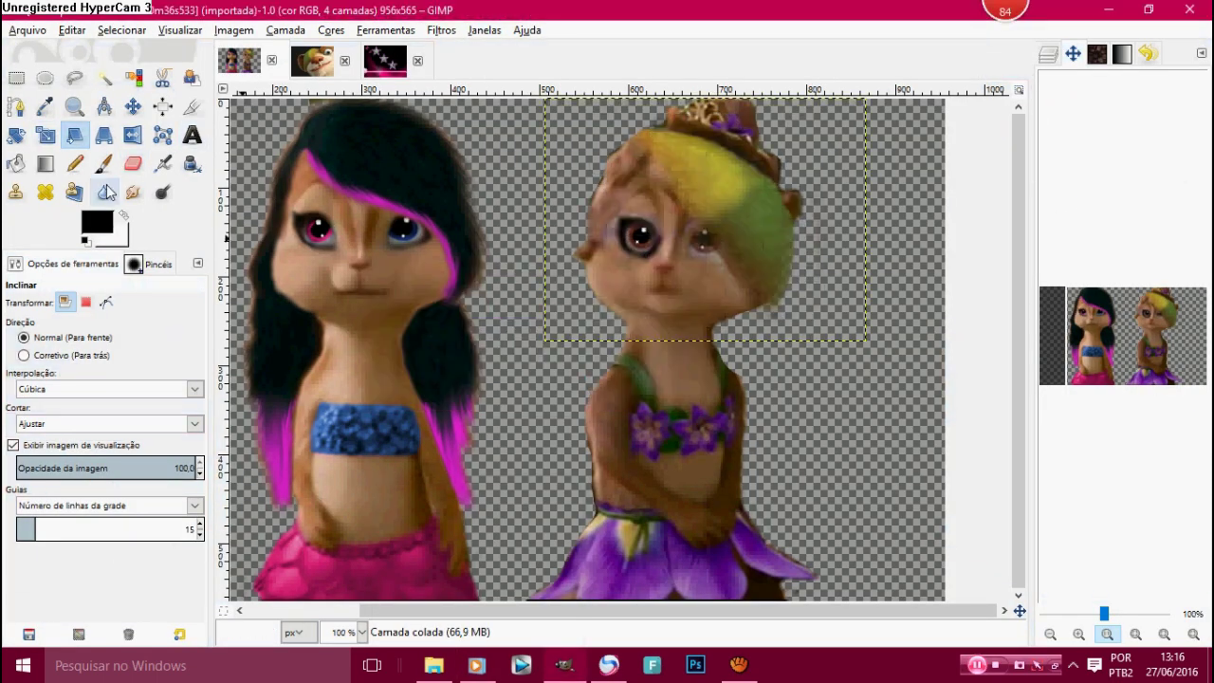
Adjust the pasted cap's perspective to fit the chipmunk's head
{"action": "left_click", "coordinate": [104, 134]}
{"action": "left_click", "coordinate": [734, 229]}
{"action": "left_click_drag", "start_coordinate": [733, 211], "coordinate": [452, 338]}
{"action": "left_click_drag", "start_coordinate": [569, 123], "coordinate": [580, 161]}
{"action": "left_click", "coordinate": [513, 477]}
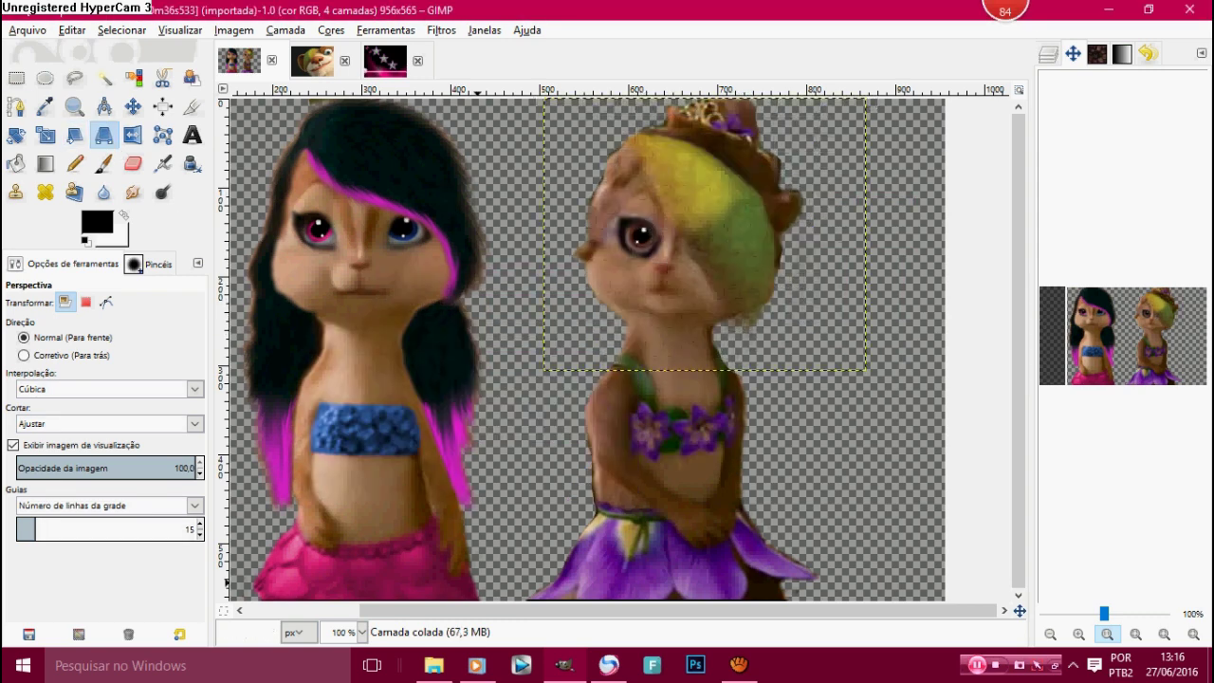
Try the Heal, Clone, Blur/Sharpen and Smudge tools on the green hair
{"action": "left_click", "coordinate": [132, 163]}
{"action": "key", "text": "h"}
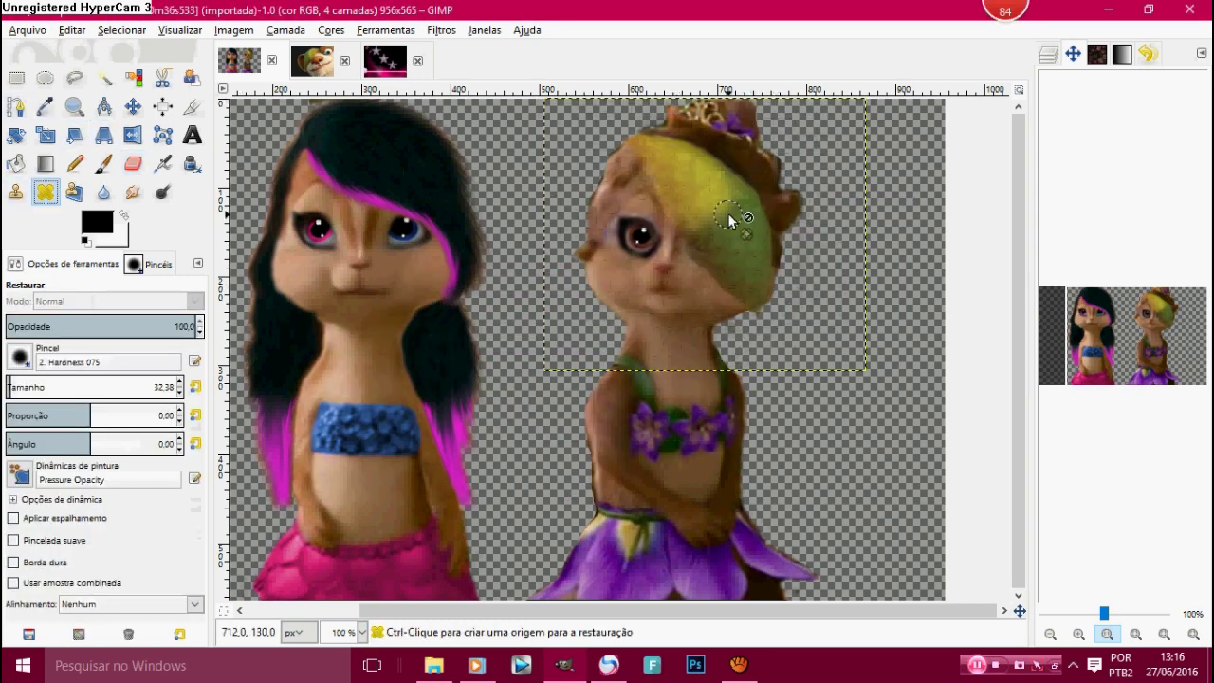
{"action": "left_click", "coordinate": [727, 213], "text": "ctrl"}
{"action": "key", "text": "c"}
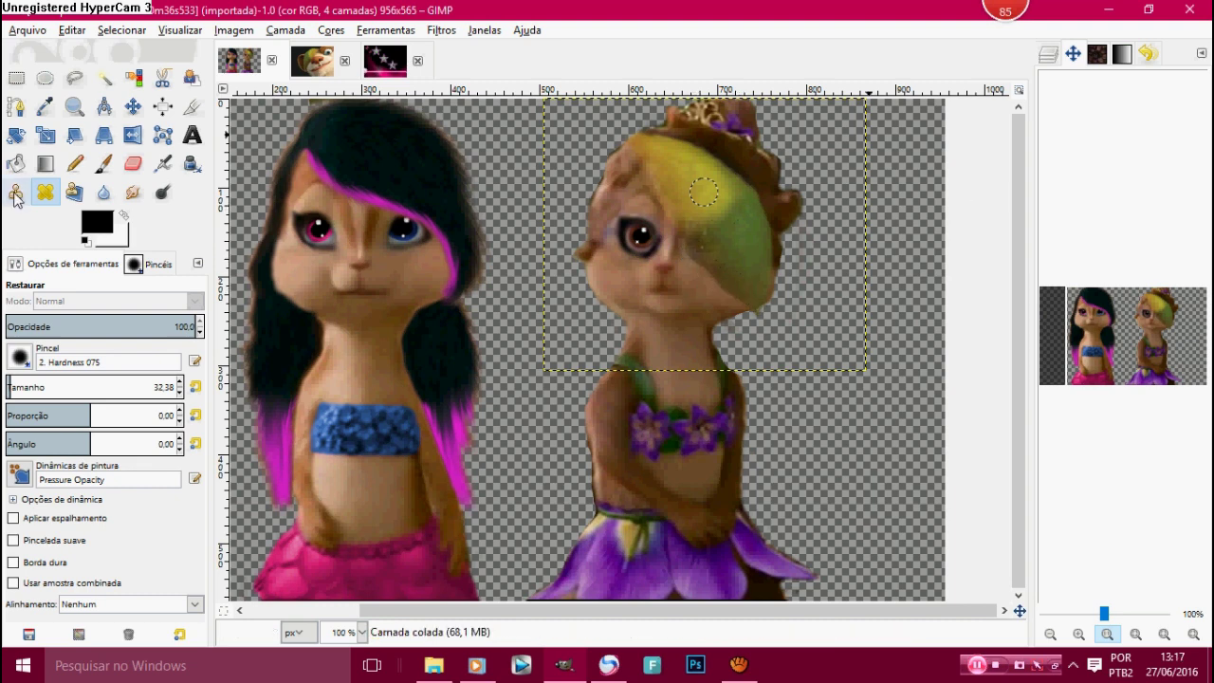
{"action": "key", "text": "shift+u"}
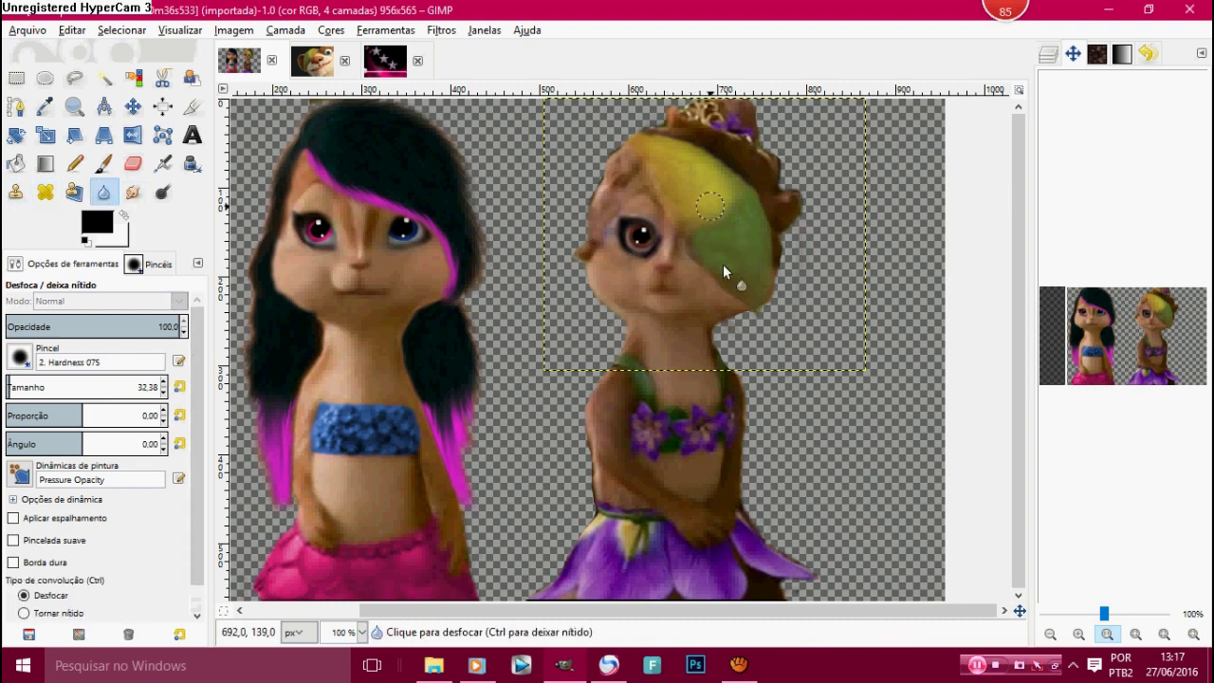
{"action": "key", "text": "s"}
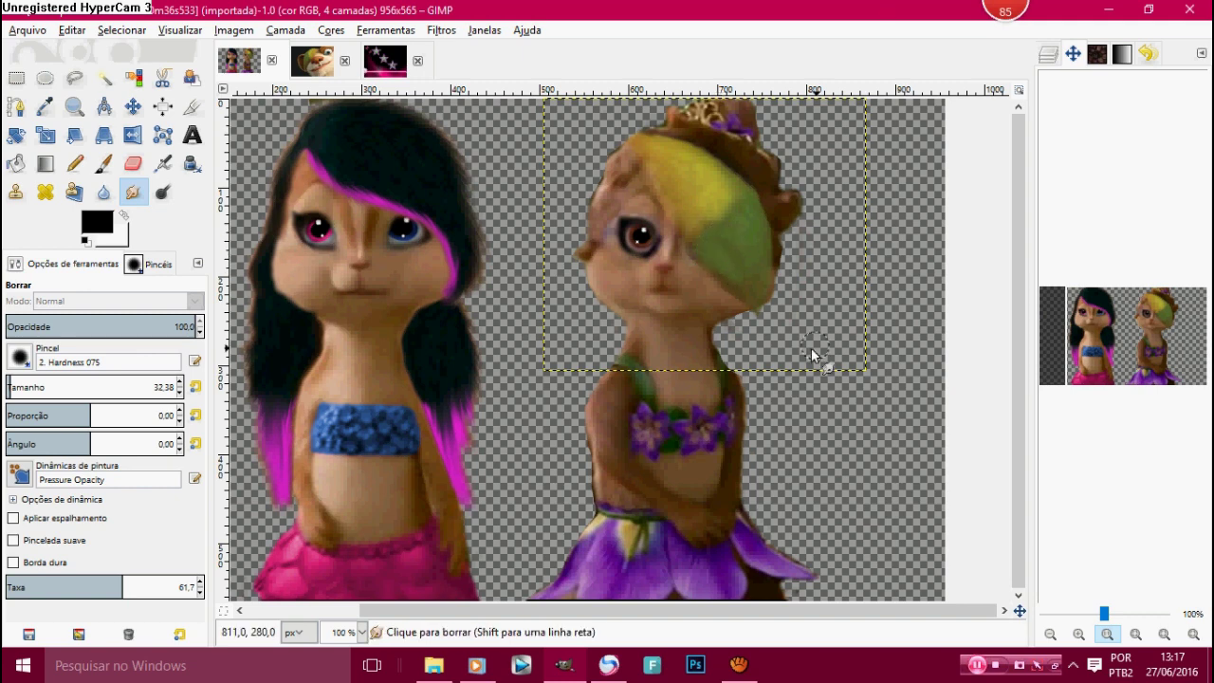
Create a new layer named Camada #2 from the Layers dialog
{"action": "left_click", "coordinate": [133, 163]}
{"action": "right_click", "coordinate": [1150, 332]}
{"action": "left_click", "coordinate": [939, 31]}
{"action": "left_click", "coordinate": [958, 282]}
Draw a freehand selection around the right chipmunk's hair
{"action": "key", "text": "f"}
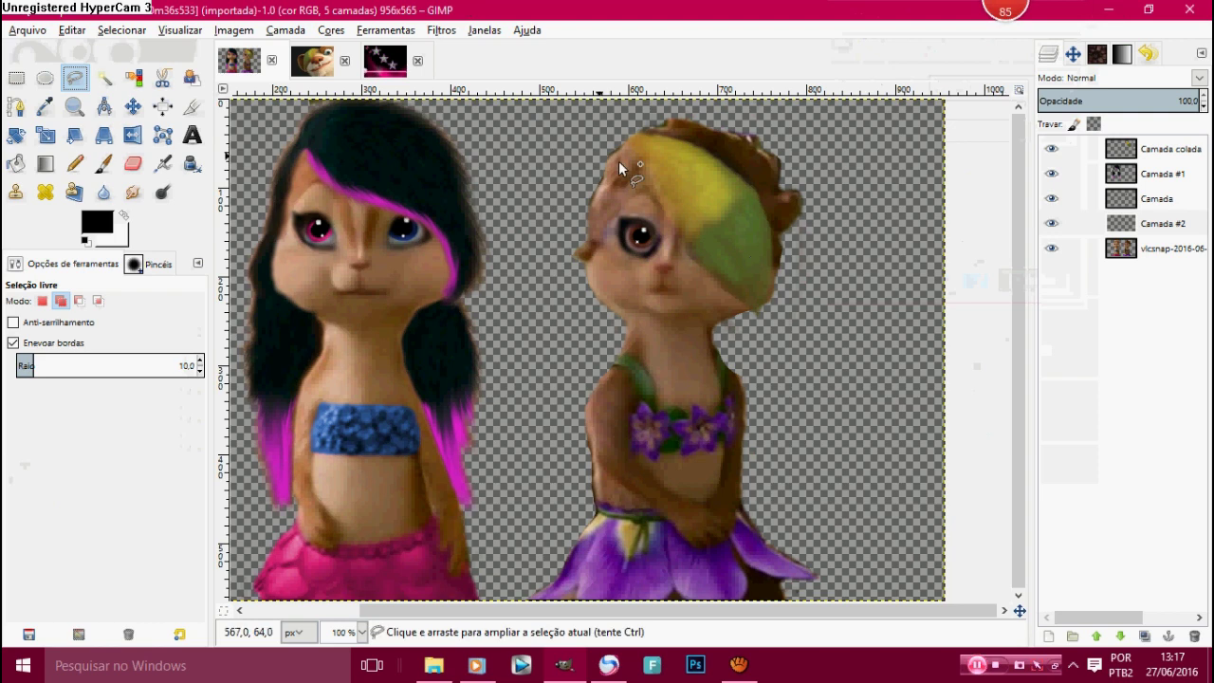
{"action": "mouse_move", "coordinate": [770, 261]}
{"action": "left_mouse_down"}
{"action": "mouse_move", "coordinate": [733, 380]}
{"action": "mouse_move", "coordinate": [702, 127]}
{"action": "mouse_move", "coordinate": [581, 367]}
{"action": "left_mouse_up"}
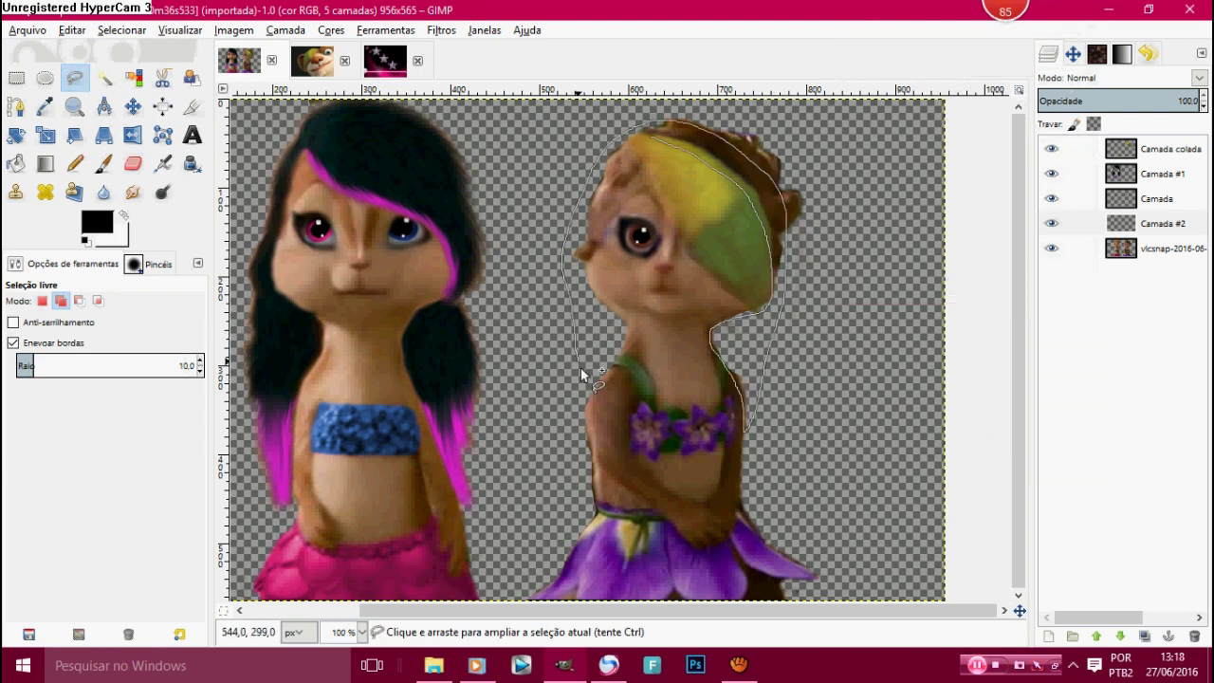
{"action": "left_click", "coordinate": [654, 135]}
{"action": "left_click", "coordinate": [103, 163]}
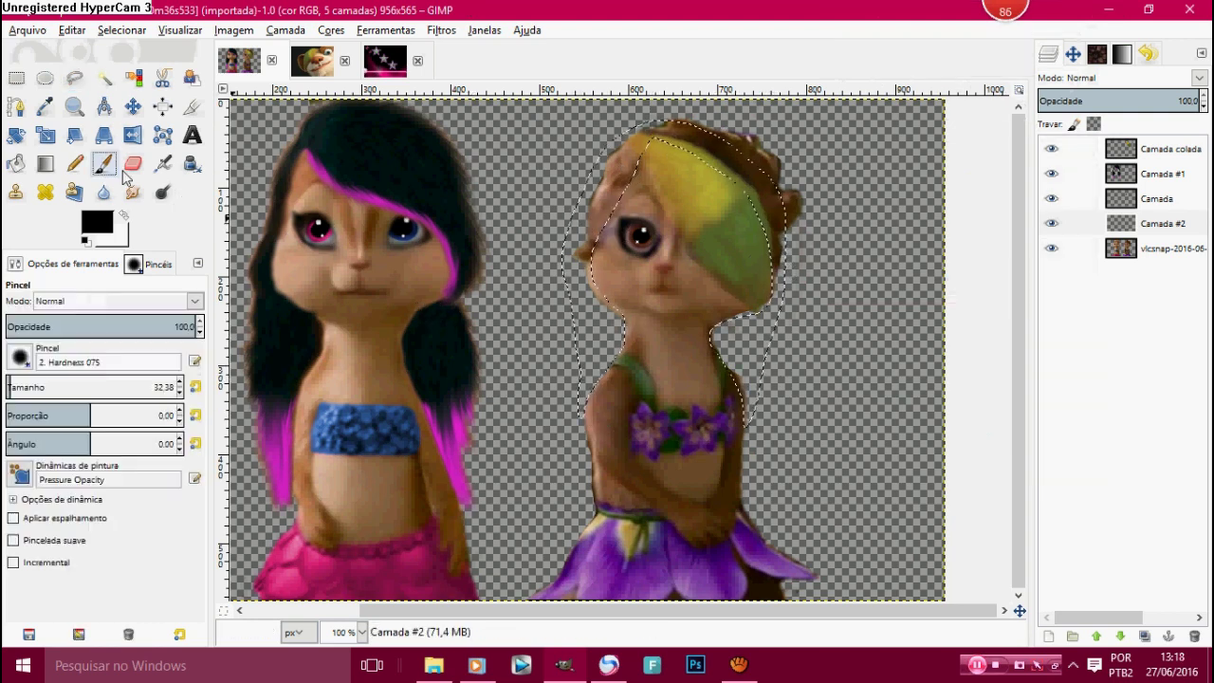
Try foreground colours, cancel, and sample dark brown from the chipmunk's hair
{"action": "left_click", "coordinate": [95, 221]}
{"action": "left_click_drag", "start_coordinate": [168, 228], "coordinate": [169, 270]}
{"action": "left_click", "coordinate": [77, 165]}
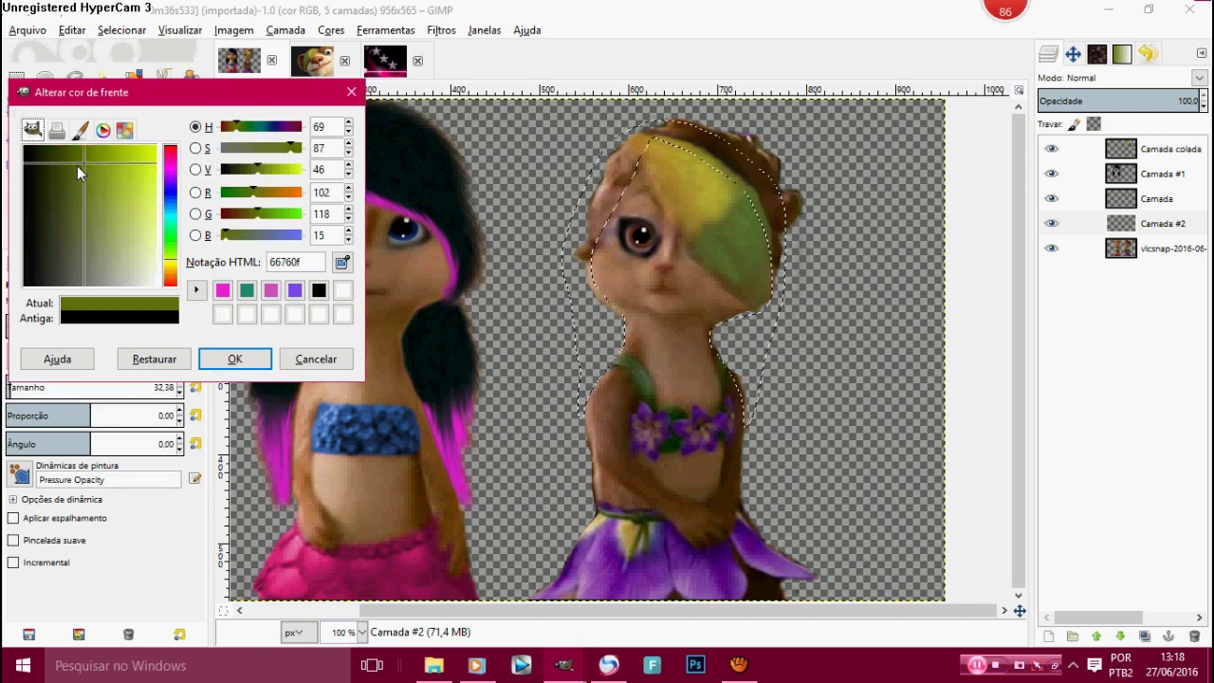
{"action": "left_click", "coordinate": [169, 284]}
{"action": "left_click", "coordinate": [92, 168]}
{"action": "left_click", "coordinate": [62, 186]}
{"action": "left_click", "coordinate": [63, 229]}
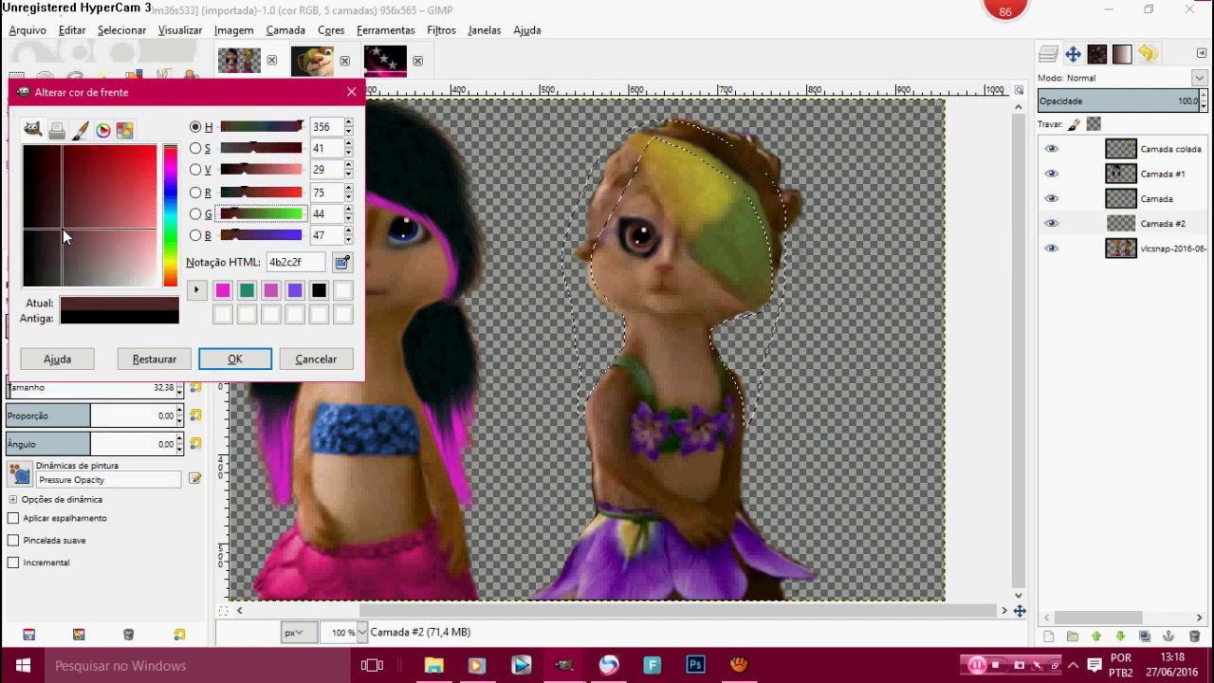
{"action": "left_click", "coordinate": [316, 358]}
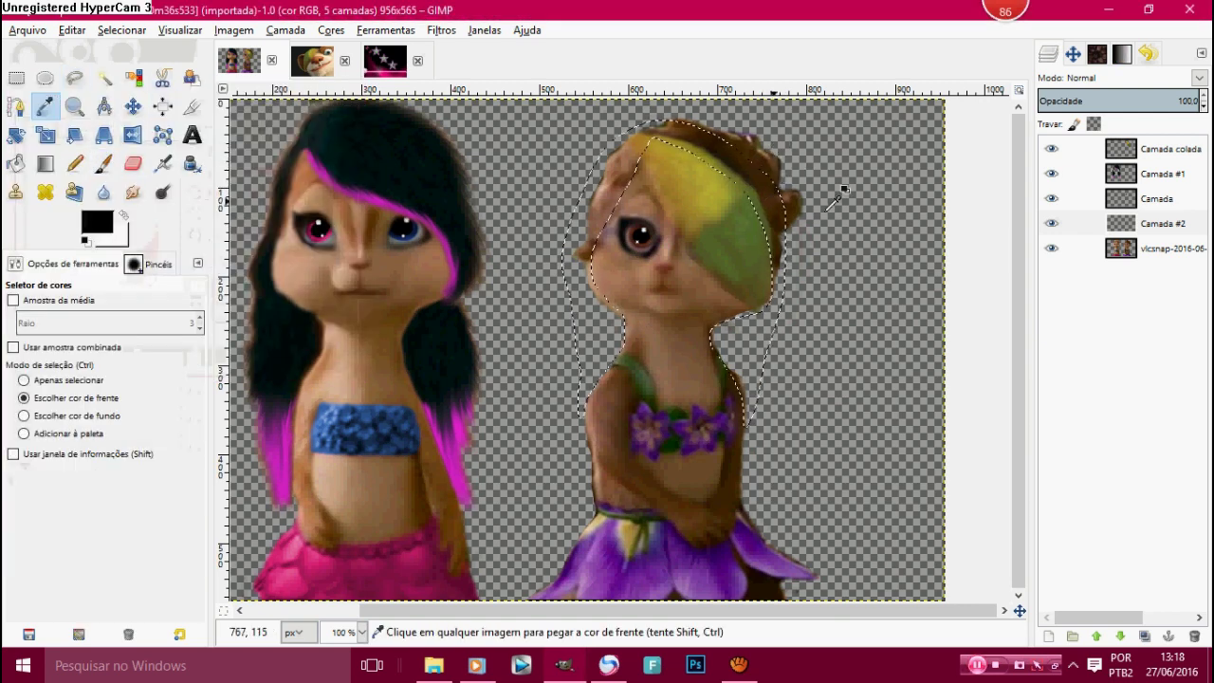
{"action": "left_click", "coordinate": [778, 143], "text": "ctrl"}
Paint the selected hair dark brown on Camada #2 with a brush size around 95
{"action": "mouse_move", "coordinate": [588, 186]}
{"action": "left_mouse_down"}
{"action": "mouse_move", "coordinate": [611, 373]}
{"action": "mouse_move", "coordinate": [736, 325]}
{"action": "mouse_move", "coordinate": [791, 157]}
{"action": "left_mouse_up"}
{"action": "left_click", "coordinate": [1163, 223]}
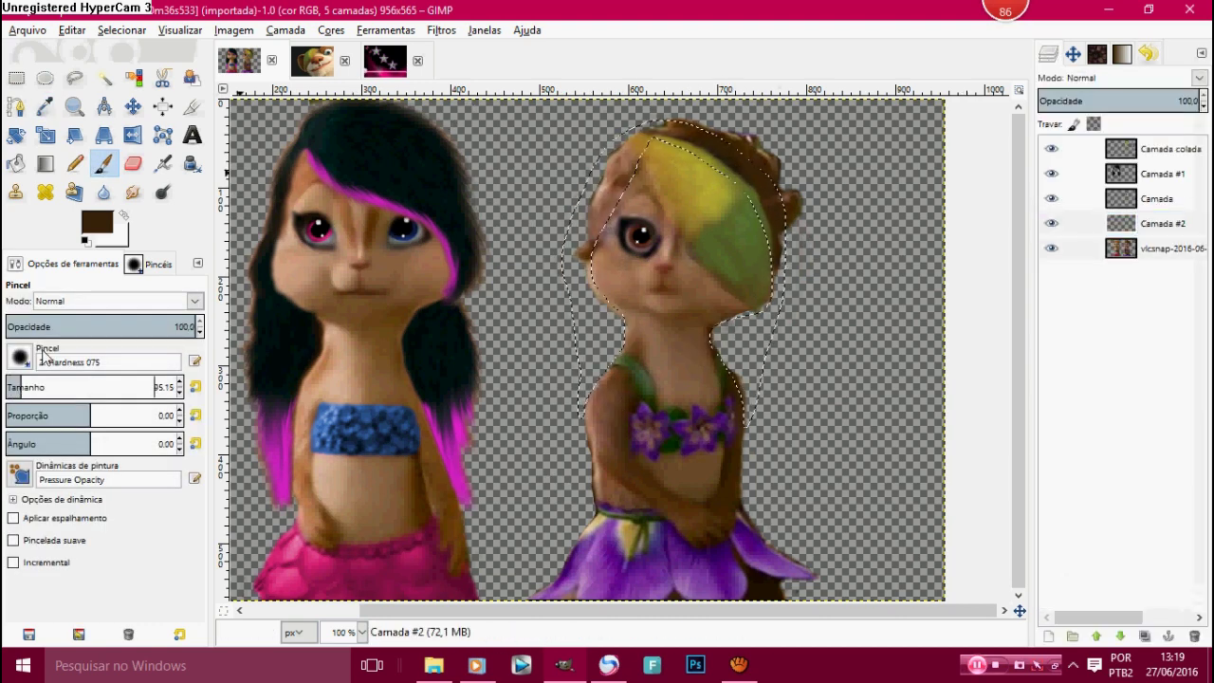
{"action": "left_click_drag", "start_coordinate": [588, 190], "coordinate": [607, 398]}
{"action": "left_click_drag", "start_coordinate": [740, 237], "coordinate": [637, 256]}
{"action": "left_click", "coordinate": [441, 29]}
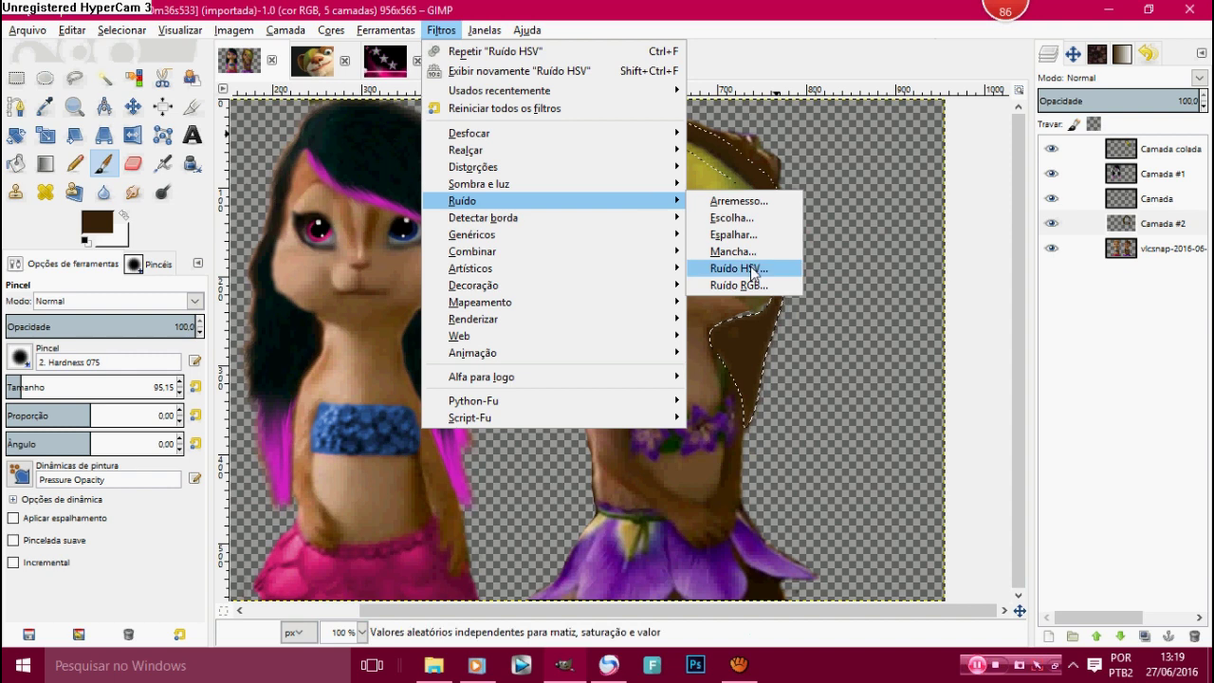
Add HSV Noise to the brown hair with noise retention 6 and hue 89
{"action": "key", "text": "Escape"}
{"action": "left_click_drag", "start_coordinate": [664, 424], "coordinate": [647, 424]}
{"action": "left_click_drag", "start_coordinate": [569, 450], "coordinate": [624, 450]}
{"action": "left_click", "coordinate": [613, 544]}
Move the Camada #2 layer up to the top of the layer stack
{"action": "left_click", "coordinate": [1171, 149]}
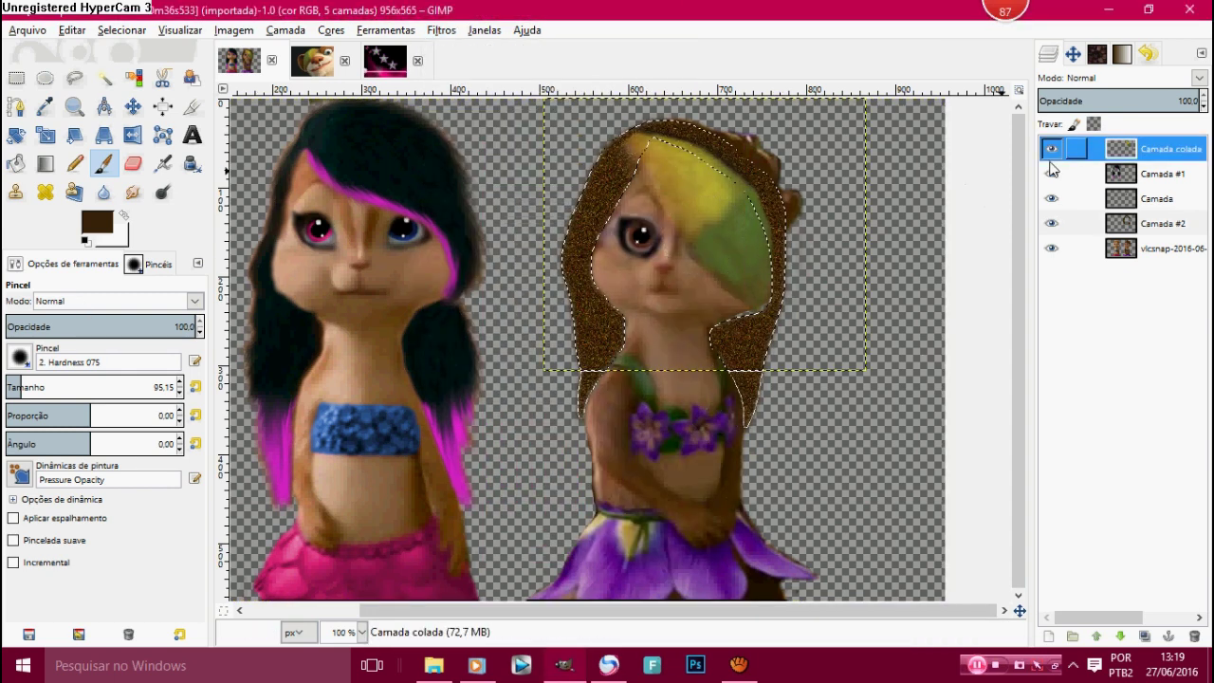
{"action": "key", "text": "shift+e"}
{"action": "left_click", "coordinate": [1163, 223]}
{"action": "left_click", "coordinate": [1097, 637]}
{"action": "left_click", "coordinate": [1096, 637]}
{"action": "left_click", "coordinate": [1097, 636]}
Smudge the hair edges into strands with the Bristles 02 brush at size 21.92
{"action": "left_click", "coordinate": [132, 192]}
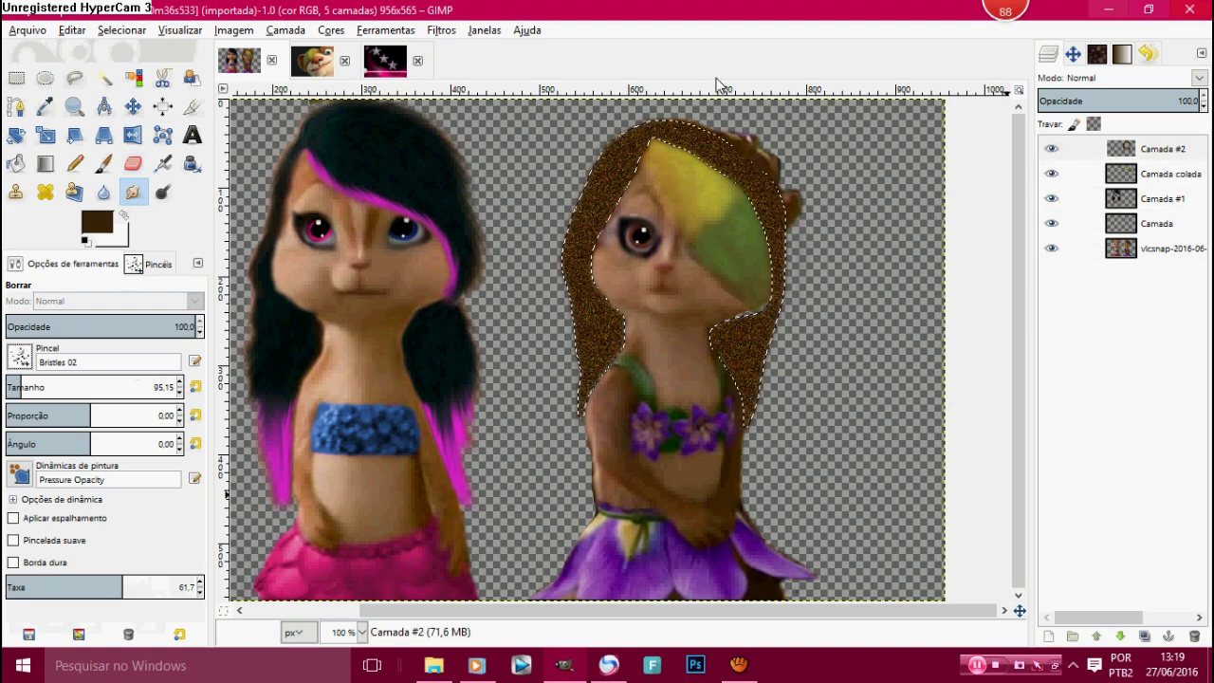
{"action": "left_click", "coordinate": [1073, 53]}
{"action": "scroll", "coordinate": [1136, 303], "scroll_direction": "up", "scroll_amount": 5}
{"action": "left_click_drag", "start_coordinate": [1135, 303], "coordinate": [1137, 298]}
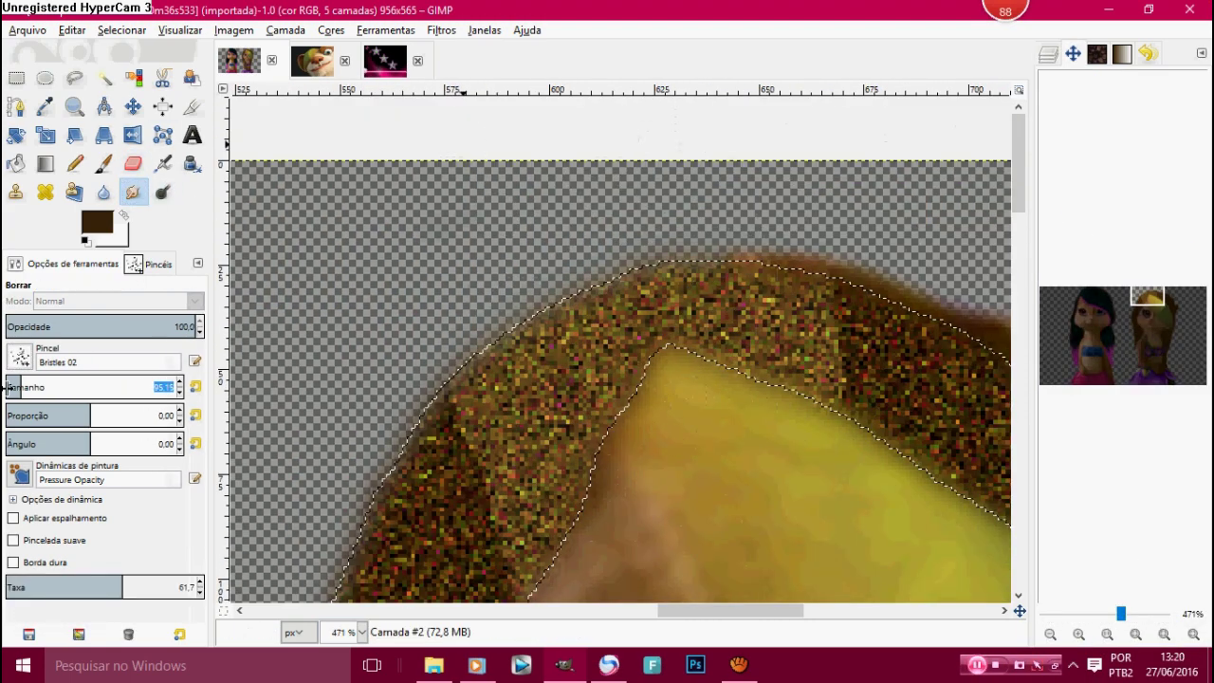
{"action": "scroll", "coordinate": [732, 341], "scroll_direction": "down", "scroll_amount": 5}
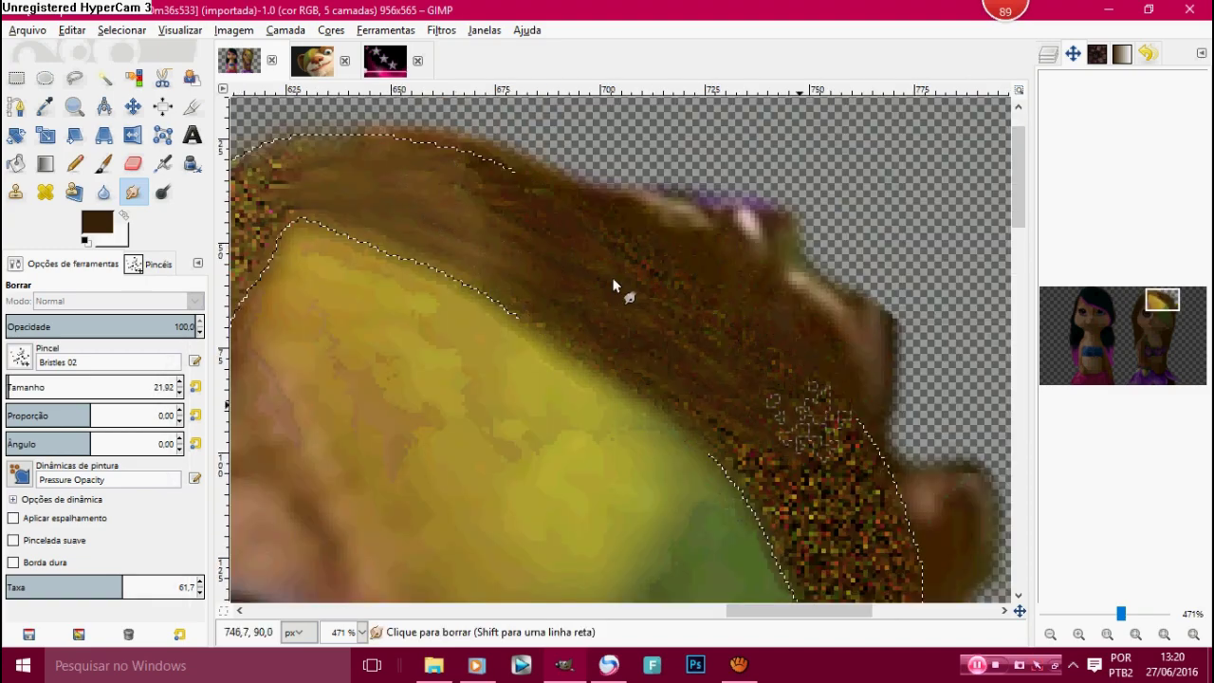
{"action": "scroll", "coordinate": [845, 564], "scroll_direction": "right", "scroll_amount": 5}
{"action": "left_click_drag", "start_coordinate": [883, 380], "coordinate": [892, 456]}
{"action": "scroll", "coordinate": [845, 366], "scroll_direction": "down", "scroll_amount": 3}
{"action": "left_click_drag", "start_coordinate": [845, 366], "coordinate": [779, 357]}
{"action": "scroll", "coordinate": [778, 357], "scroll_direction": "down", "scroll_amount": 3}
{"action": "scroll", "coordinate": [664, 482], "scroll_direction": "up", "scroll_amount": 2}
{"action": "scroll", "coordinate": [759, 292], "scroll_direction": "down", "scroll_amount": 2}
{"action": "scroll", "coordinate": [707, 420], "scroll_direction": "left", "scroll_amount": 5}
{"action": "scroll", "coordinate": [501, 482], "scroll_direction": "up", "scroll_amount": 5}
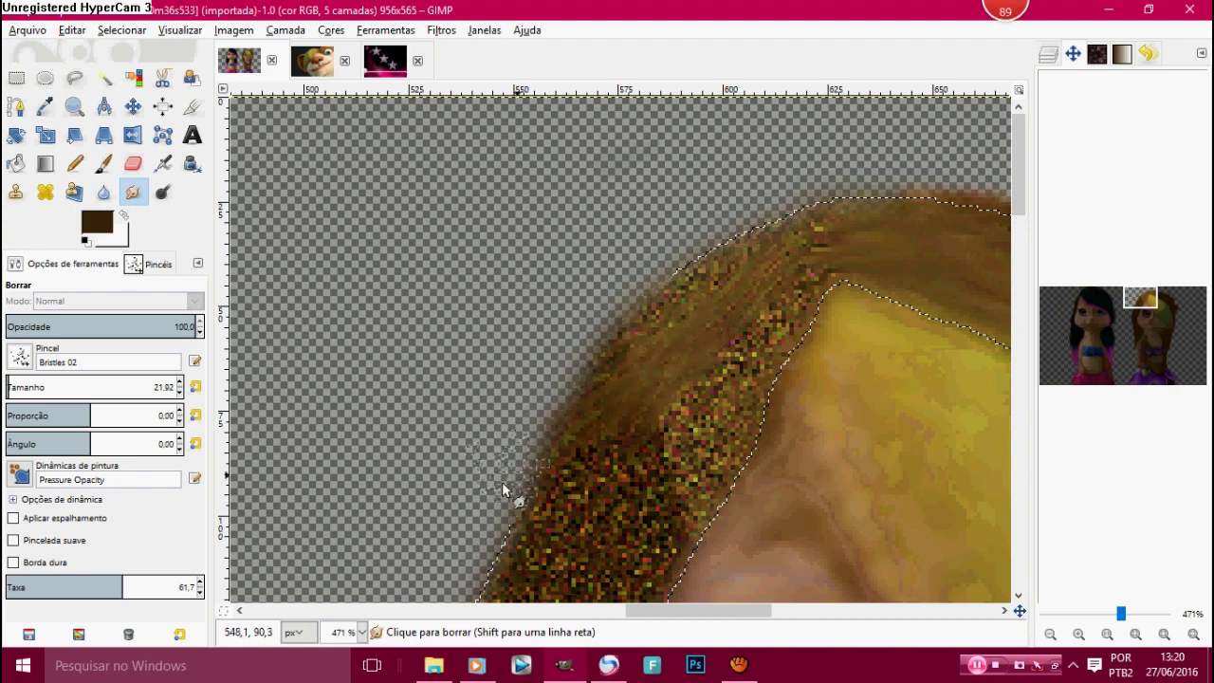
{"action": "scroll", "coordinate": [569, 285], "scroll_direction": "down", "scroll_amount": 3}
{"action": "scroll", "coordinate": [467, 316], "scroll_direction": "down", "scroll_amount": 2}
{"action": "scroll", "coordinate": [508, 370], "scroll_direction": "down", "scroll_amount": 3}
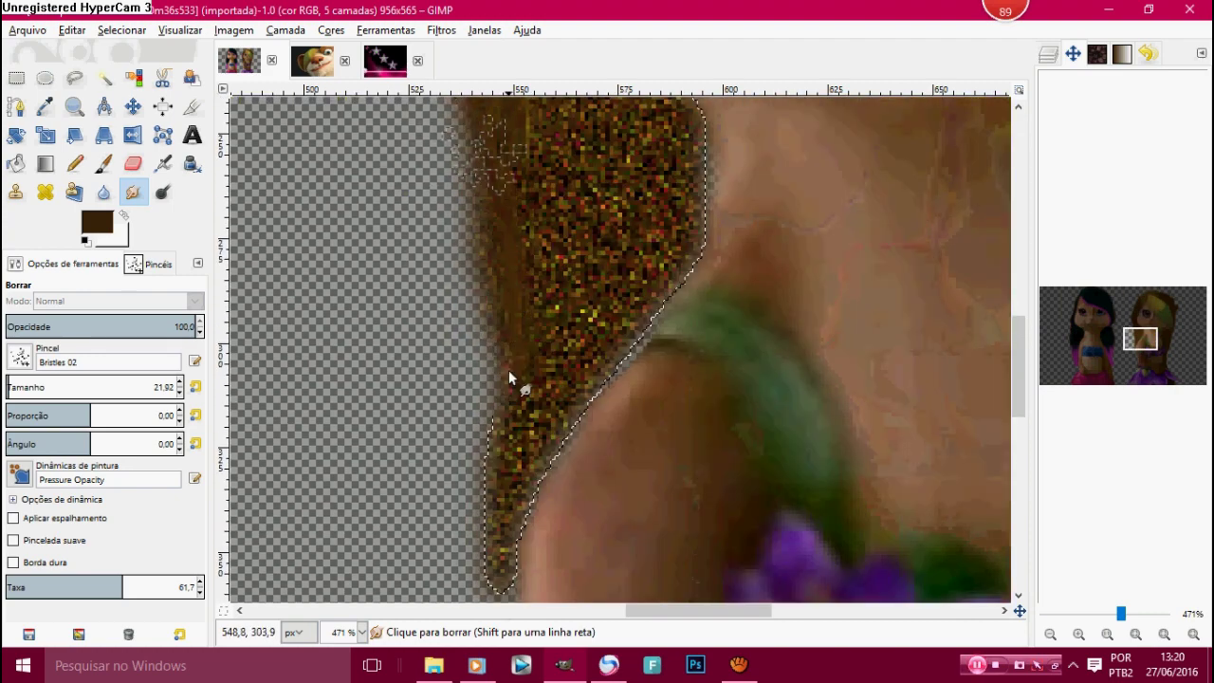
{"action": "scroll", "coordinate": [547, 216], "scroll_direction": "up", "scroll_amount": 1}
{"action": "scroll", "coordinate": [622, 400], "scroll_direction": "up", "scroll_amount": 5}
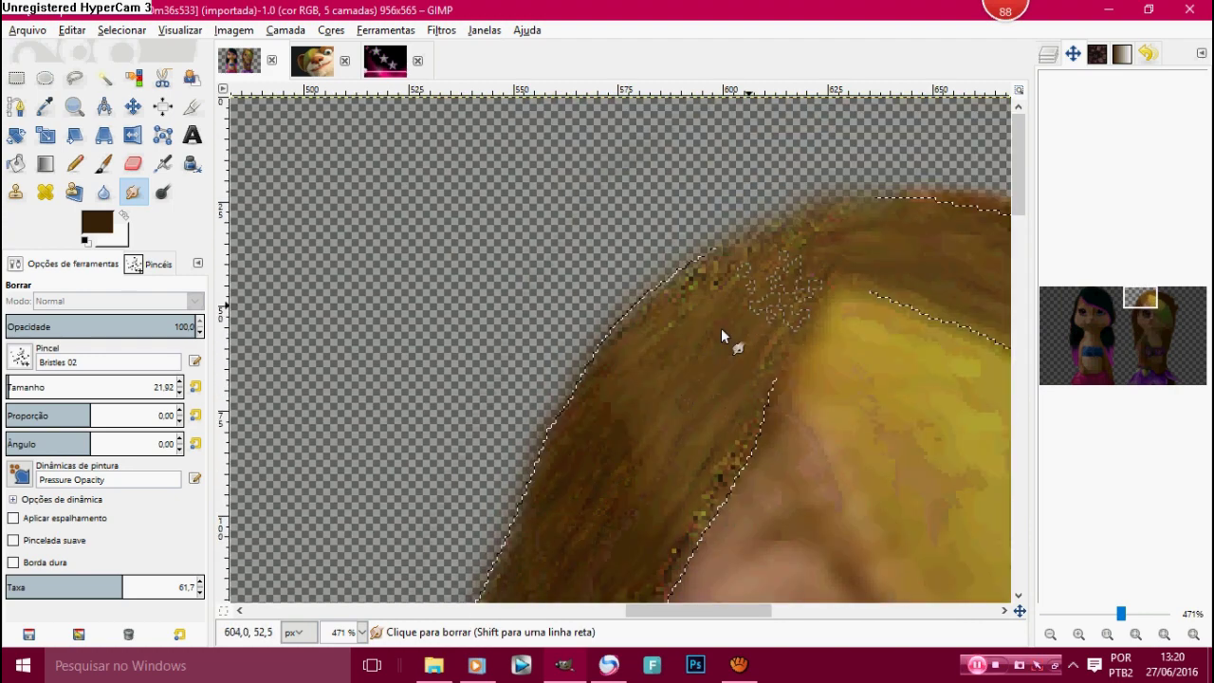
{"action": "key", "text": "r"}
{"action": "scroll", "coordinate": [691, 607], "scroll_direction": "right", "scroll_amount": 3}
Continue smudging the hair edges, then zoom out to see the whole image
{"action": "left_click", "coordinate": [133, 191]}
{"action": "scroll", "coordinate": [305, 202], "scroll_direction": "down", "scroll_amount": 5}
{"action": "scroll", "coordinate": [646, 530], "scroll_direction": "left", "scroll_amount": 5}
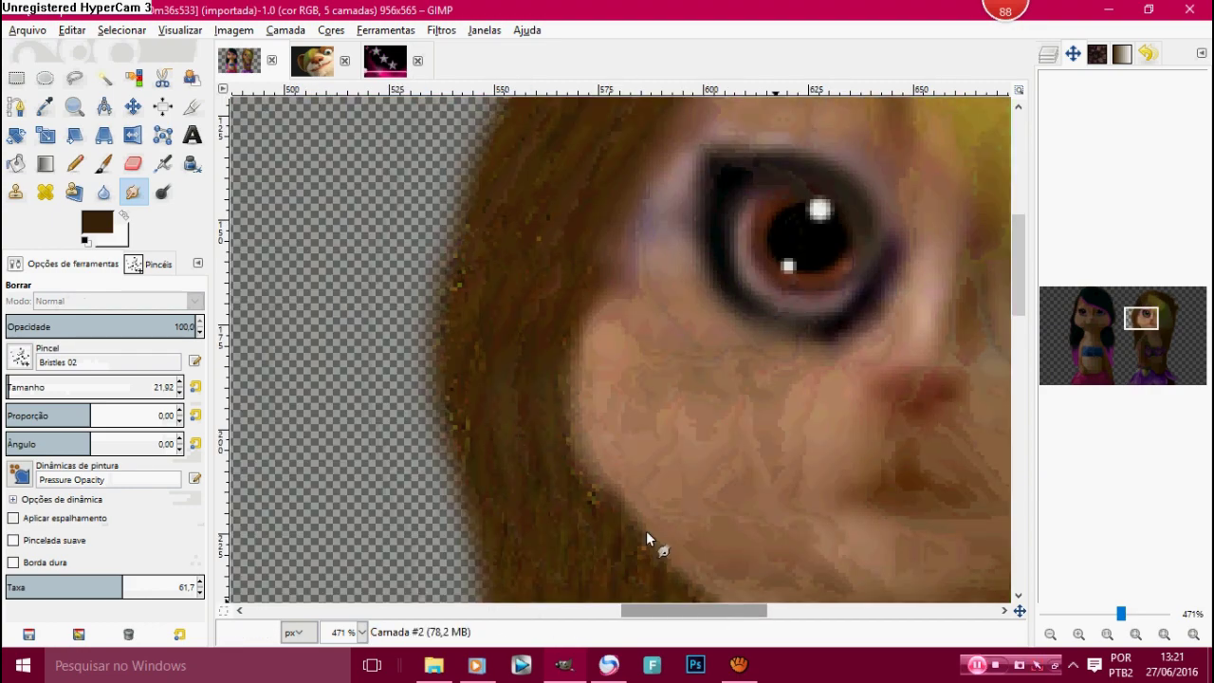
{"action": "scroll", "coordinate": [465, 528], "scroll_direction": "up", "scroll_amount": 2}
{"action": "scroll", "coordinate": [465, 528], "scroll_direction": "down", "scroll_amount": 3}
{"action": "scroll", "coordinate": [494, 292], "scroll_direction": "down", "scroll_amount": 3}
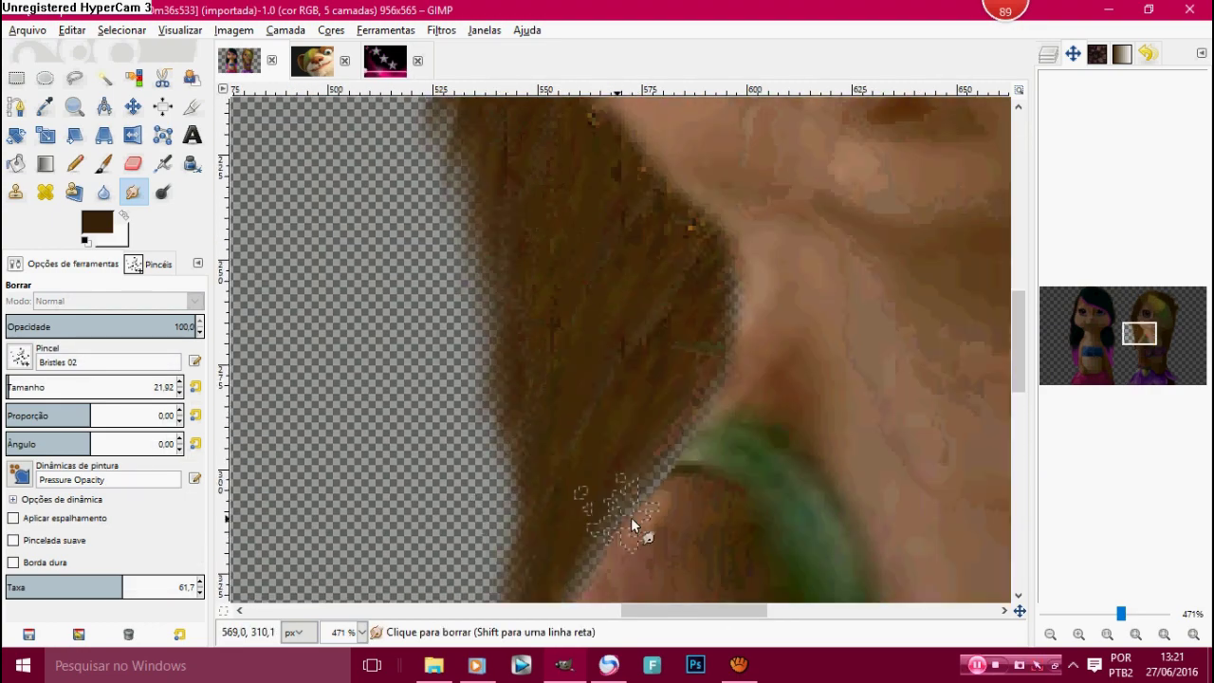
{"action": "scroll", "coordinate": [721, 192], "scroll_direction": "up", "scroll_amount": 4}
{"action": "scroll", "coordinate": [721, 191], "scroll_direction": "up", "scroll_amount": 3}
{"action": "scroll", "coordinate": [509, 447], "scroll_direction": "up", "scroll_amount": 2}
{"action": "scroll", "coordinate": [509, 446], "scroll_direction": "right", "scroll_amount": 3}
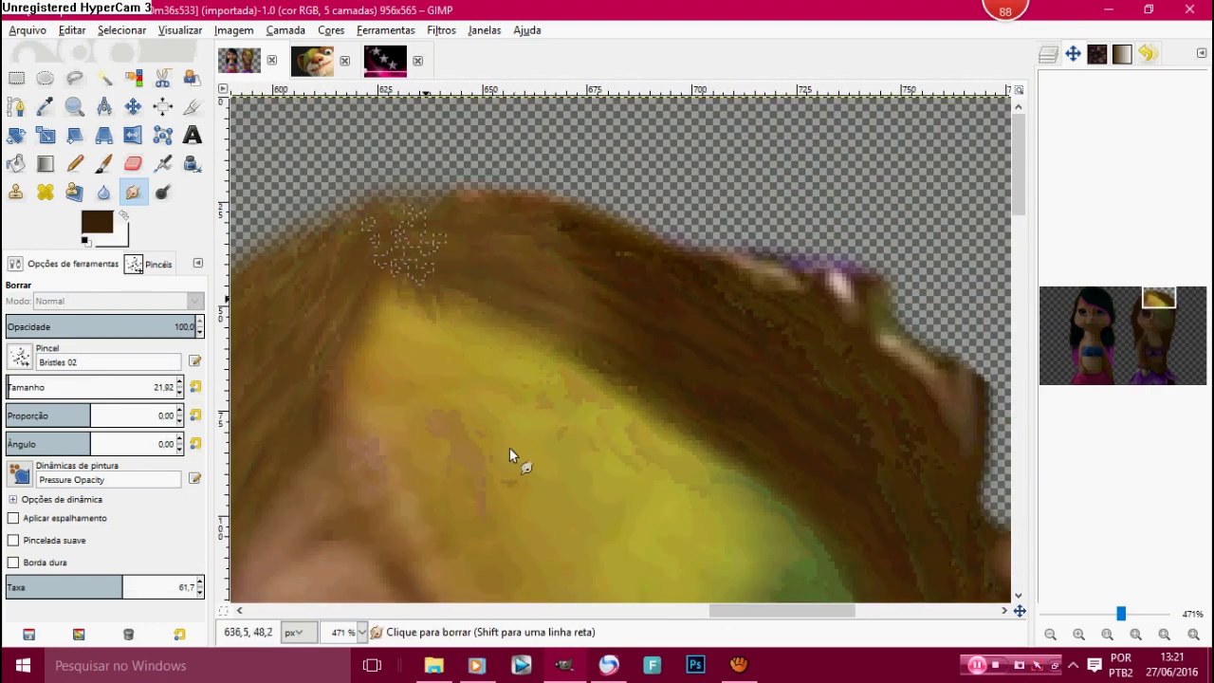
{"action": "key", "text": "ctrl+l"}
{"action": "scroll", "coordinate": [816, 304], "scroll_direction": "down", "scroll_amount": 3}
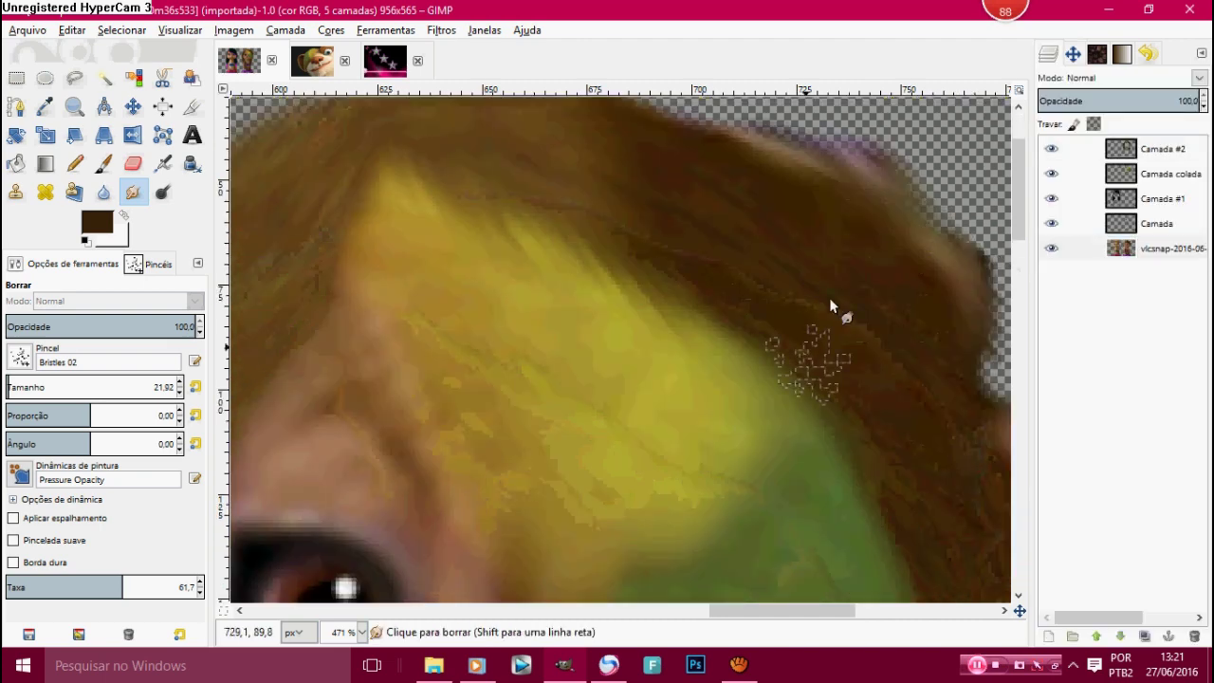
{"action": "scroll", "coordinate": [962, 426], "scroll_direction": "right", "scroll_amount": 5}
{"action": "scroll", "coordinate": [447, 127], "scroll_direction": "down", "scroll_amount": 3}
{"action": "scroll", "coordinate": [691, 252], "scroll_direction": "down", "scroll_amount": 3}
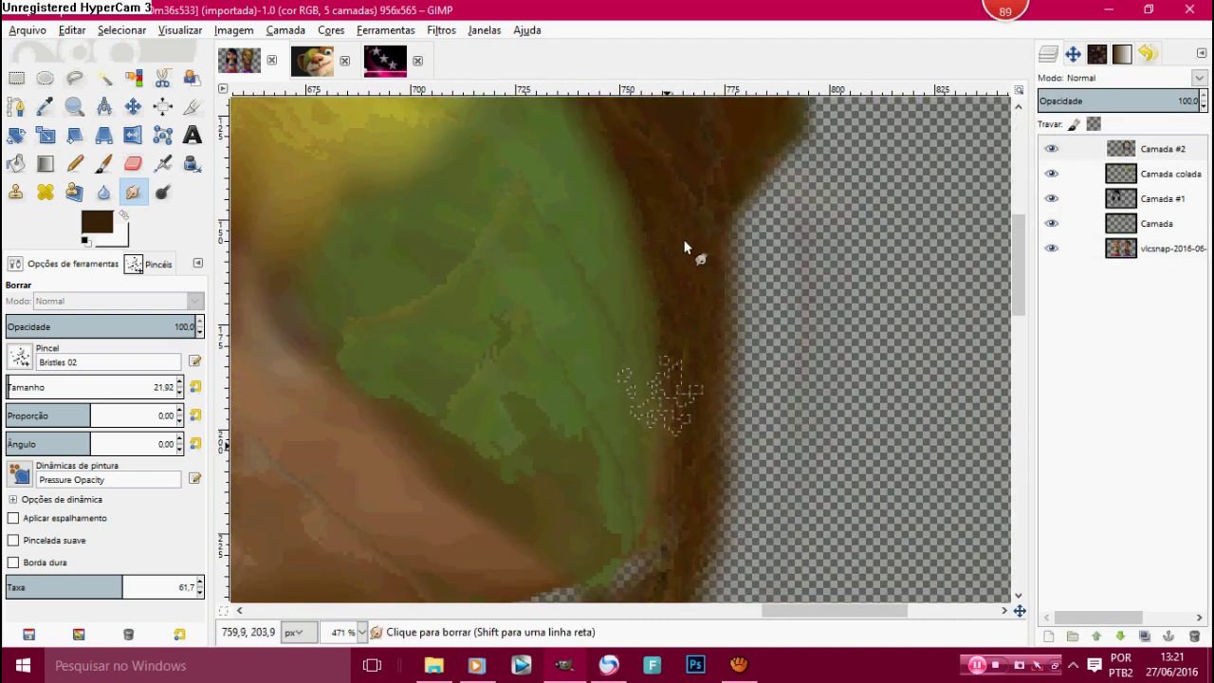
{"action": "scroll", "coordinate": [577, 347], "scroll_direction": "down", "scroll_amount": 2}
{"action": "scroll", "coordinate": [587, 432], "scroll_direction": "down", "scroll_amount": 2}
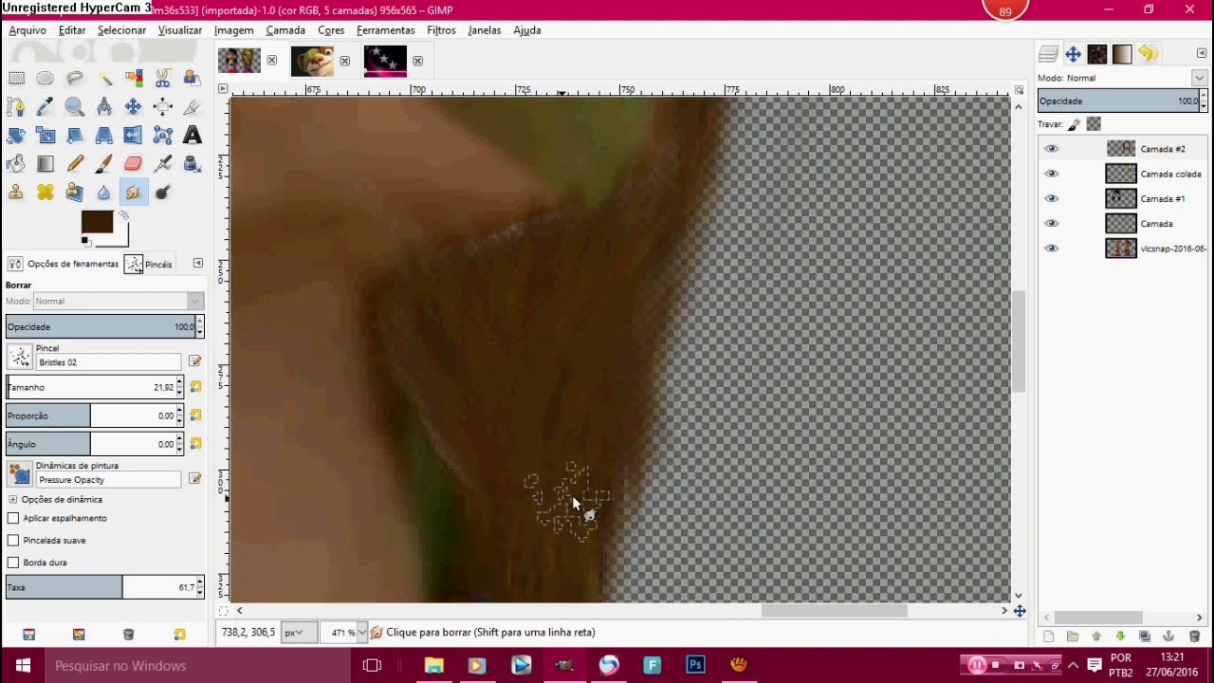
{"action": "scroll", "coordinate": [572, 496], "scroll_direction": "down", "scroll_amount": 2}
{"action": "left_click", "coordinate": [1073, 54]}
{"action": "key", "text": "minus"}
{"action": "key", "text": "minus"}
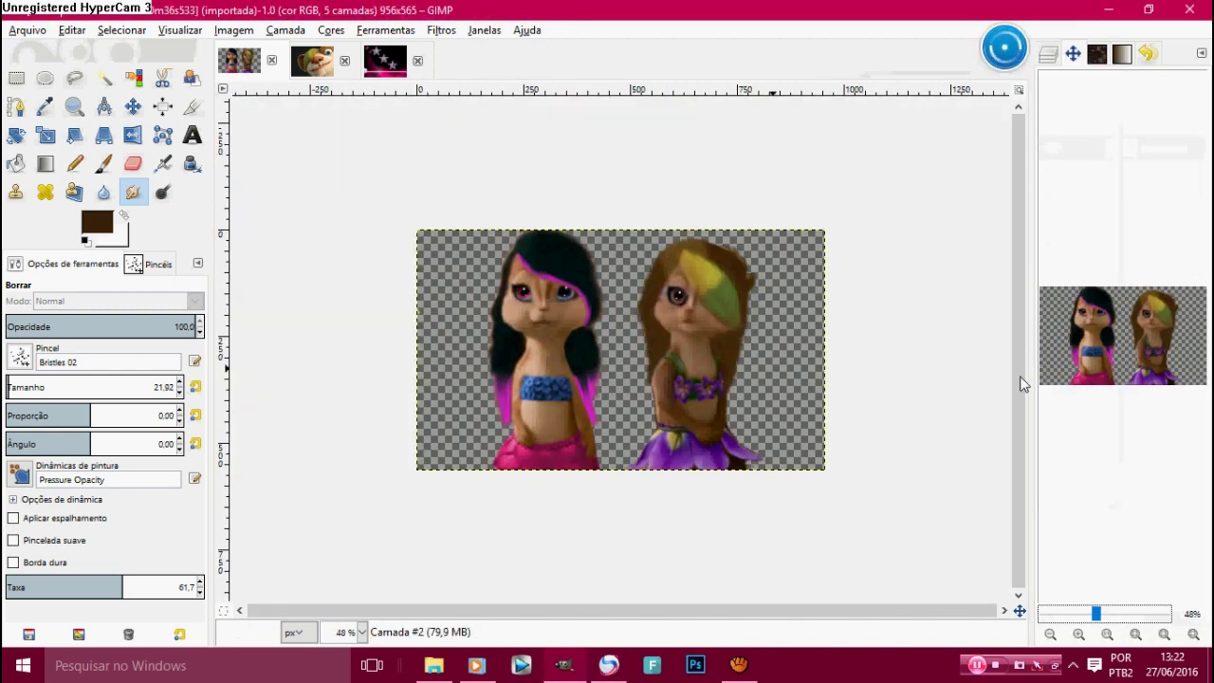
Patch the hair crown by cloning and erasing, then make Camada #2 the active layer
{"action": "scroll", "coordinate": [1069, 375], "scroll_direction": "up", "scroll_amount": 3}
{"action": "key", "text": "c"}
{"action": "left_click", "coordinate": [1048, 54]}
{"action": "key", "text": "shift+e"}
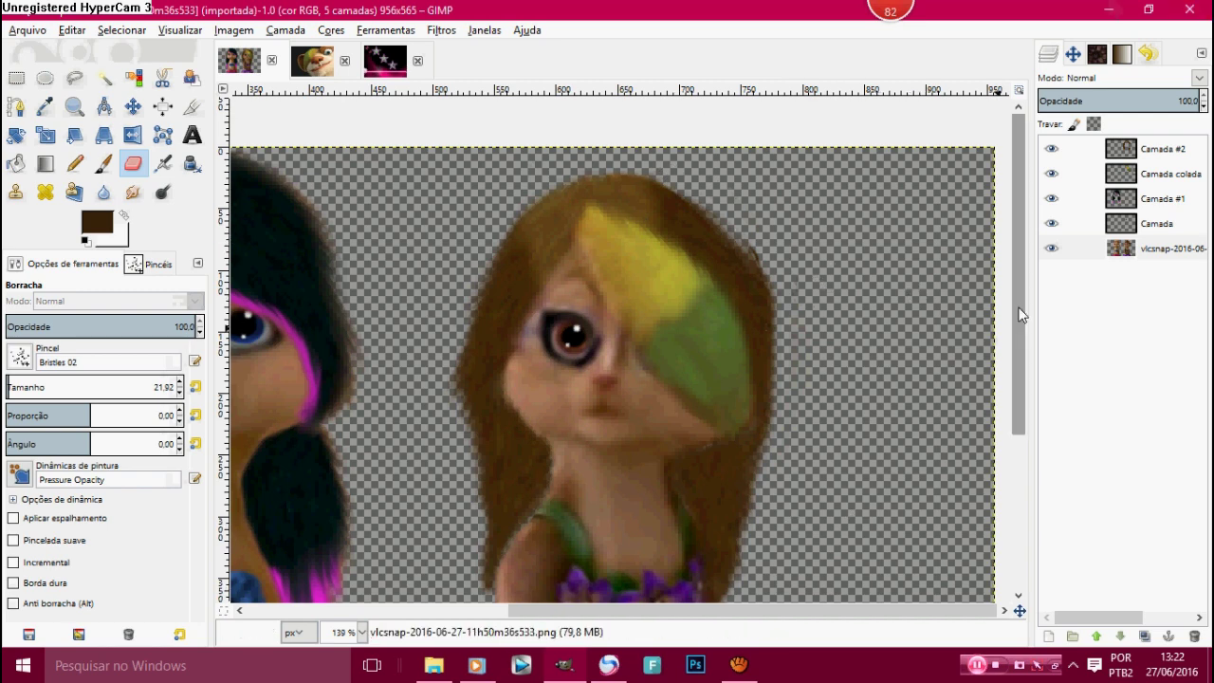
{"action": "scroll", "coordinate": [1022, 306], "scroll_direction": "down", "scroll_amount": 3}
{"action": "key", "text": "c"}
{"action": "left_click", "coordinate": [1142, 149]}
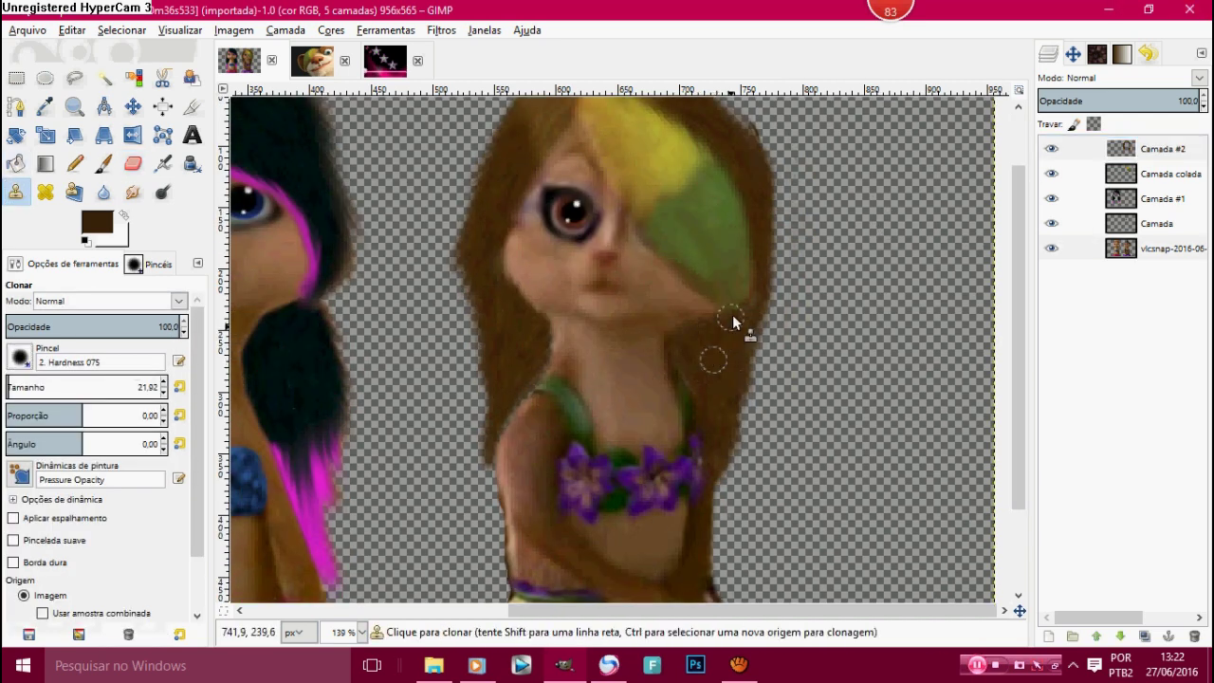
{"action": "scroll", "coordinate": [642, 138], "scroll_direction": "up", "scroll_amount": 2}
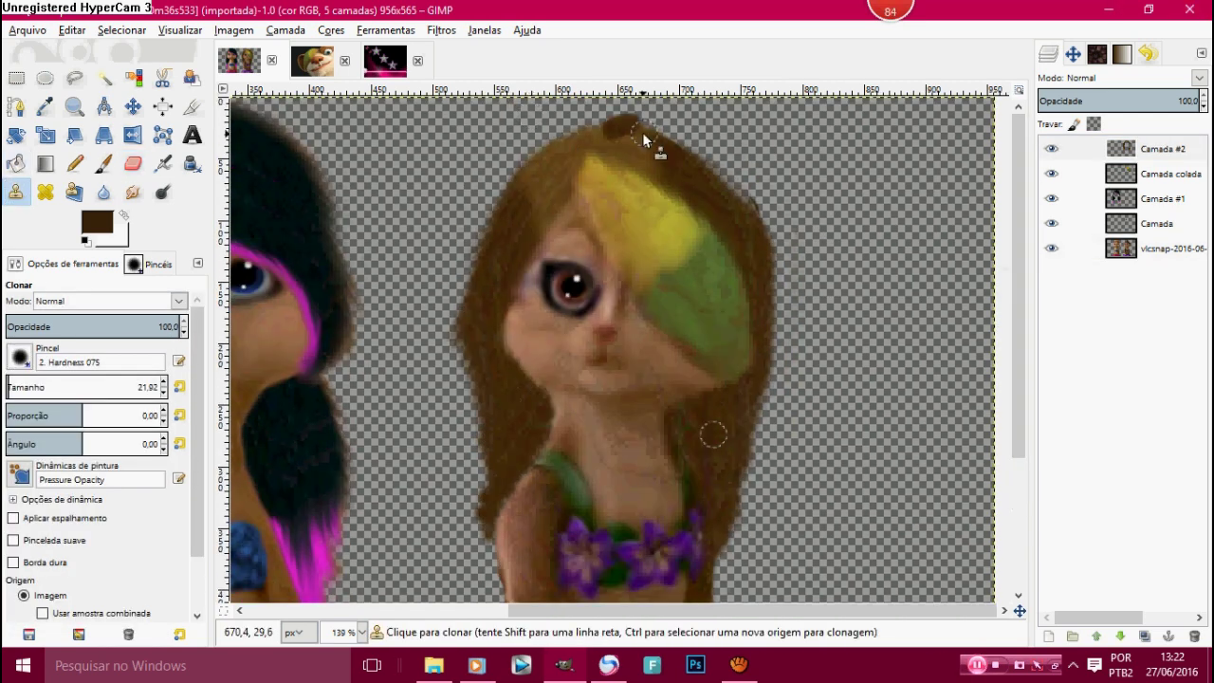
{"action": "key", "text": "shift+e"}
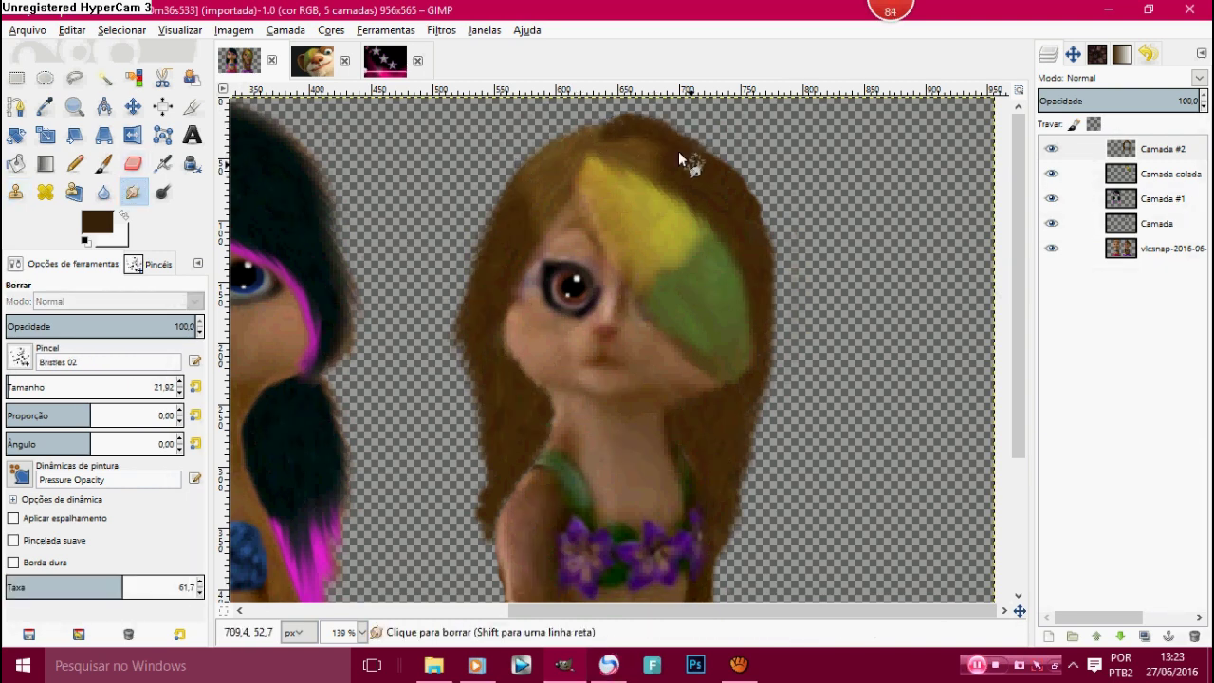
{"action": "key", "text": "Page_Down"}
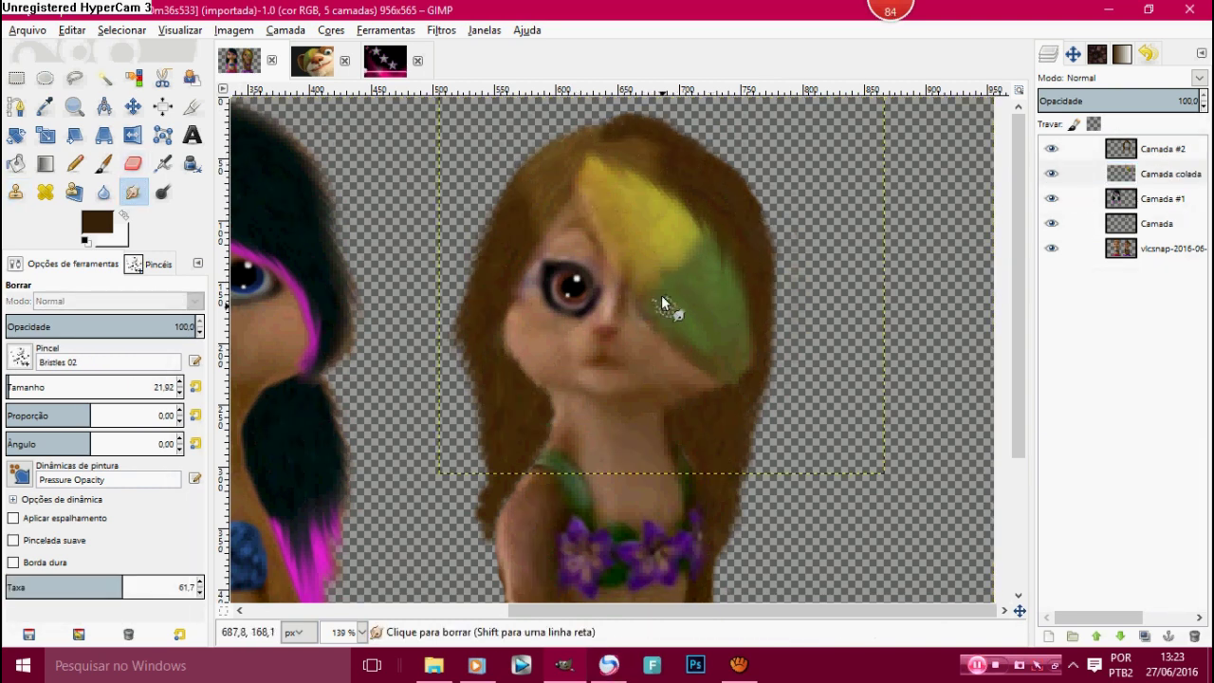
{"action": "left_click", "coordinate": [1152, 149]}
{"action": "left_click", "coordinate": [331, 30]}
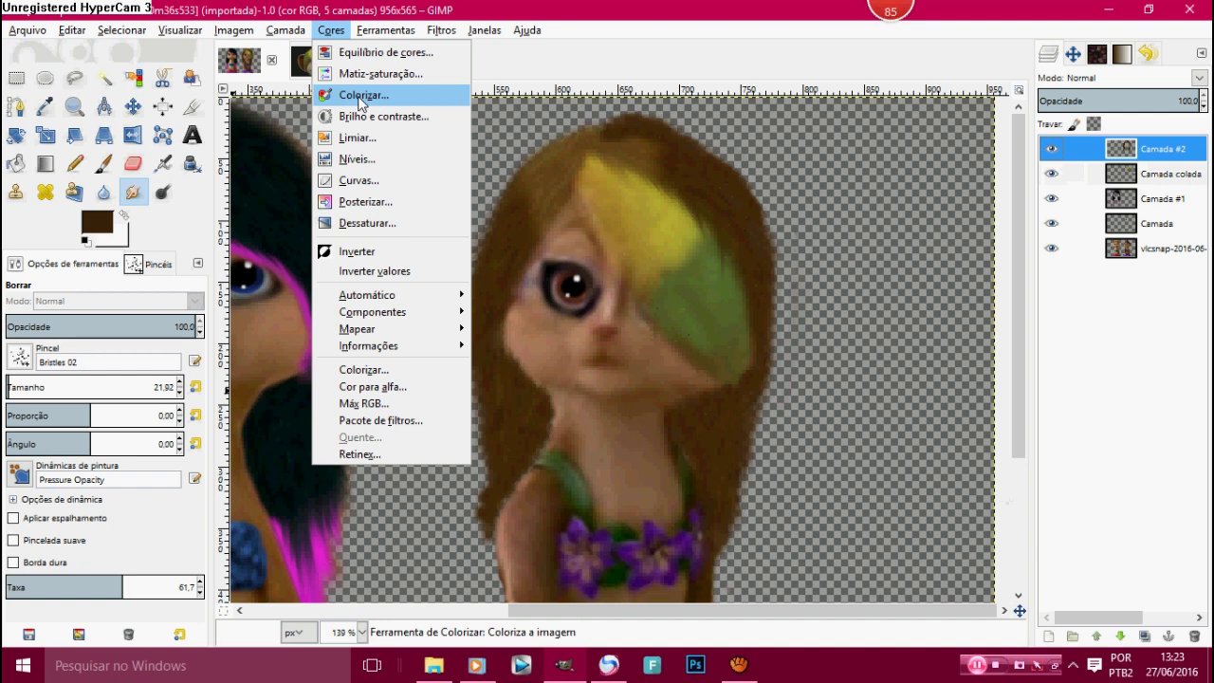
Darken the hair with Levels, setting the midtone gamma to about 0.60
{"action": "left_click", "coordinate": [353, 165]}
{"action": "left_click_drag", "start_coordinate": [421, 217], "coordinate": [445, 219]}
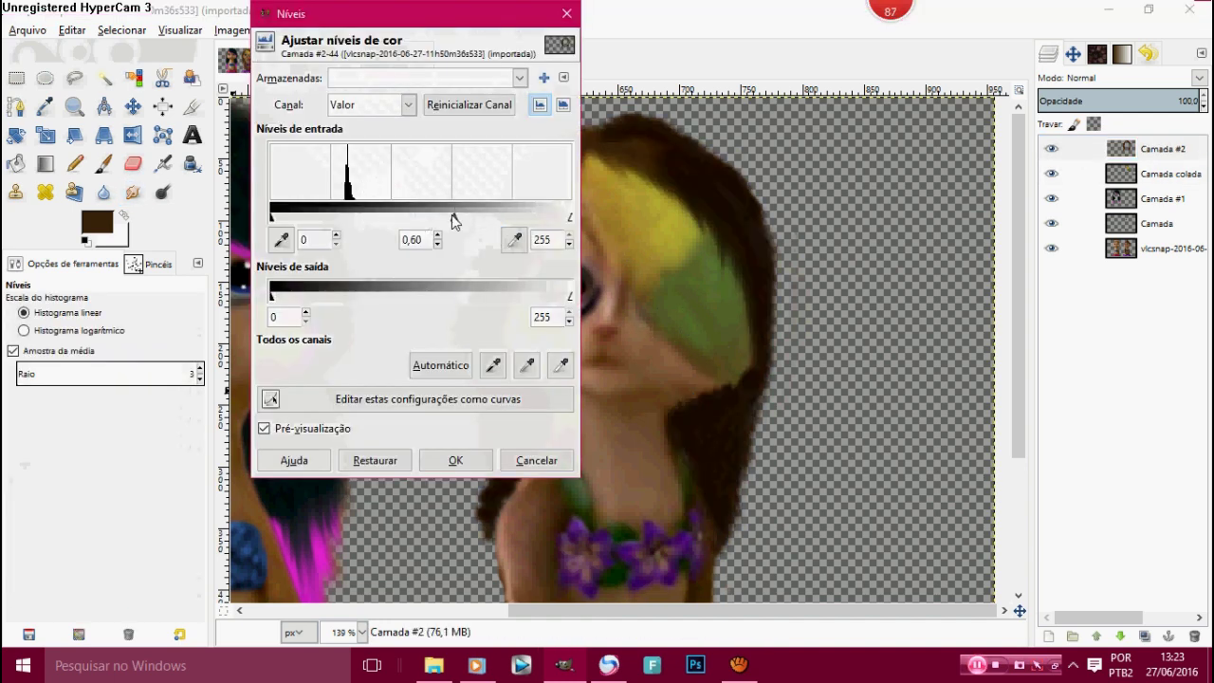
{"action": "left_click", "coordinate": [456, 461]}
Make the Camada layer active and zoom in on the right chipmunk's face
{"action": "left_click", "coordinate": [132, 164]}
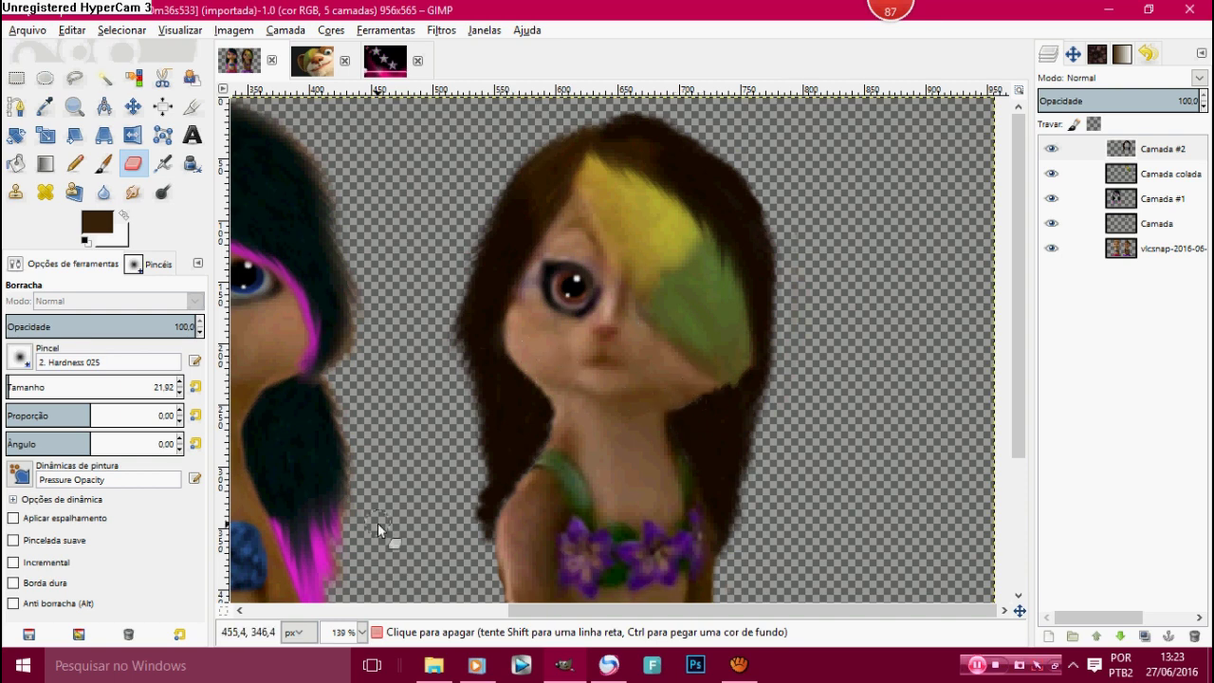
{"action": "left_click", "coordinate": [132, 191]}
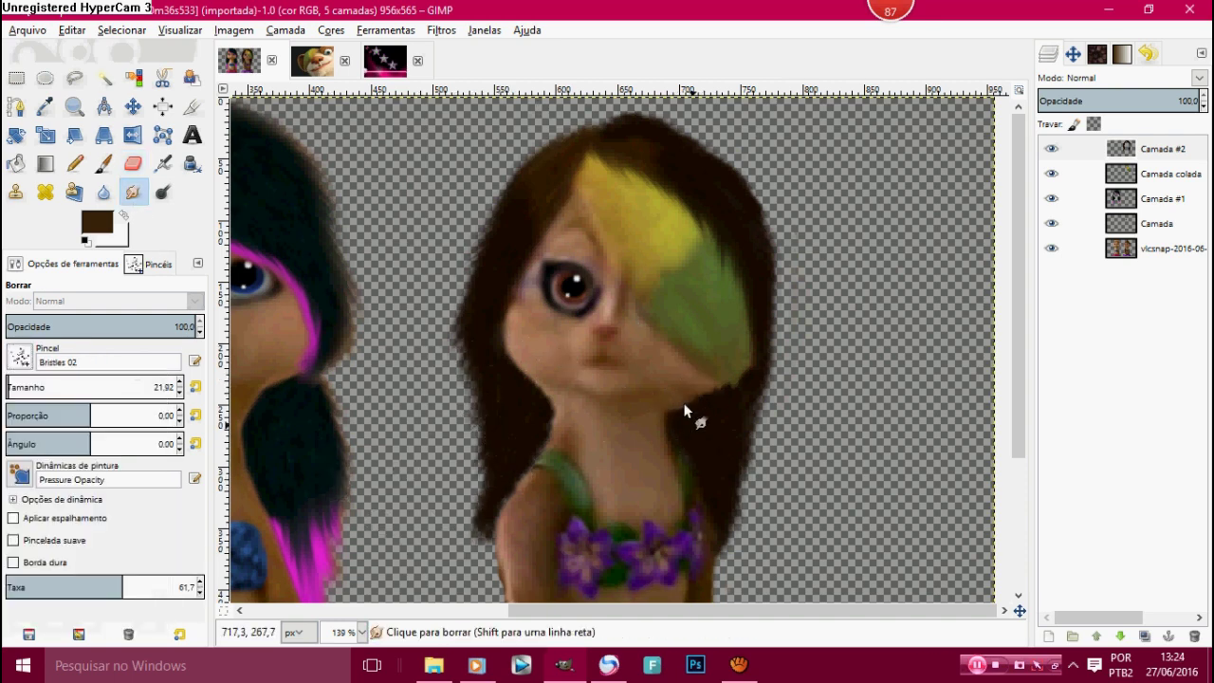
{"action": "left_click", "coordinate": [1167, 174]}
{"action": "left_click", "coordinate": [1166, 222]}
{"action": "left_click", "coordinate": [1072, 54]}
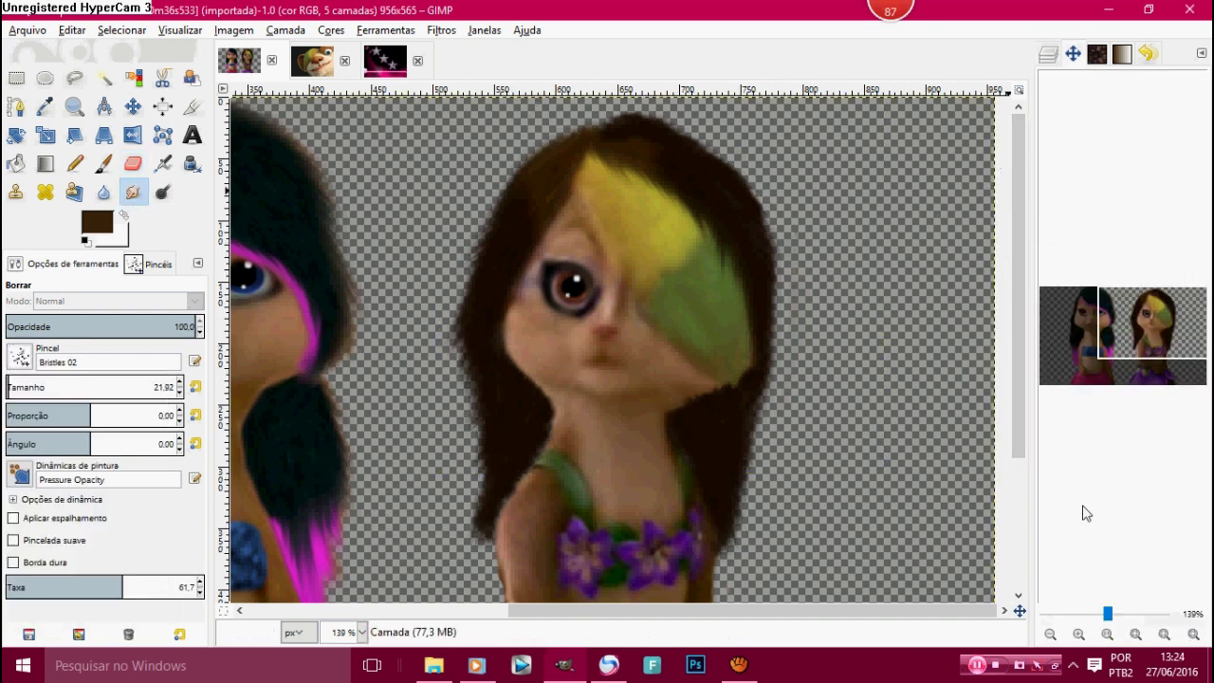
{"action": "left_click_drag", "start_coordinate": [1101, 614], "coordinate": [1116, 614]}
{"action": "key", "text": "c"}
{"action": "key", "text": "ctrl+l"}
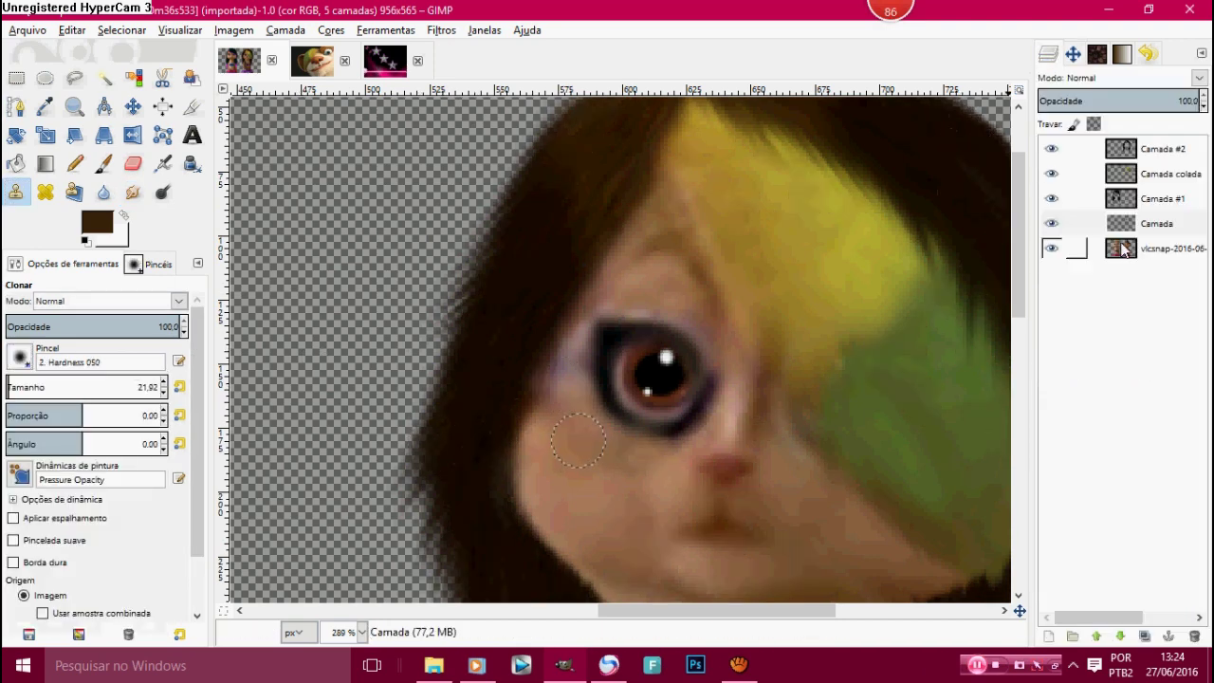
Smooth the eyelid edge on the Camada layer by cloning, smudging, blurring and erasing, zoomed to 471%
{"action": "left_click", "coordinate": [630, 286], "text": "ctrl"}
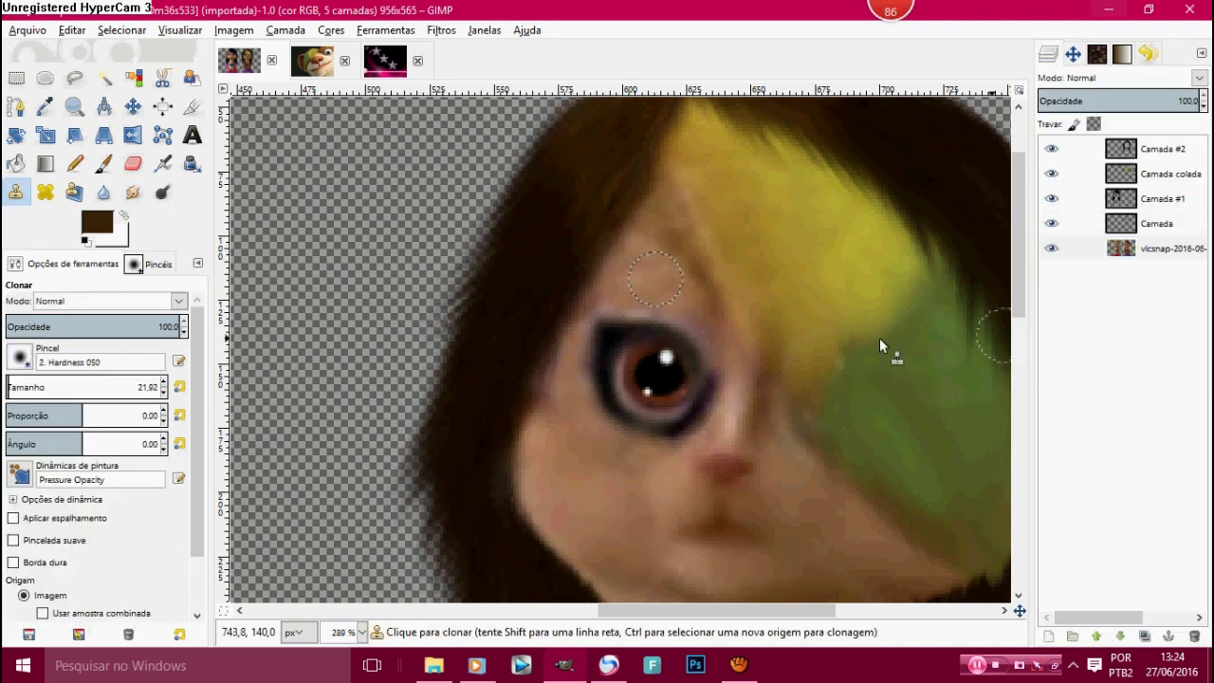
{"action": "left_click", "coordinate": [133, 192]}
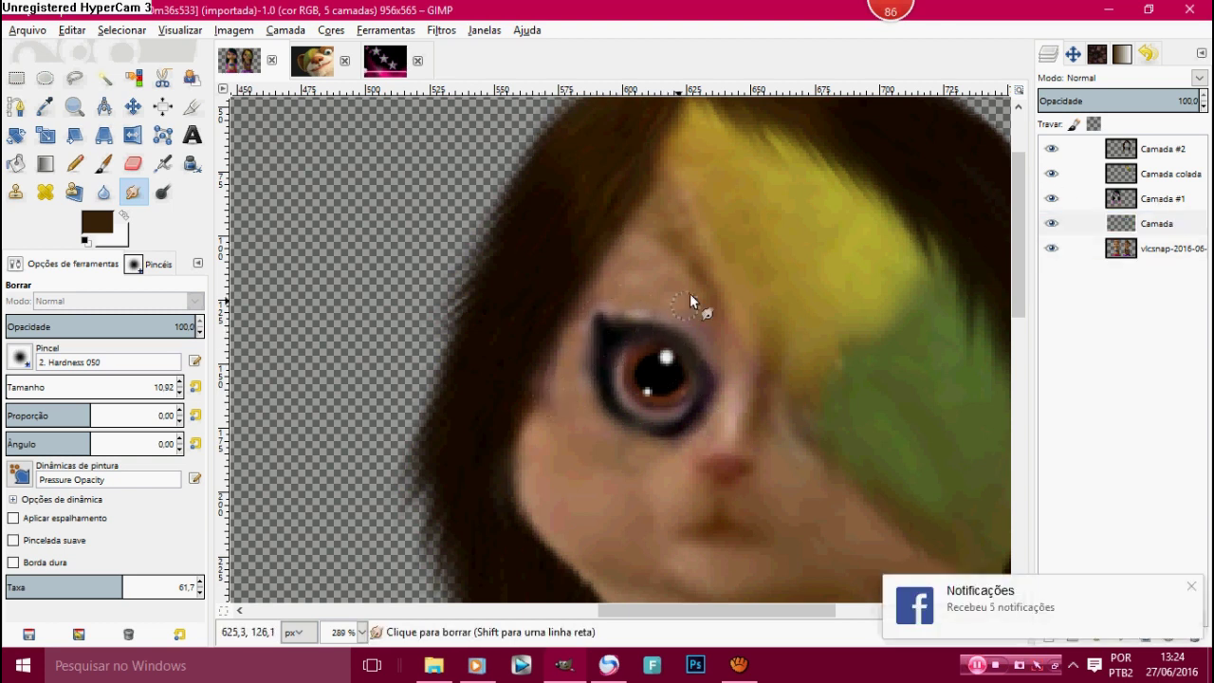
{"action": "key", "text": "shift+u"}
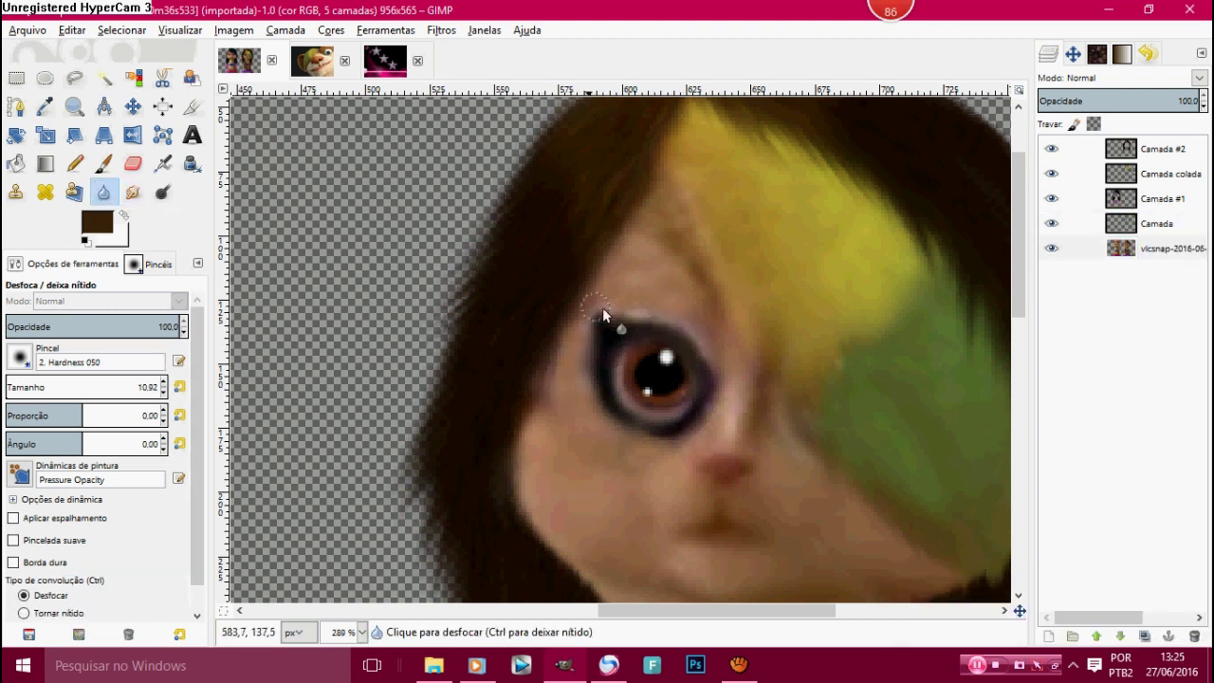
{"action": "left_click", "coordinate": [1157, 224]}
{"action": "scroll", "coordinate": [133, 329], "scroll_direction": "down", "scroll_amount": 1}
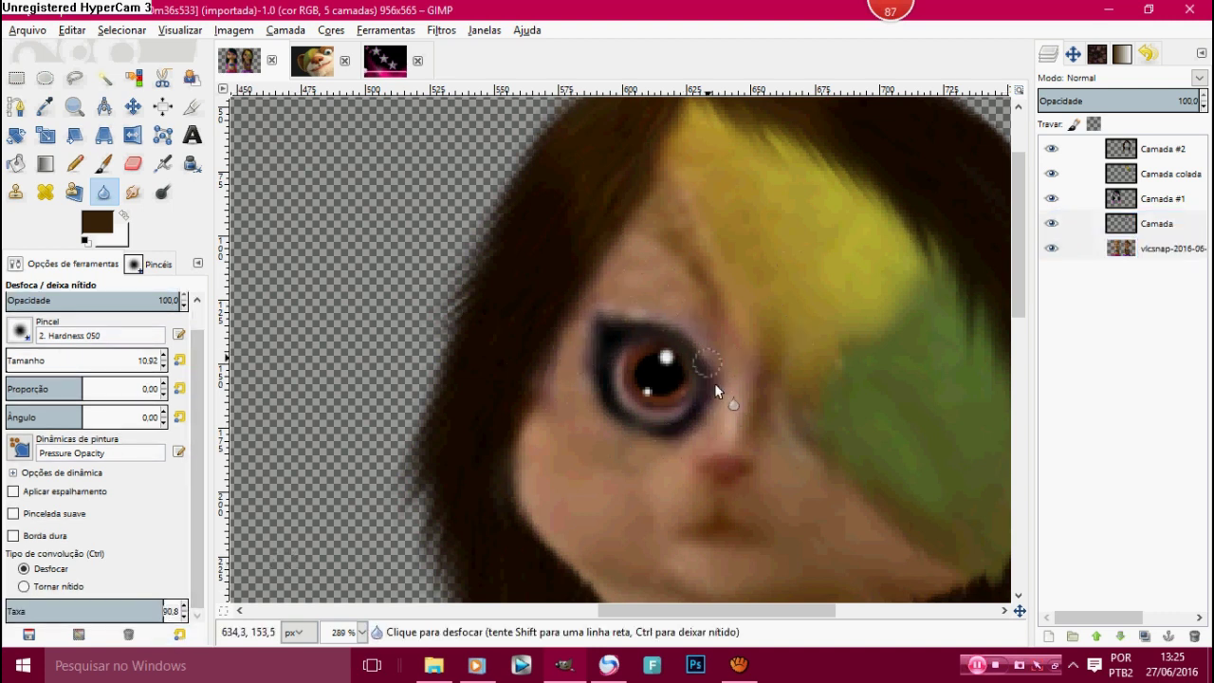
{"action": "key", "text": "shift+e"}
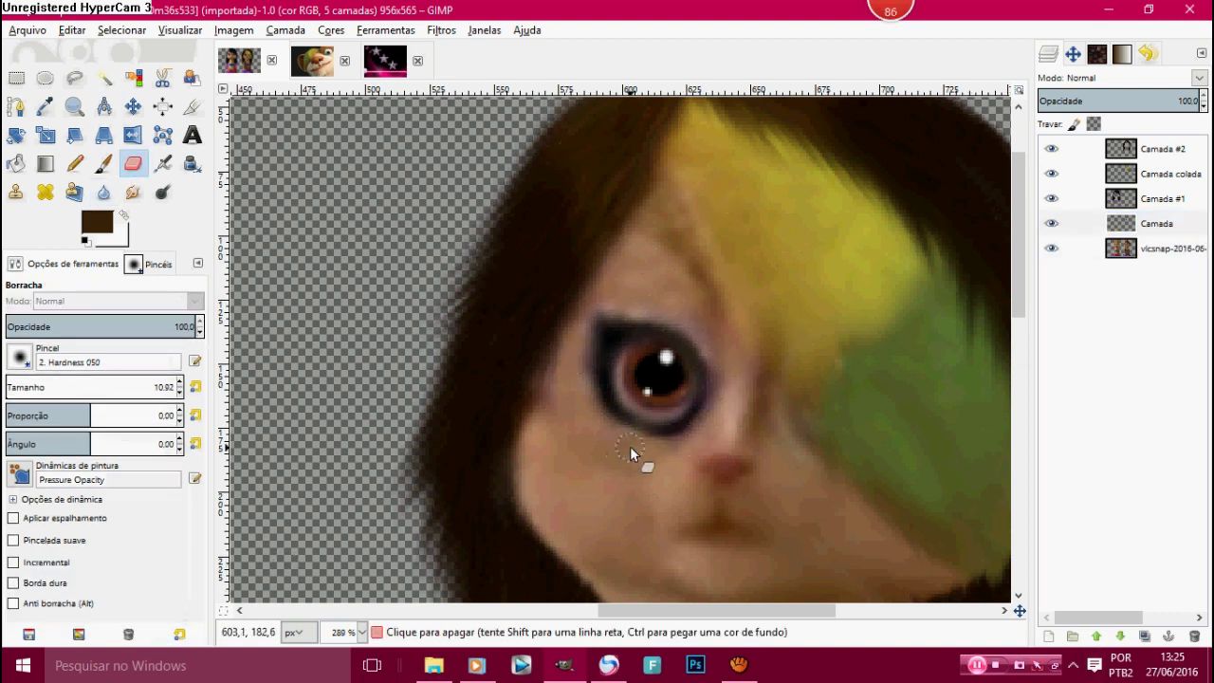
{"action": "left_click", "coordinate": [1072, 53]}
{"action": "left_click_drag", "start_coordinate": [1094, 614], "coordinate": [1121, 614]}
{"action": "mouse_move", "coordinate": [1119, 336]}
{"action": "left_mouse_down"}
{"action": "mouse_move", "coordinate": [1149, 317]}
{"action": "mouse_move", "coordinate": [1155, 351]}
{"action": "left_mouse_up"}
Lasso-select the purple flowers of the necklace
{"action": "left_click", "coordinate": [75, 77]}
{"action": "left_click_drag", "start_coordinate": [414, 278], "coordinate": [436, 221]}
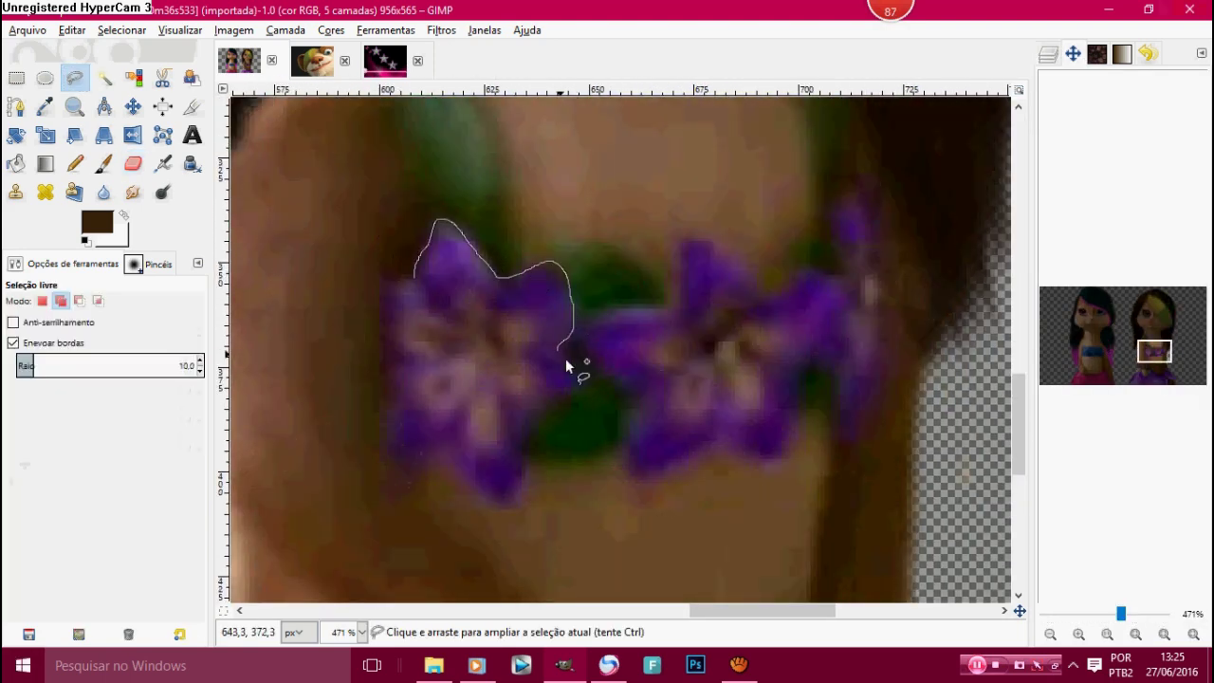
{"action": "left_click_drag", "start_coordinate": [397, 505], "coordinate": [415, 278]}
{"action": "left_click_drag", "start_coordinate": [560, 308], "coordinate": [695, 244]}
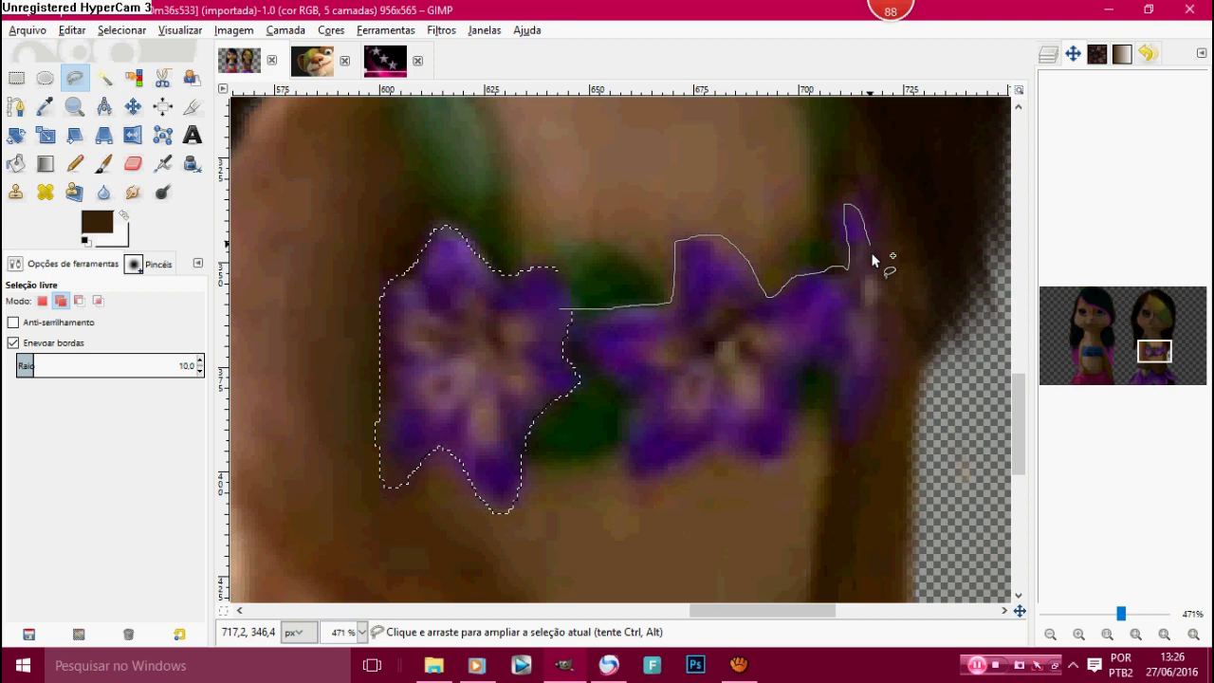
{"action": "left_click", "coordinate": [559, 311]}
Colorize the selected flowers red with hue 356, then deselect
{"action": "left_click", "coordinate": [331, 29]}
{"action": "left_click", "coordinate": [364, 95]}
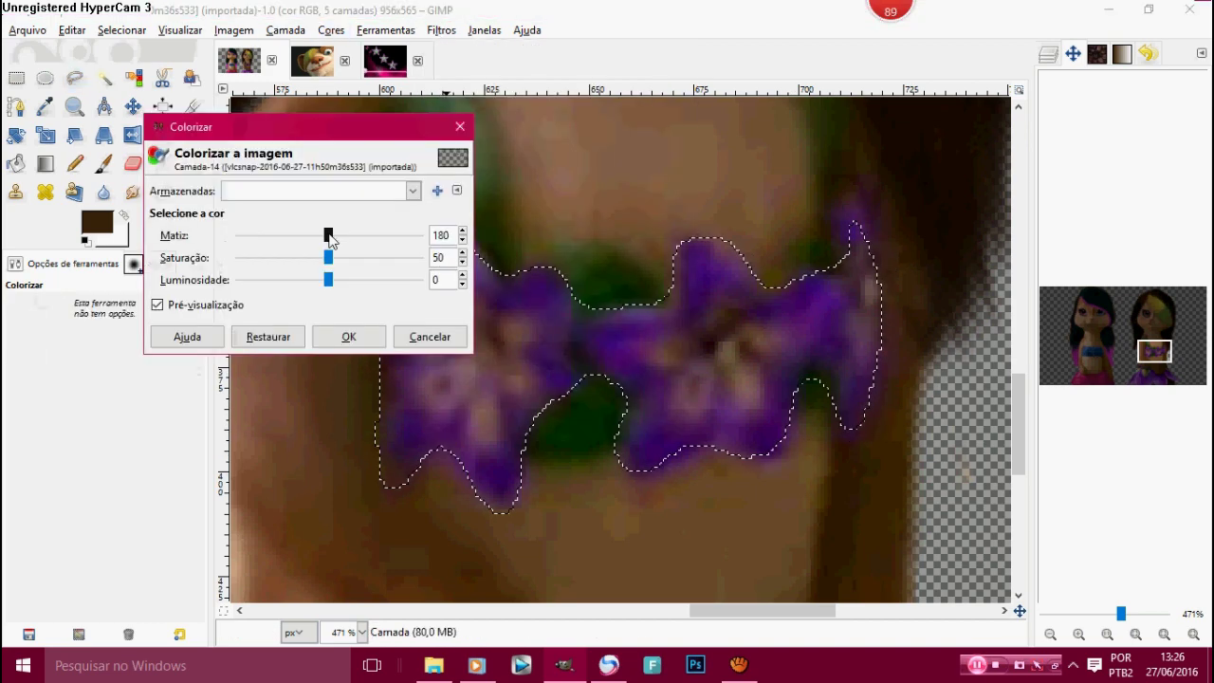
{"action": "left_click", "coordinate": [347, 336]}
{"action": "left_click", "coordinate": [331, 29]}
{"action": "left_click", "coordinate": [363, 95]}
{"action": "left_click_drag", "start_coordinate": [501, 295], "coordinate": [431, 295]}
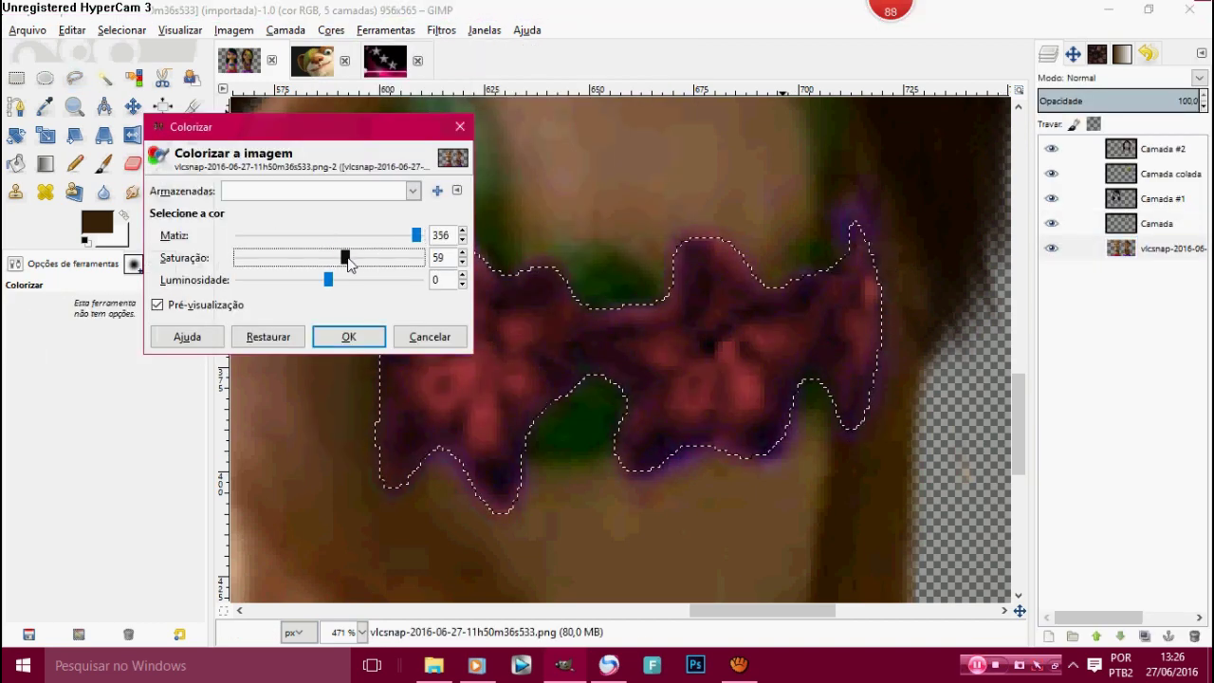
{"action": "left_click", "coordinate": [418, 420]}
{"action": "left_click", "coordinate": [16, 78]}
{"action": "key", "text": "ctrl+shift+a"}
Lasso-select the green leaves around the necklace
{"action": "left_click", "coordinate": [75, 78]}
{"action": "scroll", "coordinate": [389, 283], "scroll_direction": "up", "scroll_amount": 4}
{"action": "left_click_drag", "start_coordinate": [302, 281], "coordinate": [442, 281]}
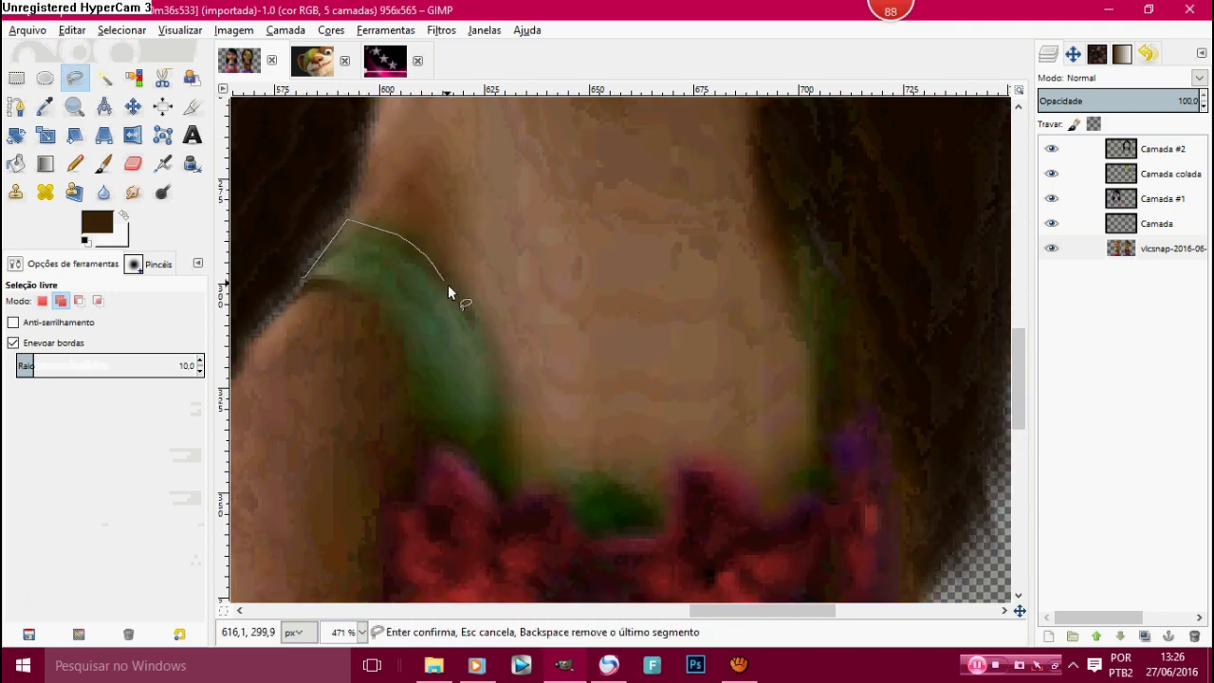
{"action": "left_click", "coordinate": [302, 278]}
{"action": "left_click_drag", "start_coordinate": [570, 506], "coordinate": [512, 468]}
{"action": "mouse_move", "coordinate": [806, 470]}
{"action": "left_mouse_down"}
{"action": "mouse_move", "coordinate": [794, 512]}
{"action": "mouse_move", "coordinate": [806, 469]}
{"action": "left_mouse_up"}
{"action": "mouse_move", "coordinate": [807, 470]}
{"action": "left_mouse_down"}
{"action": "mouse_move", "coordinate": [793, 308]}
{"action": "mouse_move", "coordinate": [805, 383]}
{"action": "mouse_move", "coordinate": [813, 328]}
{"action": "left_mouse_up"}
{"action": "left_click", "coordinate": [828, 482]}
{"action": "scroll", "coordinate": [825, 408], "scroll_direction": "down", "scroll_amount": 5}
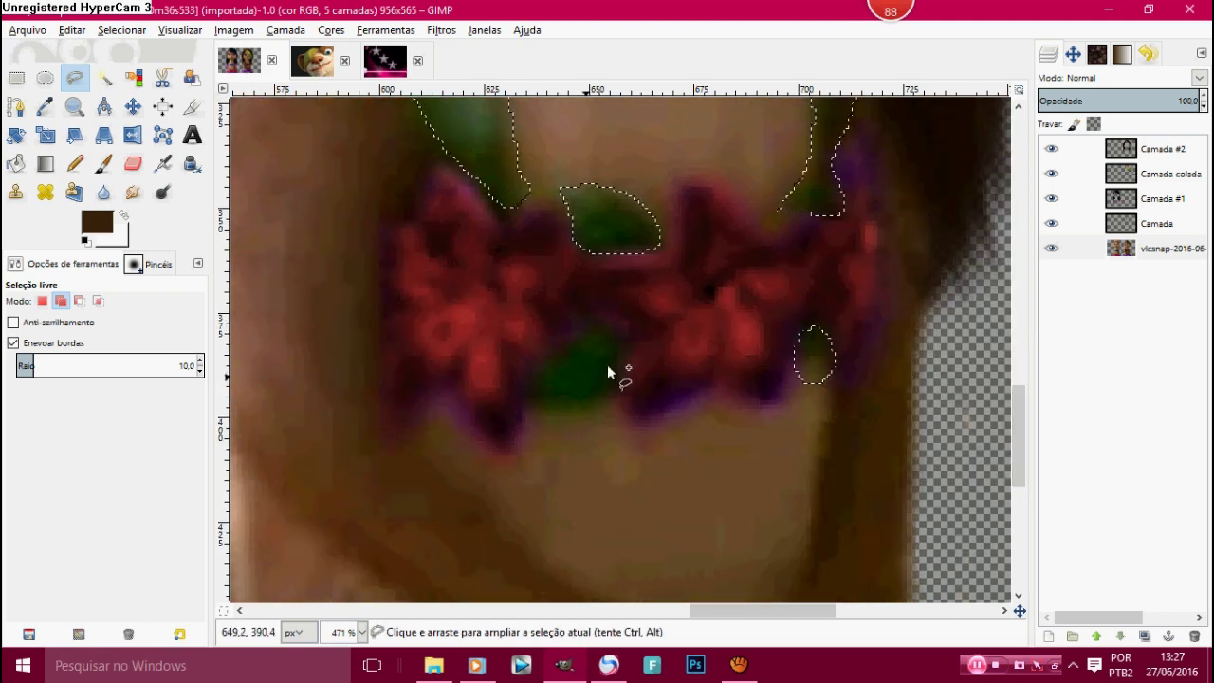
{"action": "left_click", "coordinate": [578, 331]}
Colorize the leaves near-black with lightness -98, then clear the selection
{"action": "left_click", "coordinate": [331, 29]}
{"action": "left_click", "coordinate": [361, 90]}
{"action": "left_click_drag", "start_coordinate": [325, 274], "coordinate": [238, 274]}
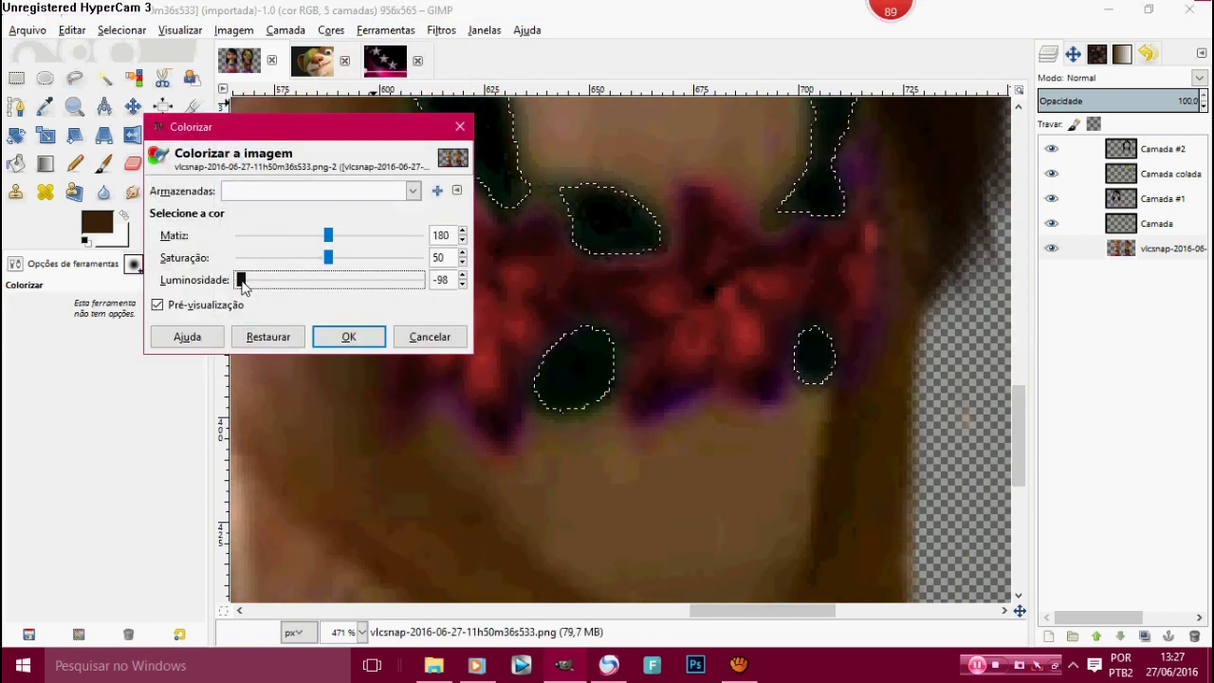
{"action": "left_click", "coordinate": [344, 336]}
{"action": "scroll", "coordinate": [617, 346], "scroll_direction": "up", "scroll_amount": 4}
{"action": "left_click", "coordinate": [17, 77]}
Blur and smudge the leaf edges into the red flowers
{"action": "left_click", "coordinate": [1073, 53]}
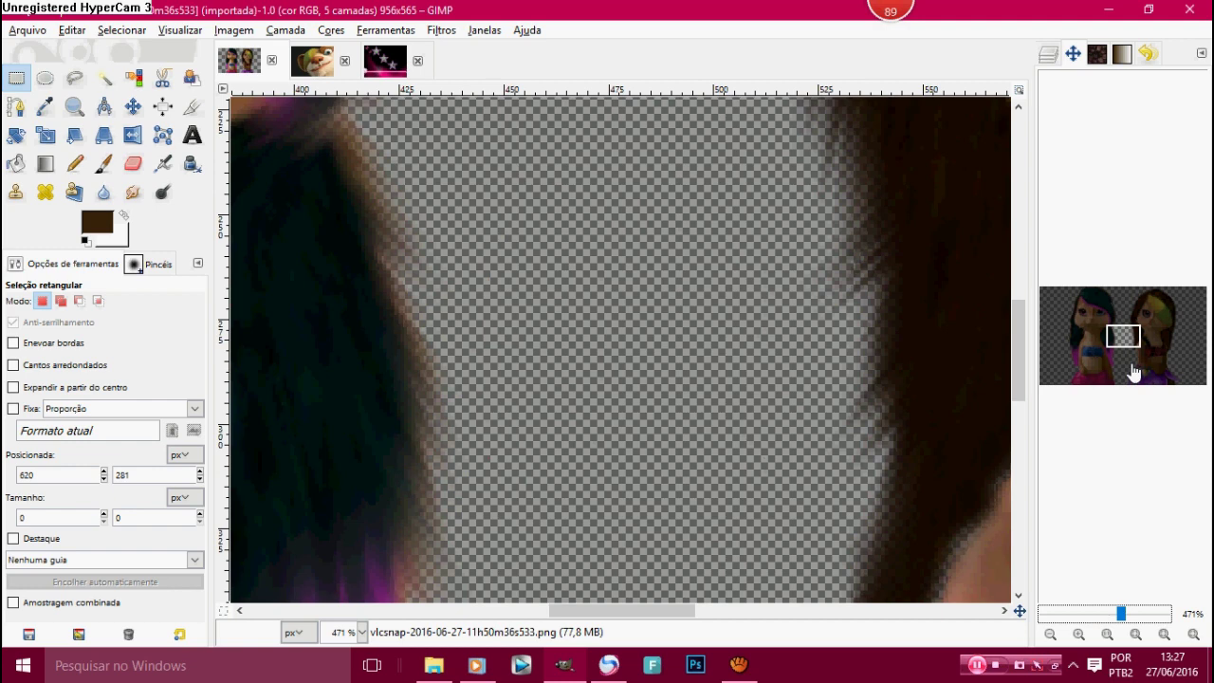
{"action": "left_click_drag", "start_coordinate": [1133, 367], "coordinate": [1153, 351]}
{"action": "left_click", "coordinate": [104, 191]}
{"action": "key", "text": "s"}
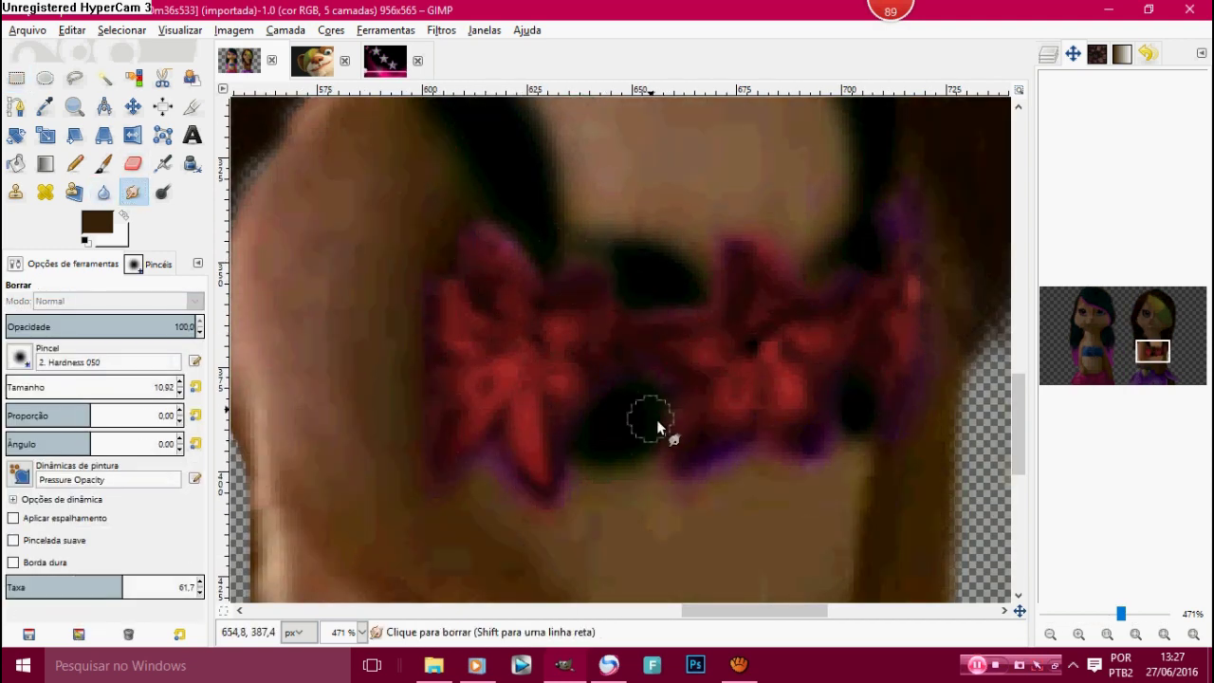
{"action": "left_click", "coordinate": [105, 193]}
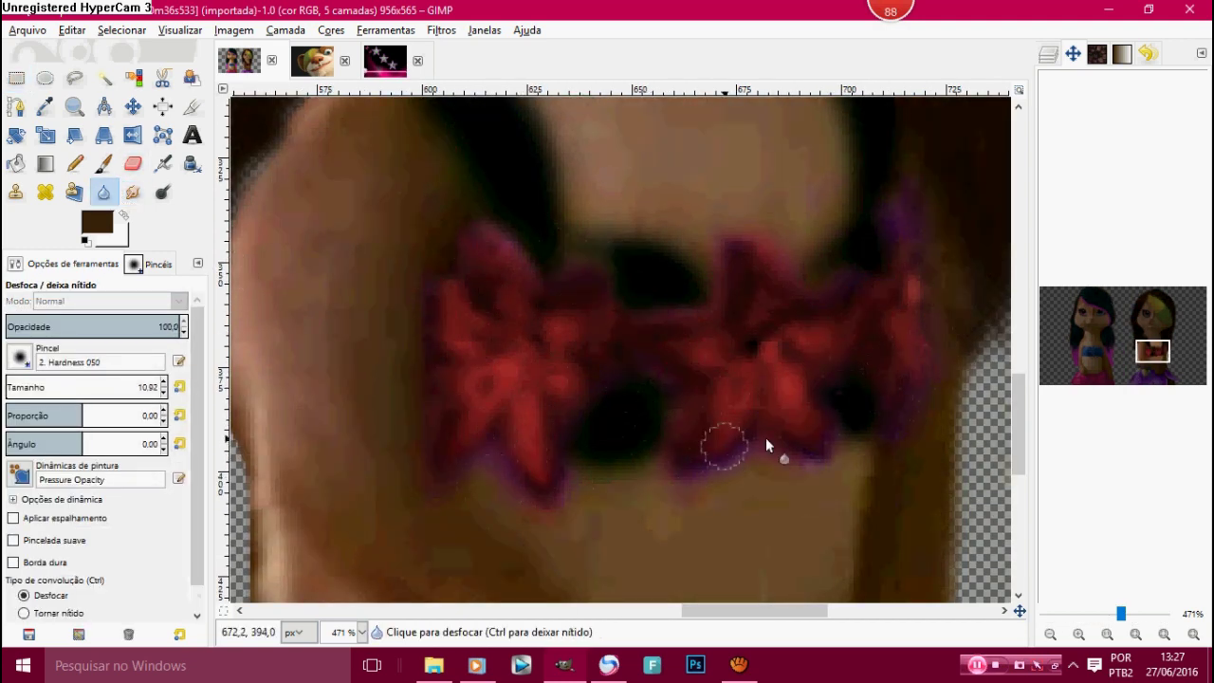
{"action": "scroll", "coordinate": [765, 437], "scroll_direction": "down", "scroll_amount": 3}
{"action": "left_click", "coordinate": [75, 78]}
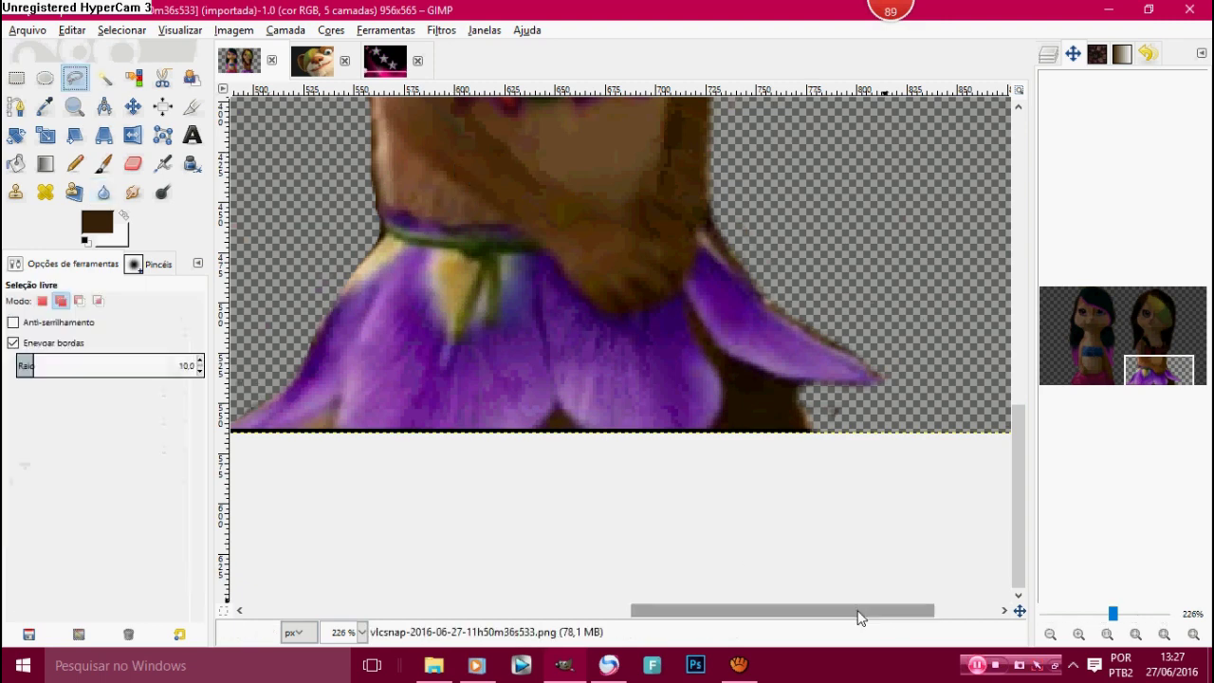
Lasso-select the purple dress and colorize it red
{"action": "scroll", "coordinate": [475, 245], "scroll_direction": "left", "scroll_amount": 2}
{"action": "left_click", "coordinate": [318, 426]}
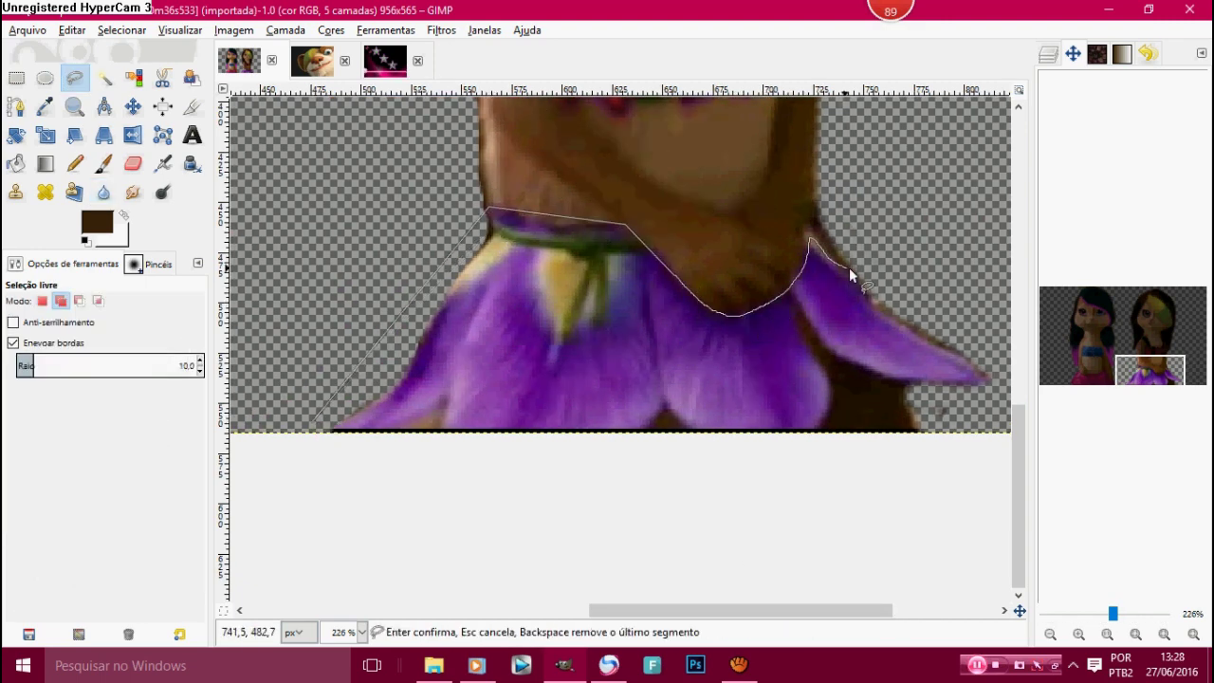
{"action": "left_click_drag", "start_coordinate": [849, 267], "coordinate": [860, 371]}
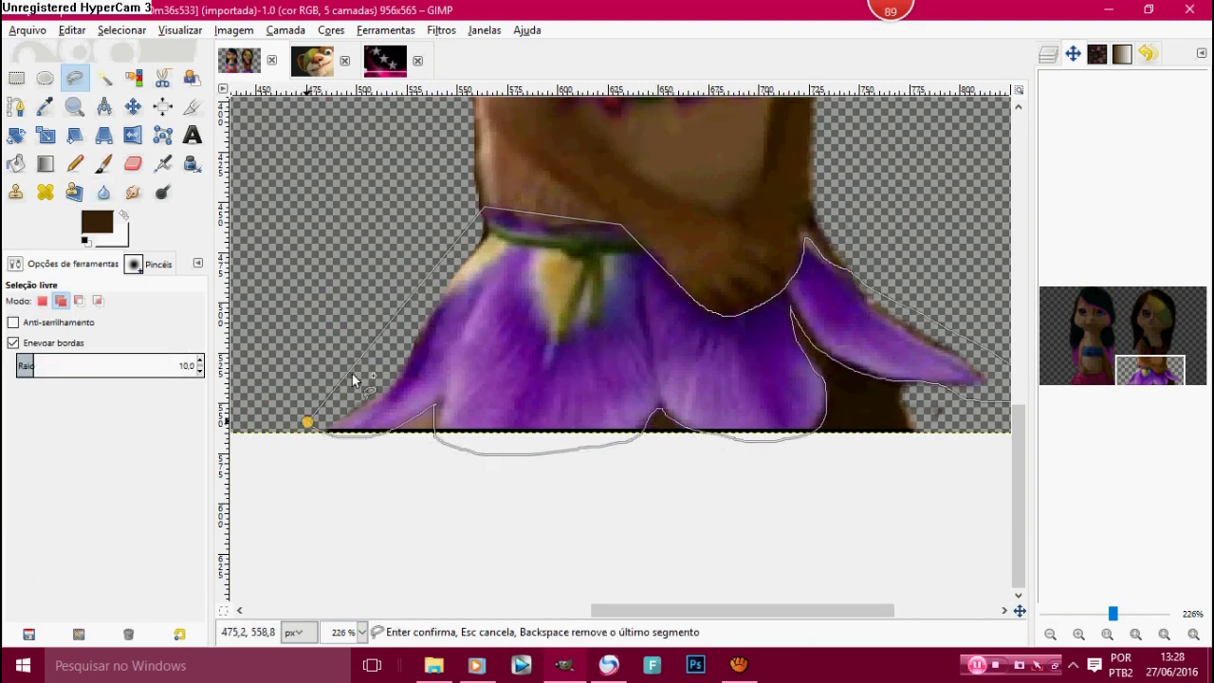
{"action": "left_click", "coordinate": [308, 422]}
{"action": "key", "text": "Return"}
{"action": "left_click", "coordinate": [331, 30]}
{"action": "left_click", "coordinate": [360, 92]}
Paint a thin black band along the neckline, then deselect and blur its edges
{"action": "left_click", "coordinate": [434, 420]}
{"action": "key", "text": "p"}
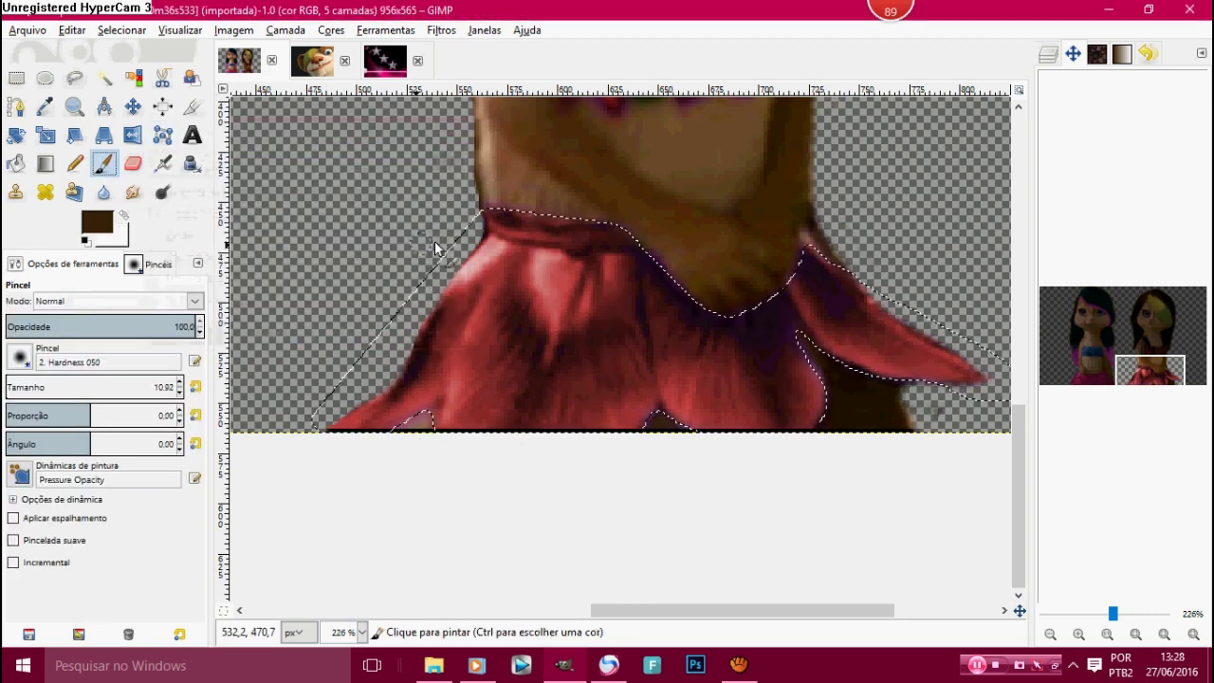
{"action": "key", "text": "d"}
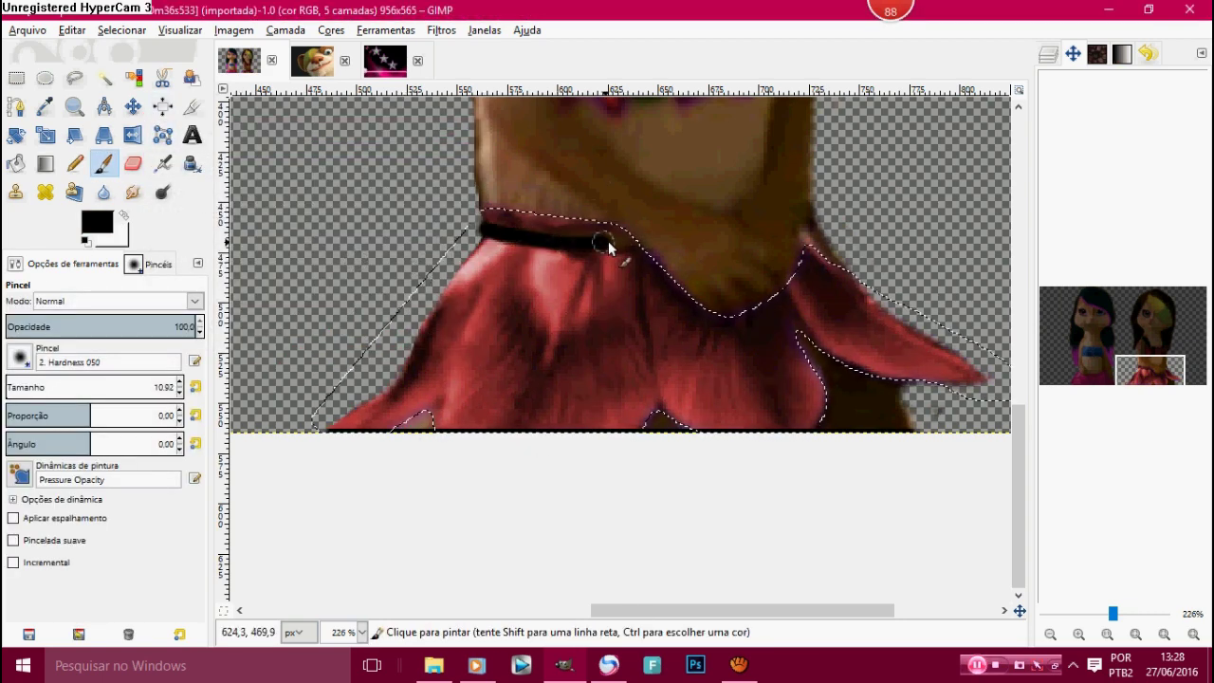
{"action": "key", "text": "r"}
{"action": "left_click", "coordinate": [352, 177]}
{"action": "key", "text": "shift+u"}
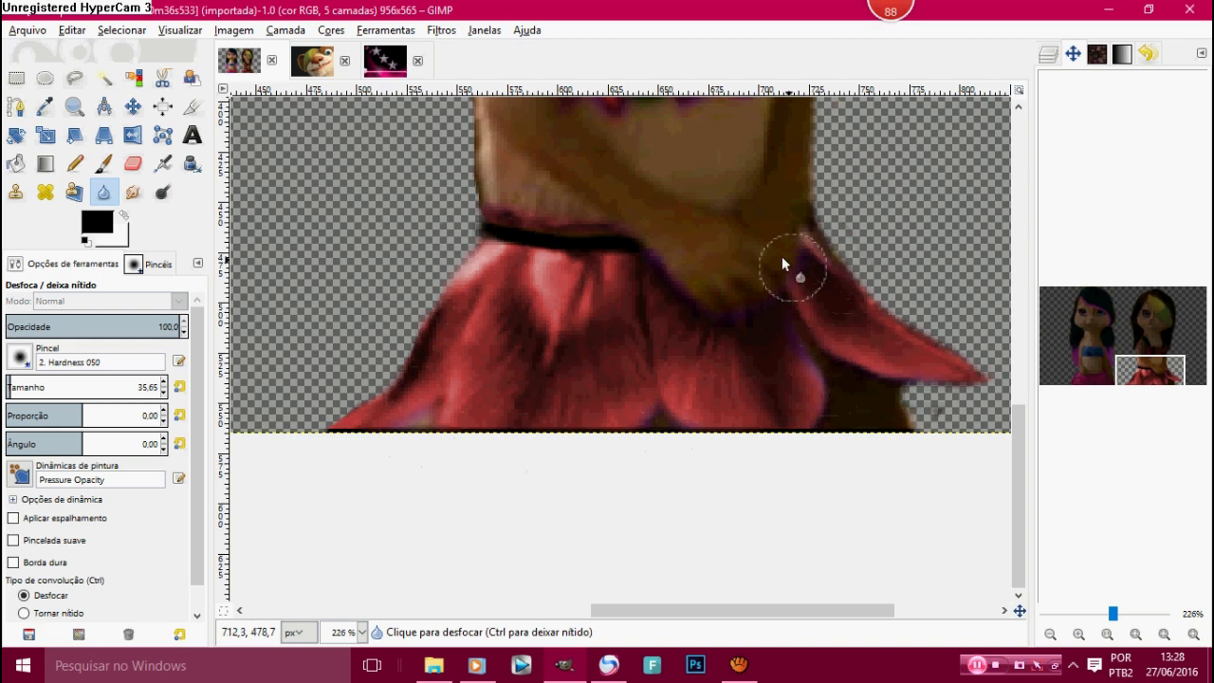
{"action": "mouse_move", "coordinate": [1113, 613]}
{"action": "left_mouse_down"}
{"action": "mouse_move", "coordinate": [1101, 613]}
{"action": "mouse_move", "coordinate": [1115, 612]}
{"action": "left_mouse_up"}
{"action": "key", "text": "ctrl+l"}
{"action": "key", "text": "shift+e"}
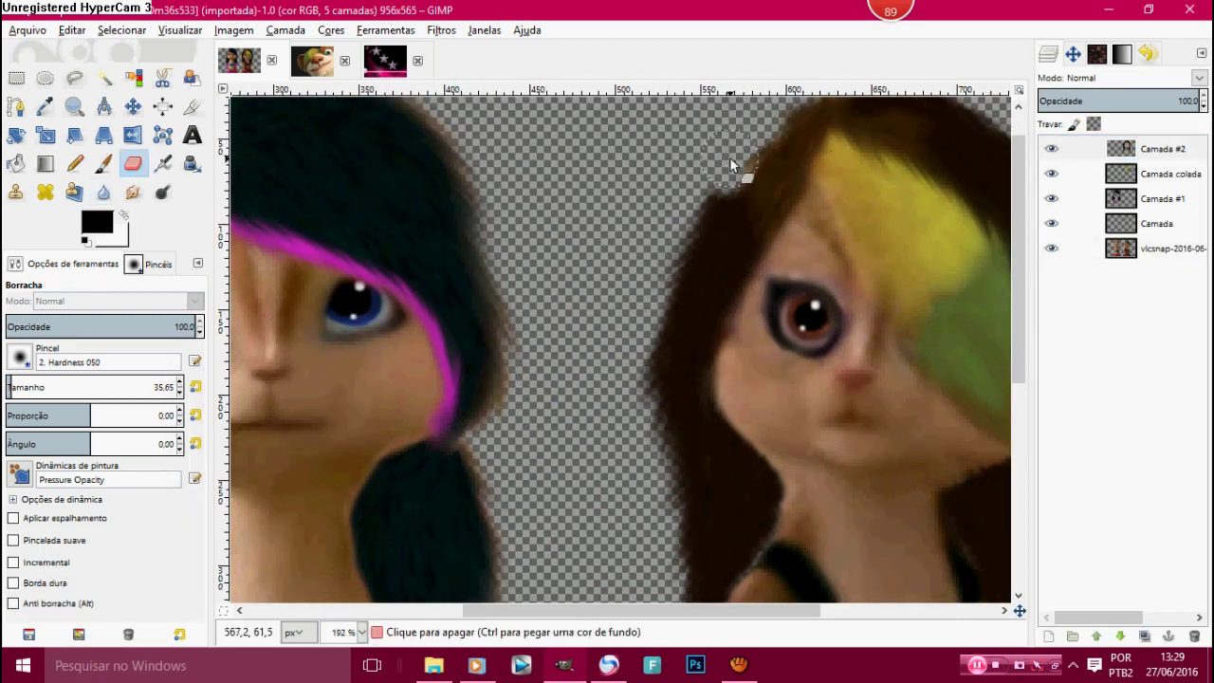
Try a smudge stroke on the fur near the neck, then undo it
{"action": "scroll", "coordinate": [664, 379], "scroll_direction": "right", "scroll_amount": 5}
{"action": "key", "text": "s"}
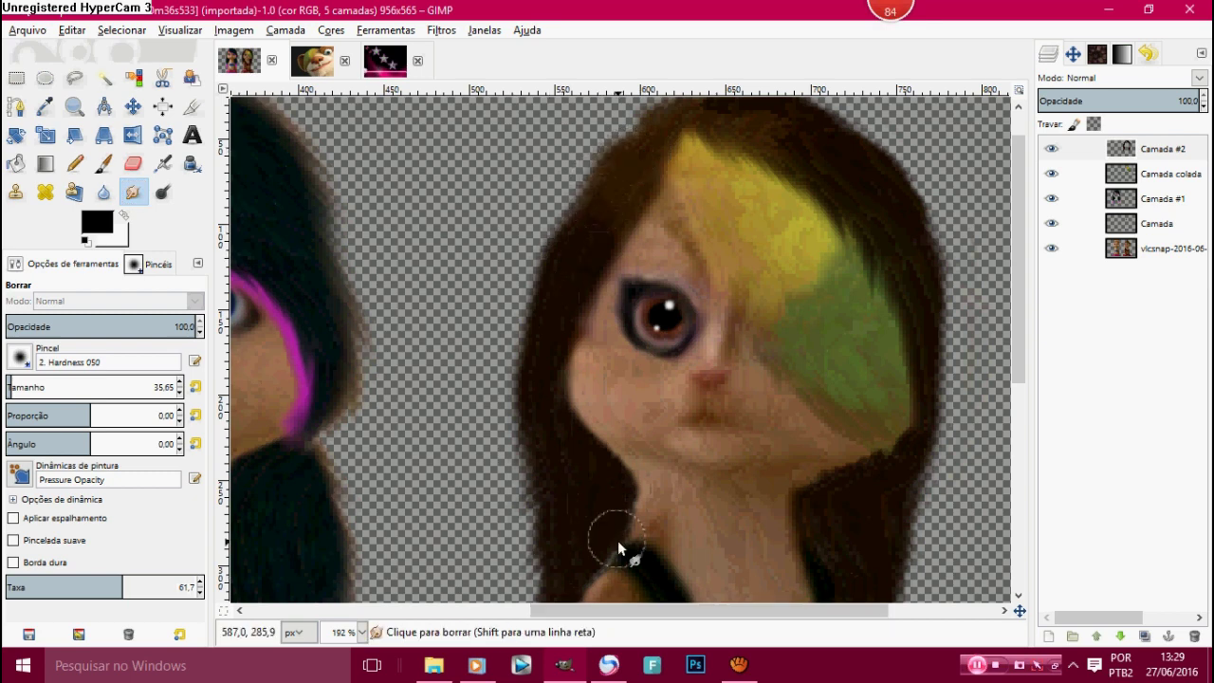
{"action": "scroll", "coordinate": [929, 413], "scroll_direction": "down", "scroll_amount": 3}
{"action": "scroll", "coordinate": [898, 465], "scroll_direction": "up", "scroll_amount": 3}
{"action": "left_click_drag", "start_coordinate": [830, 119], "coordinate": [887, 190]}
{"action": "left_click", "coordinate": [1145, 53]}
{"action": "key", "text": "ctrl+z"}
{"action": "key", "text": "ctrl+z"}
Zoom in to bring the chipmunk's face and the top of the hair into view
{"action": "left_click", "coordinate": [1048, 53]}
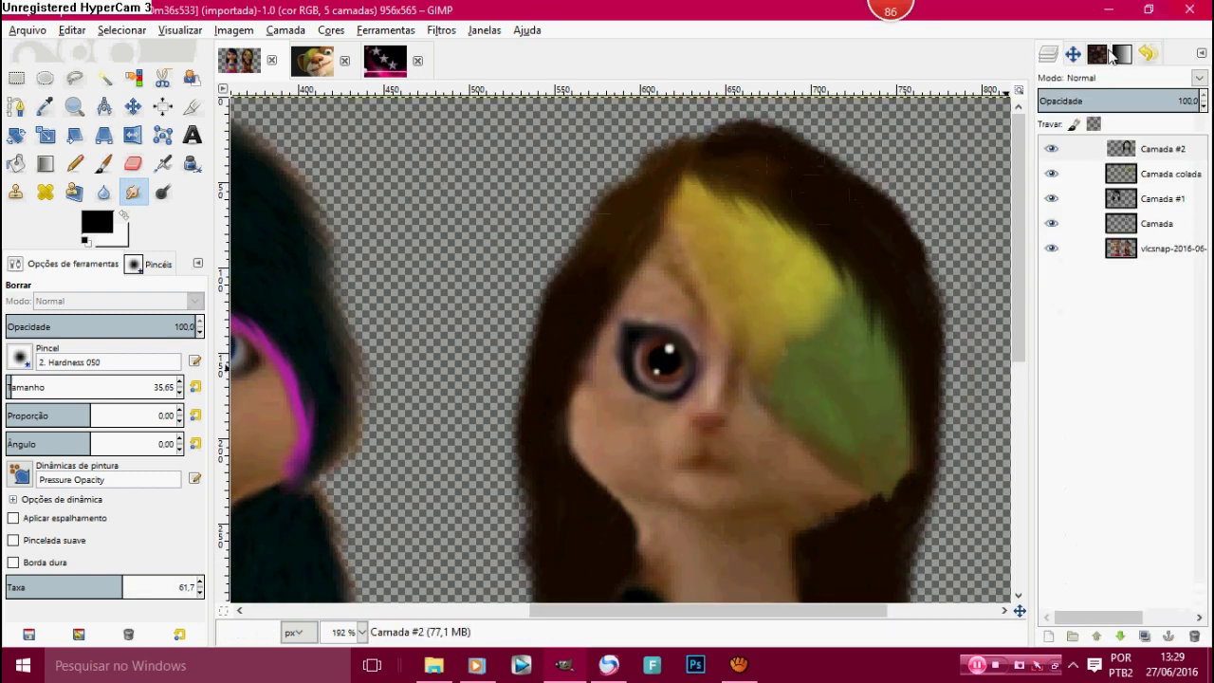
{"action": "left_click", "coordinate": [1098, 53]}
{"action": "scroll", "coordinate": [1097, 361], "scroll_direction": "down", "scroll_amount": 3}
{"action": "left_click_drag", "start_coordinate": [1103, 622], "coordinate": [1113, 616]}
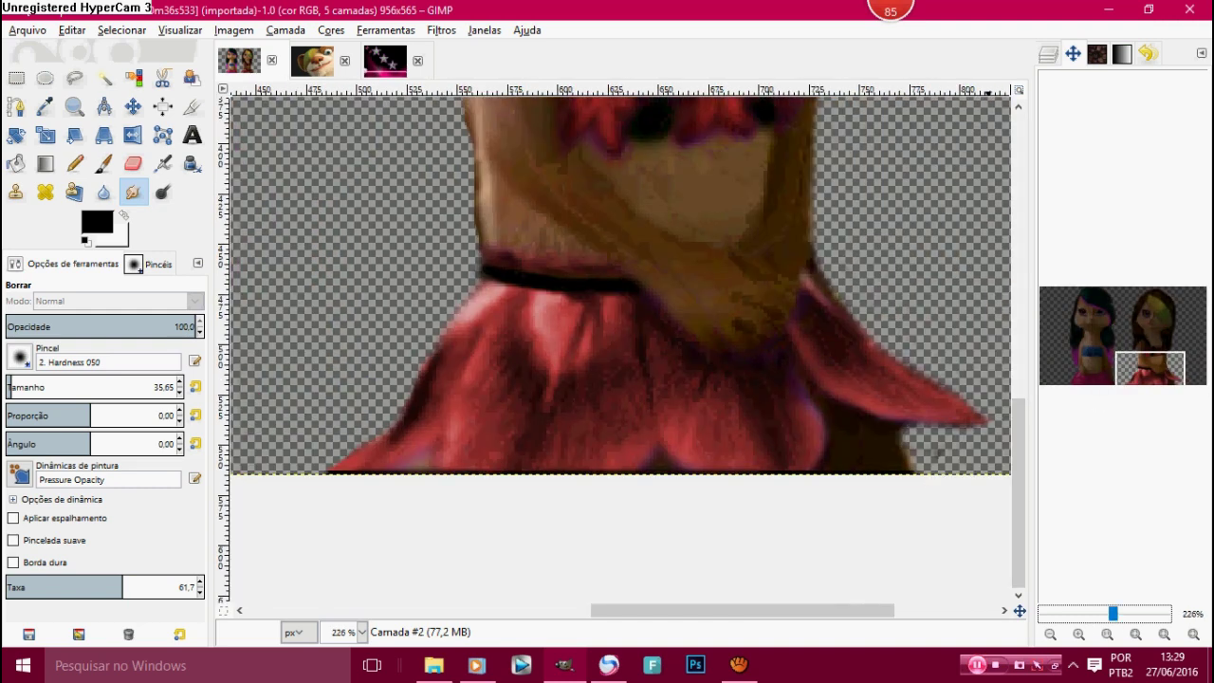
{"action": "key", "text": "ctrl+l"}
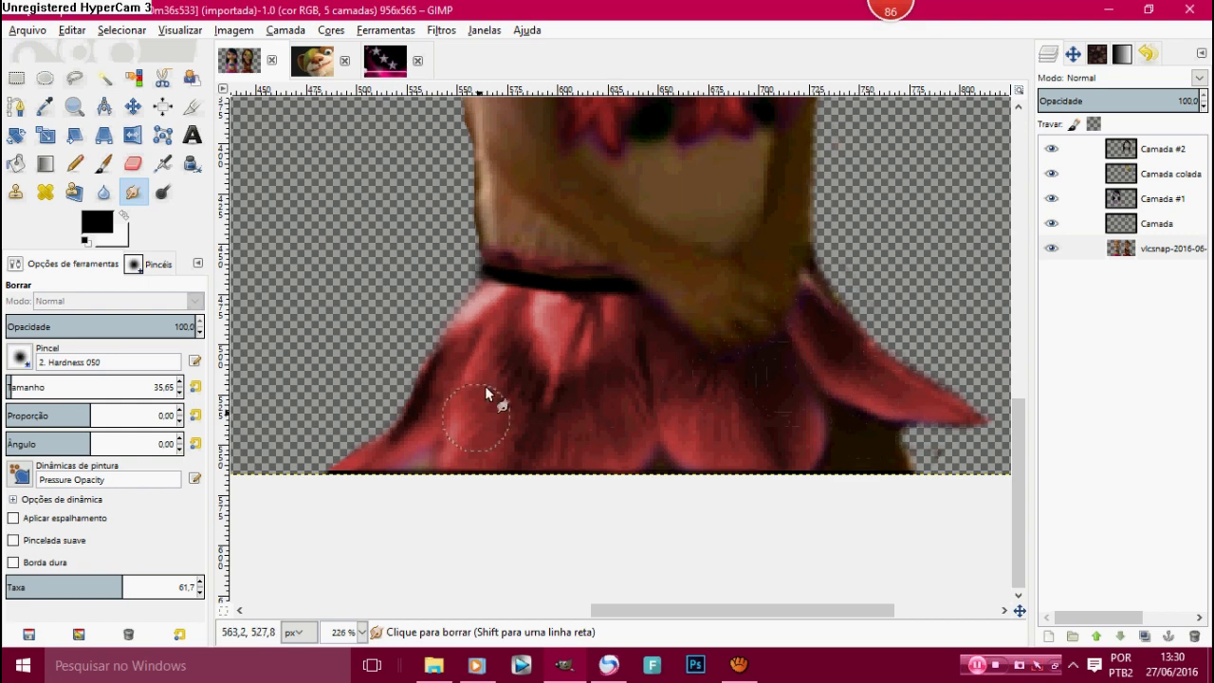
{"action": "left_click_drag", "start_coordinate": [1018, 494], "coordinate": [1018, 237]}
{"action": "left_click", "coordinate": [1073, 53]}
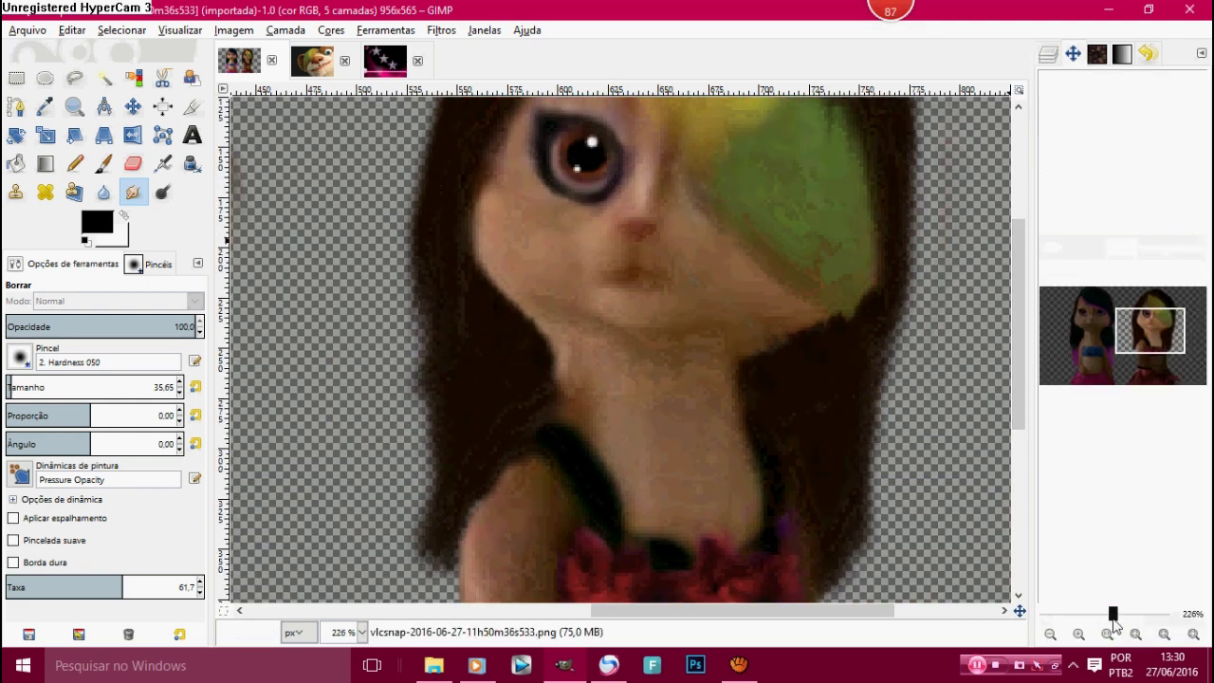
{"action": "mouse_move", "coordinate": [1114, 614]}
{"action": "left_mouse_down"}
{"action": "mouse_move", "coordinate": [1099, 614]}
{"action": "mouse_move", "coordinate": [1153, 615]}
{"action": "left_mouse_up"}
{"action": "left_click", "coordinate": [1048, 53]}
Add an empty layer Camada #3 and pick the Bristles 03 brush
{"action": "right_click", "coordinate": [1138, 246]}
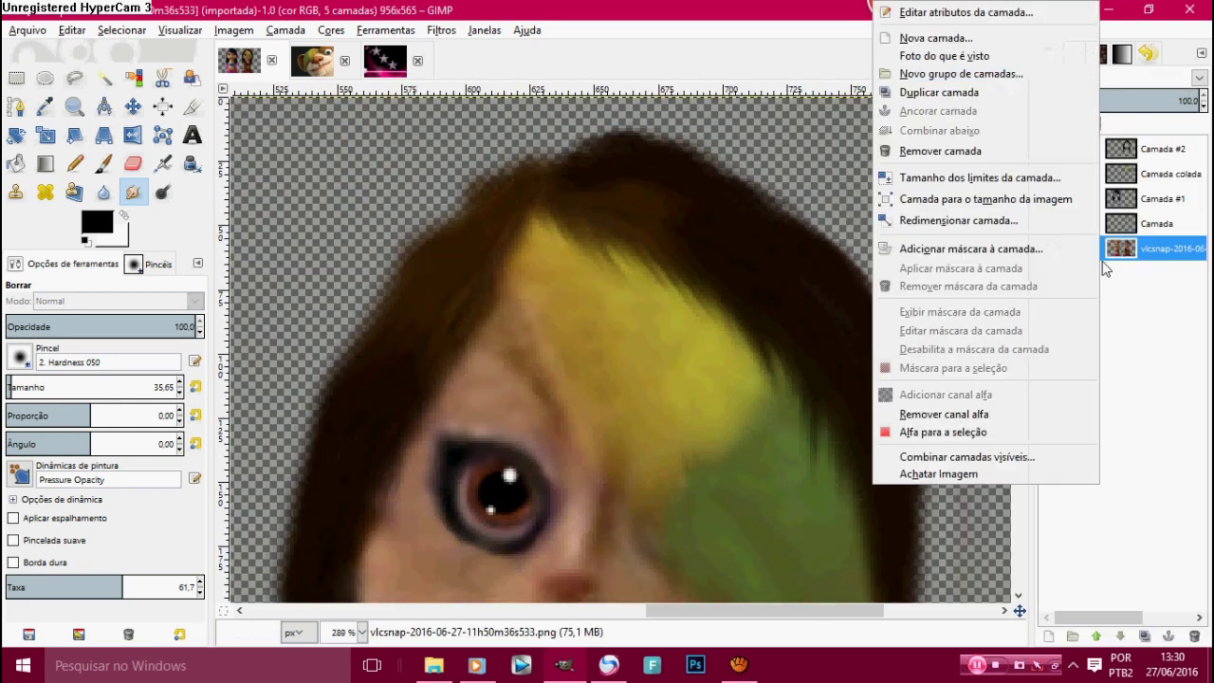
{"action": "left_click", "coordinate": [921, 35]}
{"action": "left_click", "coordinate": [949, 282]}
{"action": "left_click", "coordinate": [19, 355]}
{"action": "left_click", "coordinate": [25, 465]}
Sample the chipmunk's dark brown hair colour 3a2200 as the paint colour
{"action": "left_click", "coordinate": [96, 222]}
{"action": "key", "text": "Escape"}
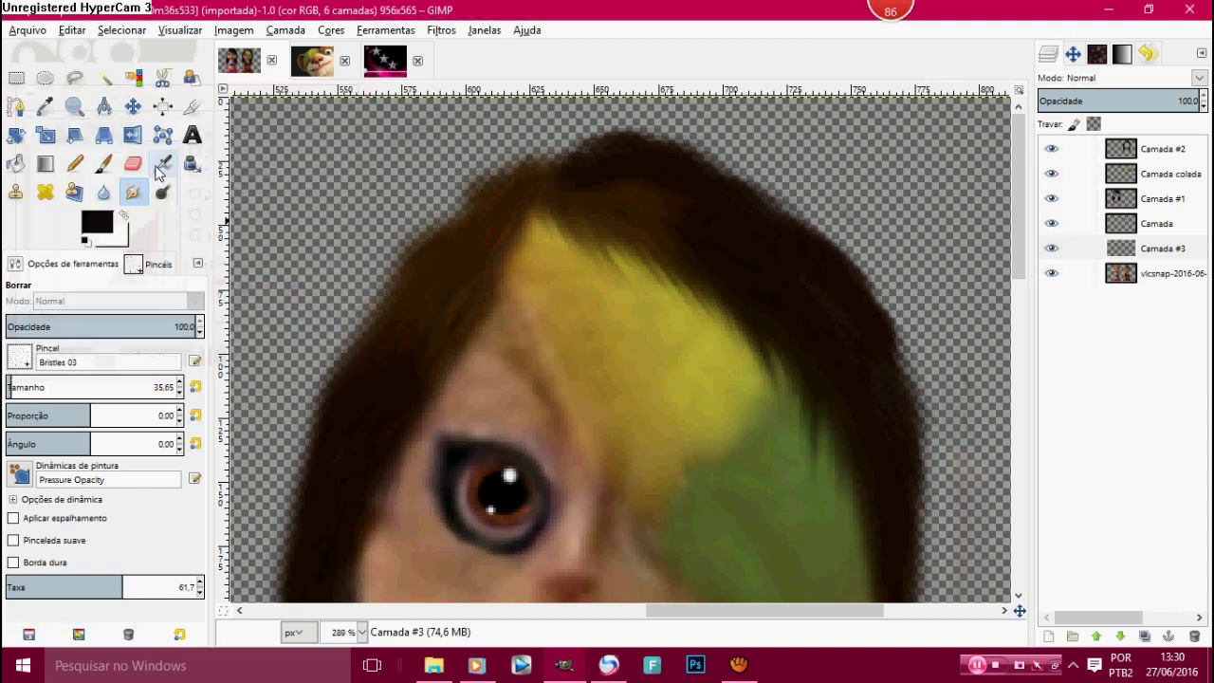
{"action": "left_click", "coordinate": [110, 110]}
{"action": "left_click", "coordinate": [813, 238]}
{"action": "left_click", "coordinate": [97, 222]}
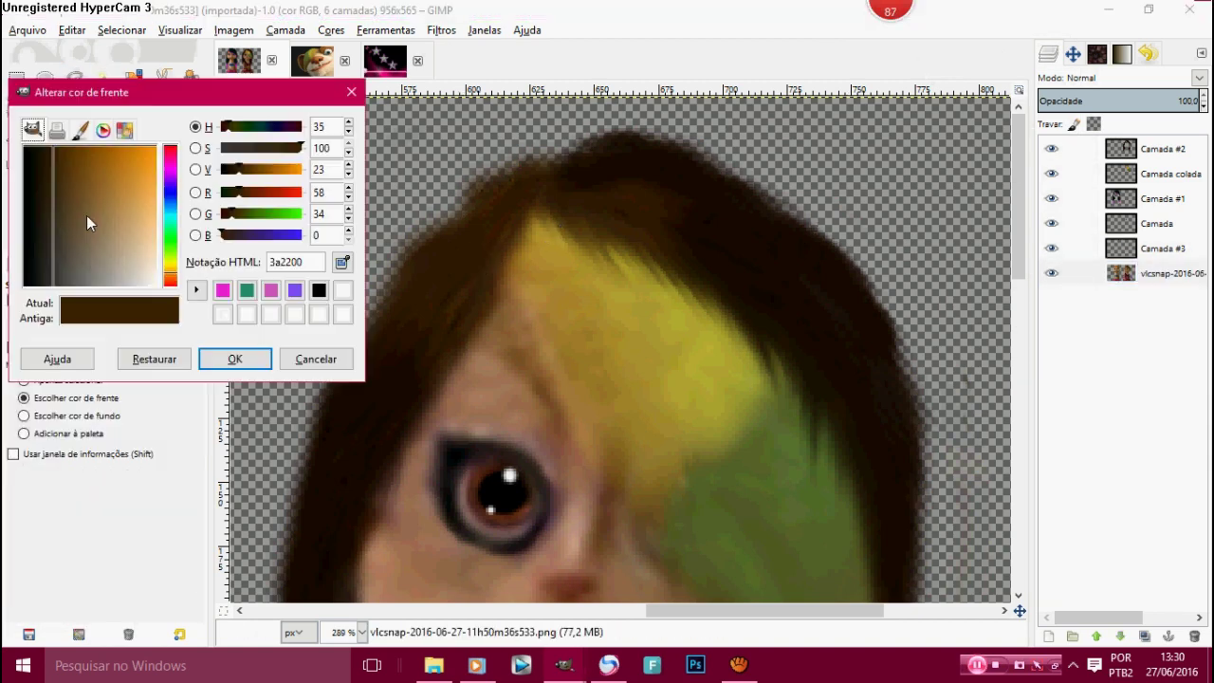
{"action": "left_click", "coordinate": [249, 366]}
Make Camada #3 the active layer and zoom out to see the whole head
{"action": "key", "text": "p"}
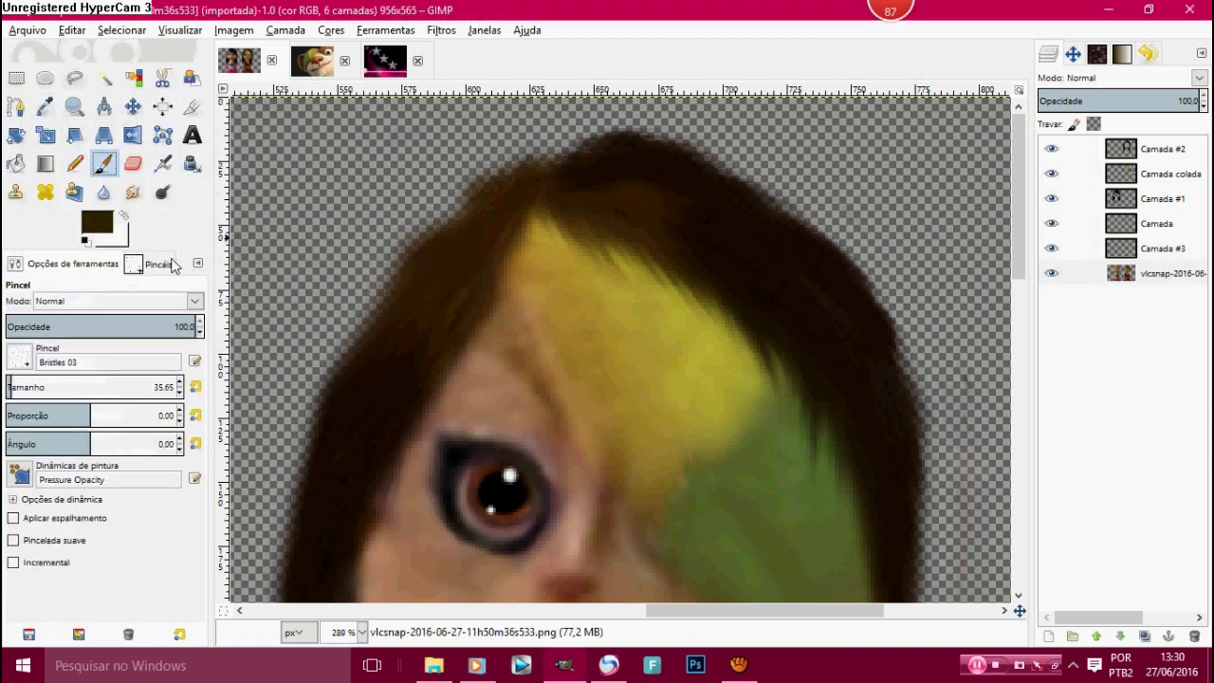
{"action": "left_click", "coordinate": [1154, 225]}
{"action": "left_click", "coordinate": [1149, 248]}
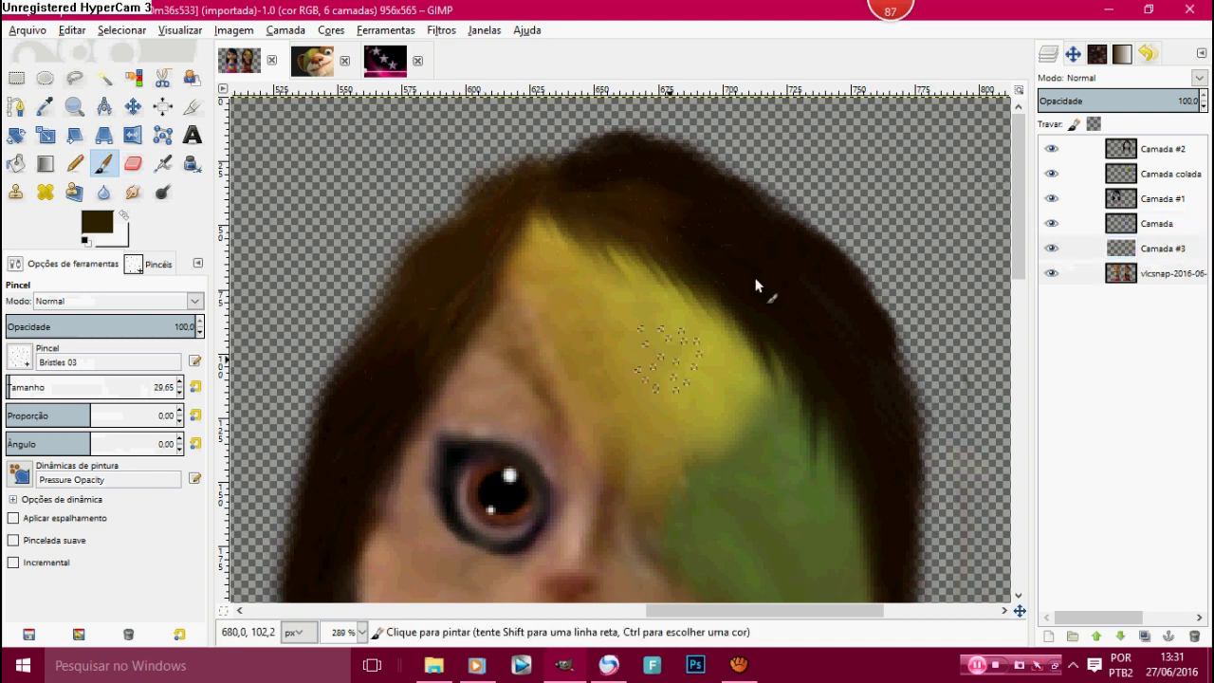
{"action": "left_click", "coordinate": [1073, 53]}
{"action": "left_click_drag", "start_coordinate": [1116, 614], "coordinate": [1103, 614]}
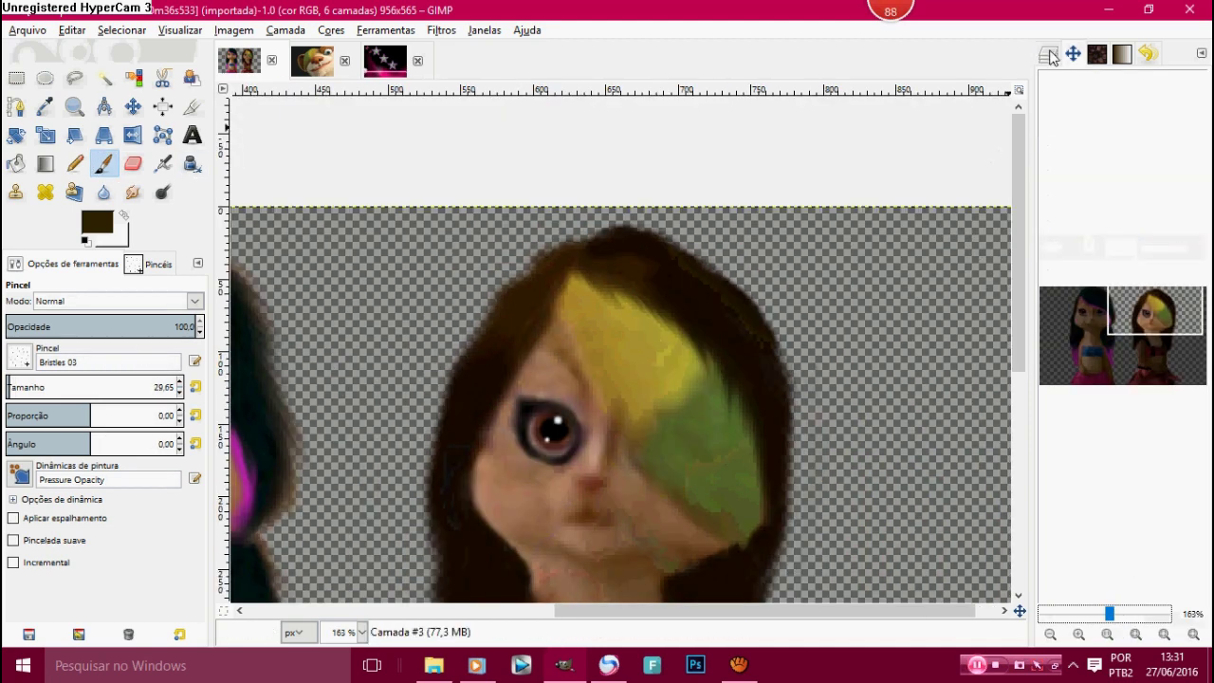
{"action": "left_click", "coordinate": [1048, 54]}
Add layer Camada #4 and set a lighter brown paint colour
{"action": "key", "text": "ctrl+shift+n"}
{"action": "left_click", "coordinate": [934, 282]}
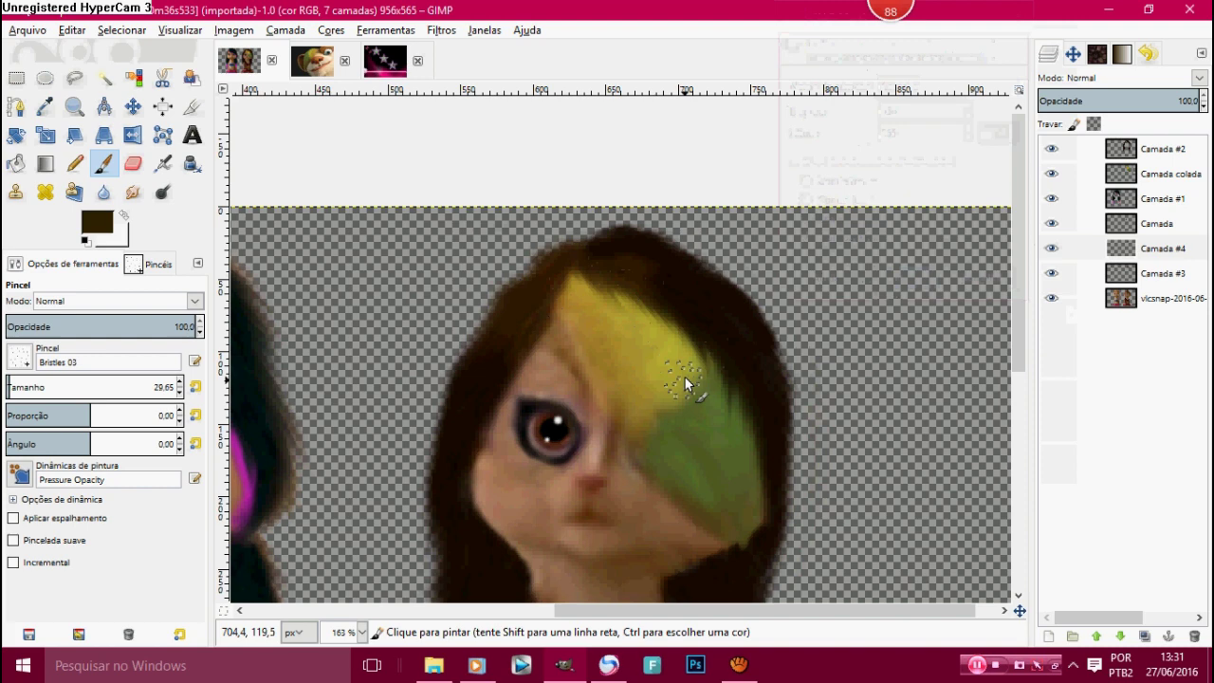
{"action": "left_click", "coordinate": [96, 222]}
{"action": "left_click", "coordinate": [147, 223]}
{"action": "left_click", "coordinate": [237, 355]}
{"action": "left_click", "coordinate": [1148, 53]}
{"action": "left_click", "coordinate": [1048, 54]}
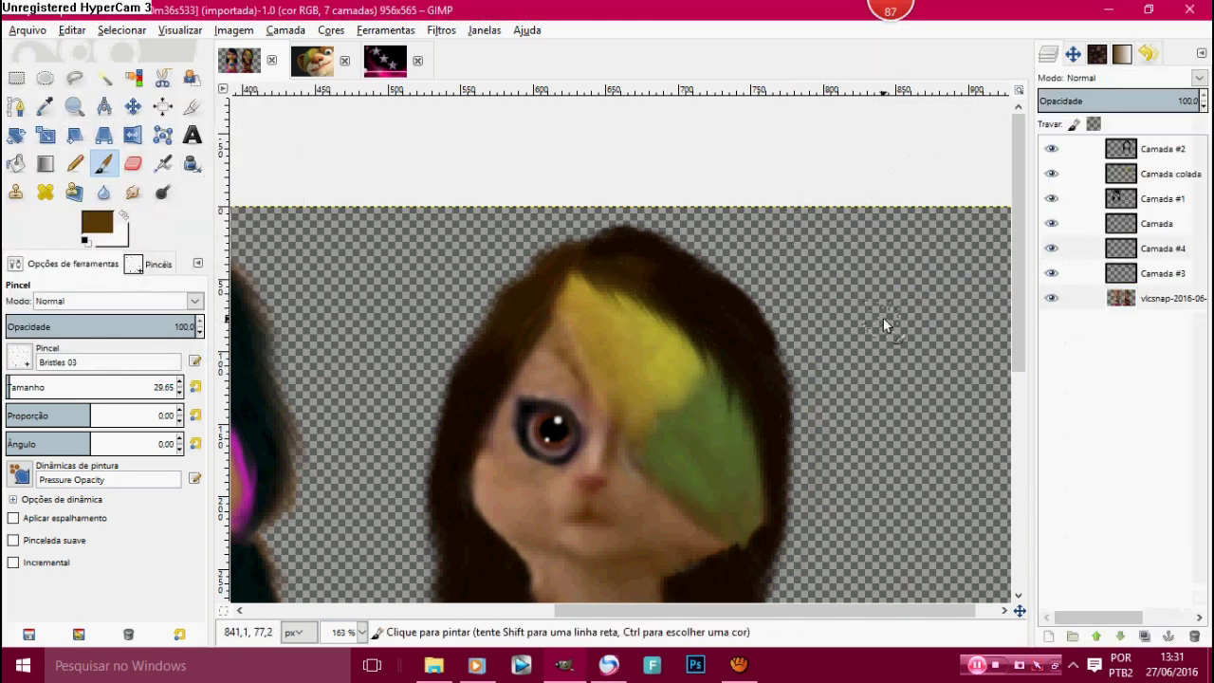
Raise Camada #4 to the top of the stack and erase part of the strands
{"action": "left_click", "coordinate": [75, 163]}
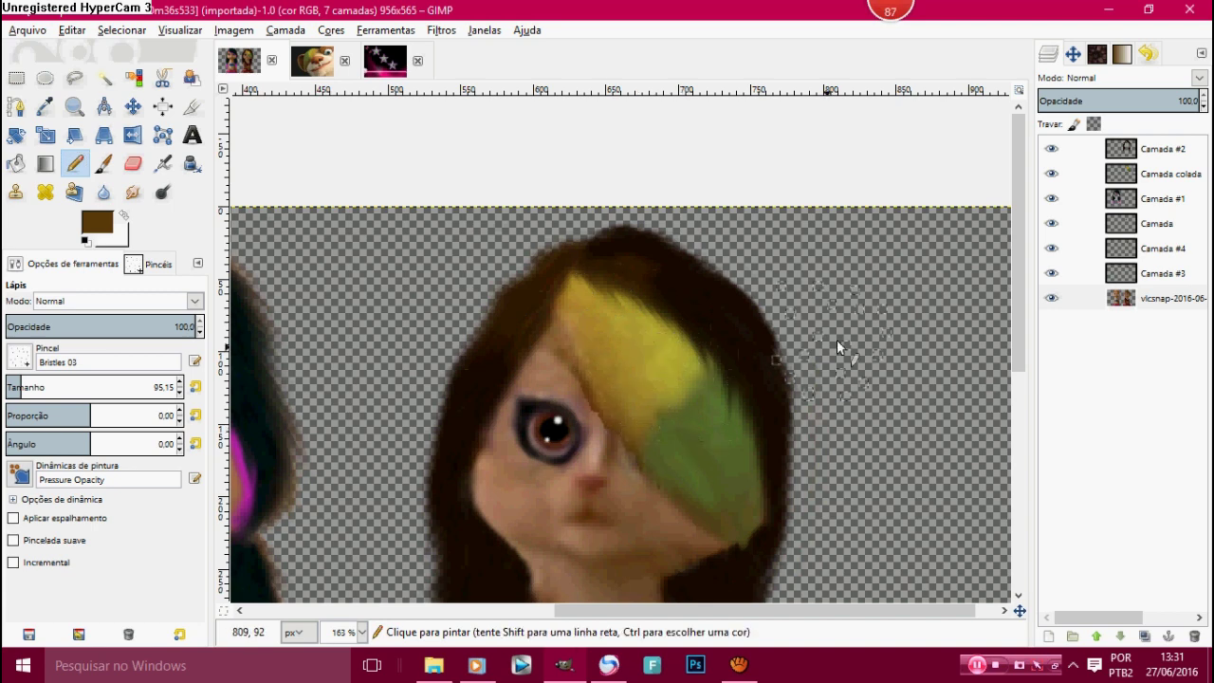
{"action": "left_click", "coordinate": [1121, 247]}
{"action": "left_click", "coordinate": [1096, 636]}
{"action": "left_click", "coordinate": [1096, 636]}
{"action": "left_click", "coordinate": [1096, 636]}
{"action": "left_click", "coordinate": [1095, 636]}
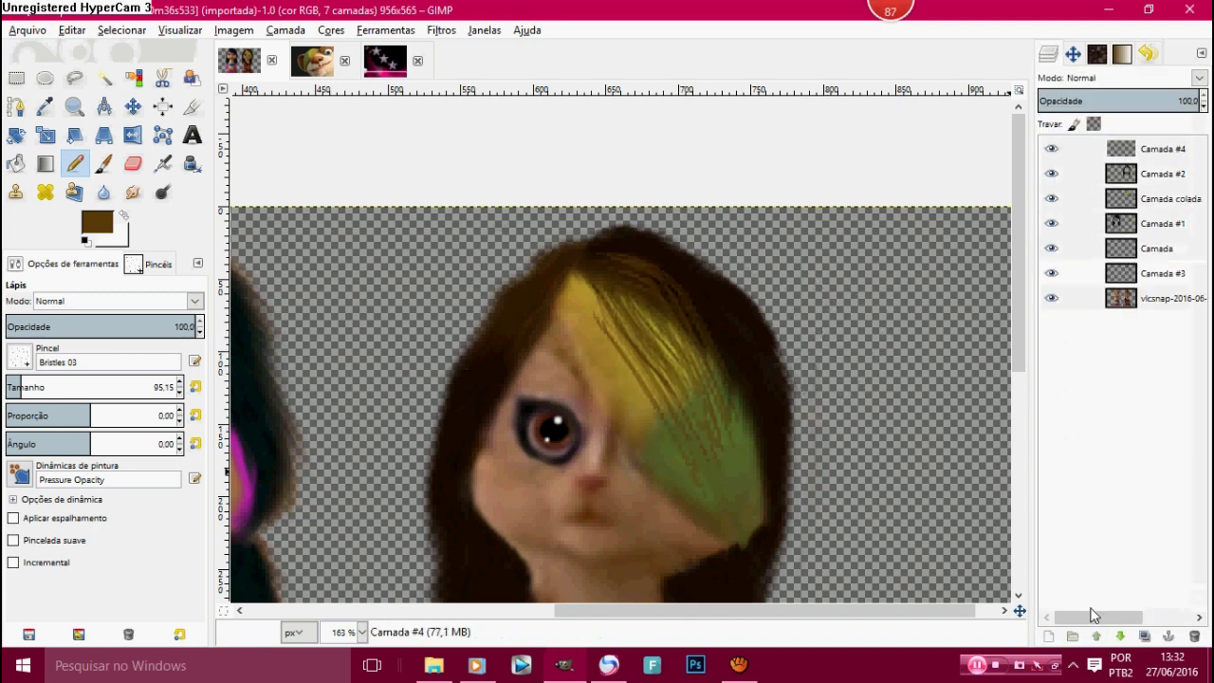
{"action": "left_click", "coordinate": [1148, 53]}
{"action": "key", "text": "shift+e"}
{"action": "left_click_drag", "start_coordinate": [658, 373], "coordinate": [647, 317]}
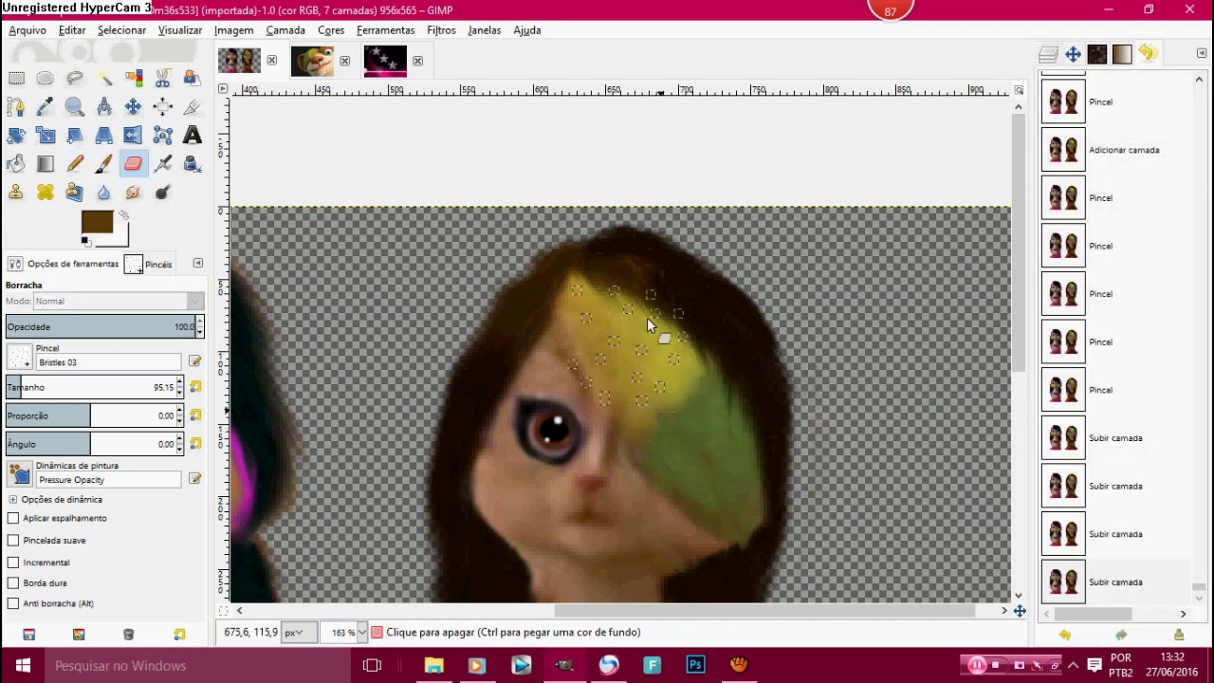
Paint brown strands across the right chipmunk's hair
{"action": "key", "text": "p"}
{"action": "left_click_drag", "start_coordinate": [726, 284], "coordinate": [774, 431]}
{"action": "scroll", "coordinate": [787, 380], "scroll_direction": "down", "scroll_amount": 3}
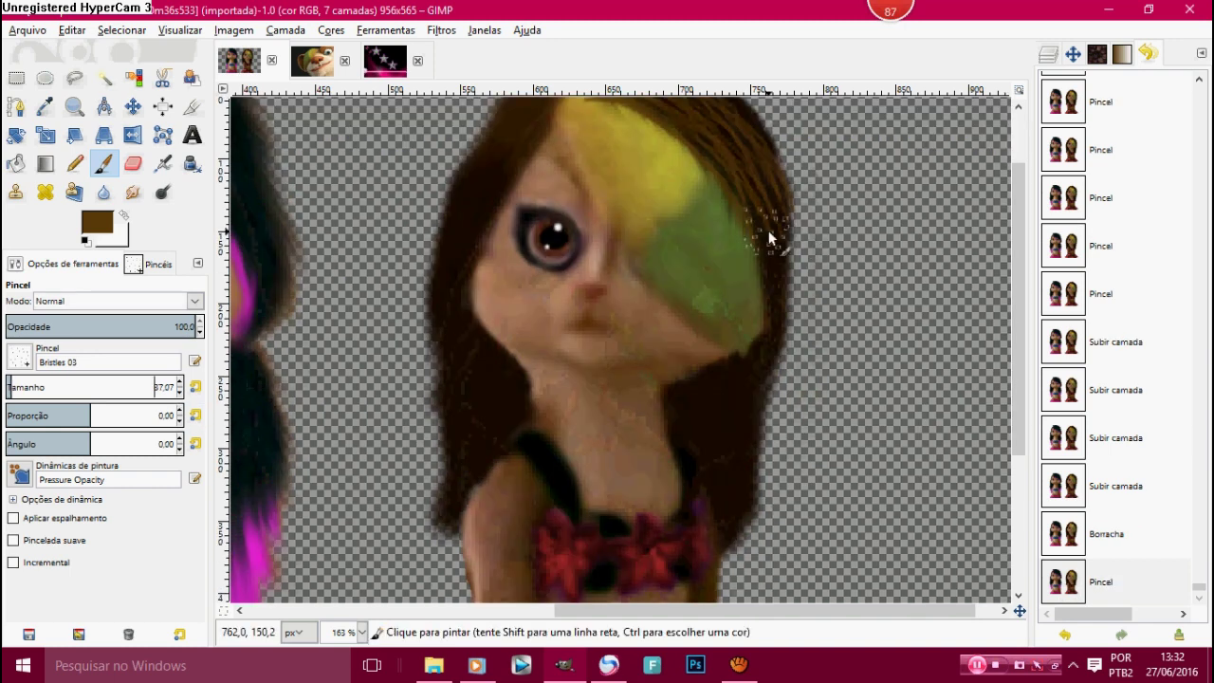
{"action": "left_click_drag", "start_coordinate": [759, 328], "coordinate": [737, 505]}
{"action": "left_click_drag", "start_coordinate": [455, 380], "coordinate": [466, 482]}
{"action": "scroll", "coordinate": [506, 344], "scroll_direction": "up", "scroll_amount": 3}
{"action": "left_click_drag", "start_coordinate": [512, 190], "coordinate": [446, 455]}
Lower Camada #4's opacity to 48.4 and bring up the pink star image
{"action": "key", "text": "ctrl+l"}
{"action": "left_click", "coordinate": [1116, 101]}
{"action": "left_click", "coordinate": [103, 192]}
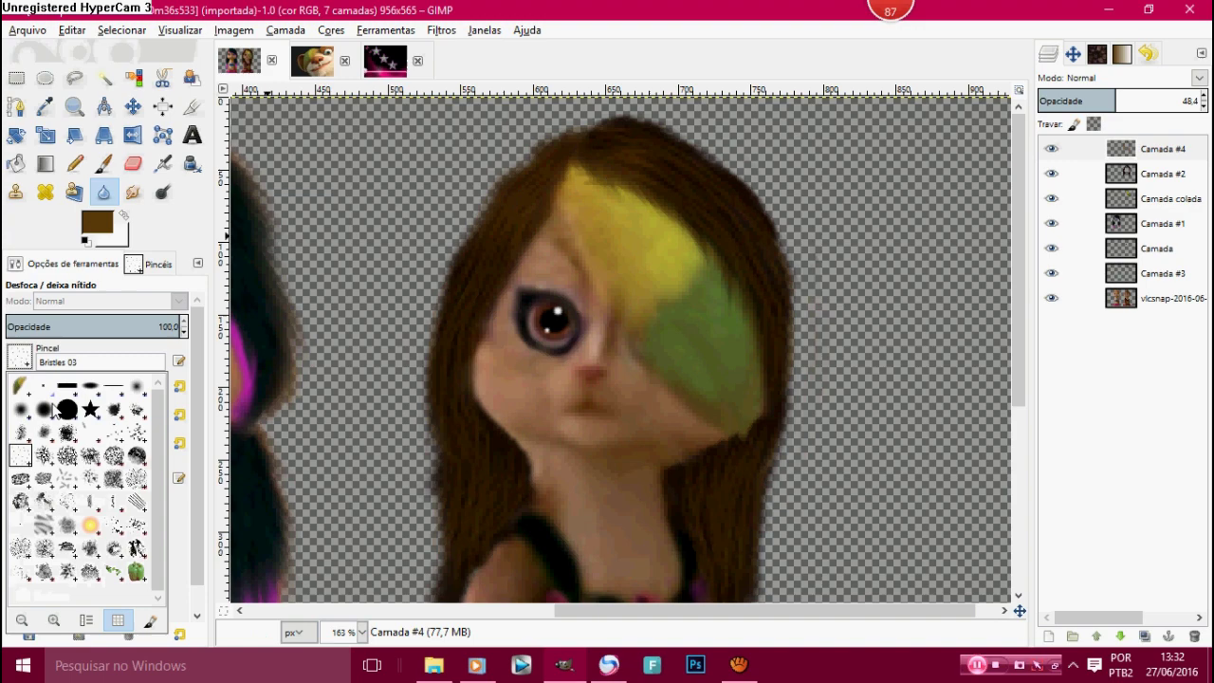
{"action": "scroll", "coordinate": [872, 389], "scroll_direction": "down", "scroll_amount": 3, "text": "ctrl"}
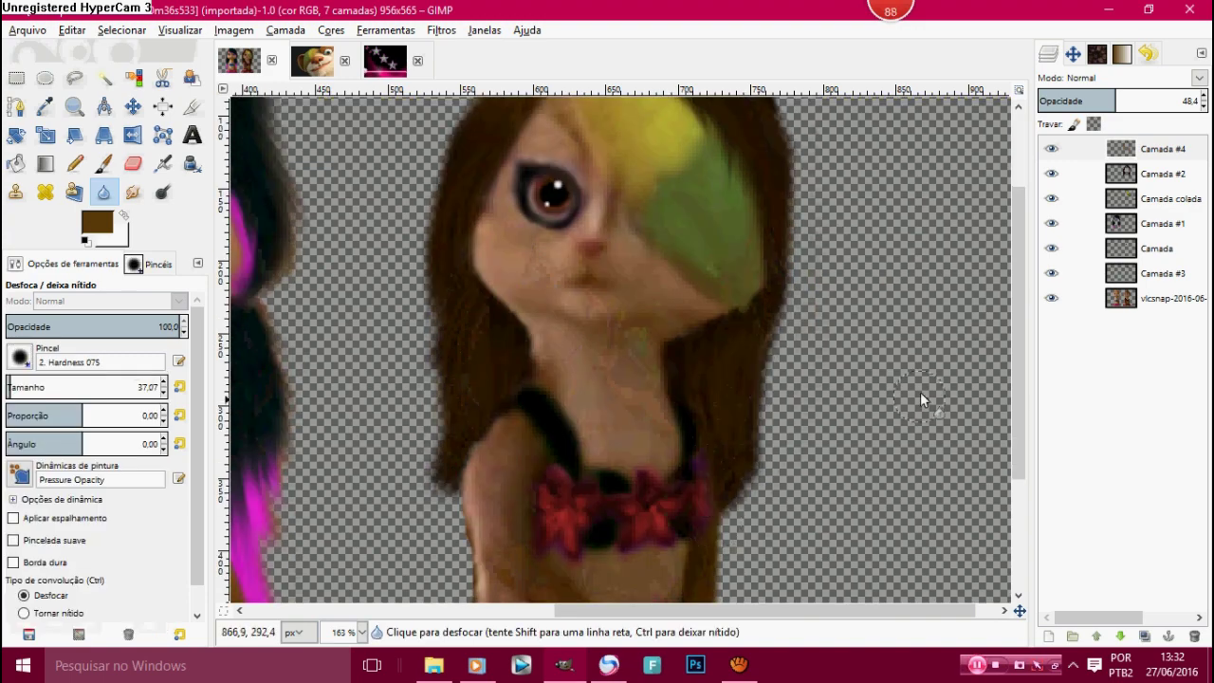
{"action": "scroll", "coordinate": [901, 501], "scroll_direction": "down", "scroll_amount": 5, "text": "ctrl"}
{"action": "left_click", "coordinate": [386, 60]}
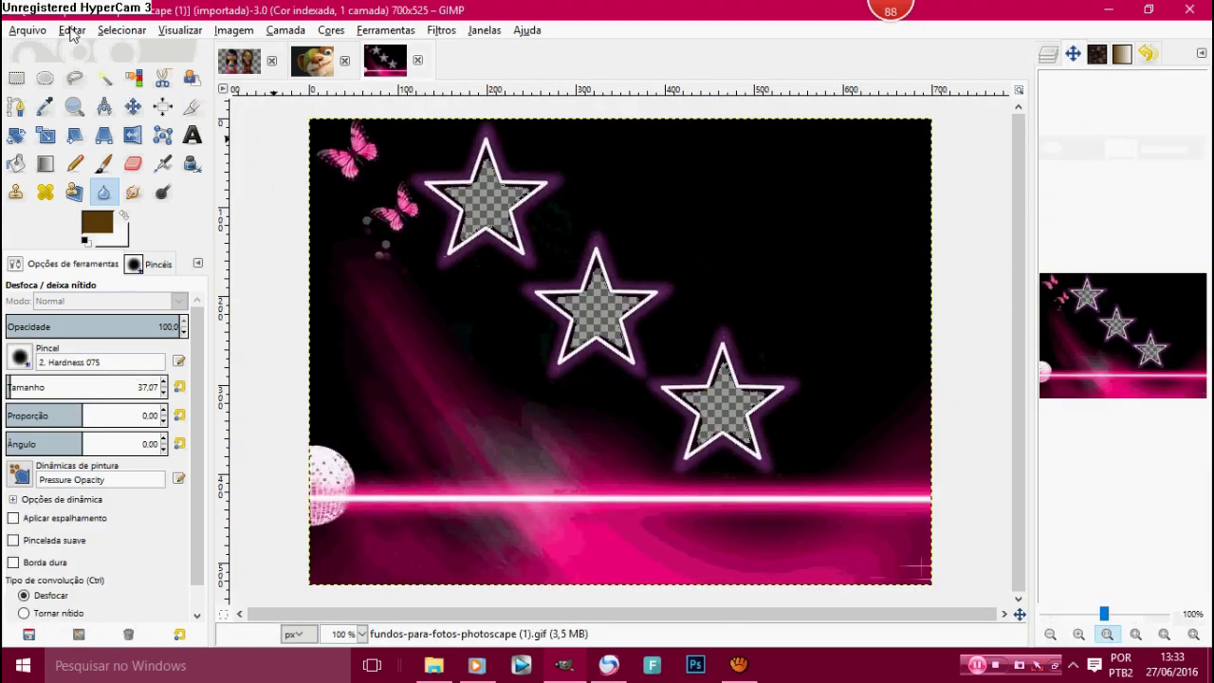
Paste the star image into the chipmunk image as a new bottom layer
{"action": "left_click", "coordinate": [239, 60]}
{"action": "key", "text": "ctrl+v"}
{"action": "key", "text": "ctrl+shift+n"}
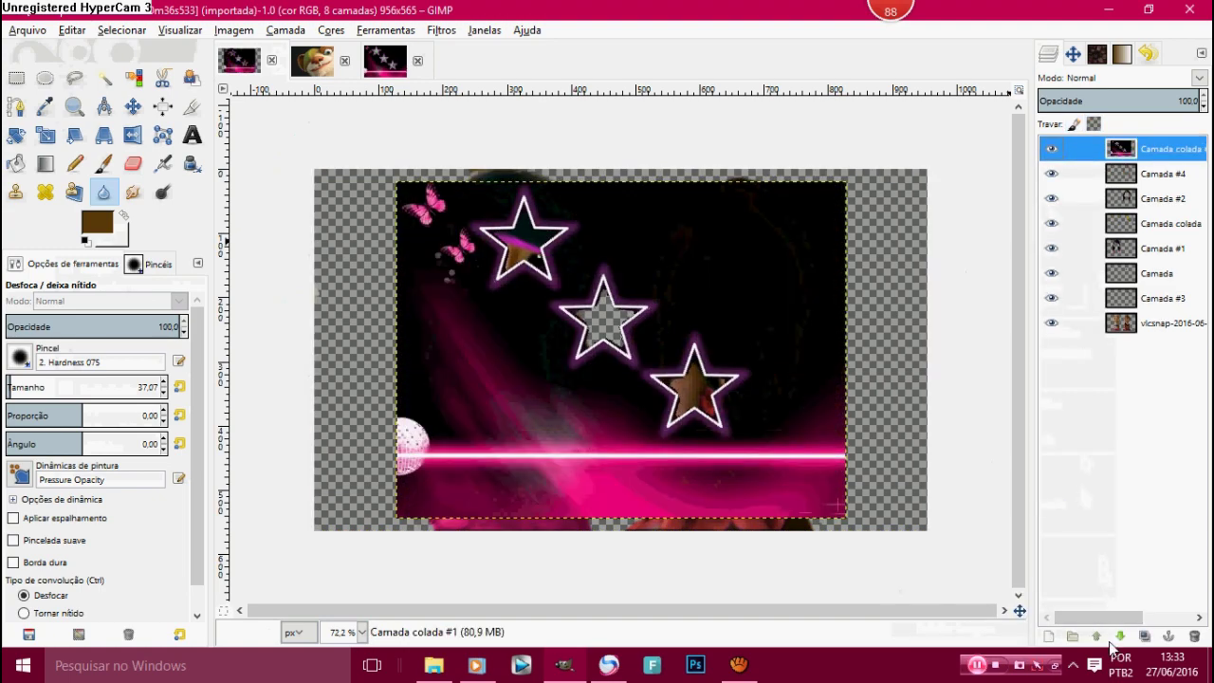
{"action": "left_click", "coordinate": [1121, 636]}
{"action": "left_click", "coordinate": [1120, 637]}
Enlarge the star layer to fill the canvas and set magenta as the fill colour
{"action": "left_click", "coordinate": [45, 135]}
{"action": "left_click", "coordinate": [607, 341]}
{"action": "left_click_drag", "start_coordinate": [935, 517], "coordinate": [943, 537]}
{"action": "left_click", "coordinate": [1160, 401]}
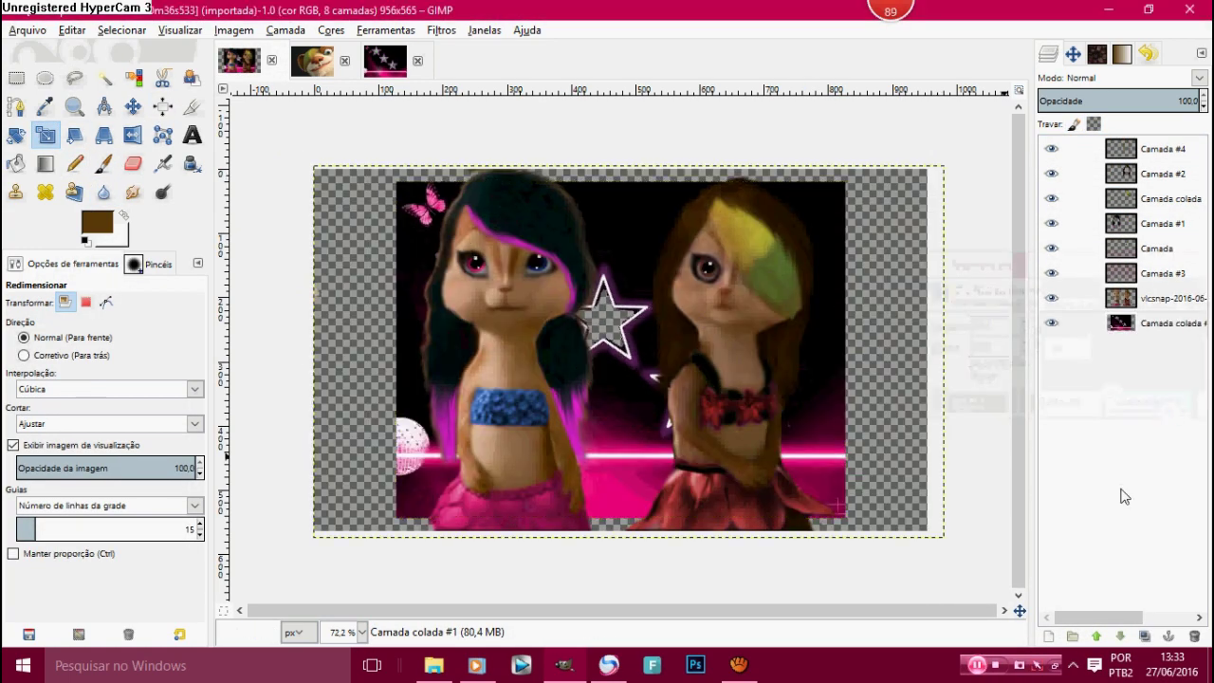
{"action": "left_click", "coordinate": [74, 192]}
{"action": "left_click", "coordinate": [96, 222]}
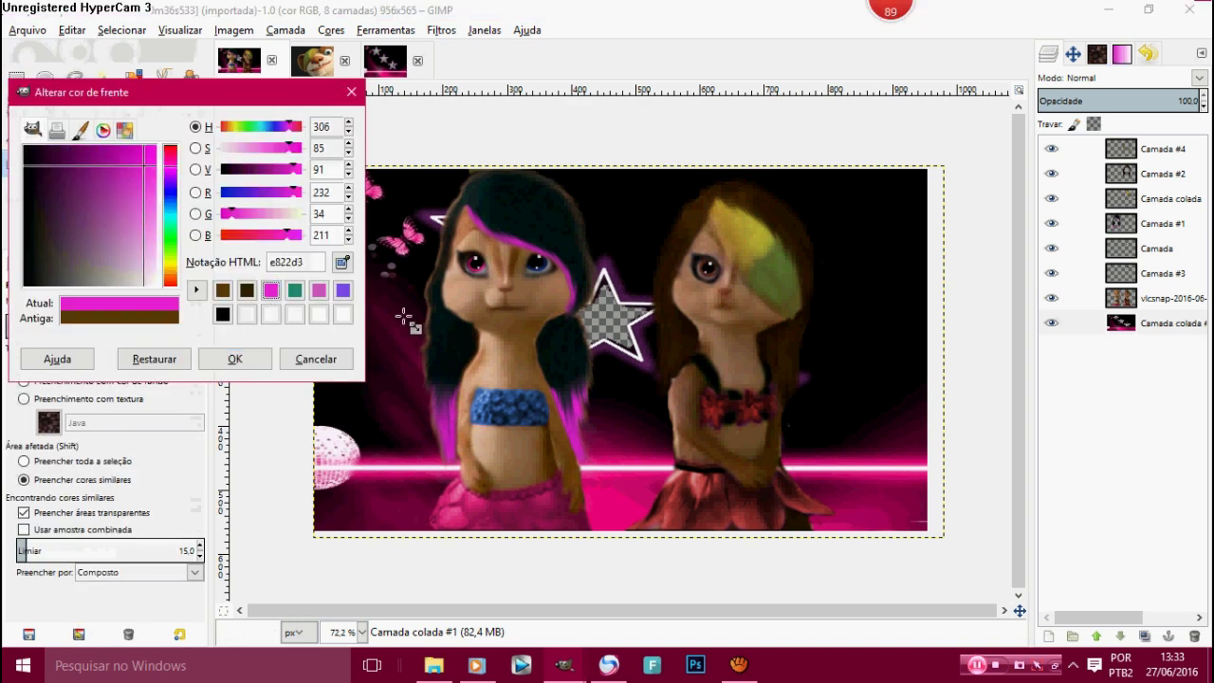
{"action": "left_click", "coordinate": [236, 355]}
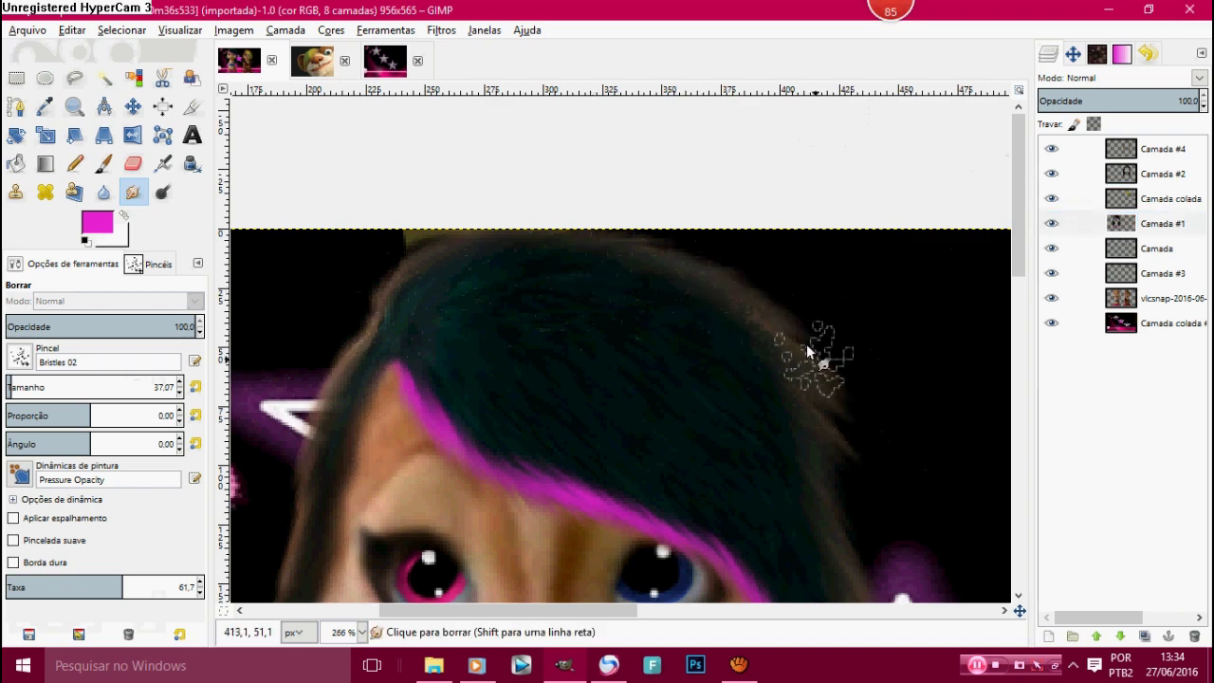
Zoom to 266% on the black-haired chipmunk's hair and pick the Bristles 02 brush
{"action": "scroll", "coordinate": [793, 510], "scroll_direction": "down", "scroll_amount": 5}
{"action": "scroll", "coordinate": [727, 406], "scroll_direction": "down", "scroll_amount": 5}
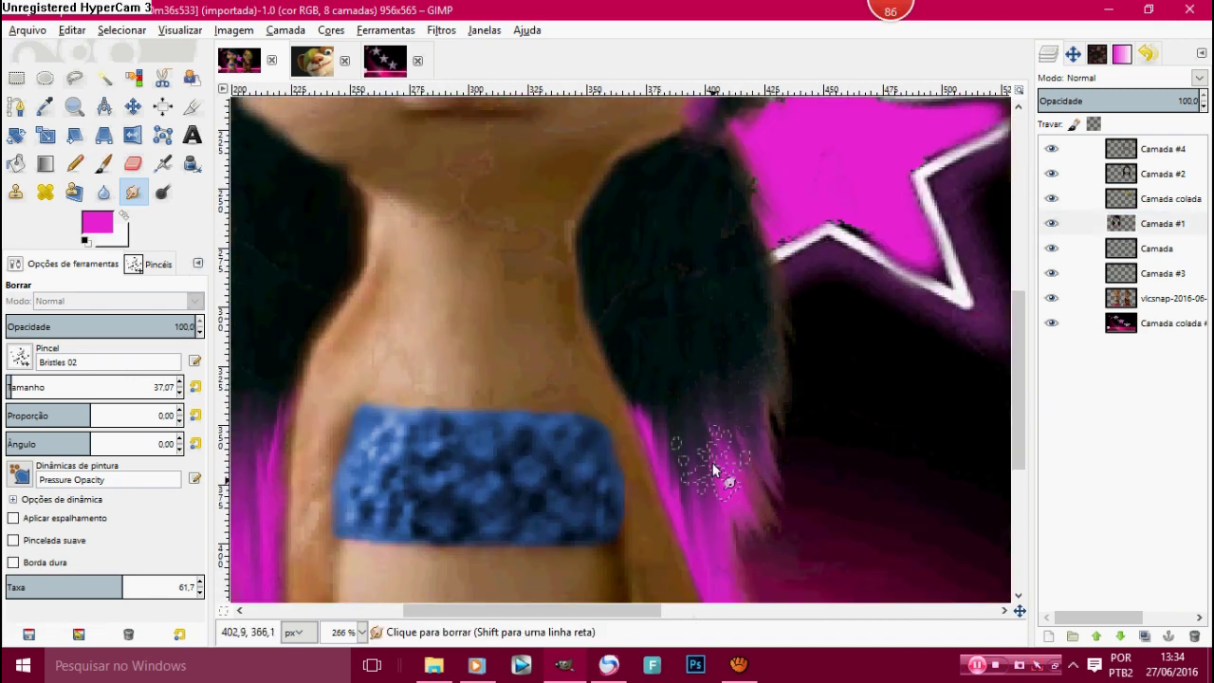
{"action": "scroll", "coordinate": [542, 407], "scroll_direction": "up", "scroll_amount": 5}
{"action": "scroll", "coordinate": [542, 407], "scroll_direction": "left", "scroll_amount": 4}
{"action": "scroll", "coordinate": [564, 358], "scroll_direction": "up", "scroll_amount": 2}
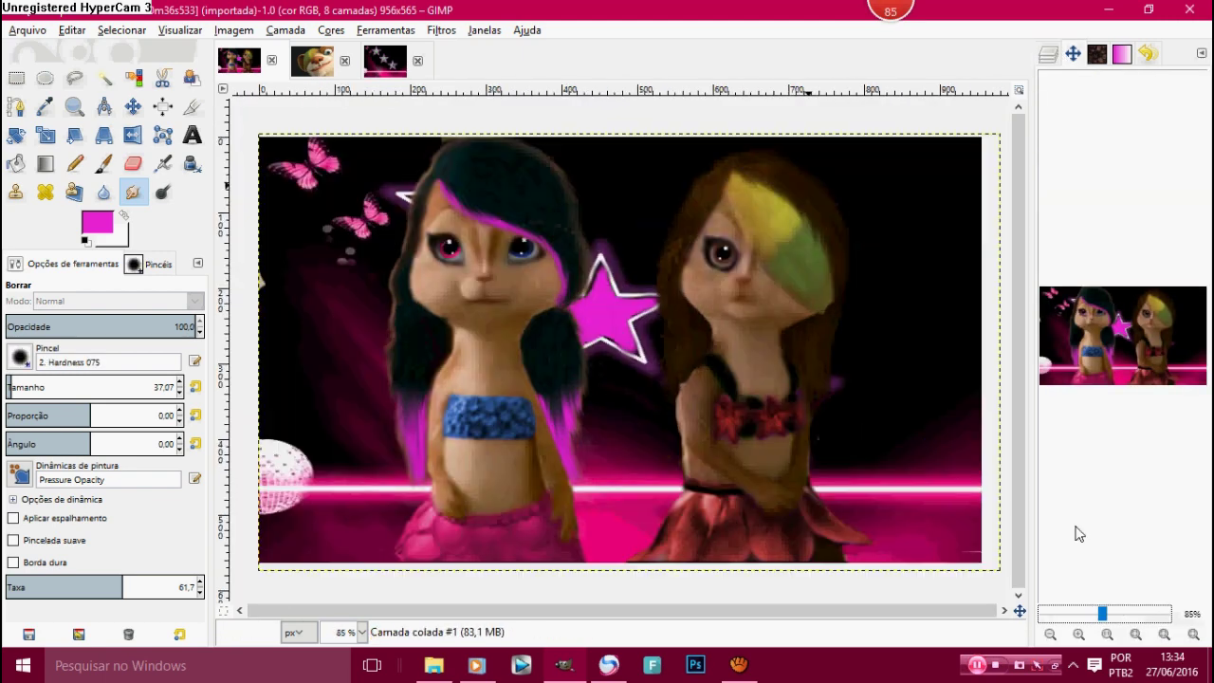
{"action": "left_click_drag", "start_coordinate": [1102, 612], "coordinate": [1114, 613]}
{"action": "left_click_drag", "start_coordinate": [1122, 334], "coordinate": [1097, 300]}
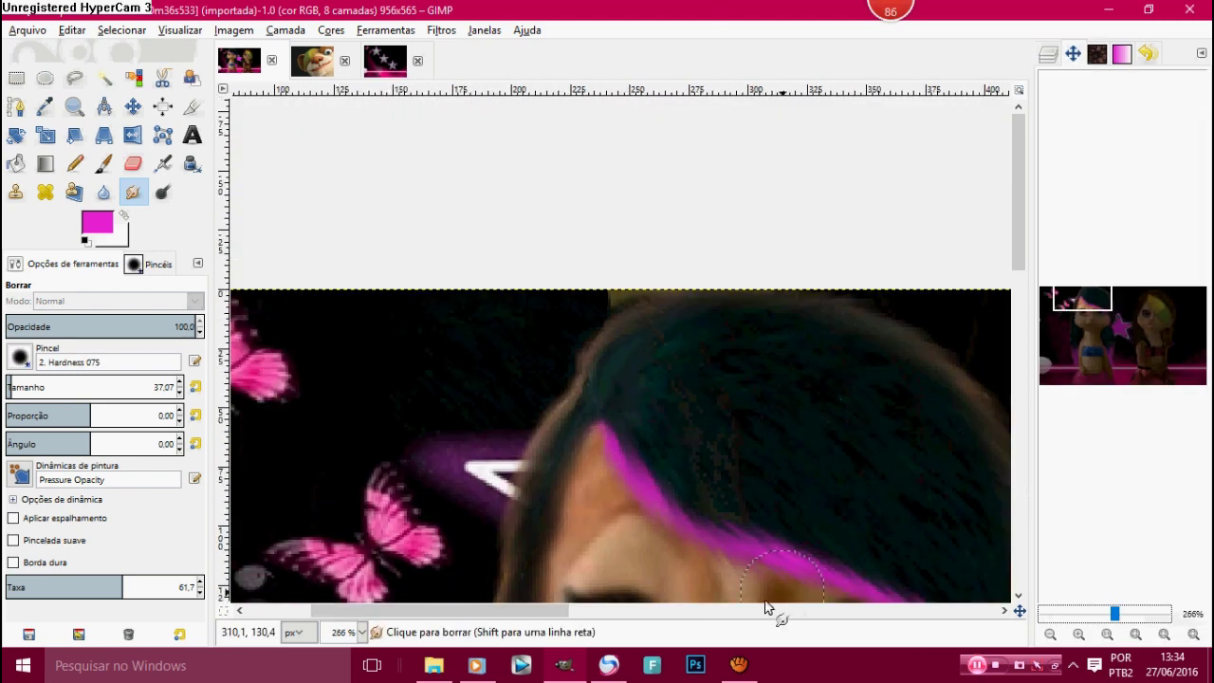
{"action": "left_click", "coordinate": [20, 357]}
{"action": "left_click", "coordinate": [57, 446]}
Zoom out to 48% to view the whole retouched image
{"action": "left_click", "coordinate": [1048, 54]}
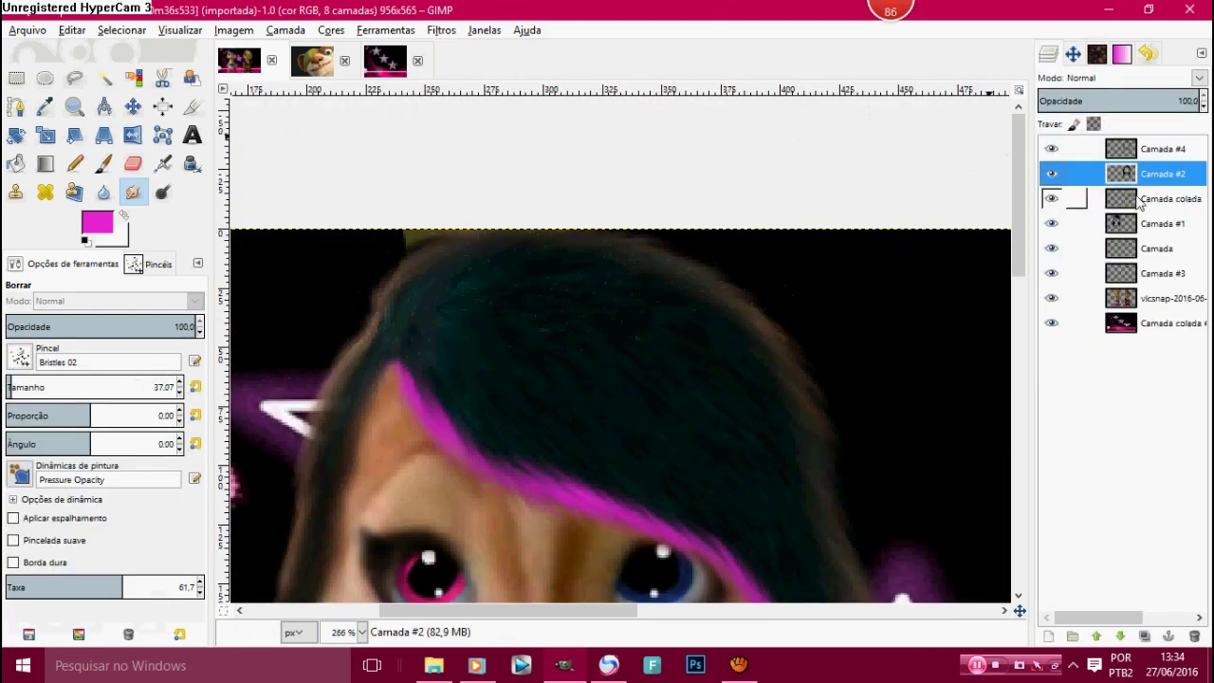
{"action": "scroll", "coordinate": [743, 444], "scroll_direction": "down", "scroll_amount": 2}
{"action": "scroll", "coordinate": [794, 510], "scroll_direction": "down", "scroll_amount": 4}
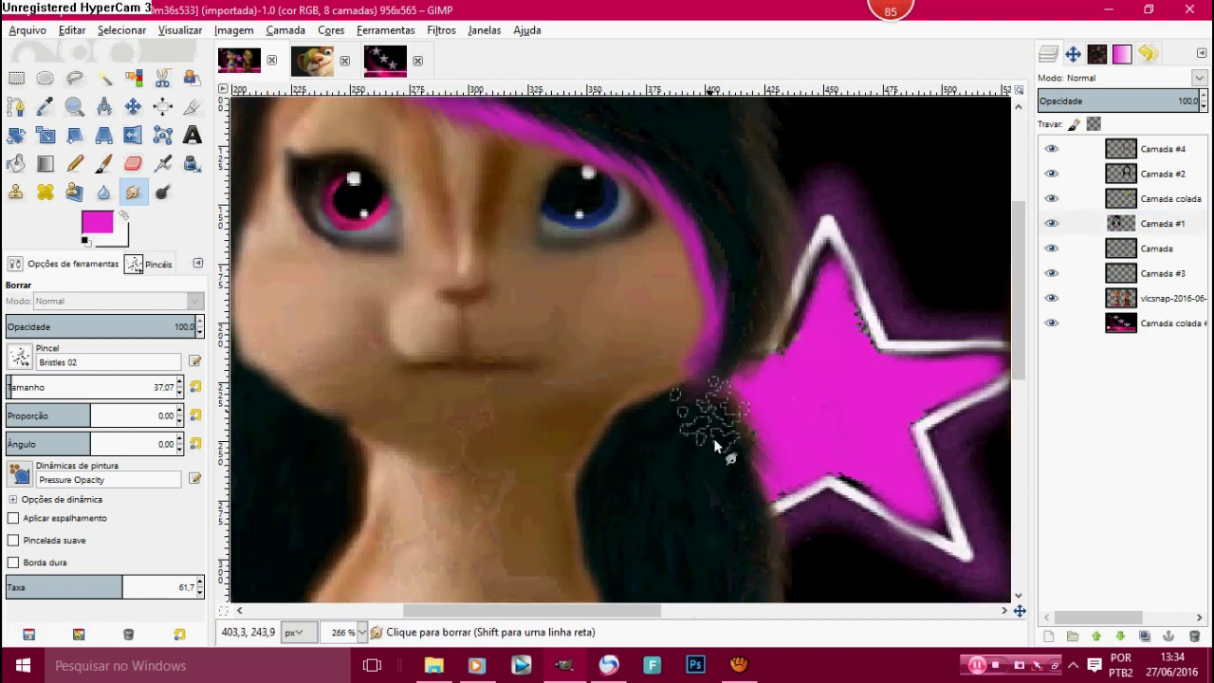
{"action": "scroll", "coordinate": [758, 474], "scroll_direction": "down", "scroll_amount": 4}
{"action": "scroll", "coordinate": [488, 371], "scroll_direction": "left", "scroll_amount": 5}
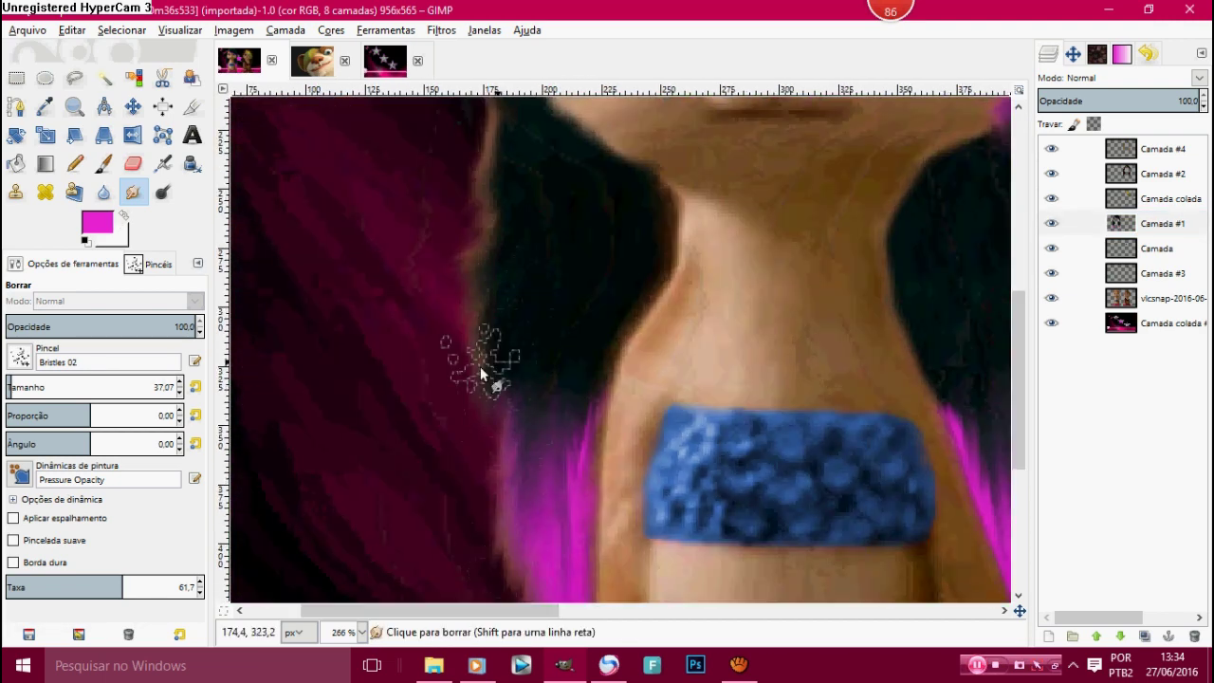
{"action": "scroll", "coordinate": [487, 371], "scroll_direction": "up", "scroll_amount": 3}
{"action": "scroll", "coordinate": [572, 228], "scroll_direction": "up", "scroll_amount": 2}
{"action": "left_click", "coordinate": [1073, 54]}
{"action": "left_click_drag", "start_coordinate": [1125, 614], "coordinate": [1096, 613]}
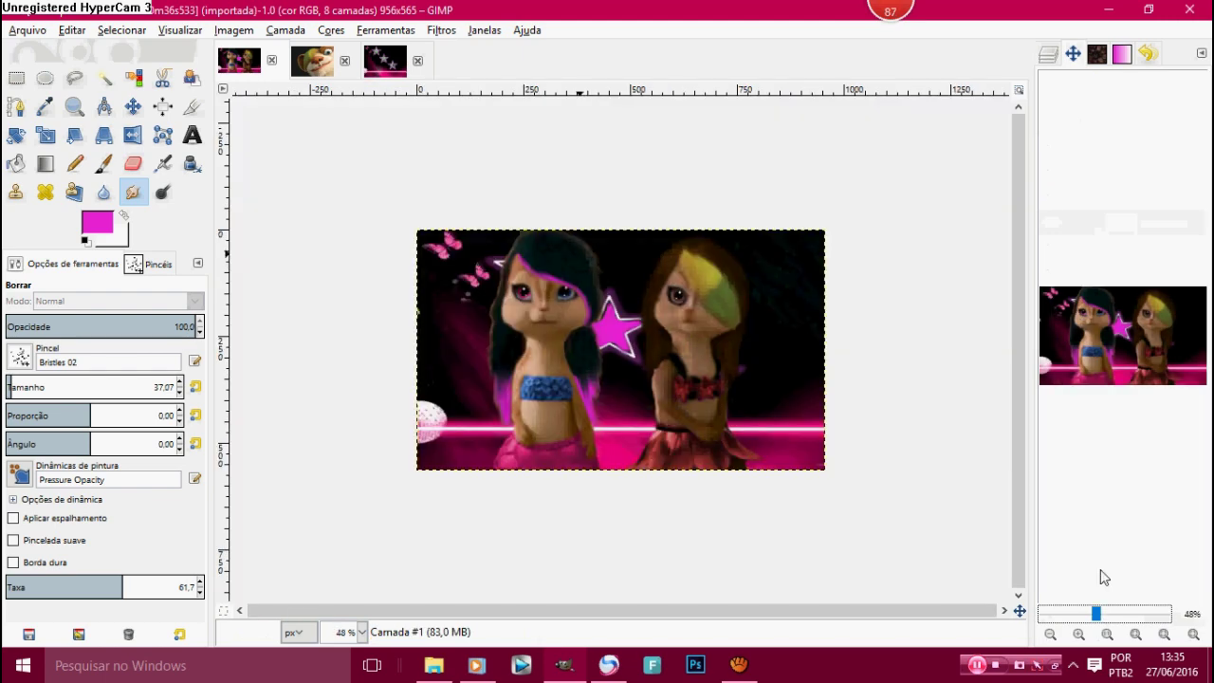
Zoom to 128%, choose the Eraser, and switch from Camada #2 to Camada #4
{"action": "left_click_drag", "start_coordinate": [1095, 613], "coordinate": [1107, 613]}
{"action": "left_click", "coordinate": [132, 163]}
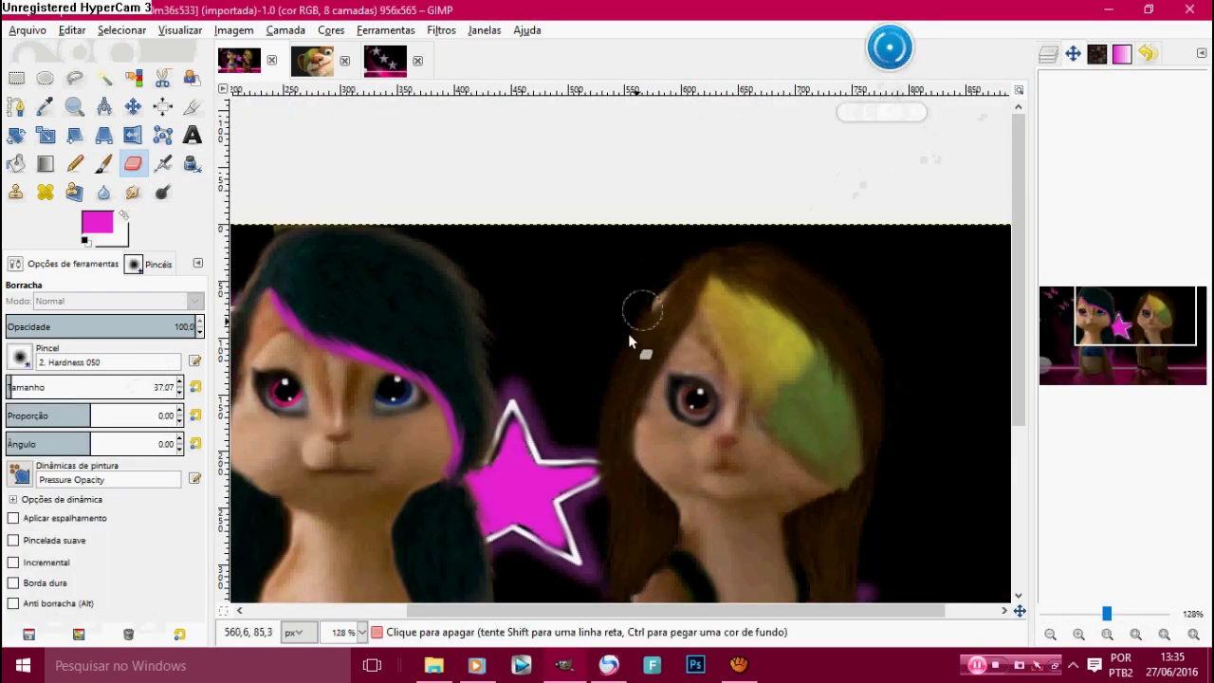
{"action": "key", "text": "ctrl+l"}
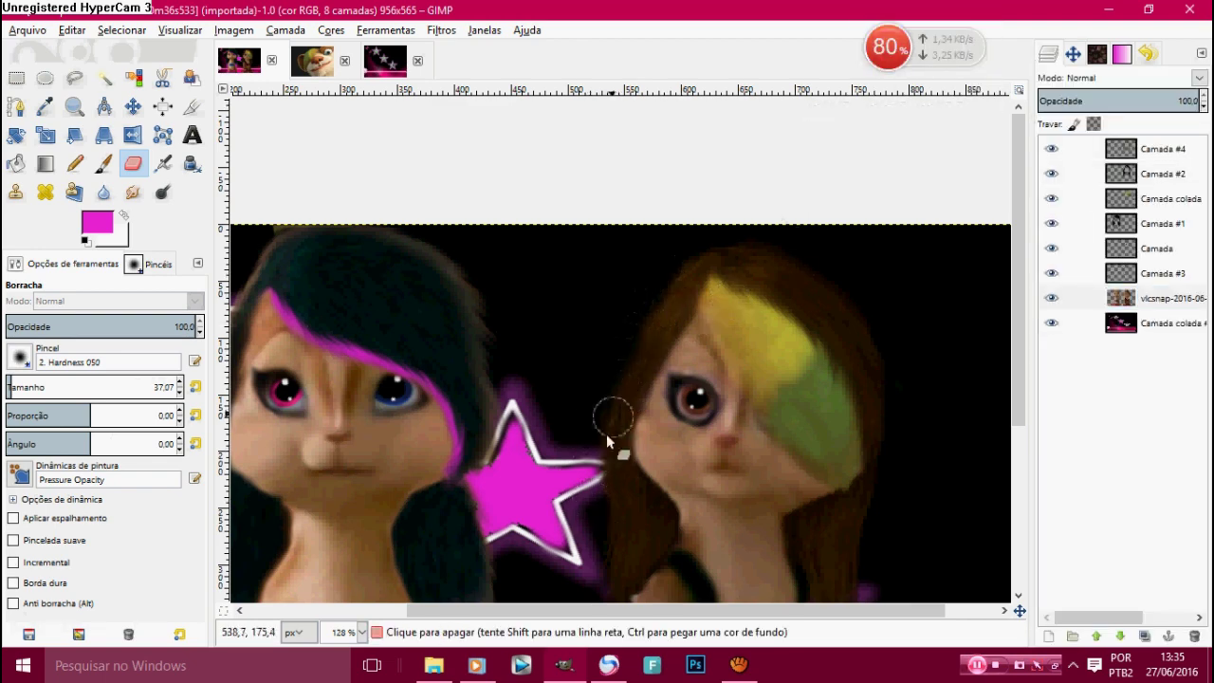
{"action": "key", "text": "Home"}
{"action": "left_click", "coordinate": [1163, 174]}
{"action": "key", "text": "Page_Up"}
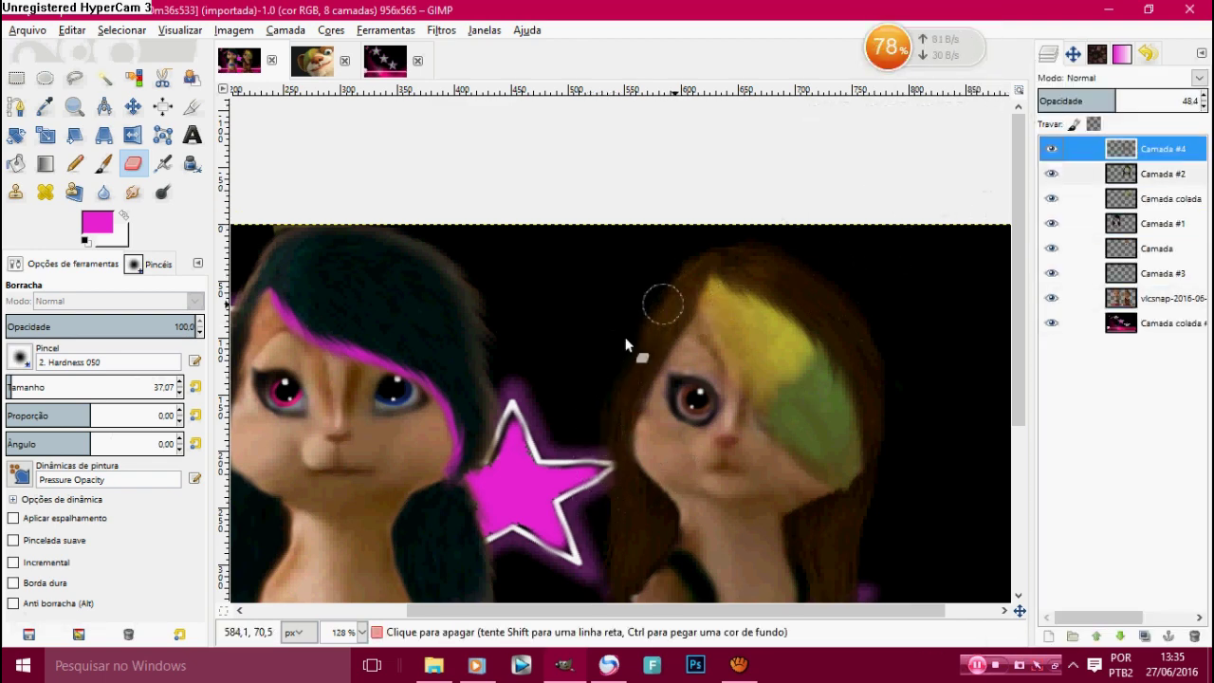
Undo the last opacity change, choose Blur/Sharpen, and make Camada #2 active again
{"action": "scroll", "coordinate": [636, 344], "scroll_direction": "down", "scroll_amount": 3}
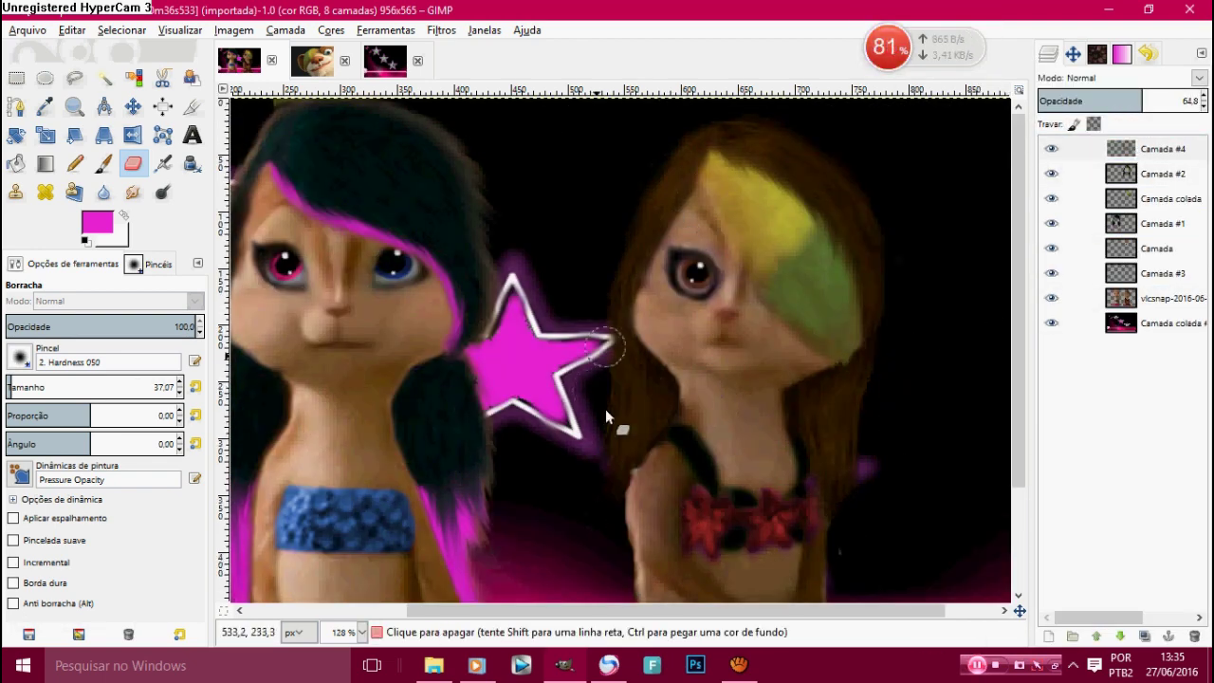
{"action": "key", "text": "ctrl+z"}
{"action": "key", "text": "shift+u"}
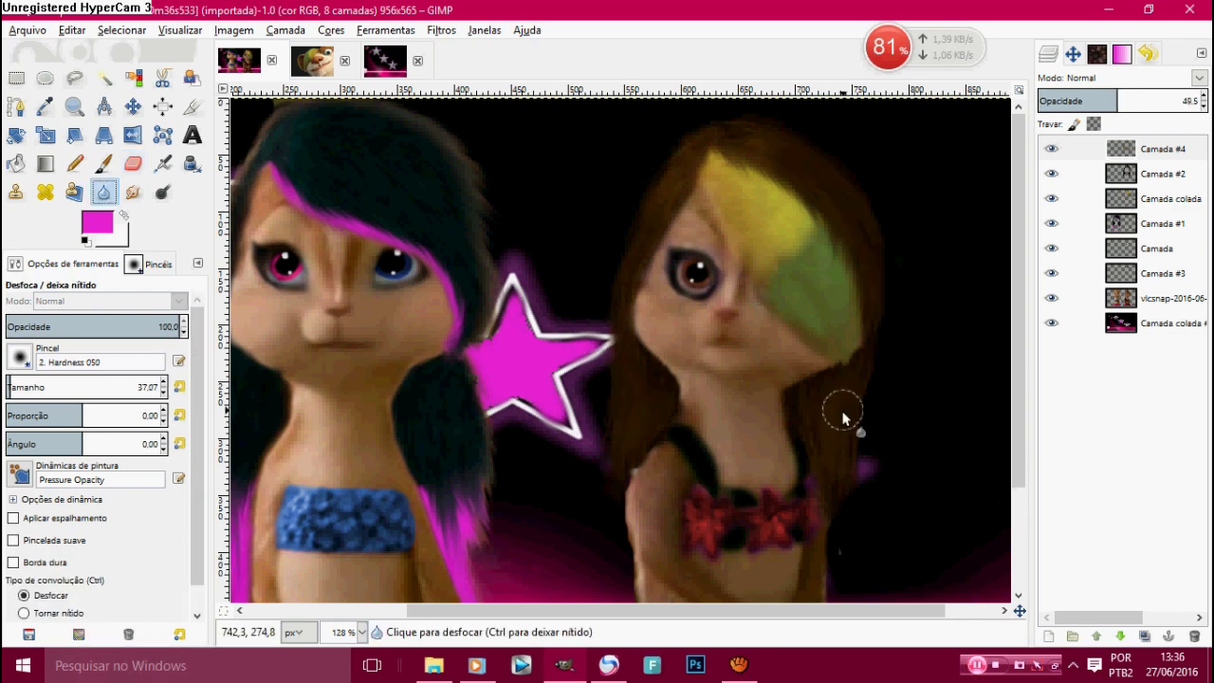
{"action": "left_click", "coordinate": [1091, 297]}
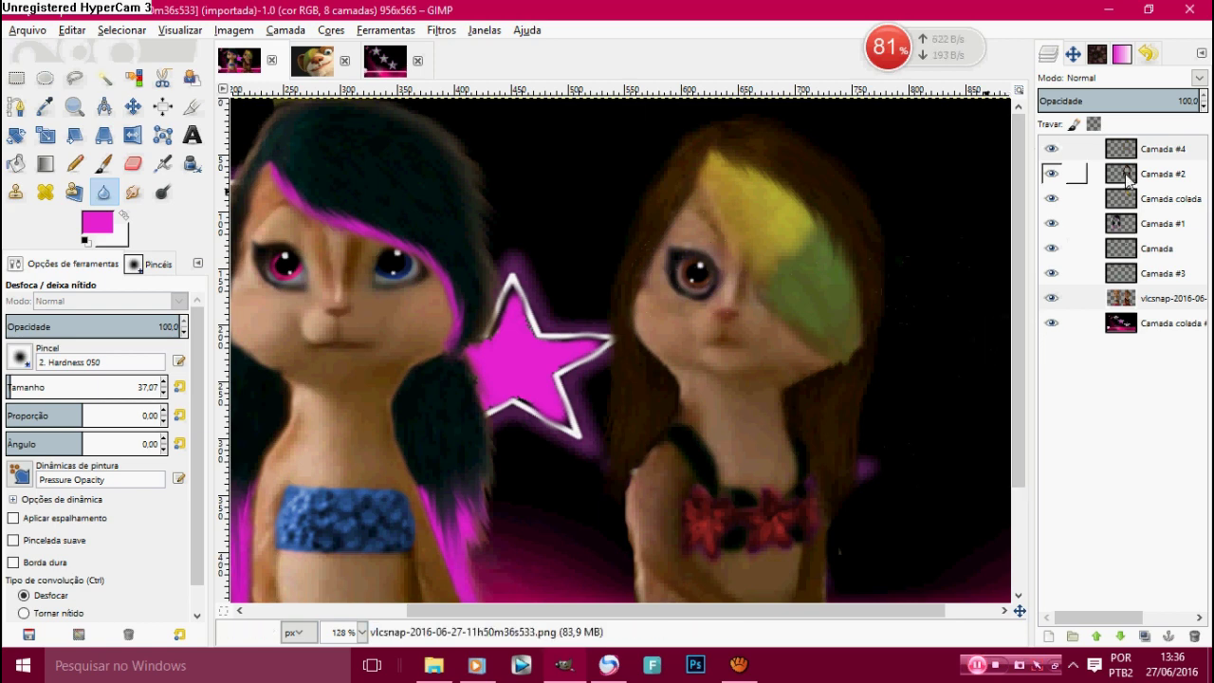
{"action": "left_click", "coordinate": [1162, 173]}
{"action": "left_click", "coordinate": [441, 29]}
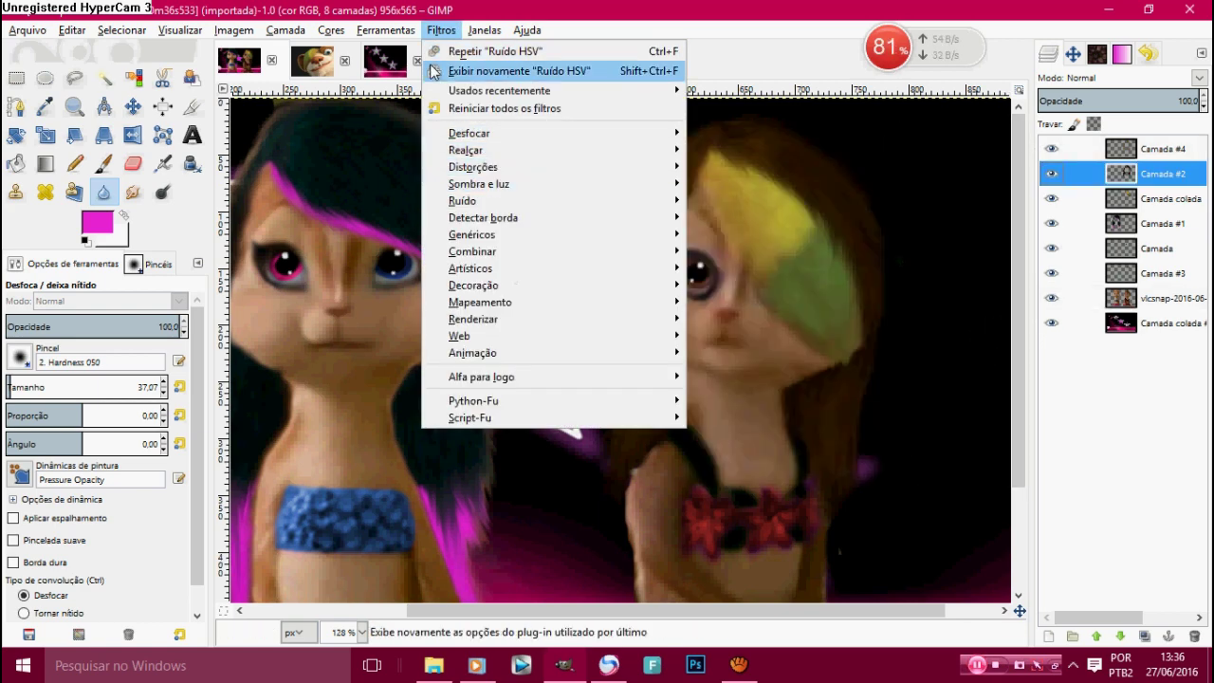
Discard a trial threshold, then darken Camada #2's midtones to 0.74 with Levels
{"action": "left_click", "coordinate": [361, 135]}
{"action": "left_click_drag", "start_coordinate": [716, 249], "coordinate": [643, 252]}
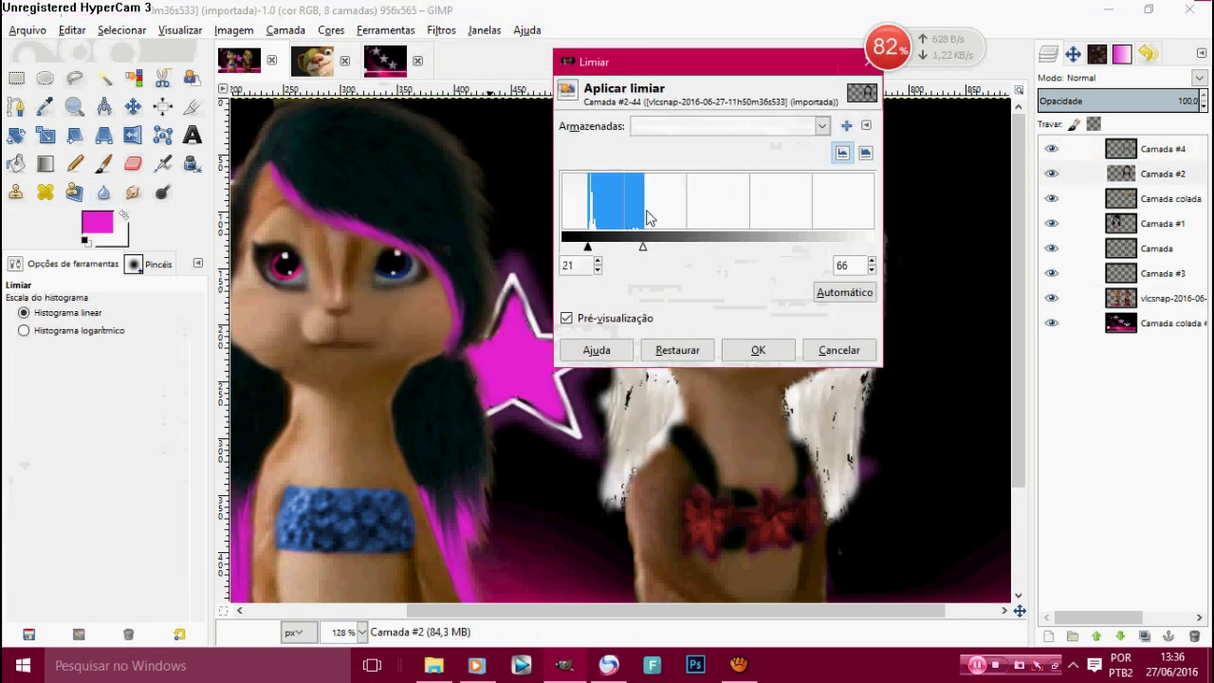
{"action": "left_click", "coordinate": [839, 350]}
{"action": "left_click", "coordinate": [331, 30]}
{"action": "left_click", "coordinate": [325, 33]}
{"action": "left_click", "coordinate": [326, 33]}
{"action": "left_click", "coordinate": [360, 156]}
{"action": "left_click_drag", "start_coordinate": [414, 217], "coordinate": [439, 217]}
{"action": "left_click", "coordinate": [455, 460]}
Darken Camada #1's midtones to 0.70 with Levels
{"action": "left_click", "coordinate": [1121, 223]}
{"action": "left_click", "coordinate": [331, 29]}
{"action": "left_click", "coordinate": [404, 154]}
{"action": "left_click_drag", "start_coordinate": [675, 276], "coordinate": [699, 277]}
{"action": "left_click", "coordinate": [710, 517]}
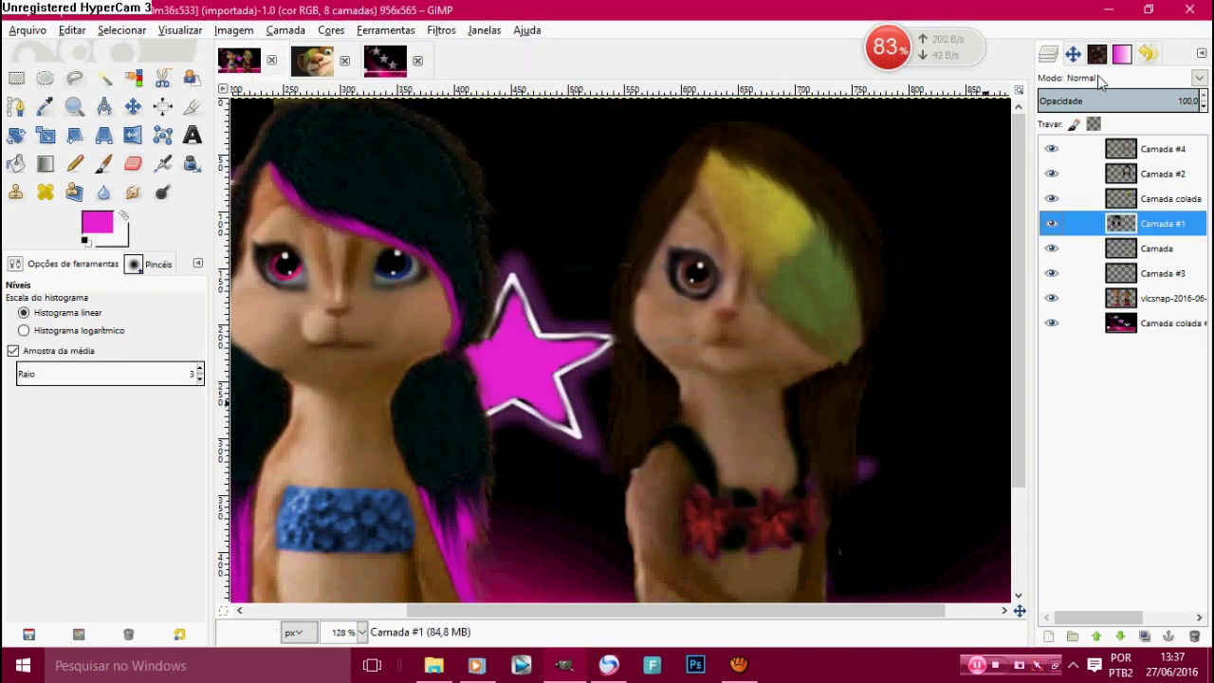
Zoom in on the right chipmunk and set up Smudge with Bristles 02 on Camada #2
{"action": "left_click", "coordinate": [1072, 54]}
{"action": "left_click_drag", "start_coordinate": [1108, 614], "coordinate": [1096, 614]}
{"action": "left_click", "coordinate": [1129, 614]}
{"action": "left_click", "coordinate": [1048, 54]}
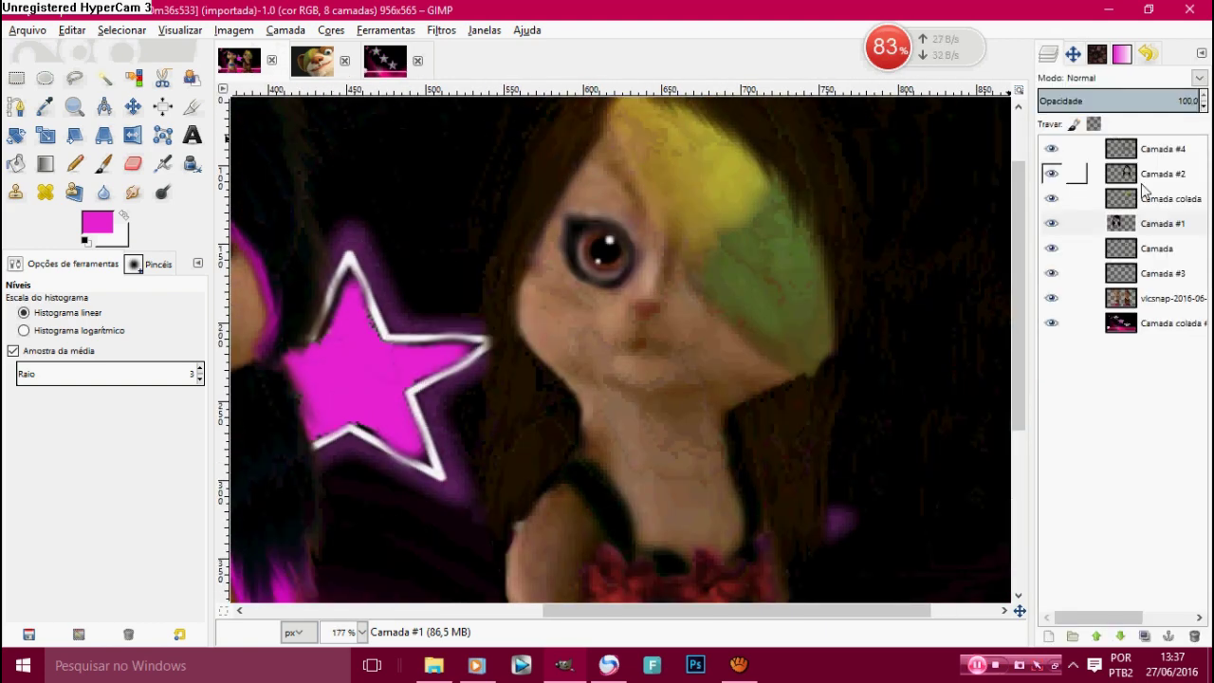
{"action": "left_click", "coordinate": [1163, 173]}
{"action": "left_click", "coordinate": [133, 193]}
{"action": "left_click", "coordinate": [19, 357]}
{"action": "left_click", "coordinate": [150, 418]}
Move up one layer and zoom out to view the whole image
{"action": "key", "text": "Page_Up"}
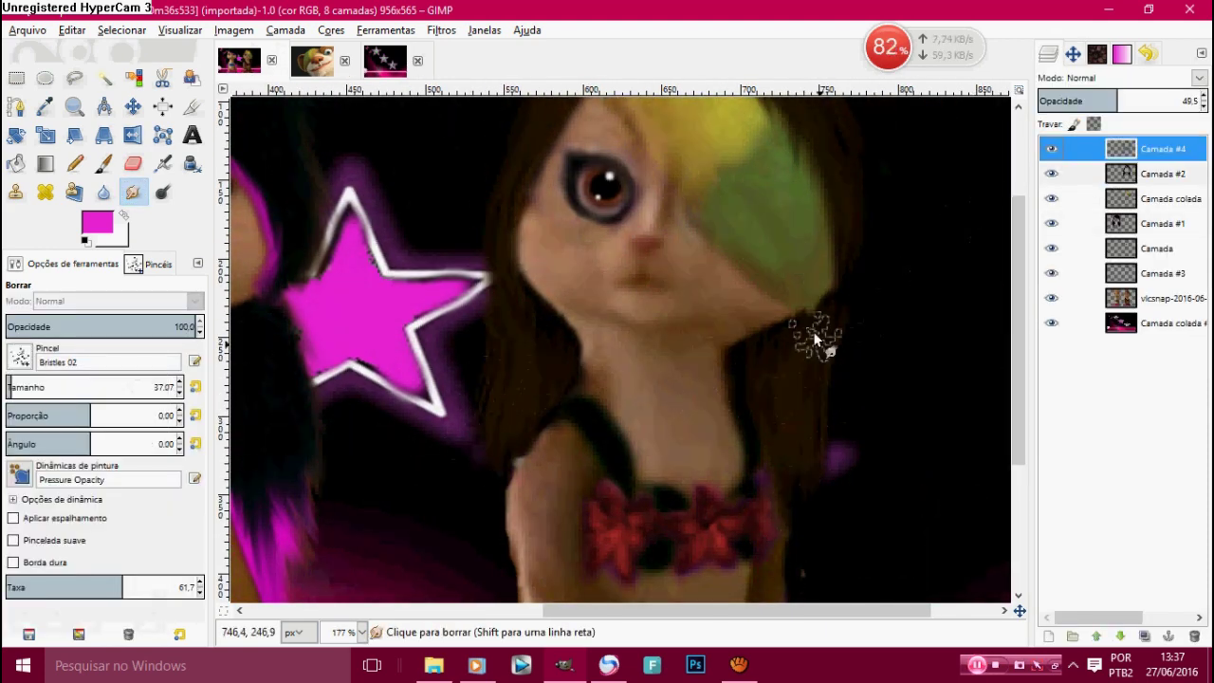
{"action": "scroll", "coordinate": [502, 372], "scroll_direction": "up", "scroll_amount": 3}
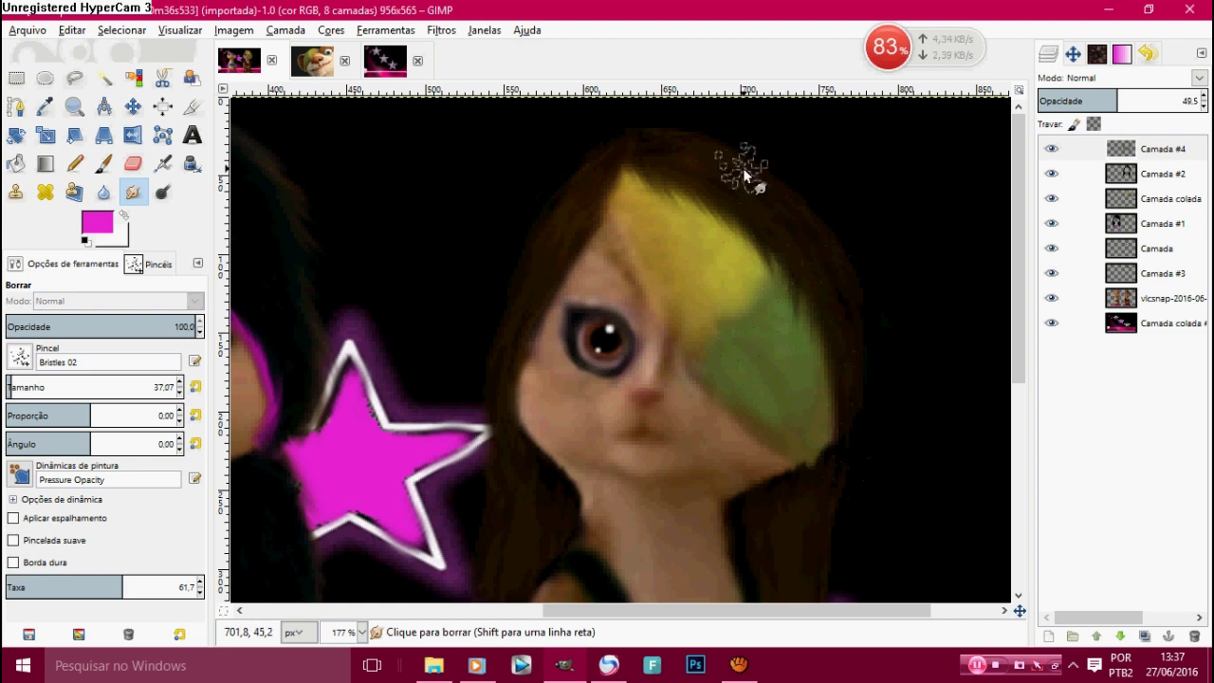
{"action": "left_click", "coordinate": [1073, 54]}
{"action": "left_click", "coordinate": [1103, 613]}
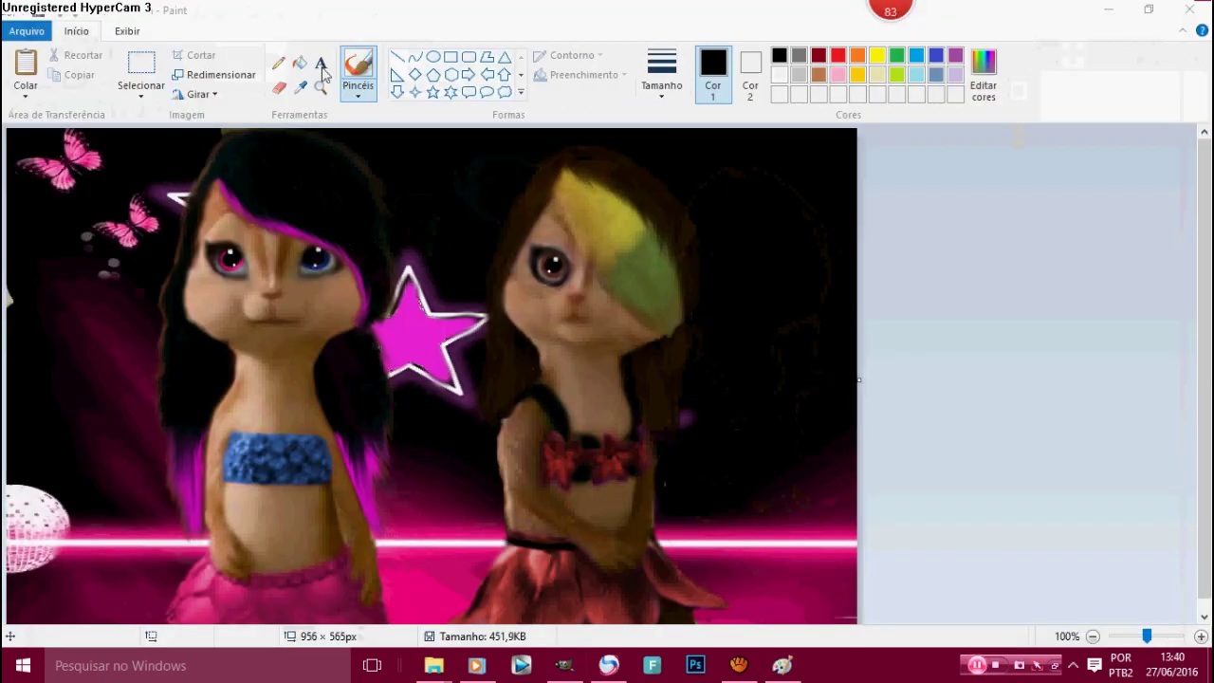
Place a text box across the picture's top in magenta, size 36
{"action": "left_click", "coordinate": [321, 64]}
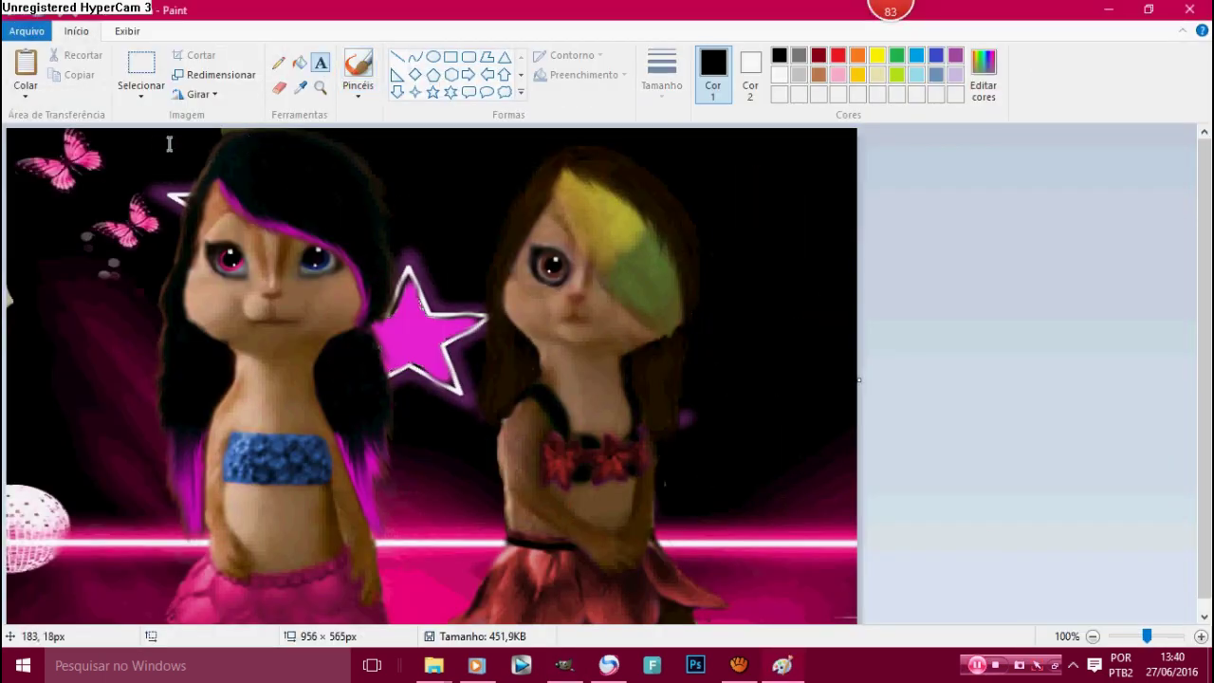
{"action": "left_click", "coordinate": [160, 131]}
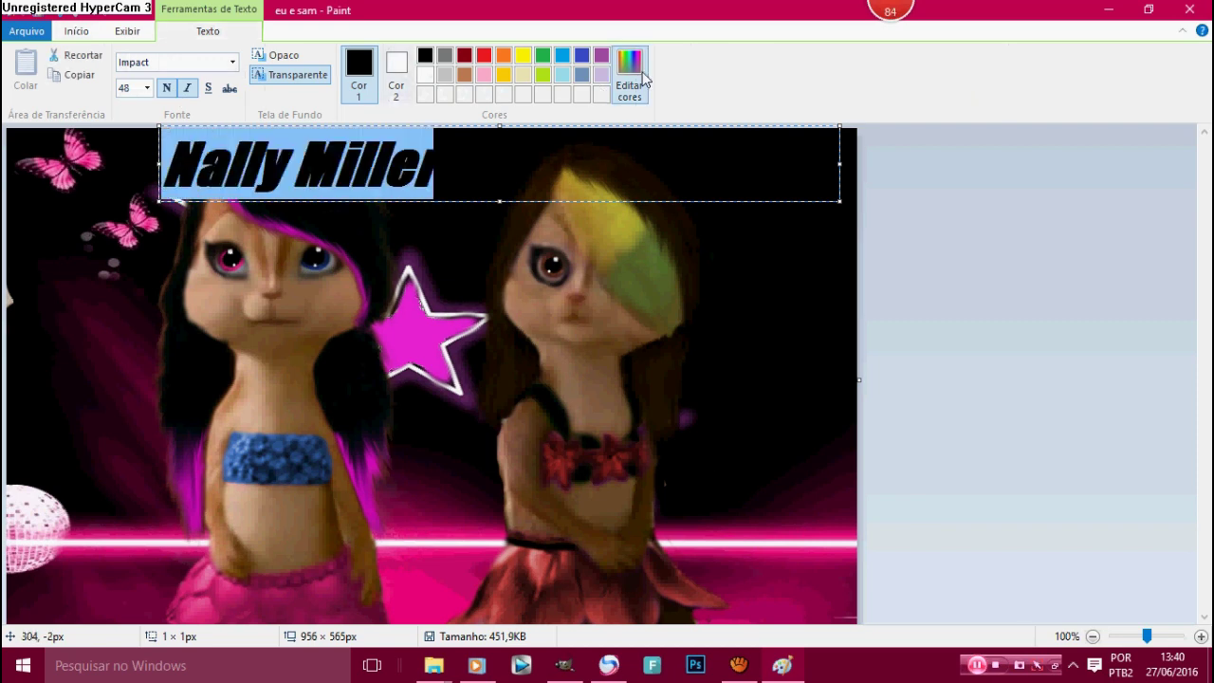
{"action": "left_click", "coordinate": [633, 75]}
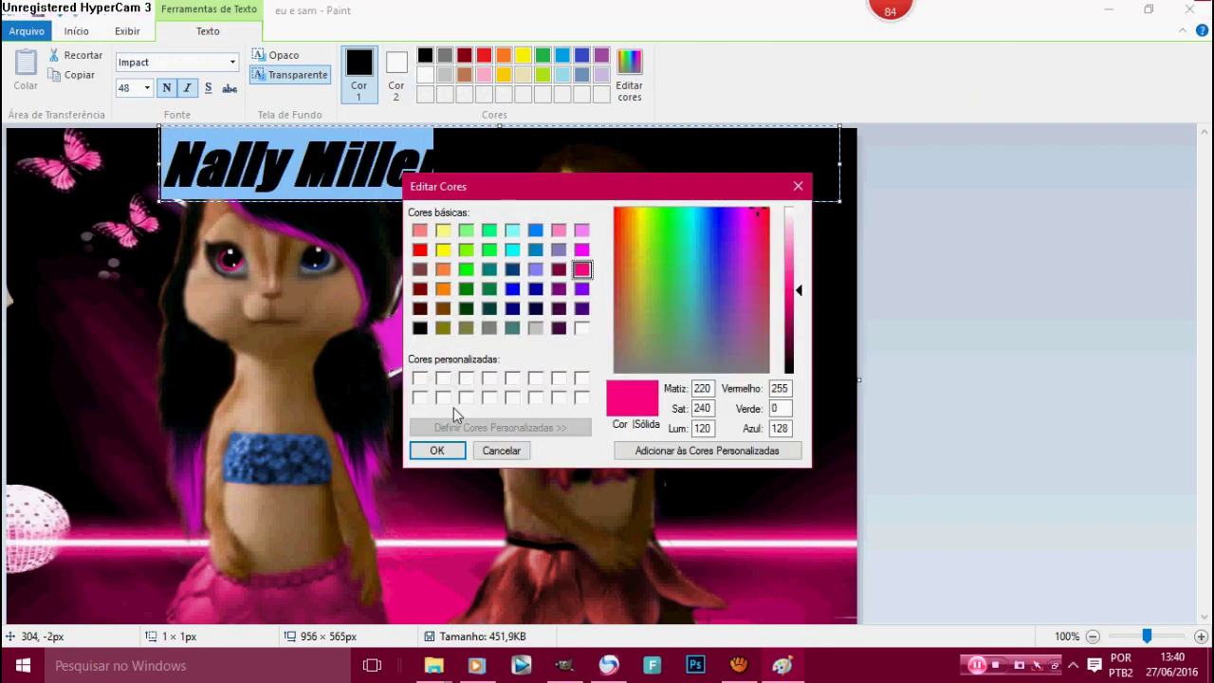
{"action": "left_click", "coordinate": [437, 451]}
{"action": "left_click", "coordinate": [147, 88]}
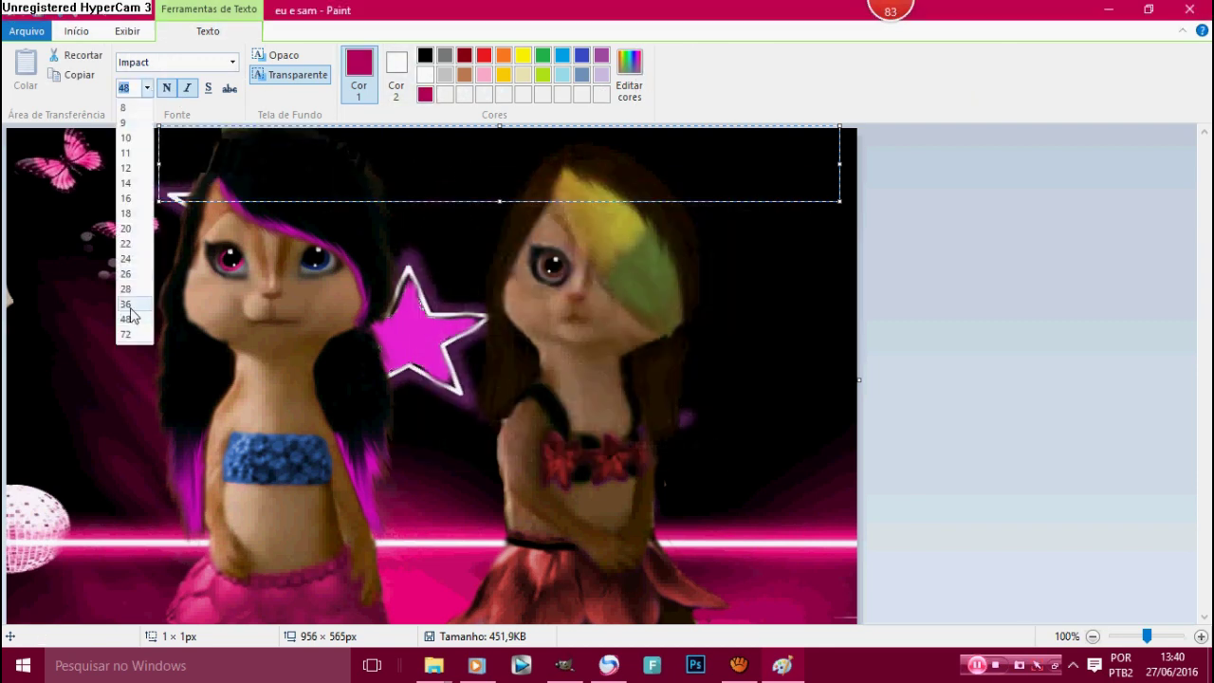
{"action": "left_click", "coordinate": [129, 304]}
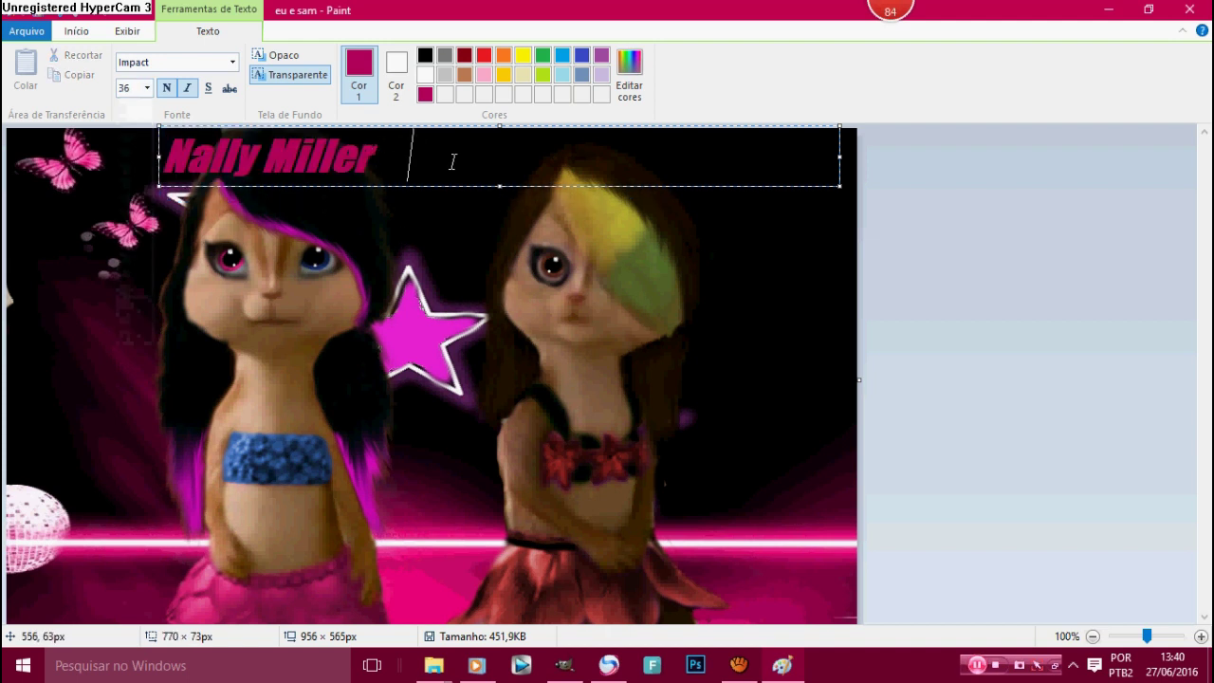
Make the ampersand cyan, finish the second name with 'treme', and colour it red
{"action": "left_click_drag", "start_coordinate": [385, 157], "coordinate": [367, 144]}
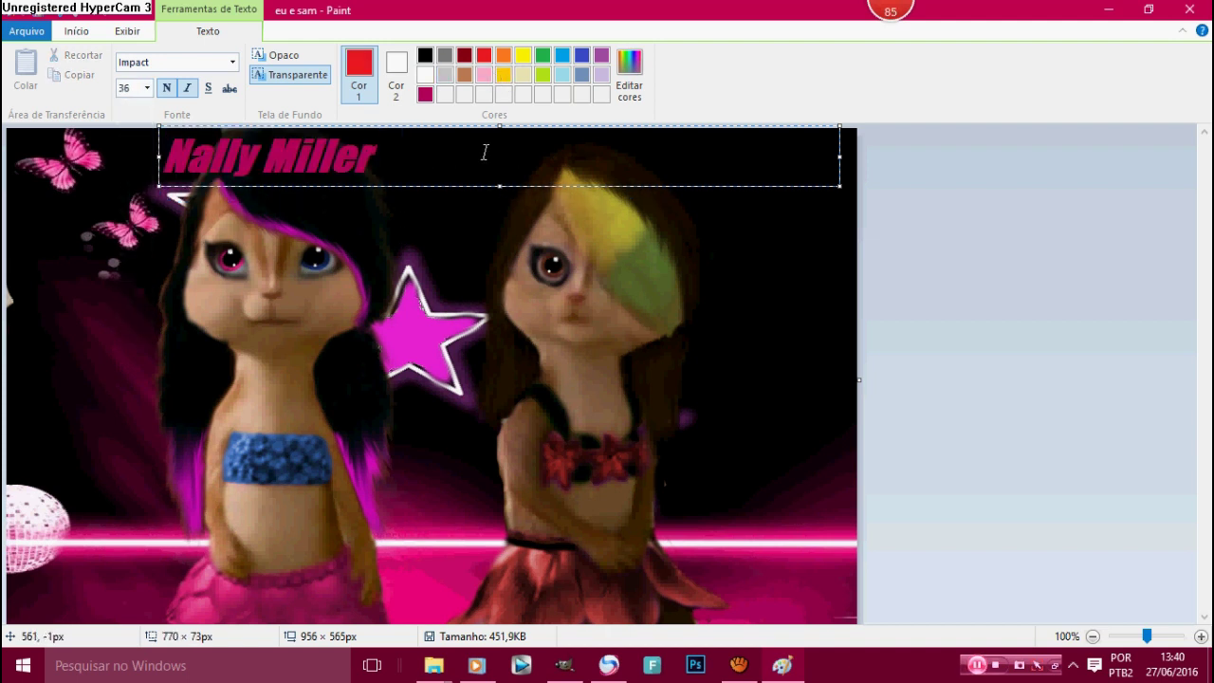
{"action": "left_click", "coordinate": [629, 78]}
{"action": "left_click", "coordinate": [507, 271]}
{"action": "left_click", "coordinate": [436, 450]}
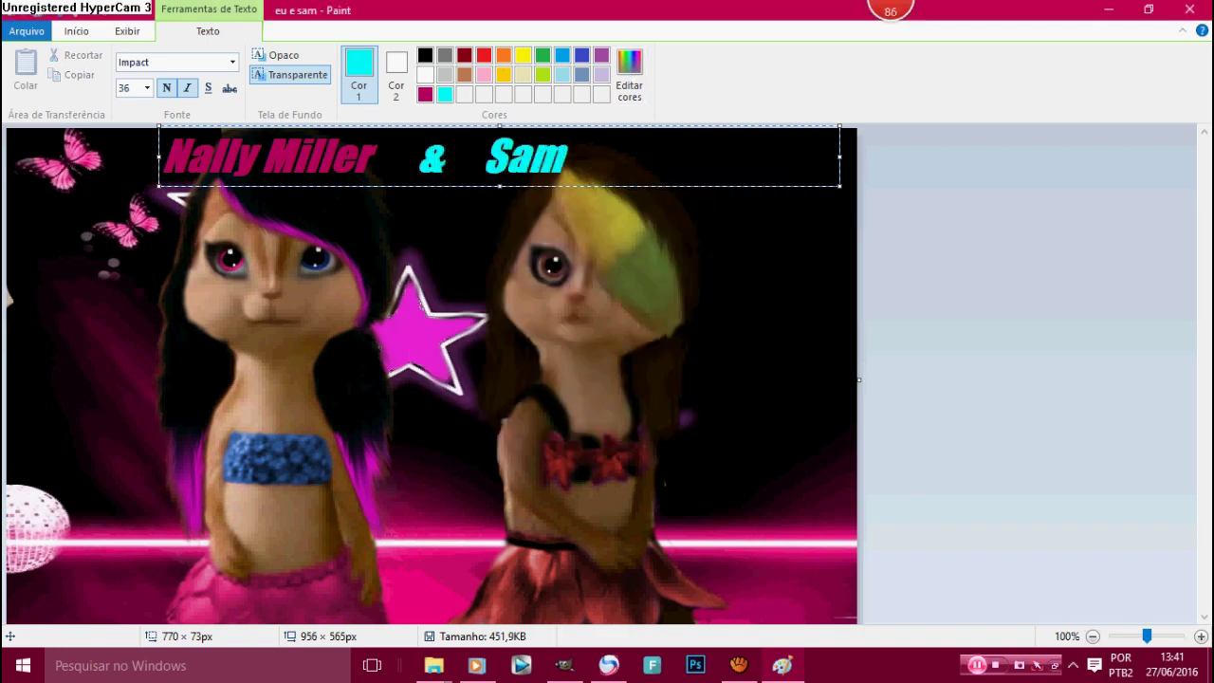
{"action": "type", "text": "treme"}
{"action": "double_click", "coordinate": [588, 156]}
{"action": "left_click", "coordinate": [484, 54]}
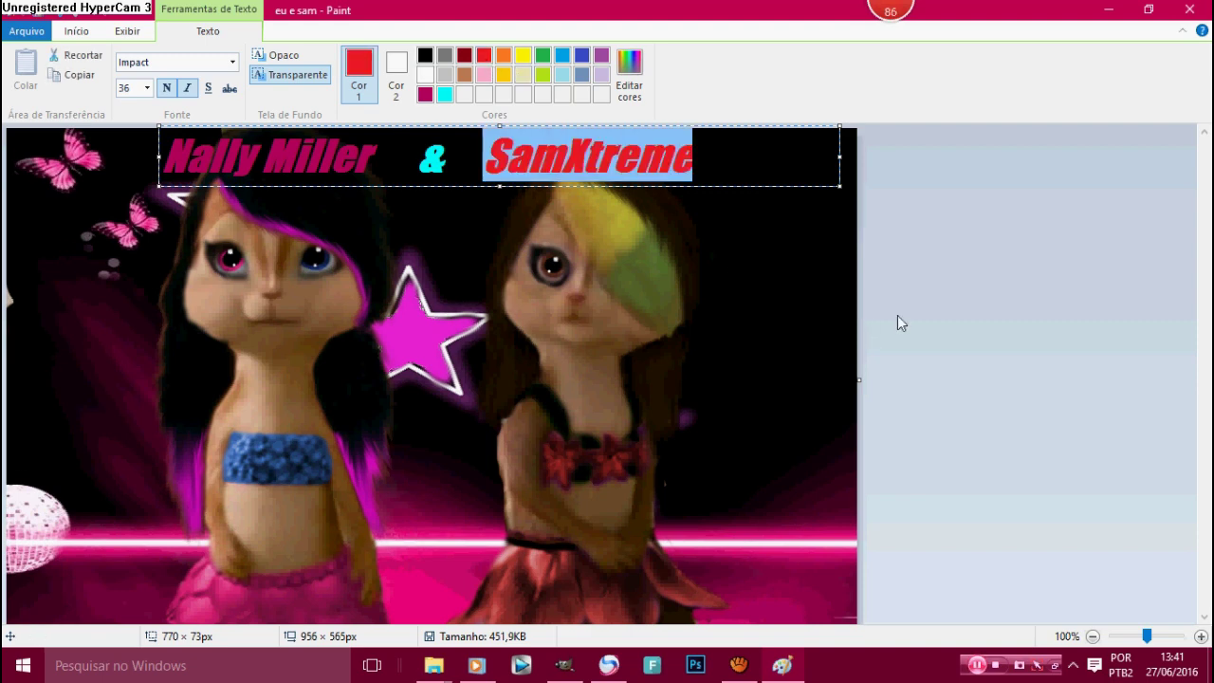
{"action": "left_click", "coordinate": [865, 307]}
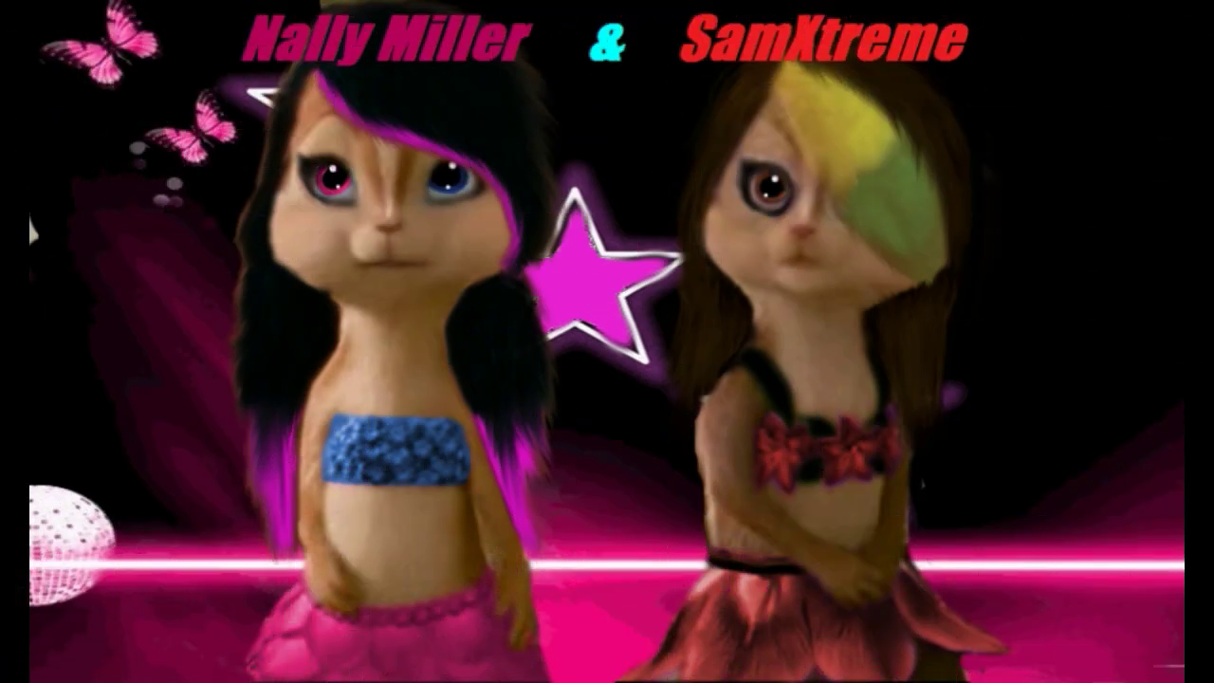